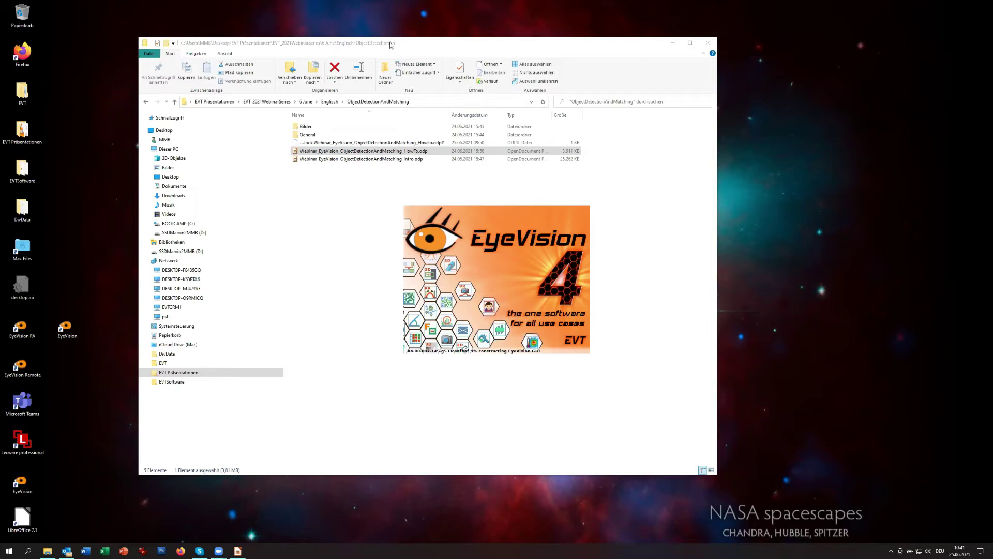
# Move the file explorer window aside and minimize it to reveal the EyeVision project.
pyautogui.moveTo(420, 50); pyautogui.dragTo(428, 52)
pyautogui.moveTo(662, 49); pyautogui.dragTo(712, 58)
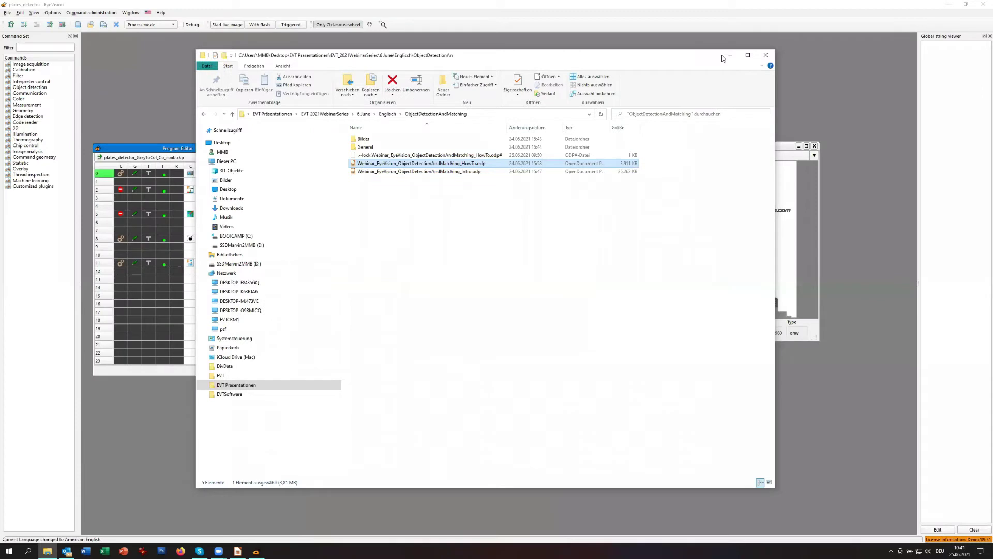
pyautogui.click(731, 56)
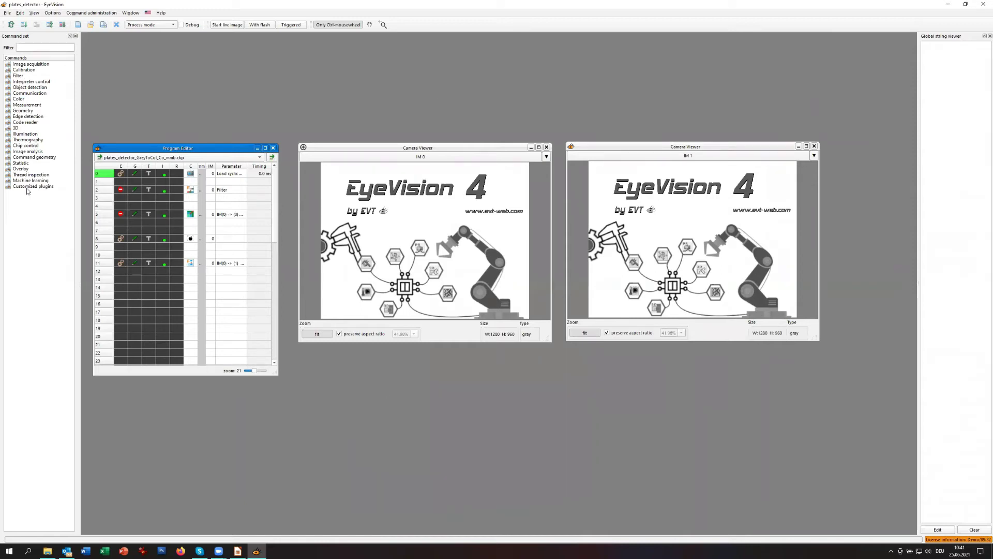
# Expand the Image acquisition, Object detection, 3D Objects and Machine learning command groups and select the DL Object Detection command.
pyautogui.click(7, 64)
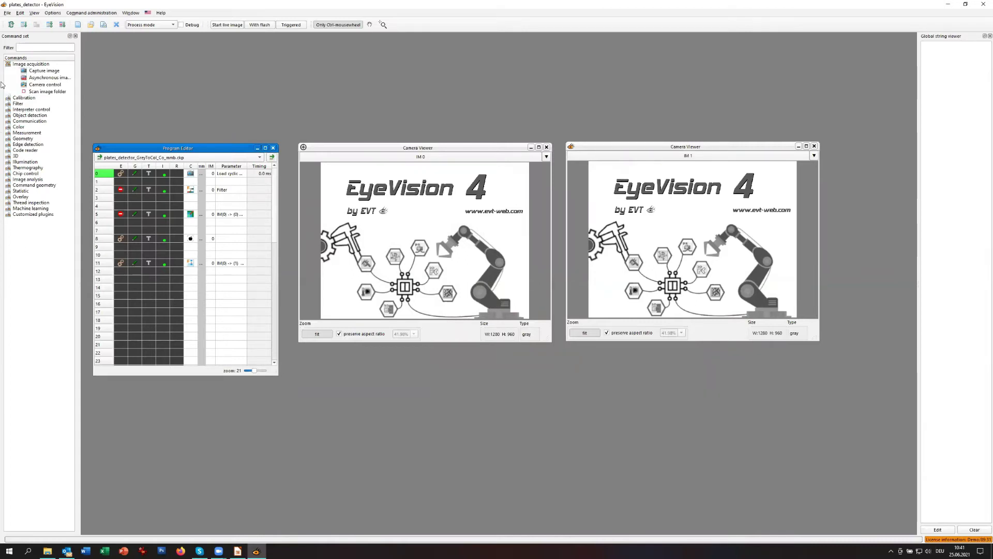
pyautogui.click(7, 116)
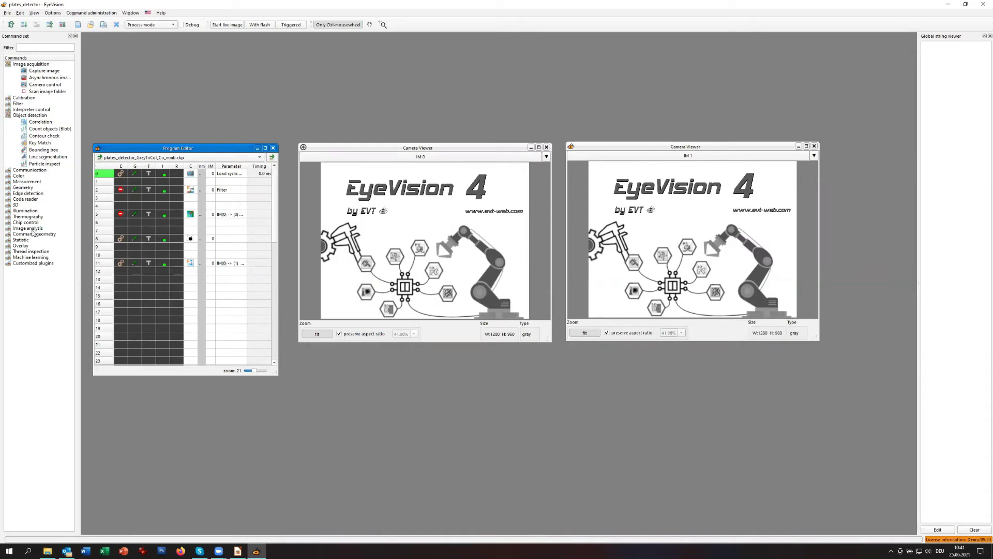
pyautogui.click(9, 205)
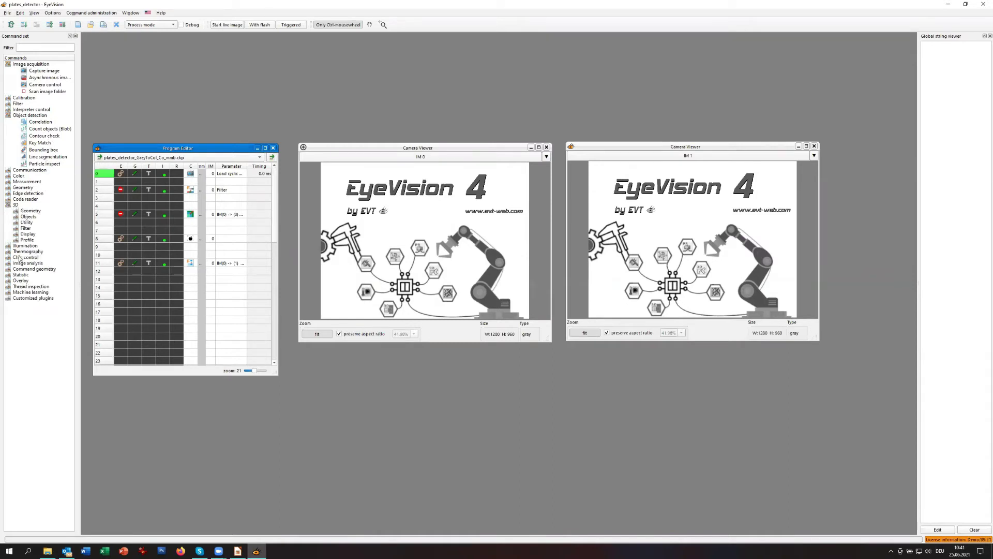
pyautogui.click(15, 217)
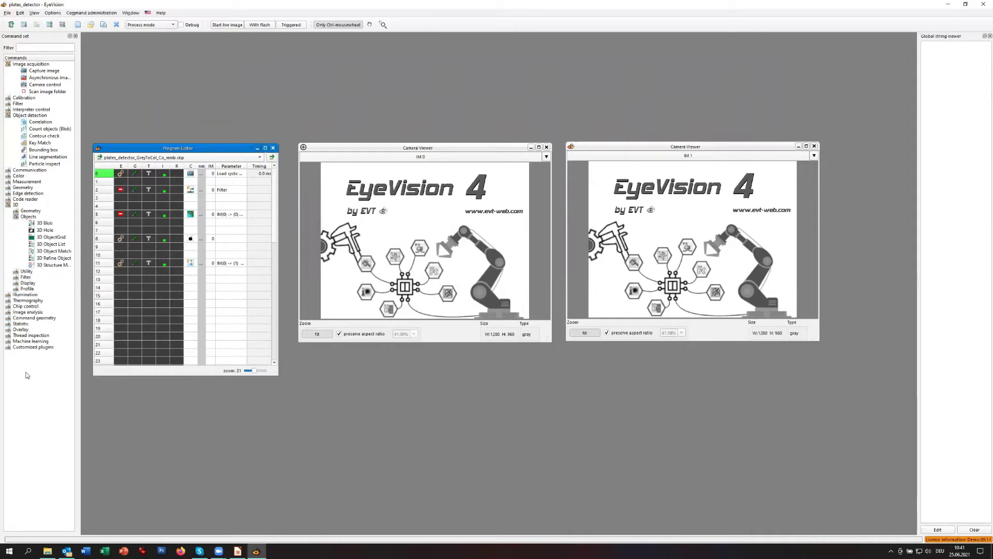
pyautogui.click(9, 341)
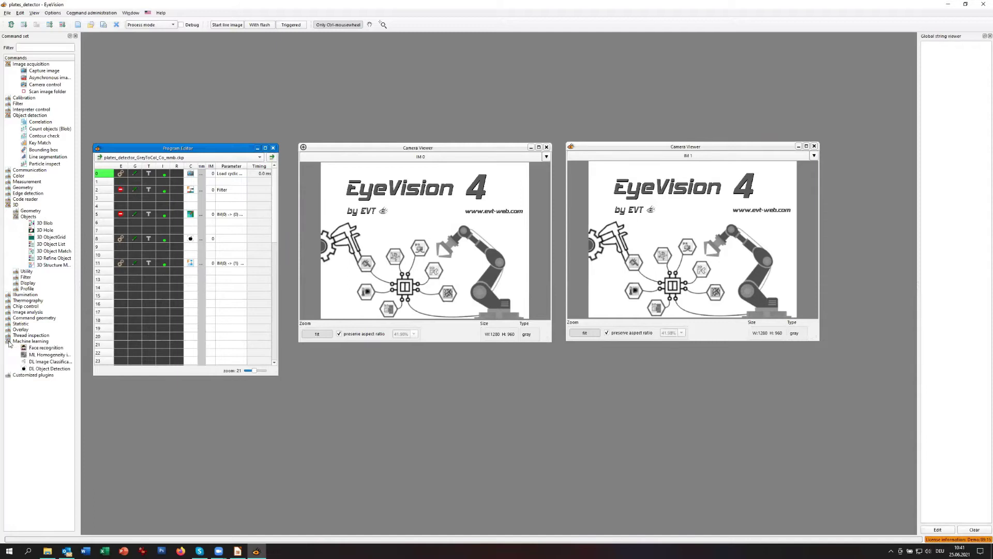
pyautogui.click(38, 369)
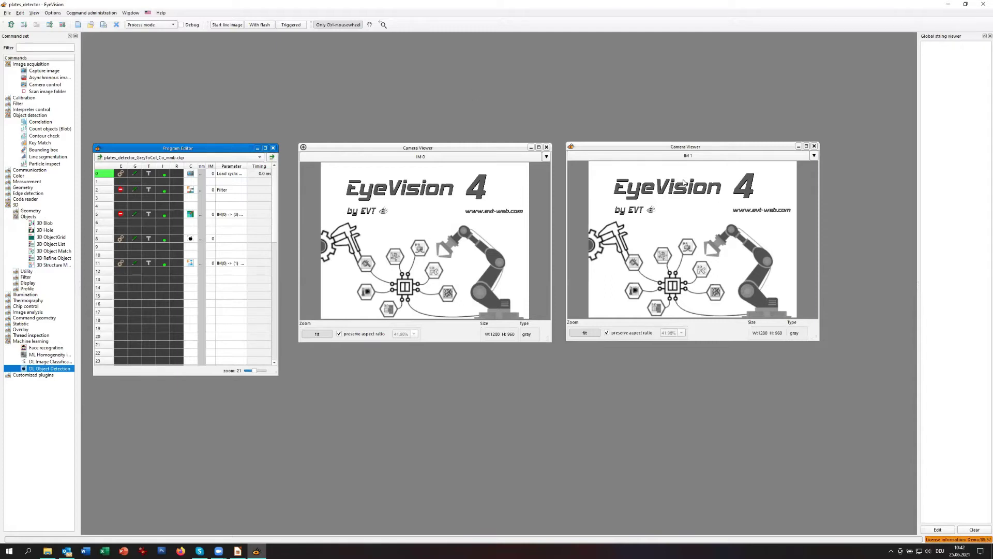
pyautogui.click(8, 14)
pyautogui.click(353, 71)
pyautogui.click(7, 14)
pyautogui.click(369, 92)
# Shrink the EyeVision window to expose the desktop and set the EyeVision and EyeVision Remote shortcuts apart from the other icons.
pyautogui.click(965, 4)
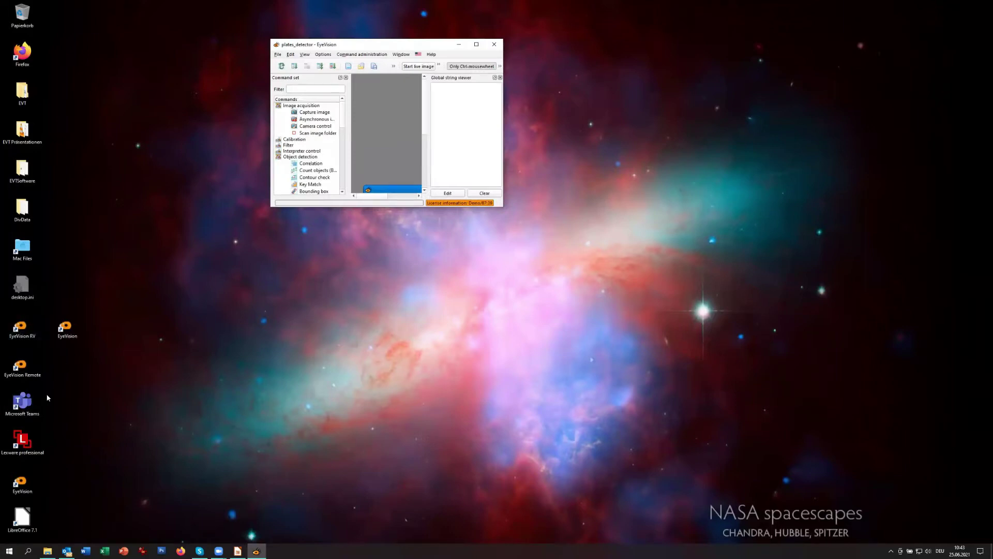
pyautogui.moveTo(24, 376); pyautogui.dragTo(163, 376)
pyautogui.moveTo(63, 333); pyautogui.dragTo(162, 339)
pyautogui.moveTo(83, 293); pyautogui.dragTo(292, 399)
pyautogui.click(172, 403)
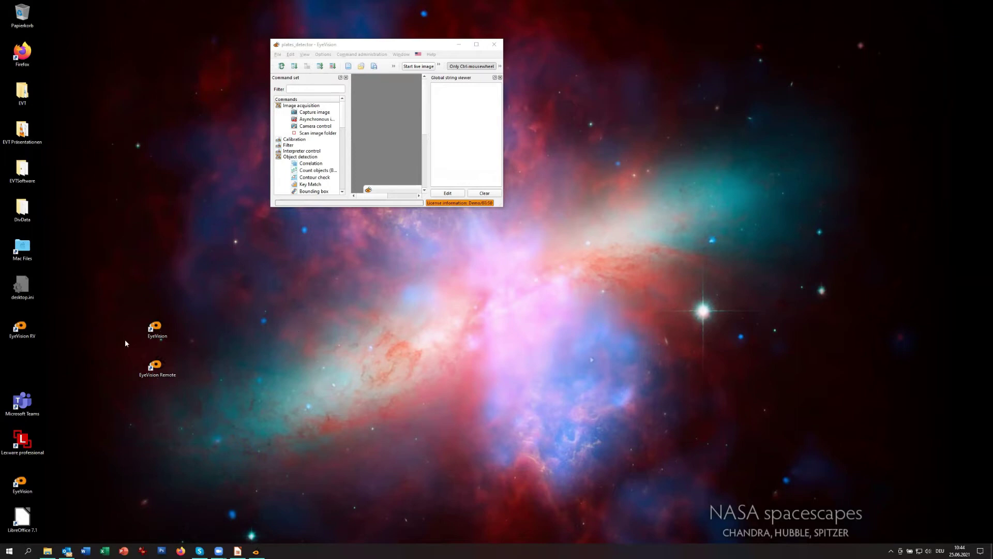
pyautogui.moveTo(123, 338); pyautogui.dragTo(205, 402)
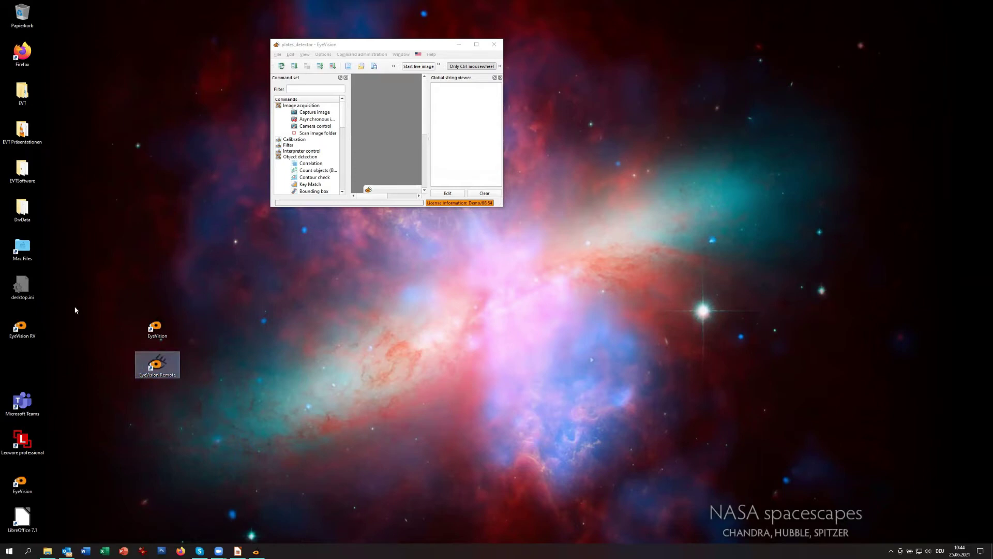
pyautogui.moveTo(83, 299); pyautogui.dragTo(214, 387)
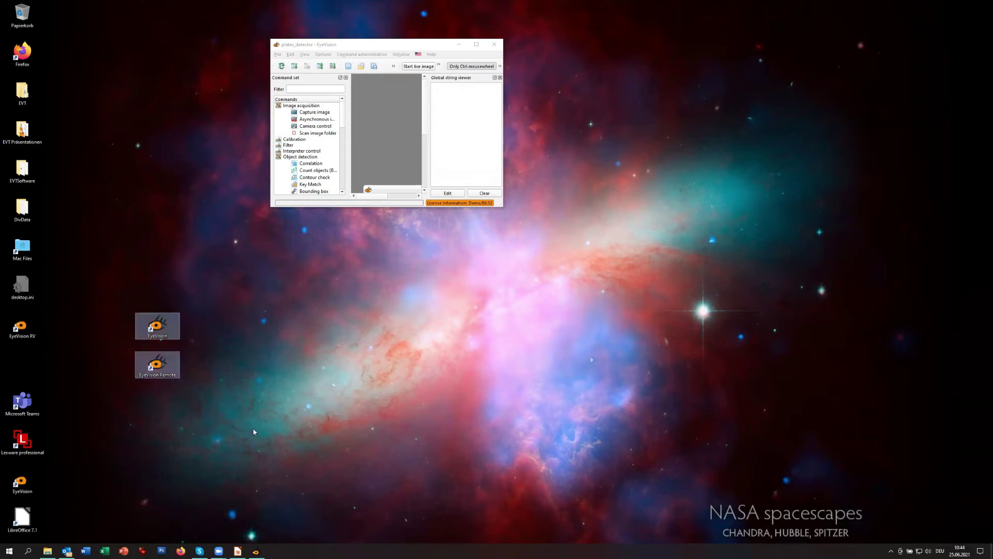
pyautogui.click(258, 435)
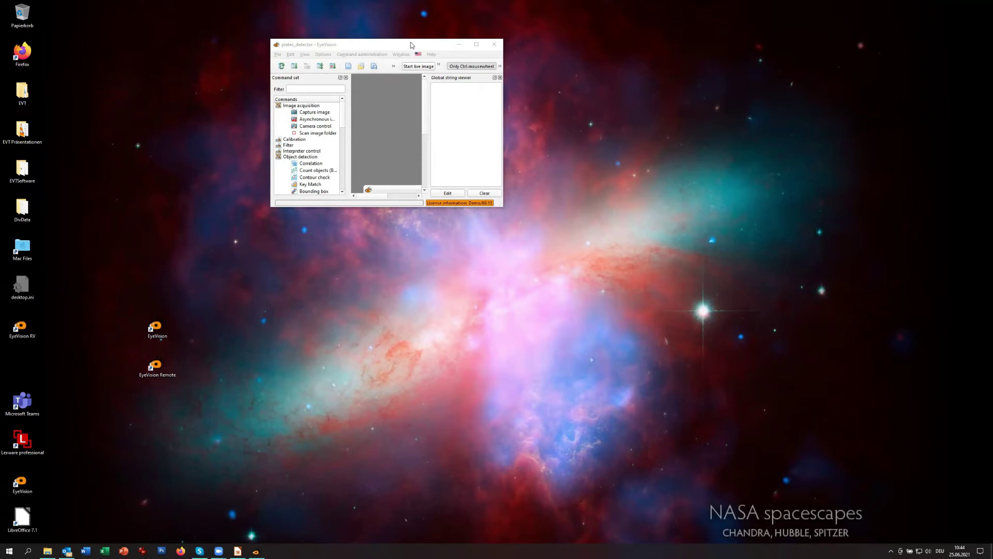
# Reposition and enlarge the EyeVision window, and maximize it to fill the screen.
pyautogui.moveTo(411, 45); pyautogui.dragTo(325, 35)
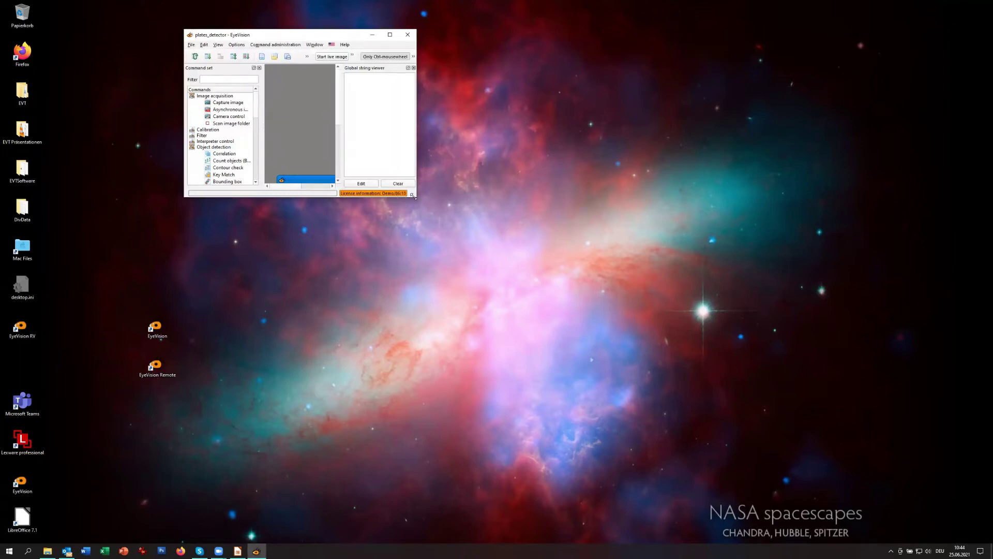
pyautogui.moveTo(414, 196); pyautogui.dragTo(863, 455)
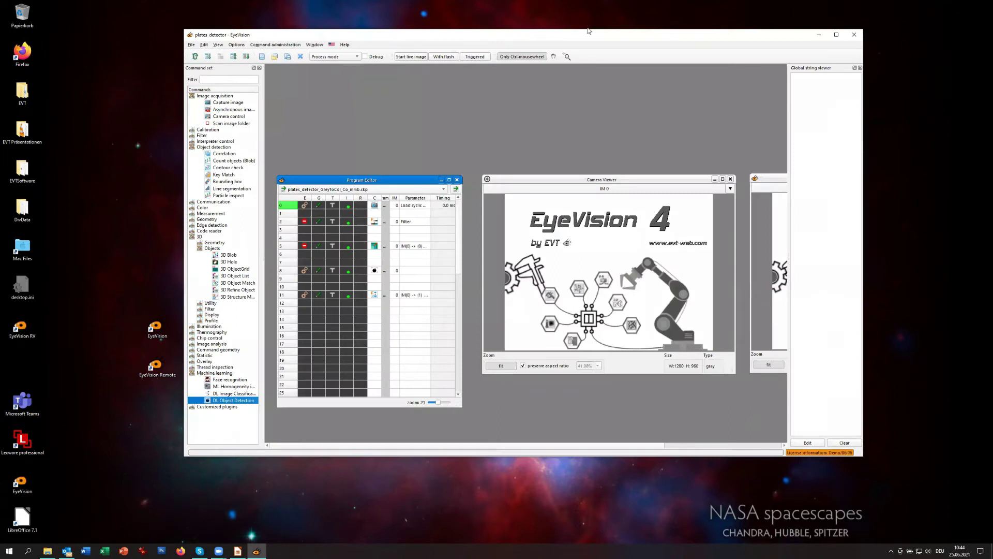
pyautogui.moveTo(589, 37); pyautogui.dragTo(536, 49)
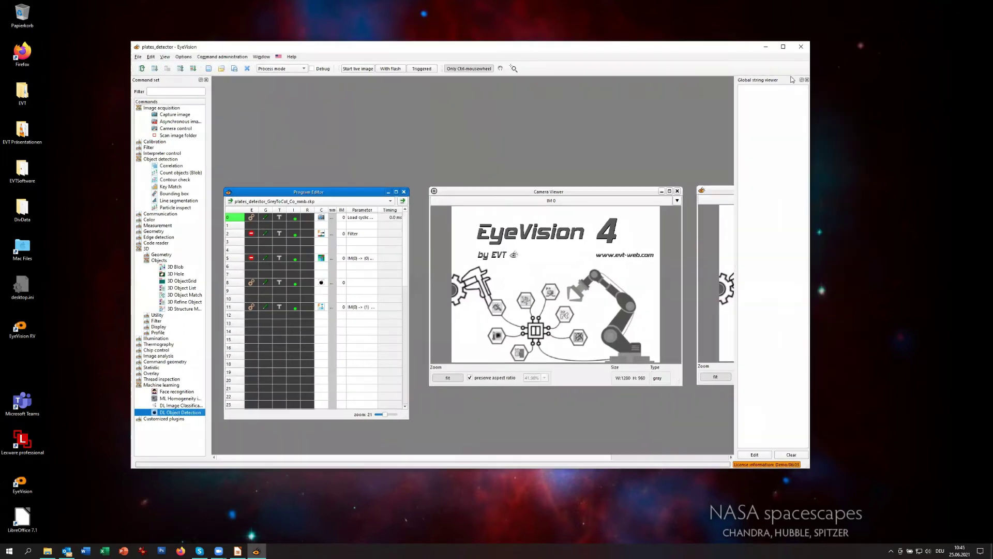
pyautogui.click(783, 47)
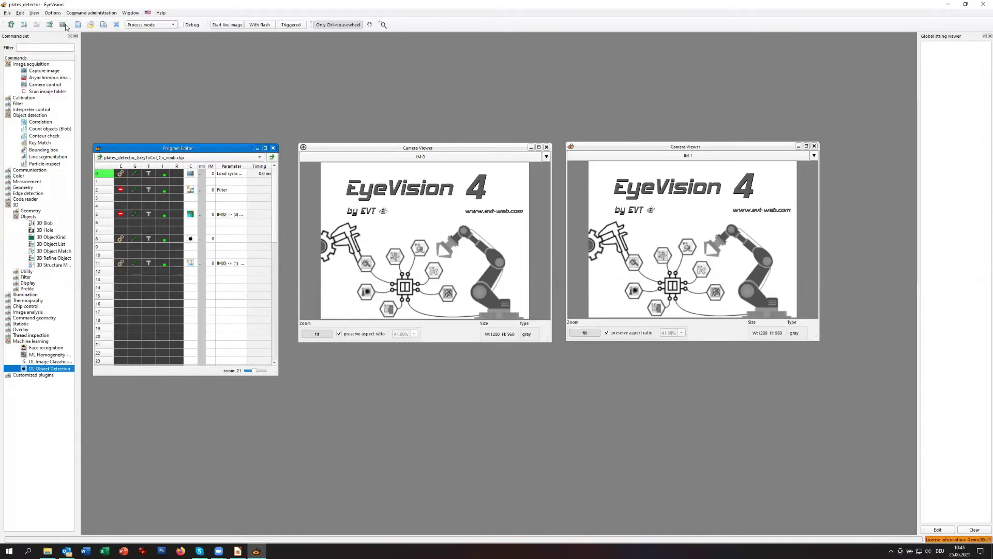
# Open the application parameters and review the Startup programs and Startup project settings.
pyautogui.click(54, 13)
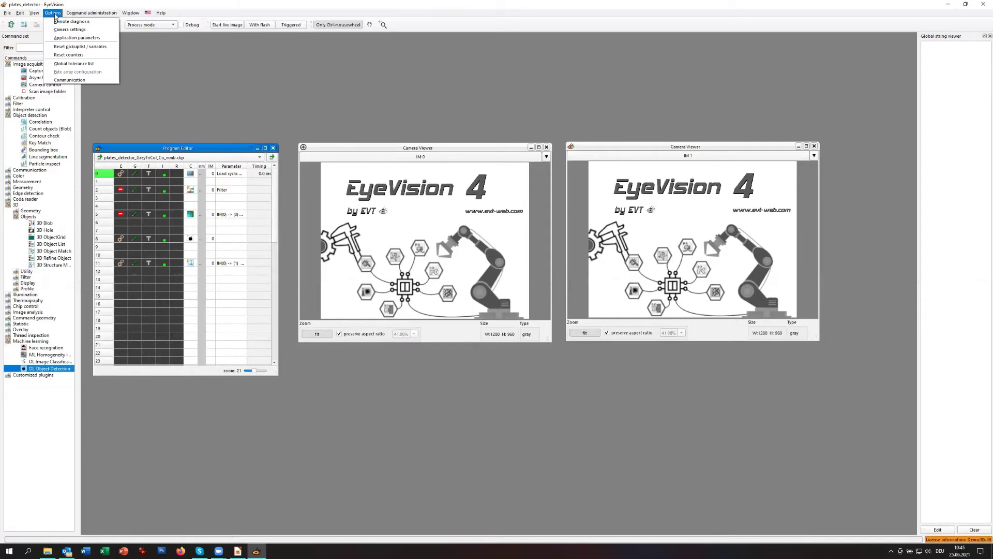
pyautogui.click(67, 39)
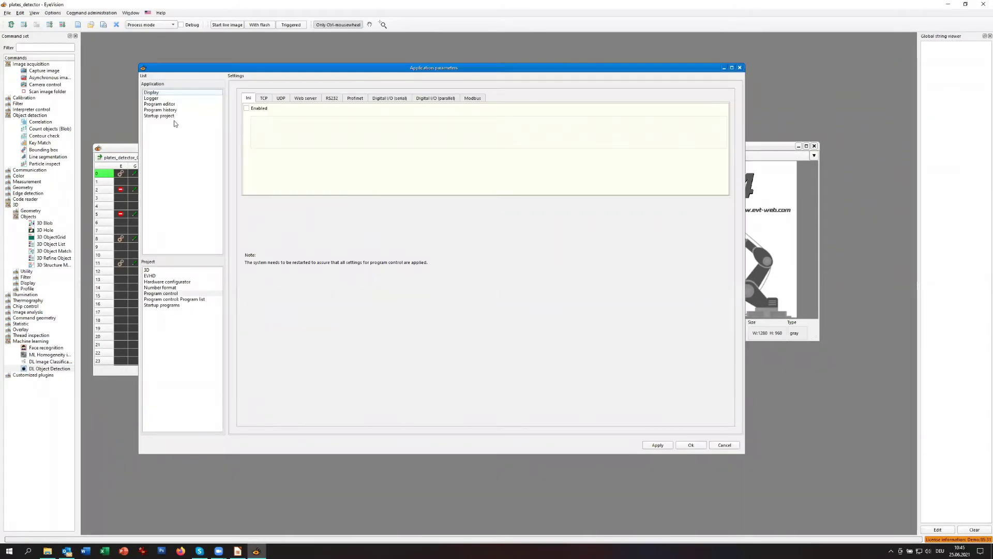
pyautogui.click(164, 306)
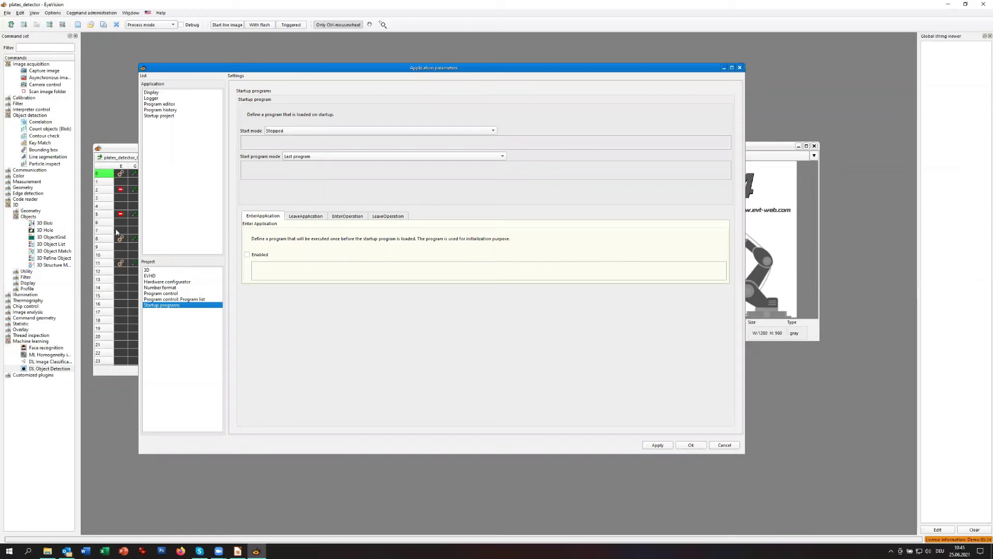
pyautogui.click(121, 150)
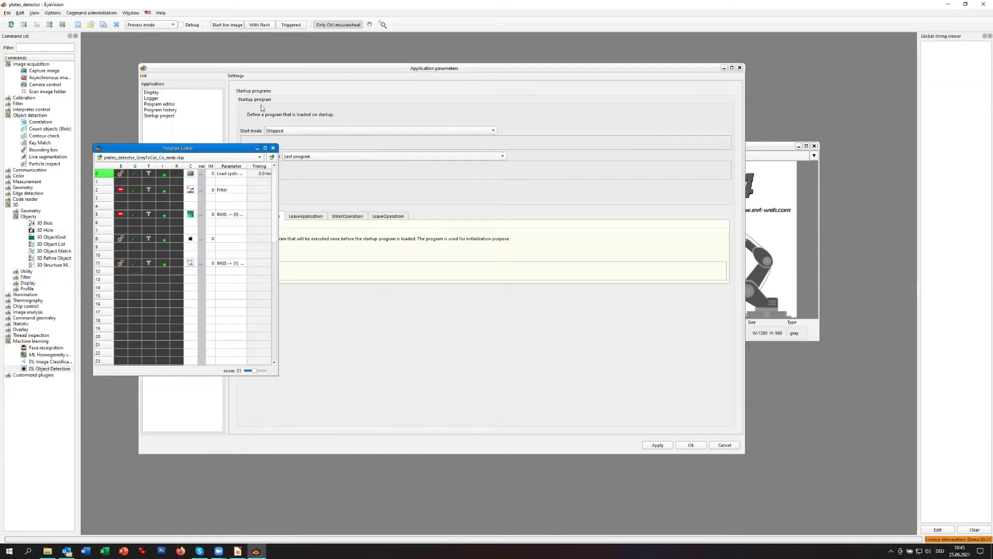
pyautogui.click(297, 68)
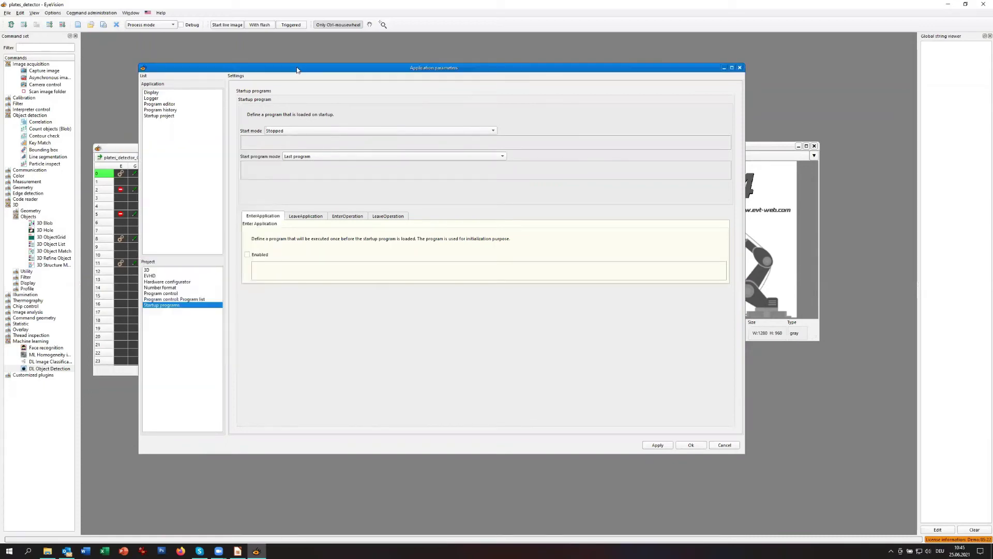
pyautogui.click(168, 116)
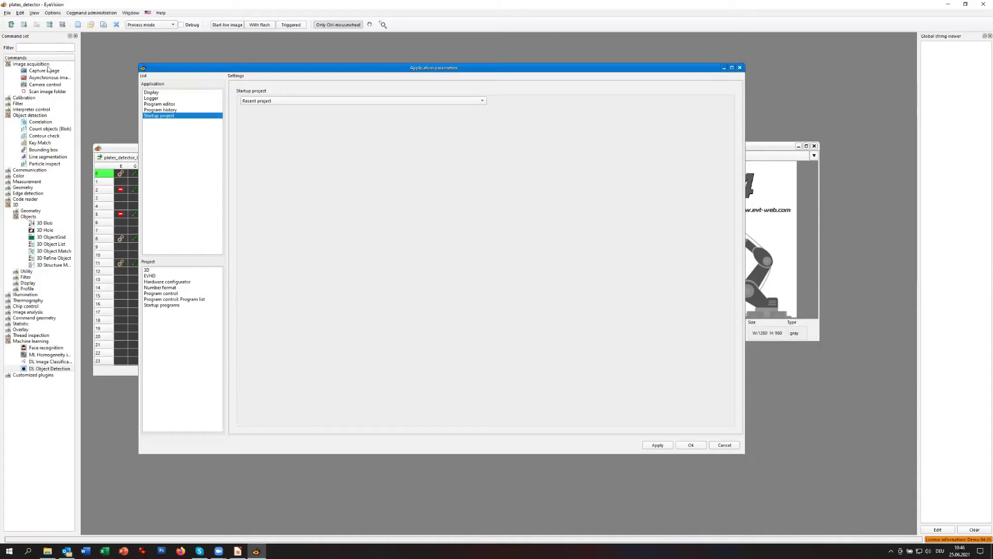
# Review the display language startup modes, keeping Last language, and show the Logger settings.
pyautogui.click(159, 93)
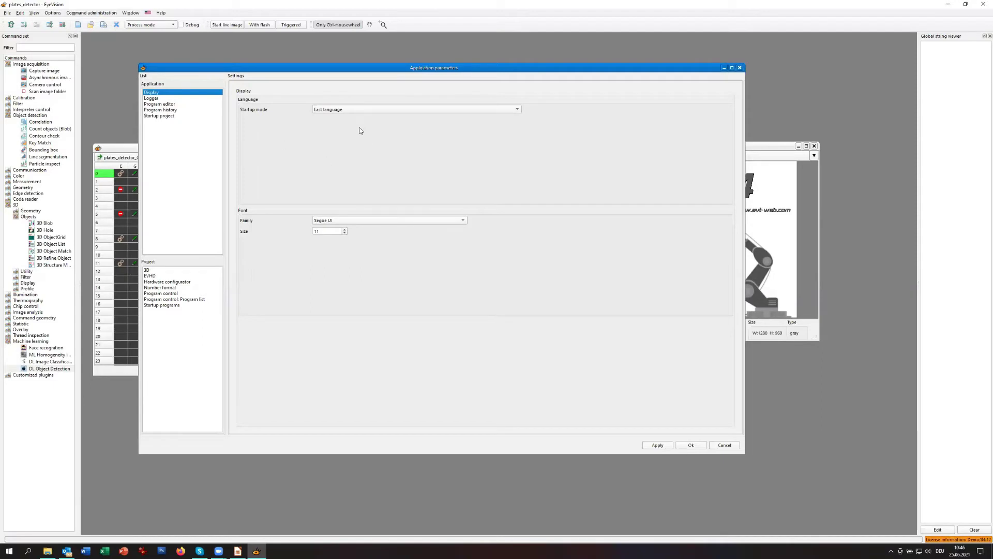
pyautogui.click(318, 110)
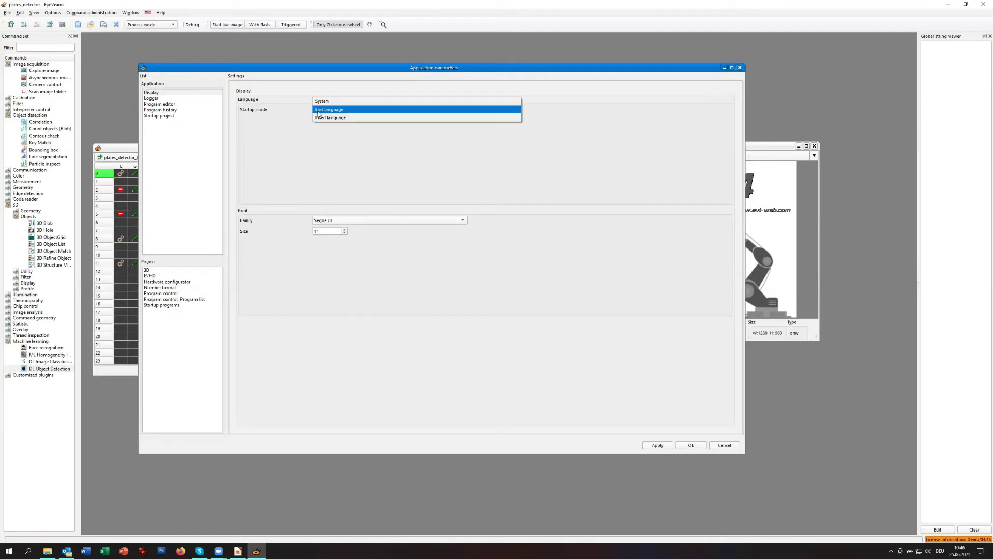
pyautogui.click(319, 109)
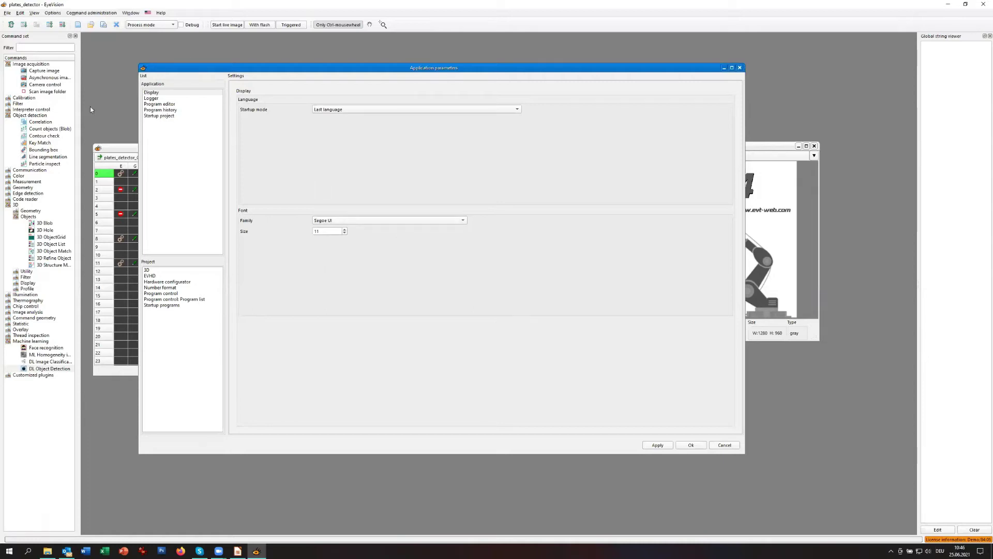
pyautogui.click(154, 99)
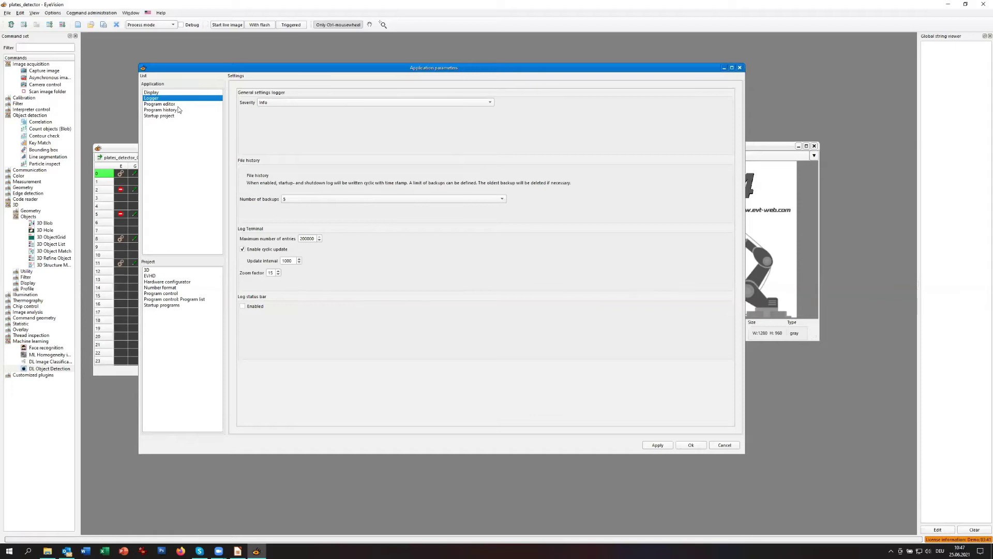
# Show the log terminal, examine the initialization and plugin loading messages, and close the terminal.
pyautogui.click(34, 12)
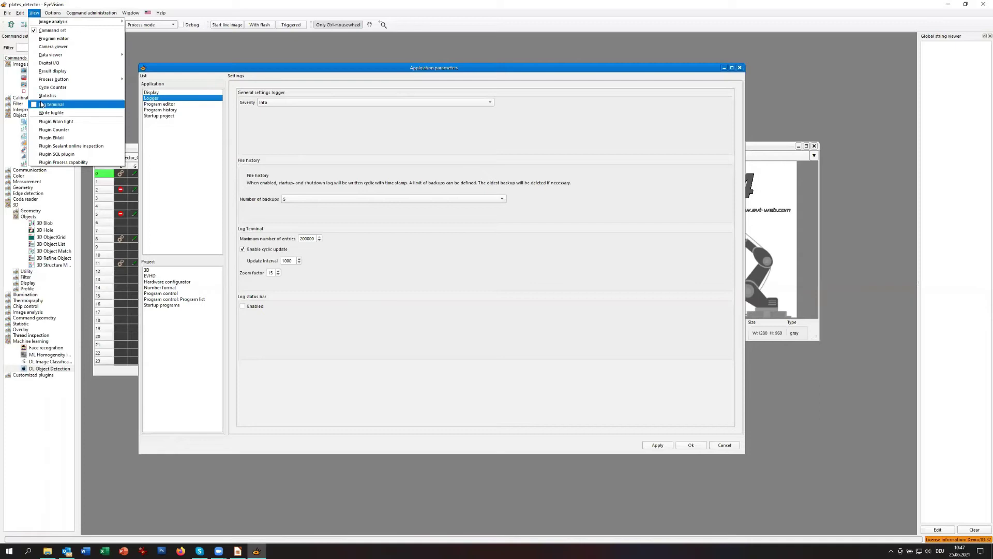
pyautogui.click(43, 104)
pyautogui.scroll(6, 405, 511)
pyautogui.scroll(10, 405, 513)
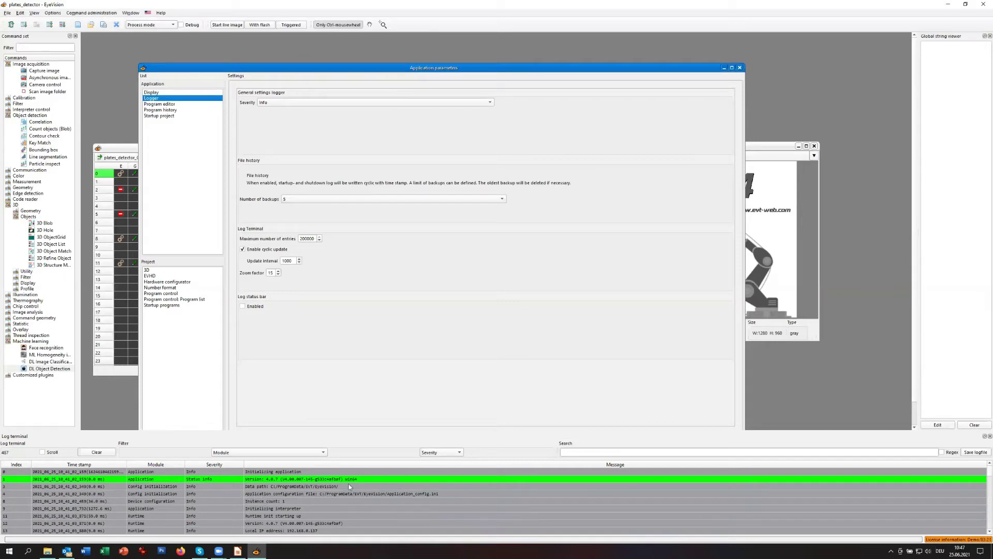
pyautogui.scroll(-2, 349, 486)
pyautogui.scroll(-5, 349, 486)
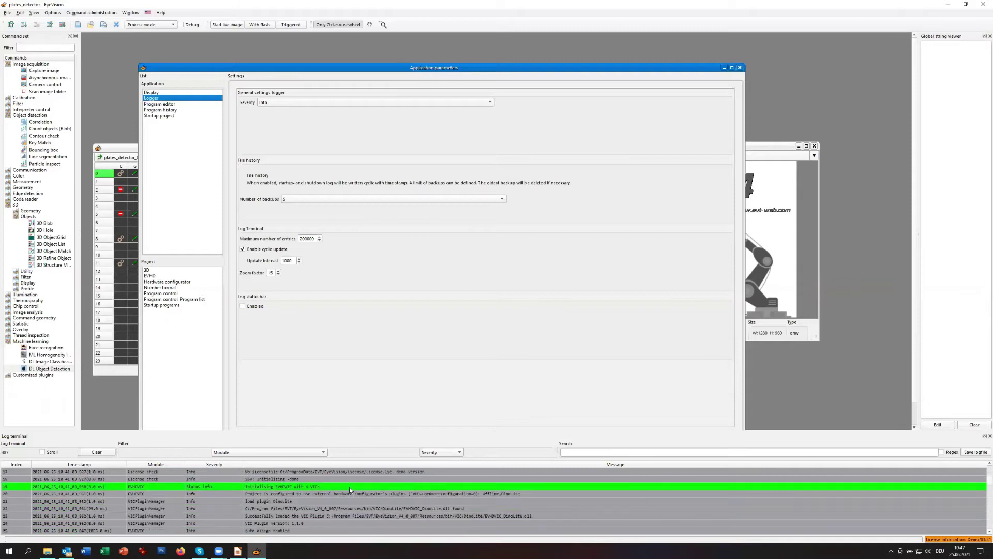
pyautogui.scroll(-9, 349, 489)
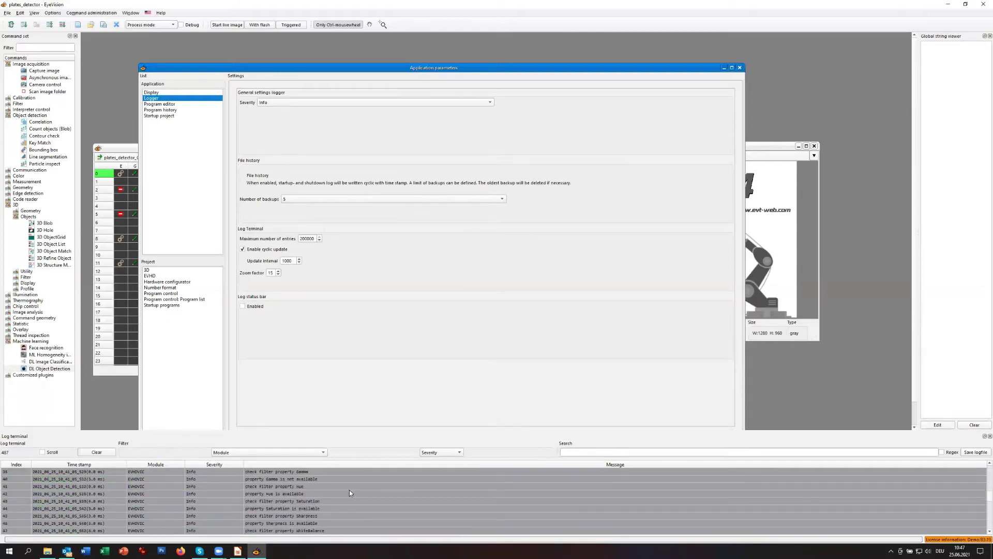
pyautogui.scroll(-4, 350, 493)
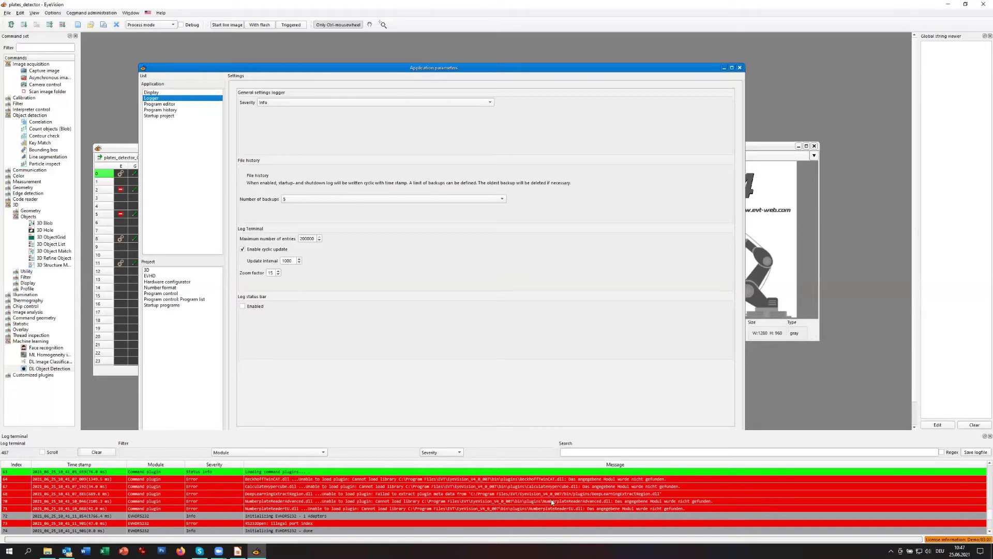
pyautogui.scroll(-5, 380, 498)
pyautogui.scroll(6, 377, 499)
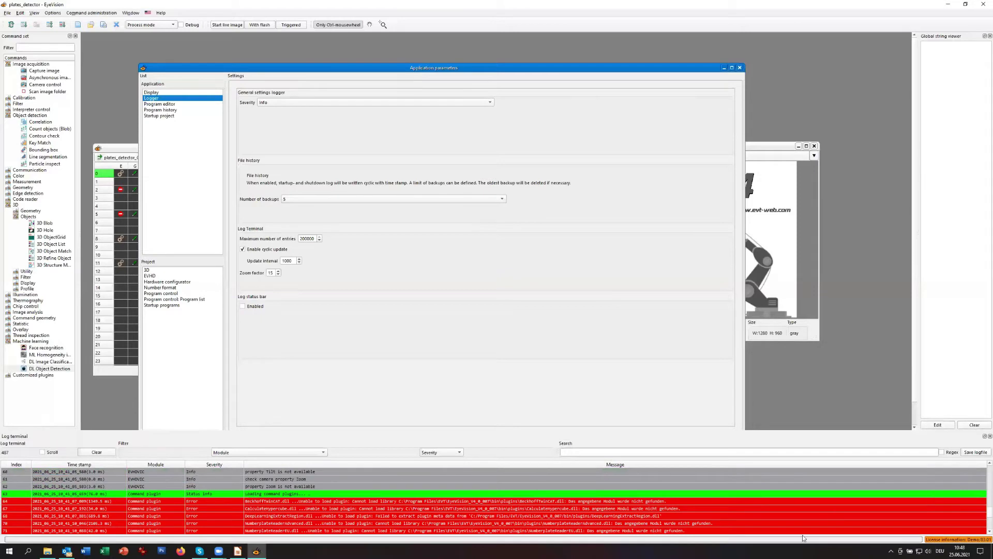
pyautogui.scroll(7, 790, 515)
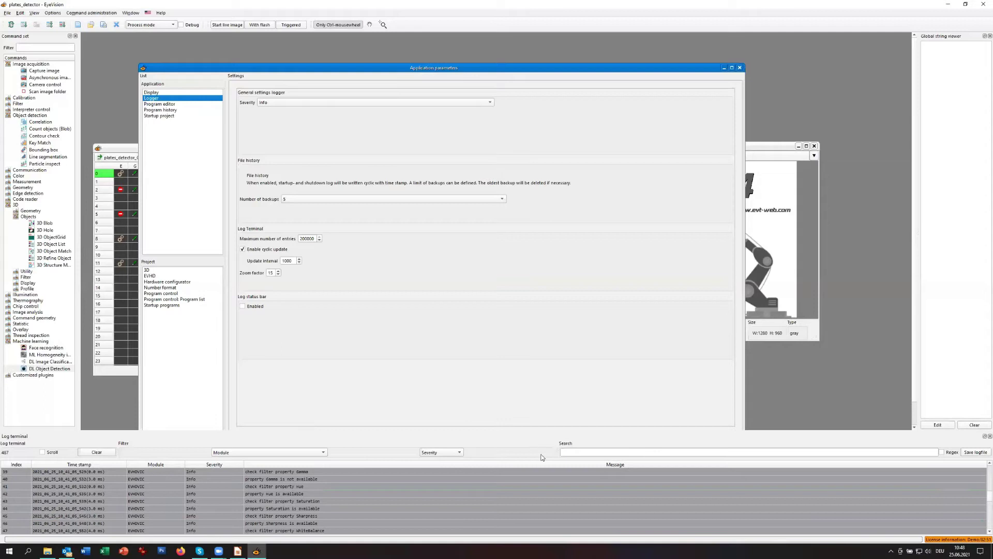
pyautogui.click(990, 436)
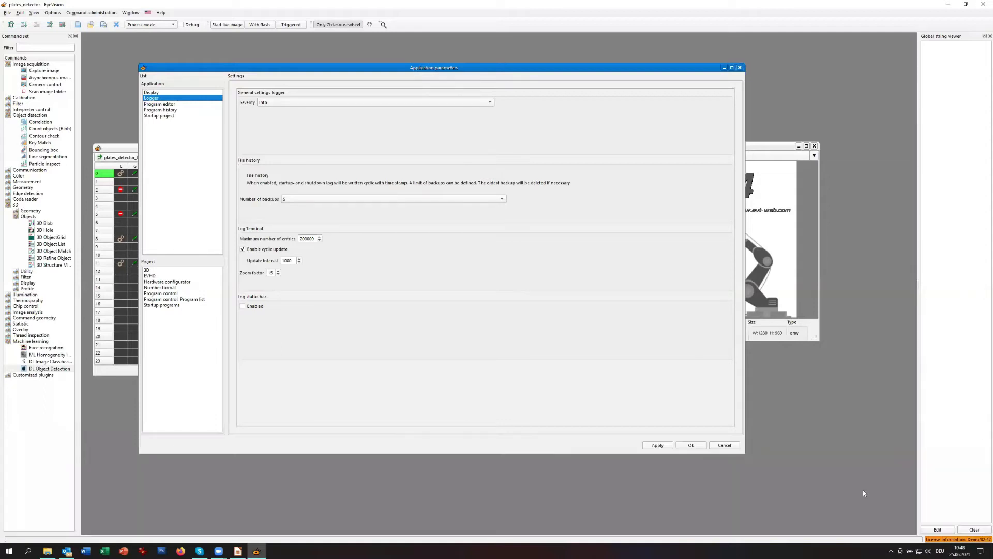
# Review the Program editor, Program history and Startup project settings in the application parameters.
pyautogui.click(167, 105)
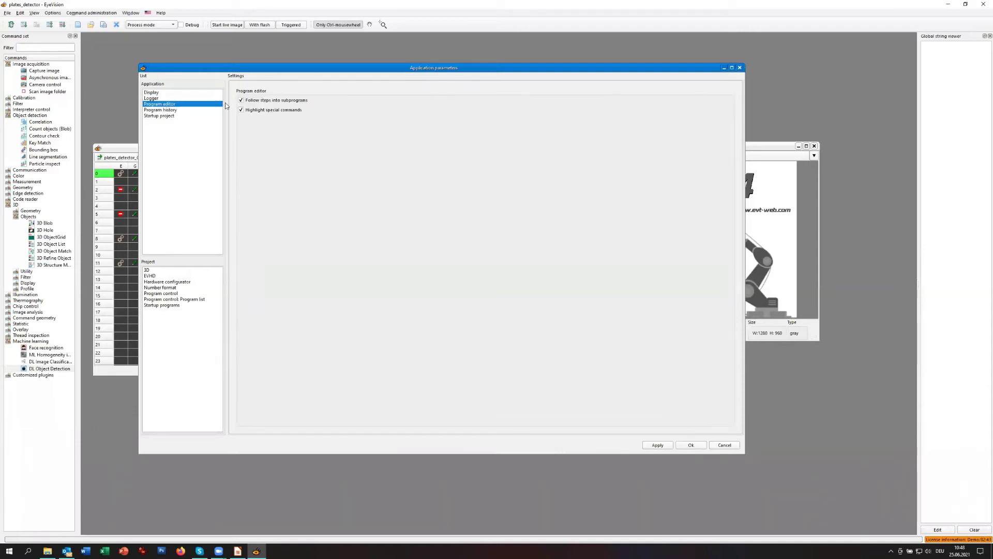
pyautogui.click(162, 111)
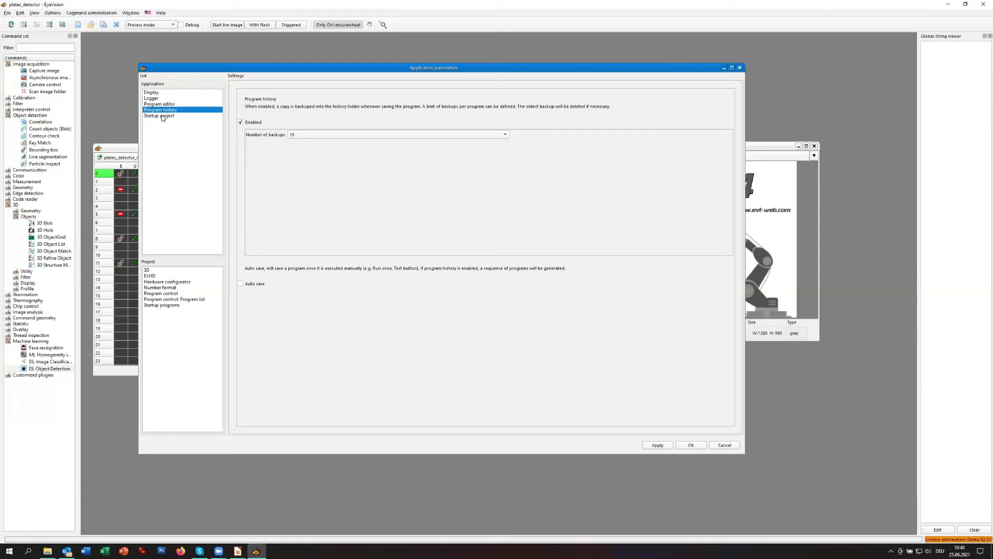
pyautogui.click(182, 117)
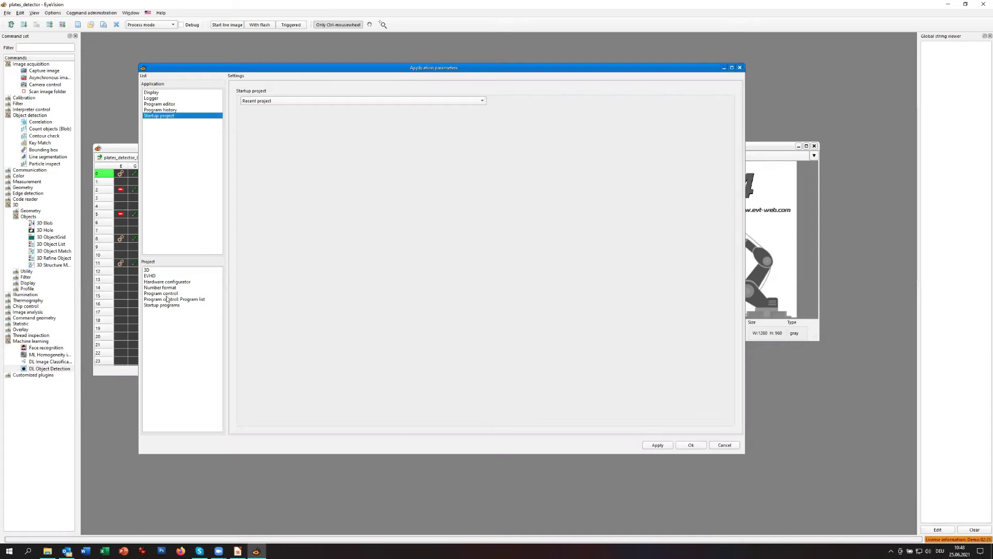
# Review the project's 3D and EVHD settings, briefly bringing the IM 1 camera viewer to the front to illustrate image memories.
pyautogui.click(146, 271)
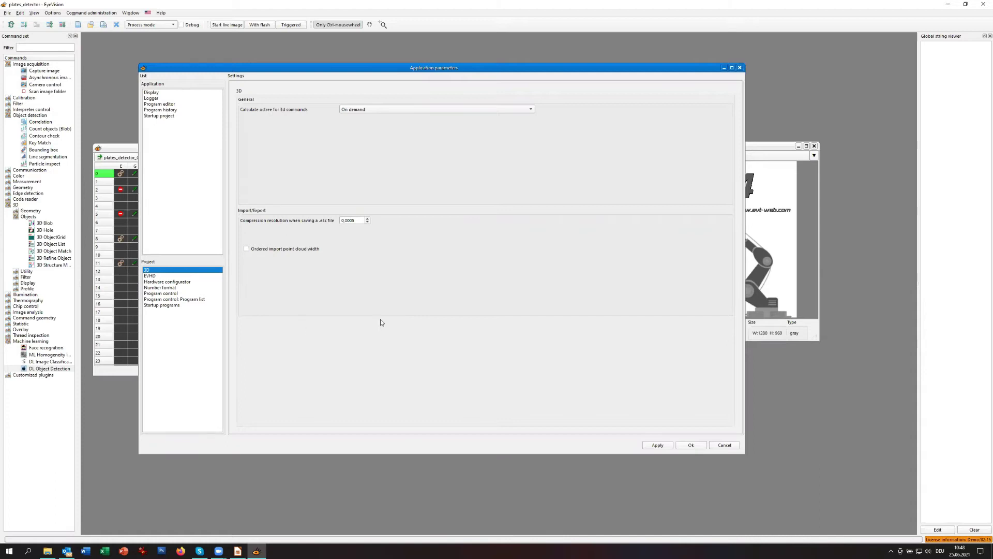
pyautogui.click(156, 276)
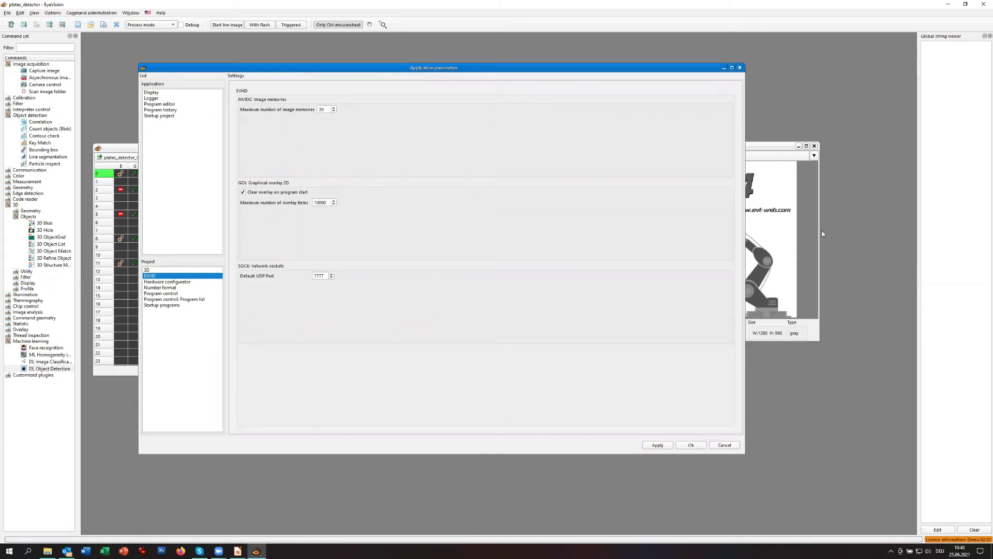
pyautogui.click(775, 151)
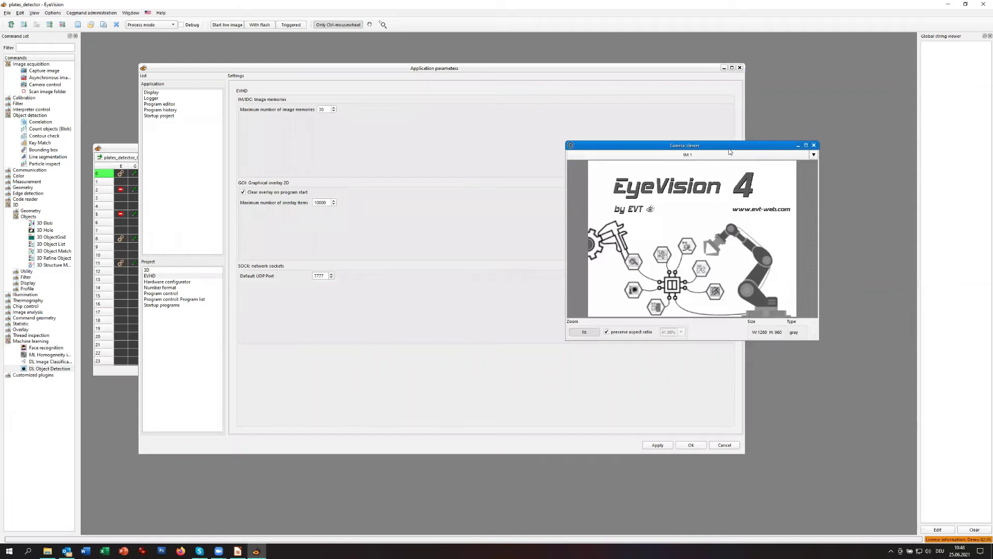
pyautogui.click(637, 71)
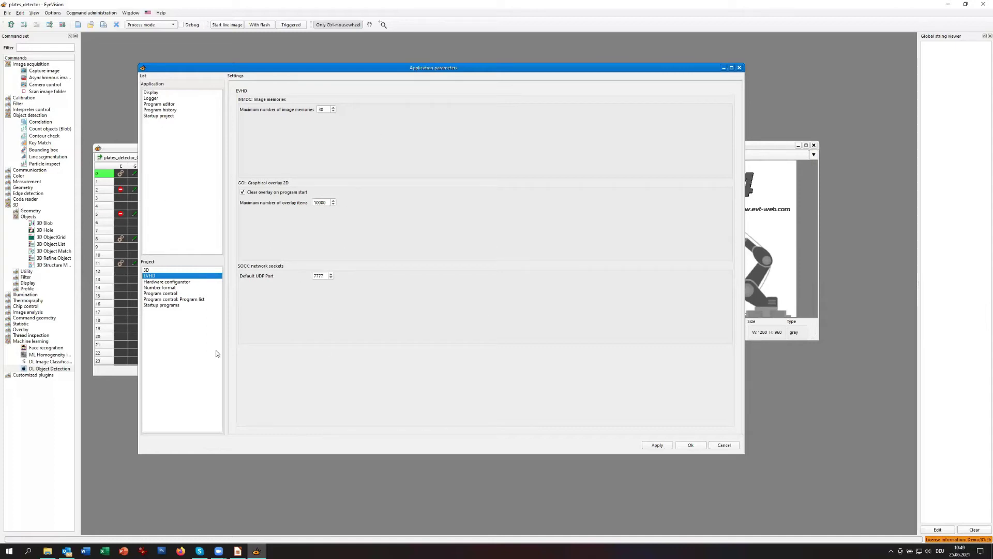
# Show the Hardware configurator settings and set the hardware configuration source to Project.
pyautogui.click(174, 282)
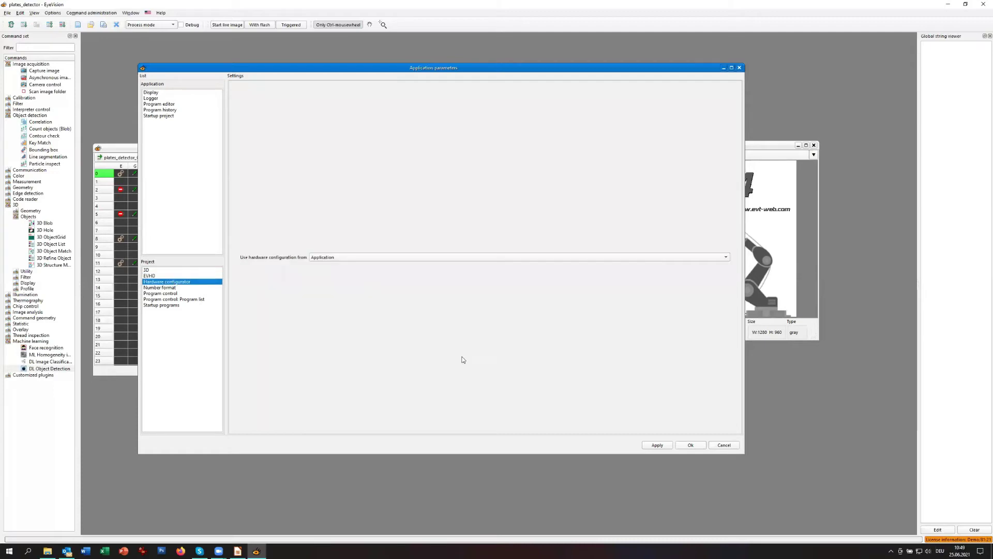
pyautogui.moveTo(346, 71); pyautogui.dragTo(348, 44)
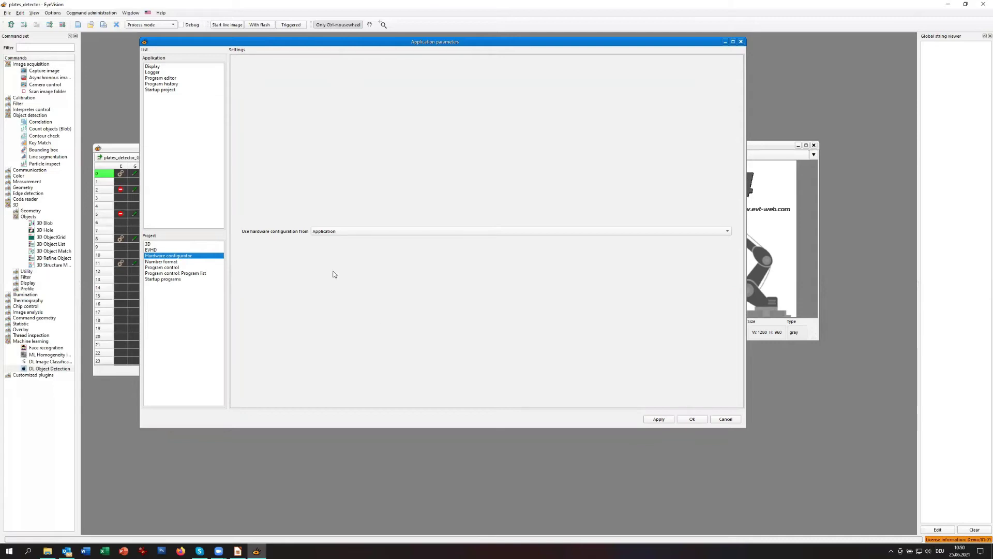
pyautogui.click(335, 233)
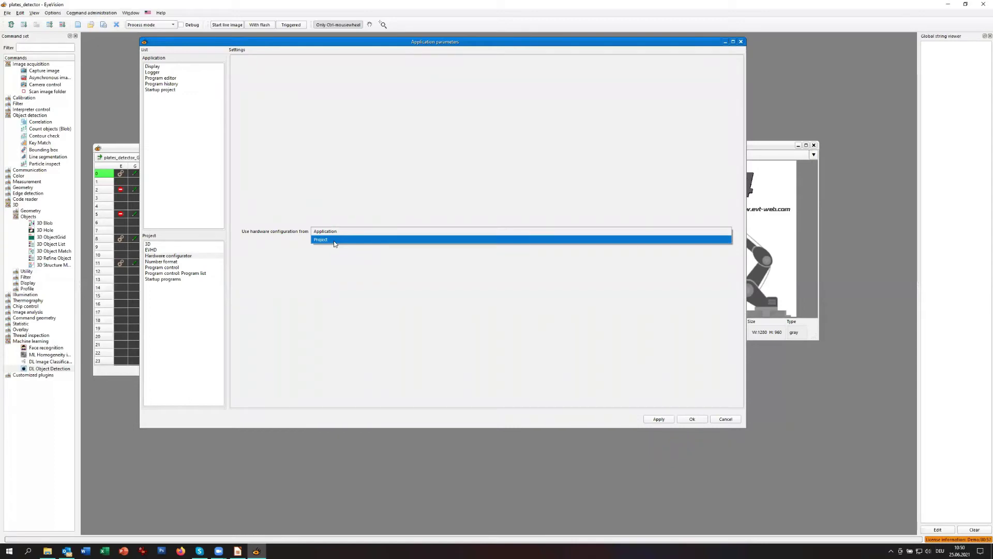
pyautogui.click(334, 241)
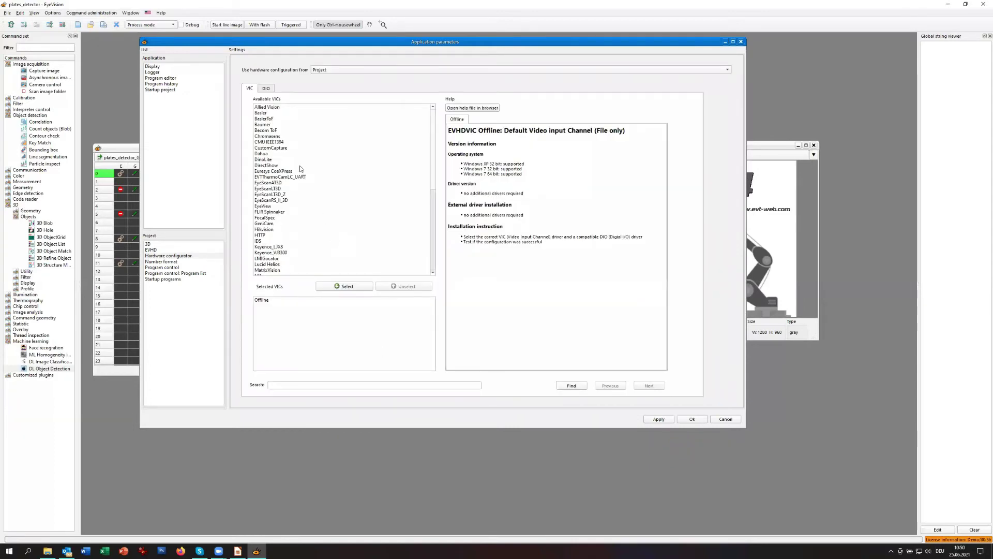
# Browse the complete list of available VIC camera drivers in the hardware configurator.
pyautogui.scroll(-5, 267, 228)
pyautogui.scroll(5, 268, 230)
pyautogui.scroll(-10, 306, 174)
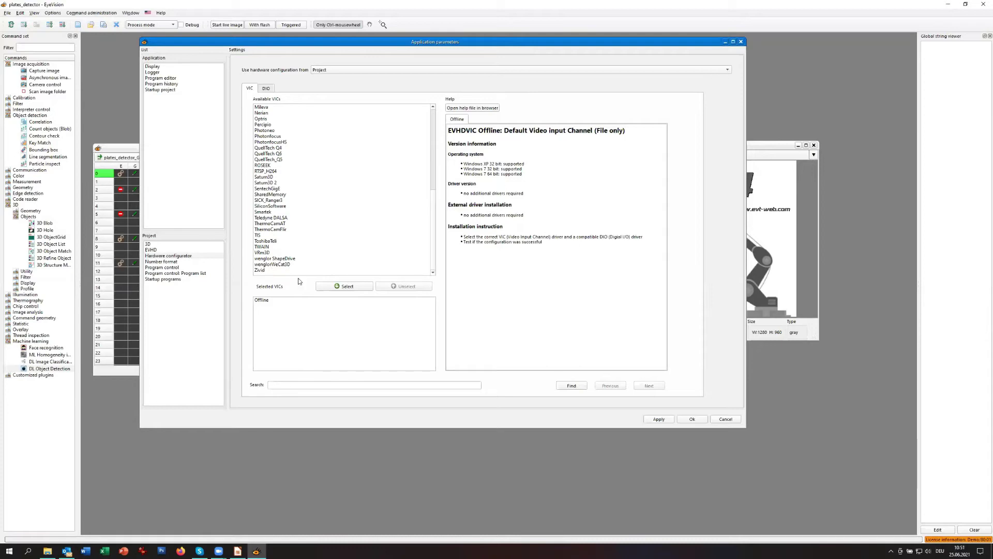
pyautogui.scroll(2, 292, 264)
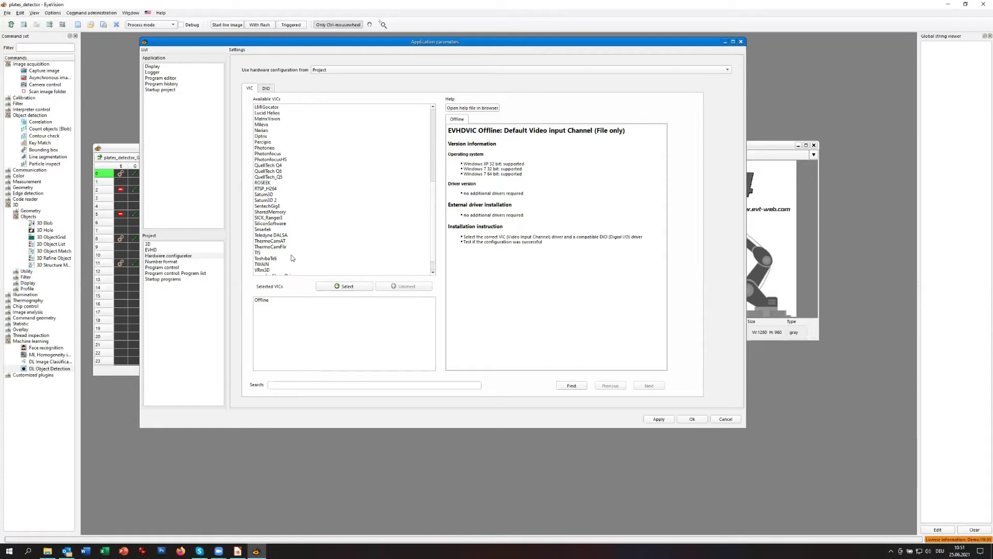
pyautogui.scroll(-1, 292, 258)
pyautogui.scroll(9, 270, 235)
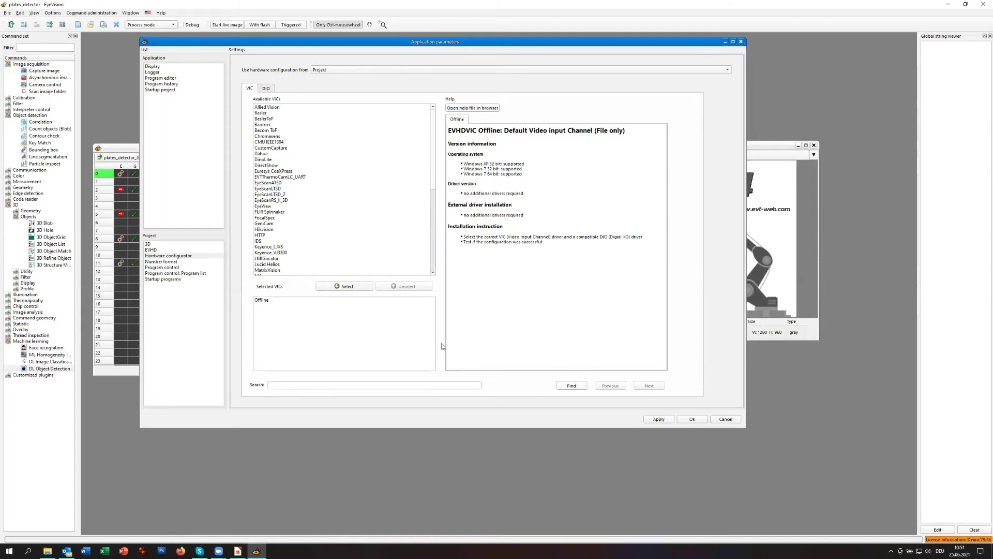
# Display the Basler driver's help and read through its installation instructions.
pyautogui.click(266, 113)
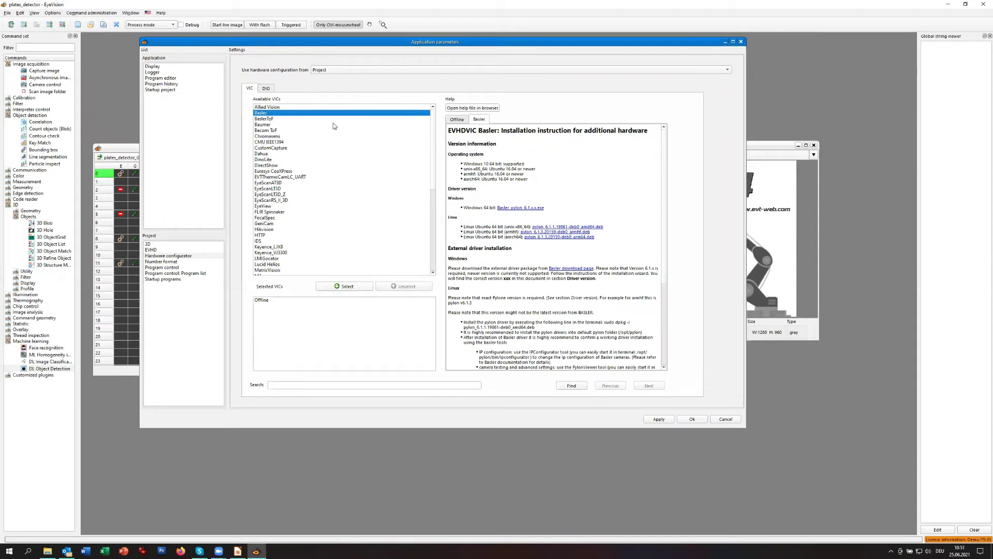
pyautogui.click(536, 88)
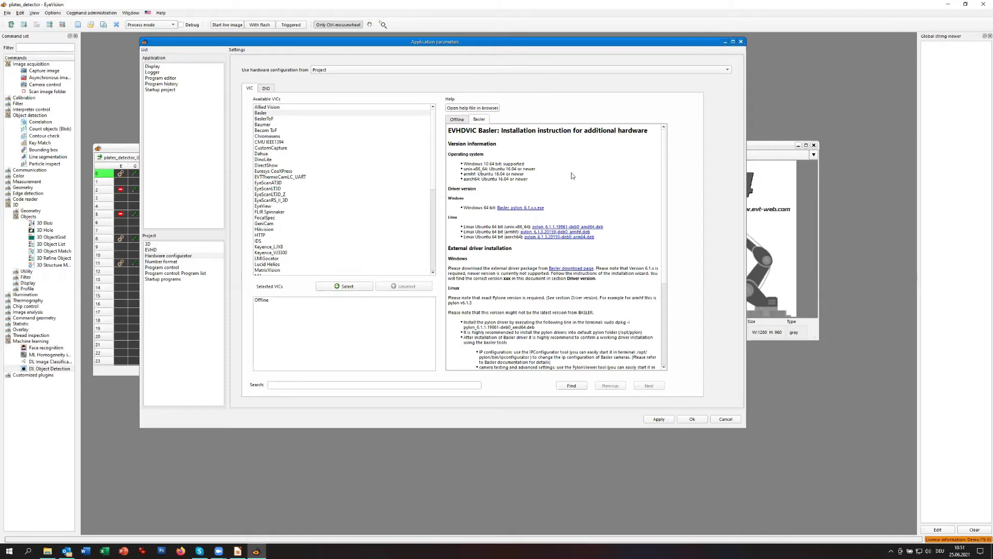
pyautogui.scroll(-3, 568, 186)
pyautogui.scroll(3, 562, 232)
# Display the DirectShow driver's installation instructions and look over the neighbouring VIC drivers.
pyautogui.click(268, 165)
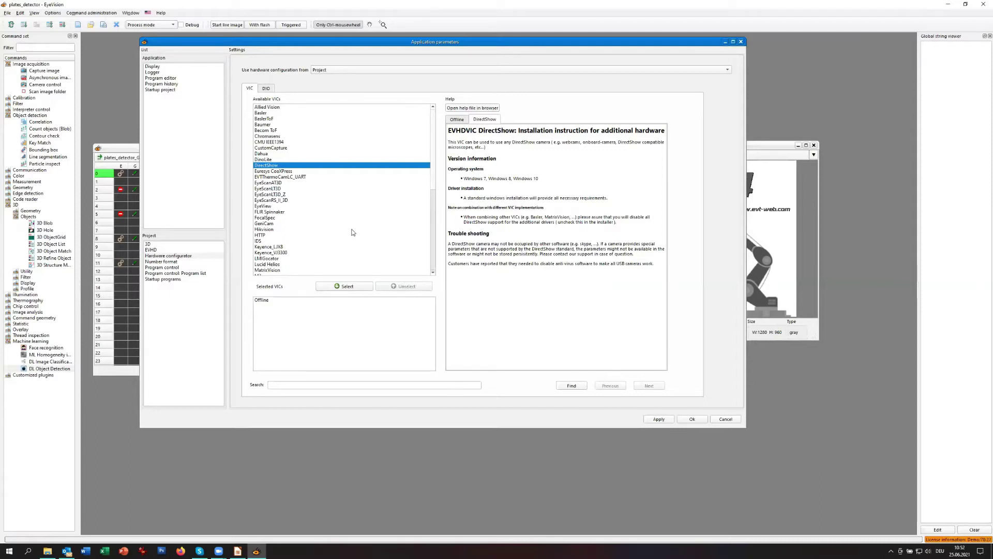
pyautogui.scroll(-2, 352, 233)
pyautogui.scroll(2, 353, 235)
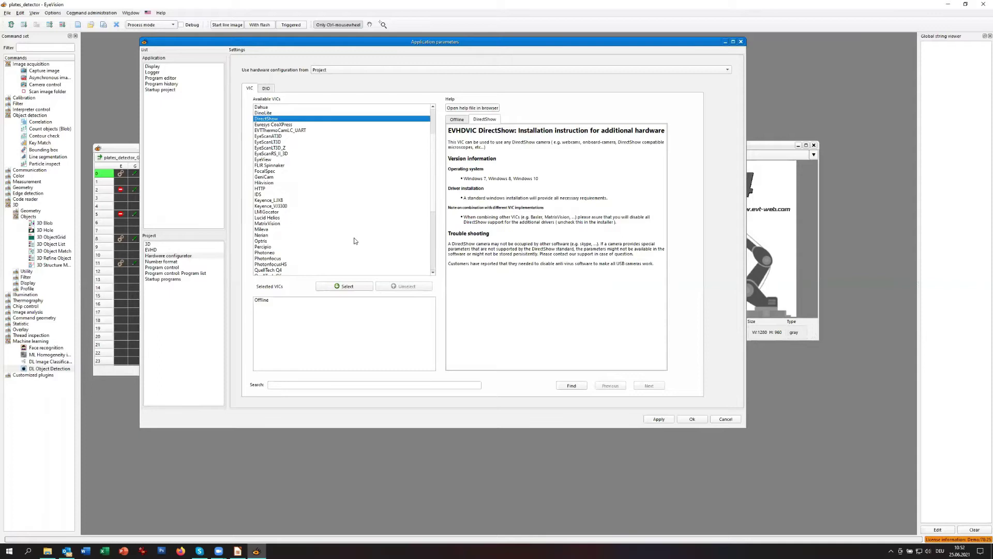
pyautogui.scroll(1, 411, 218)
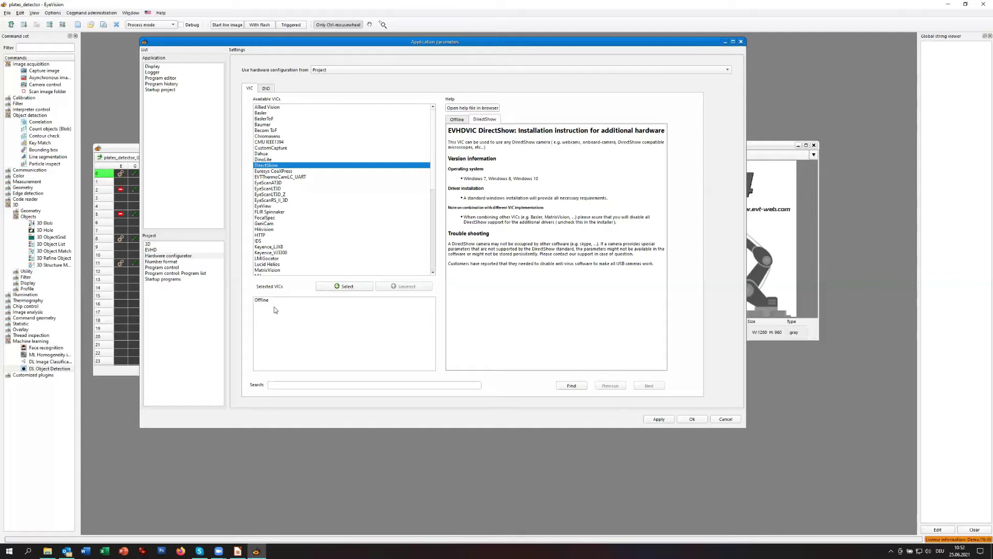
# View the available DIO drivers, return to the VIC list, and cancel the application parameters without applying changes.
pyautogui.click(266, 89)
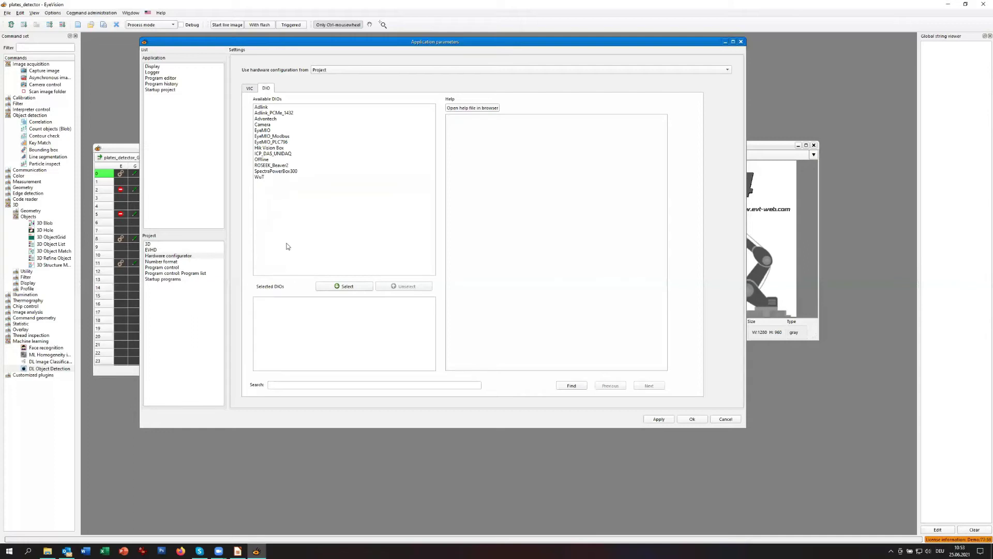
pyautogui.click(250, 89)
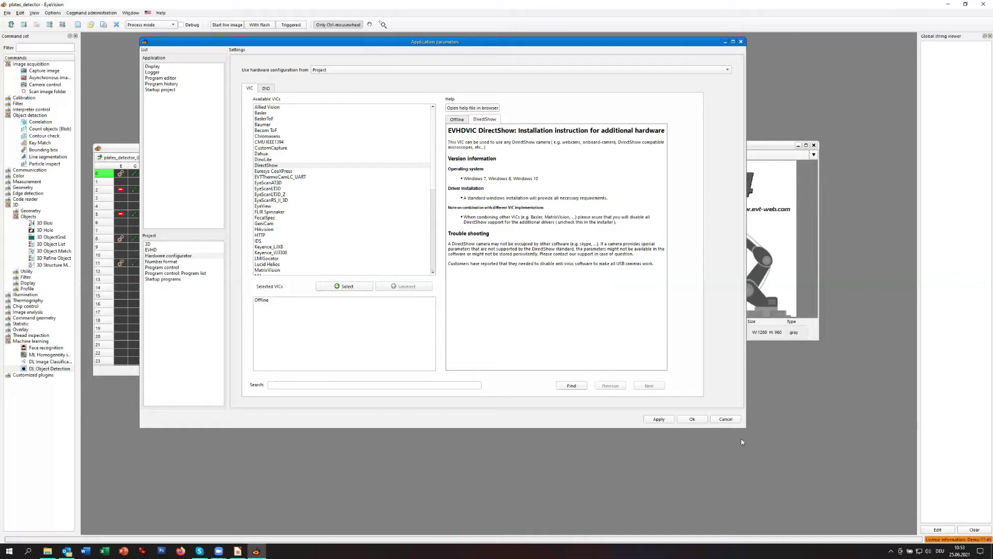
pyautogui.click(724, 419)
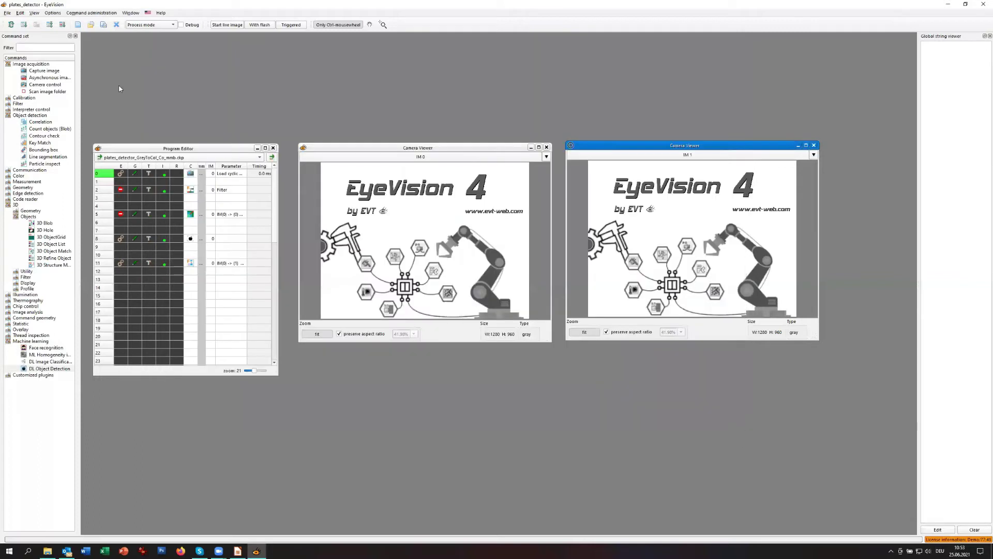
# Open the Communication settings, enlarge the dialog to view the EtherCAT and Profinet options, and close it.
pyautogui.click(53, 14)
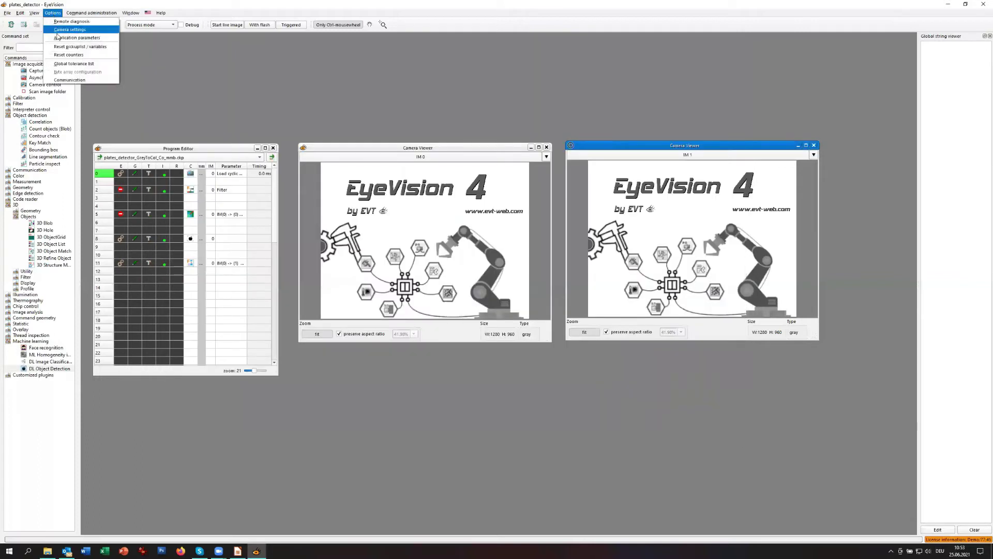
pyautogui.click(69, 79)
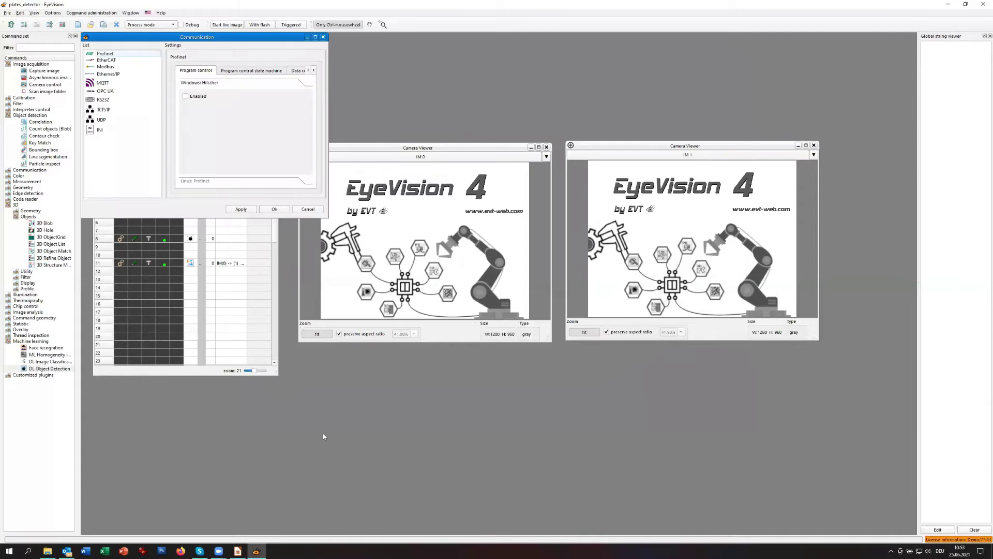
pyautogui.moveTo(205, 34); pyautogui.dragTo(329, 53)
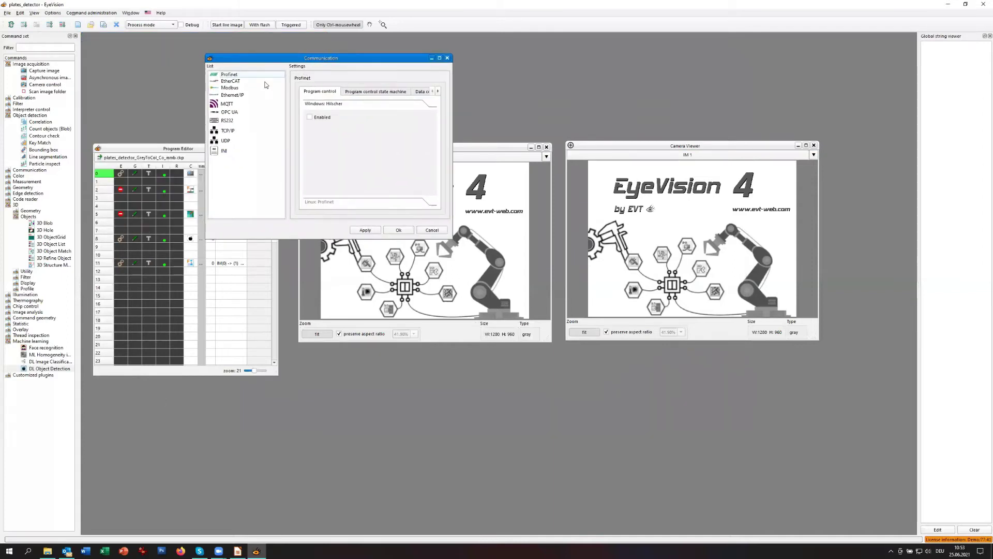
pyautogui.click(235, 82)
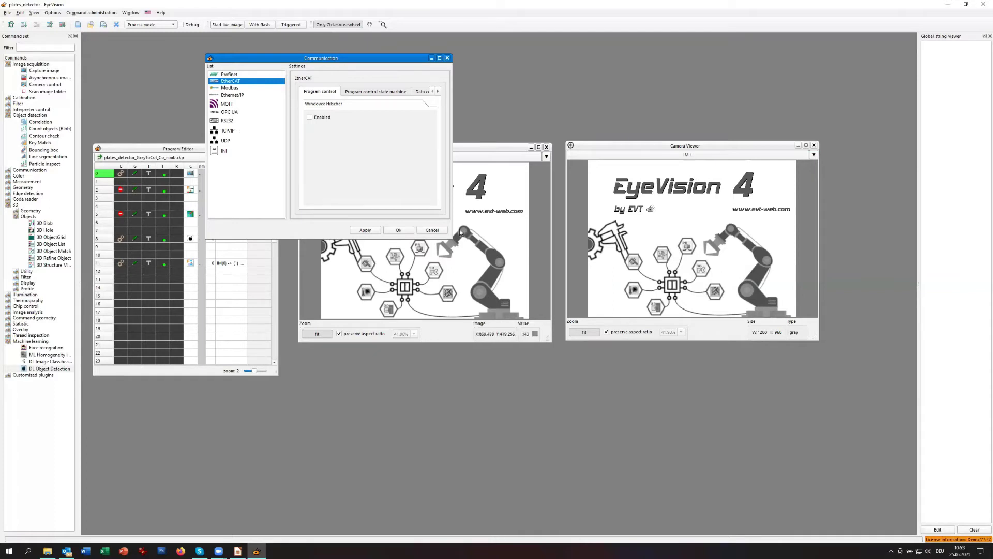
pyautogui.moveTo(453, 230); pyautogui.dragTo(483, 192)
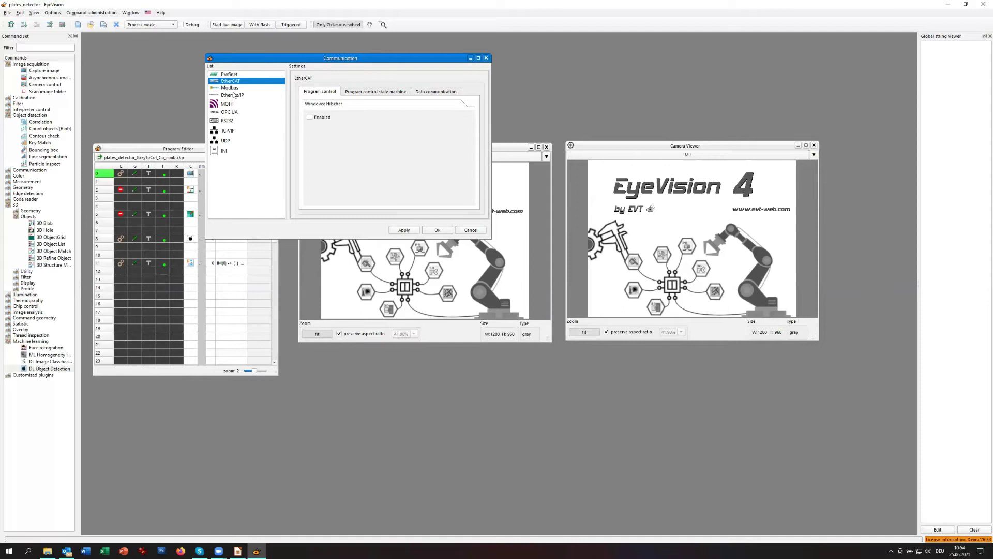
pyautogui.click(233, 75)
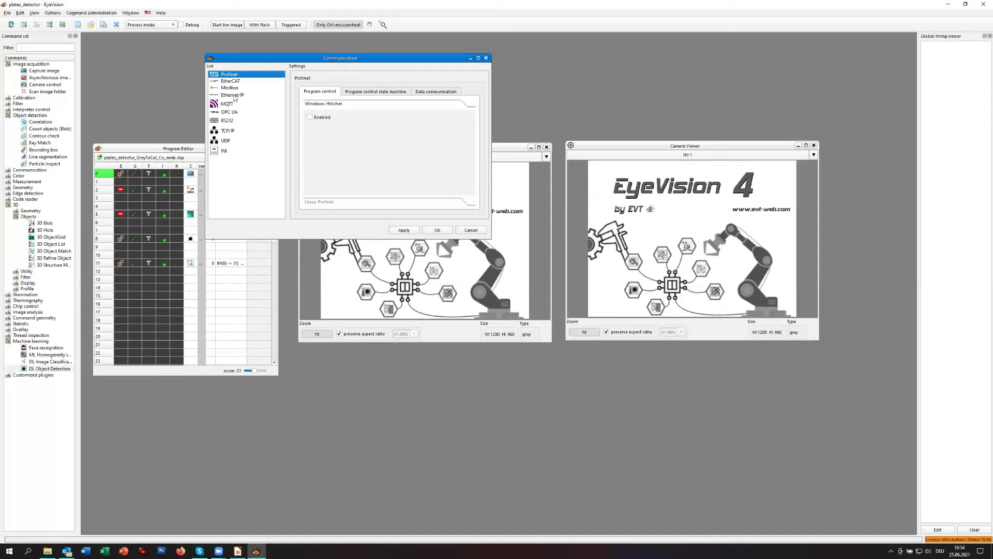
pyautogui.click(487, 58)
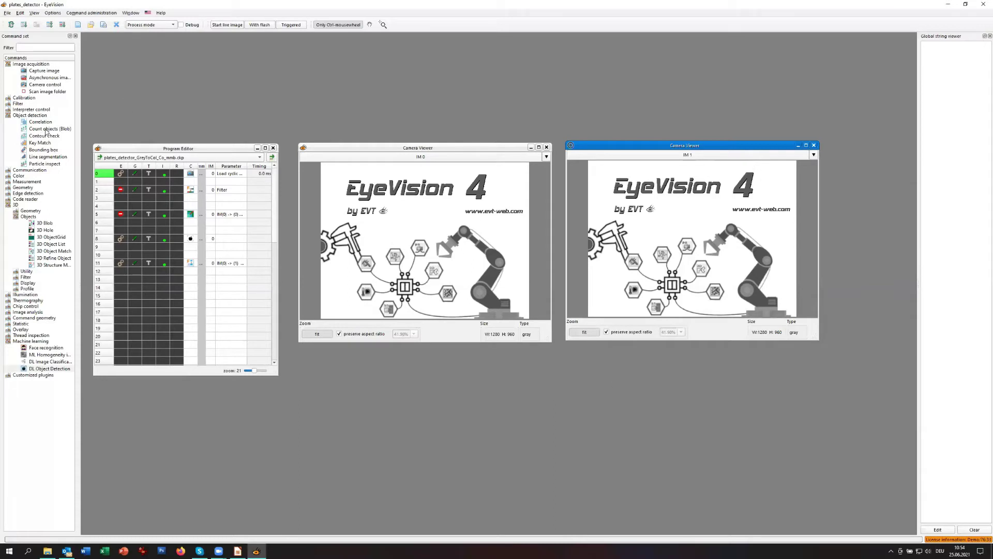
# Open the 2D_Area_Matching project from the 2D_Area_Examples folder.
pyautogui.click(8, 13)
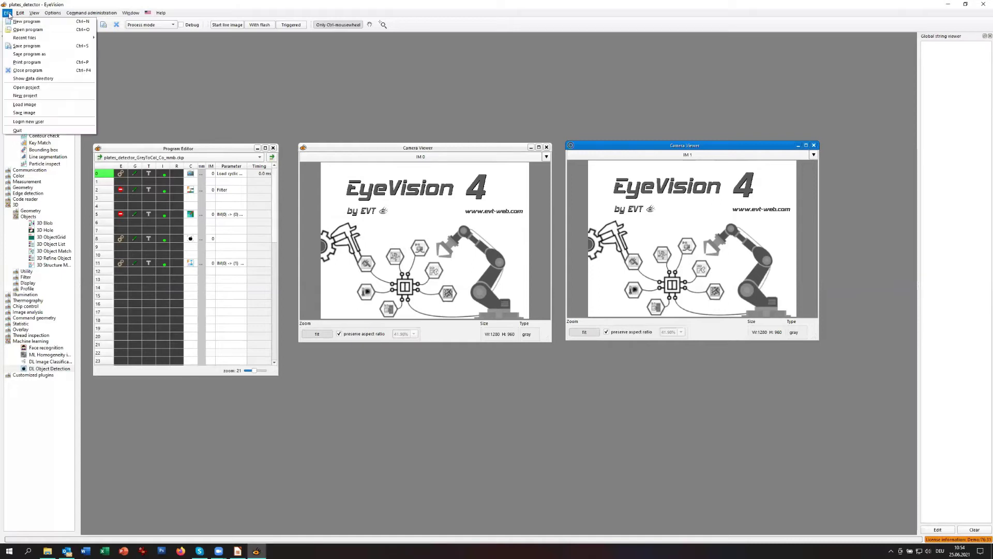
pyautogui.click(26, 88)
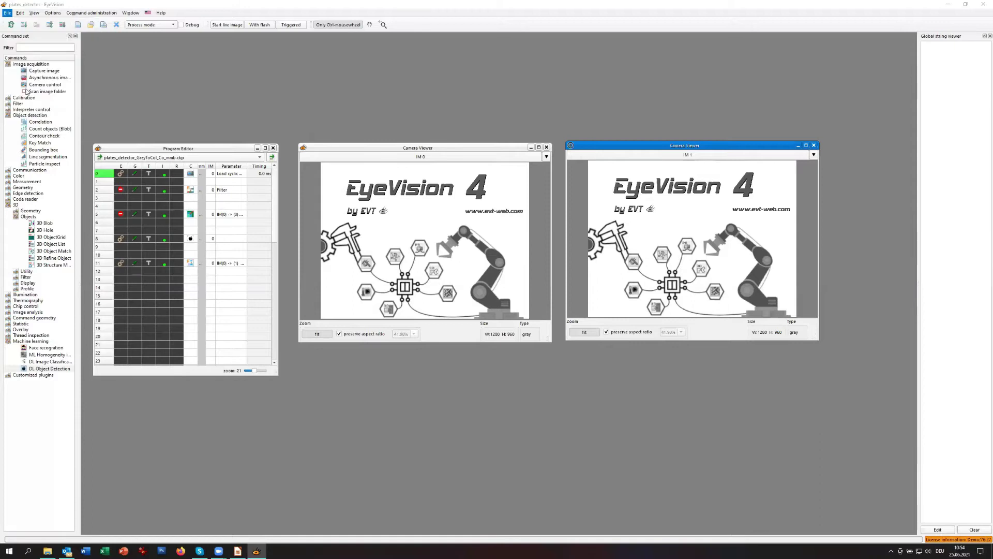
pyautogui.doubleClick(395, 177)
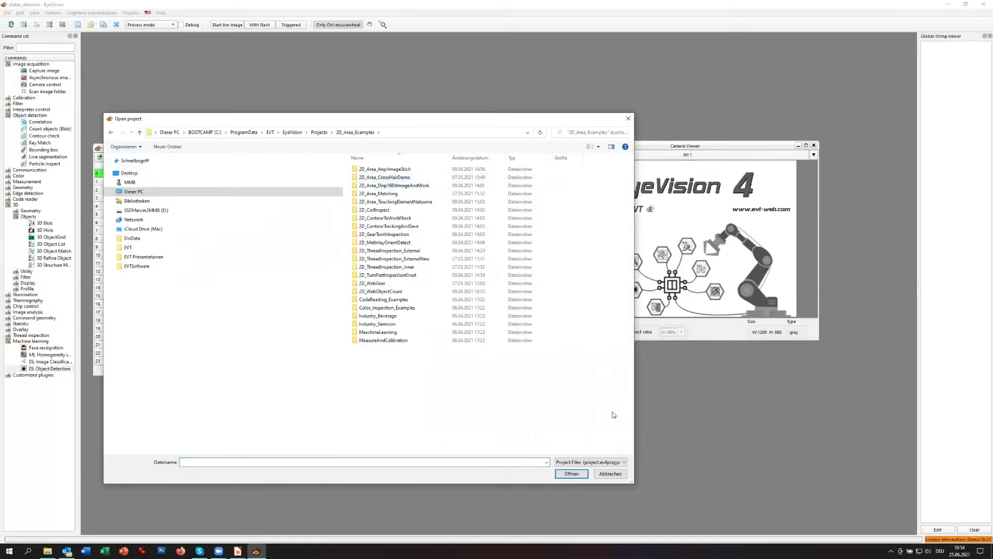
pyautogui.doubleClick(378, 194)
pyautogui.doubleClick(374, 267)
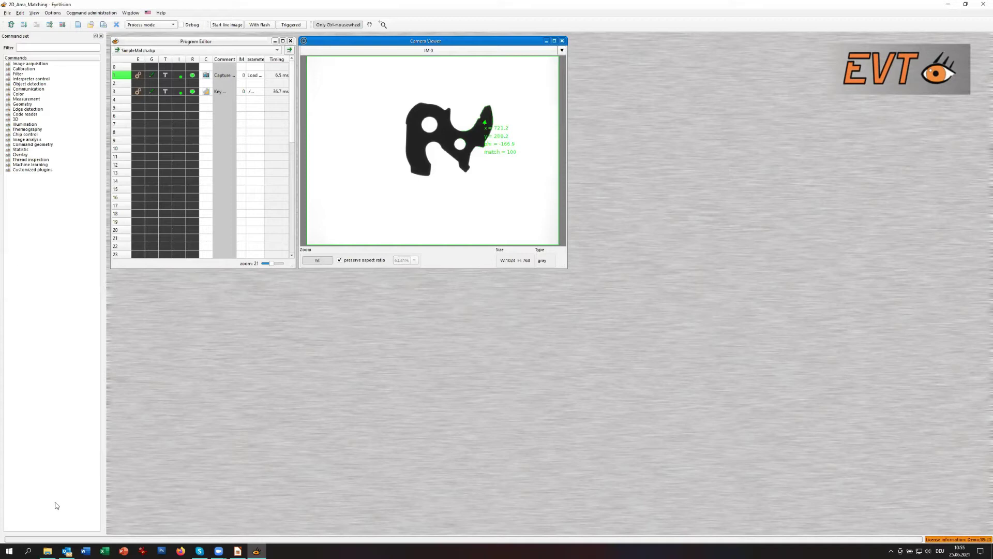
# Show the EyeVision data directory in the file explorer.
pyautogui.click(7, 13)
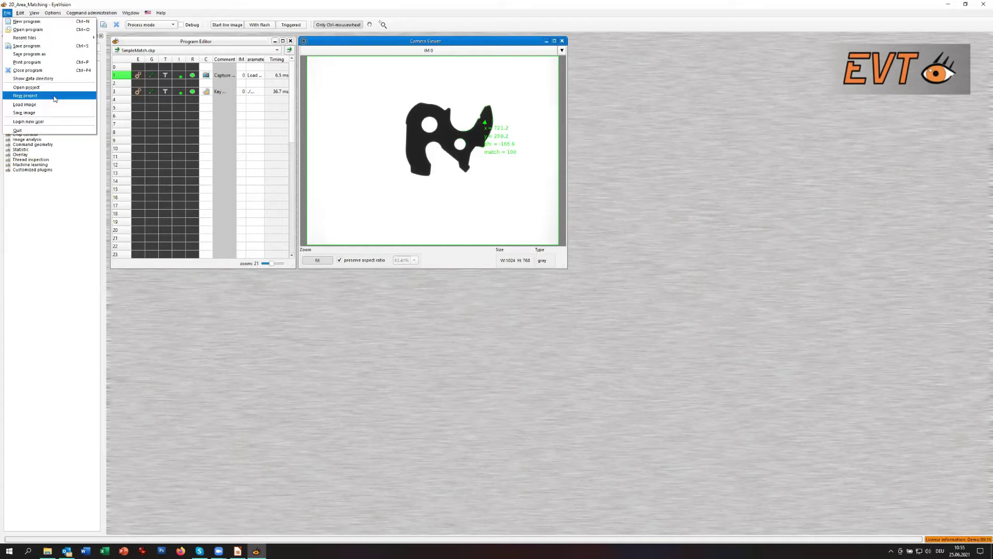
pyautogui.click(49, 80)
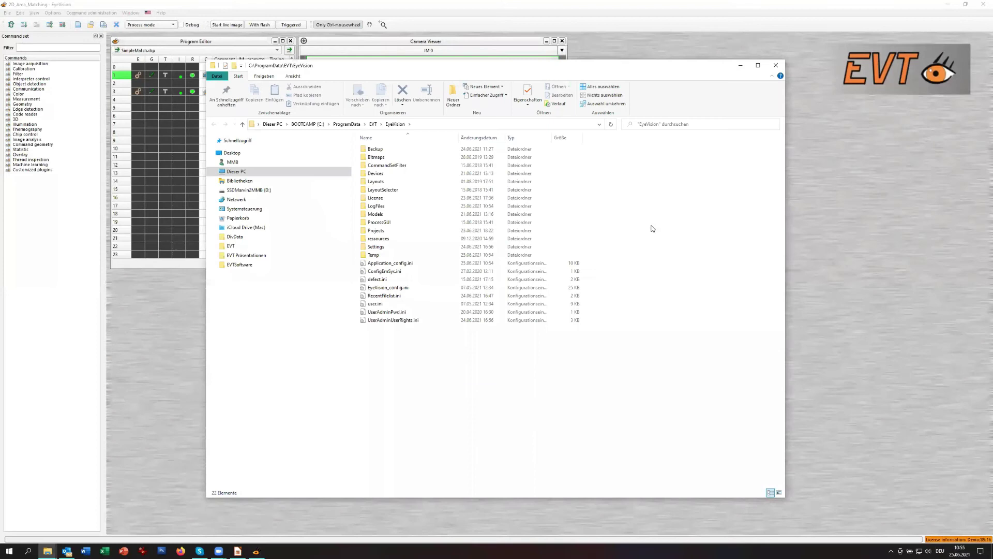
# Show the location of the EyeVision data directory by going up to ProgramData and back through EVT into the EyeVision folder.
pyautogui.click(343, 125)
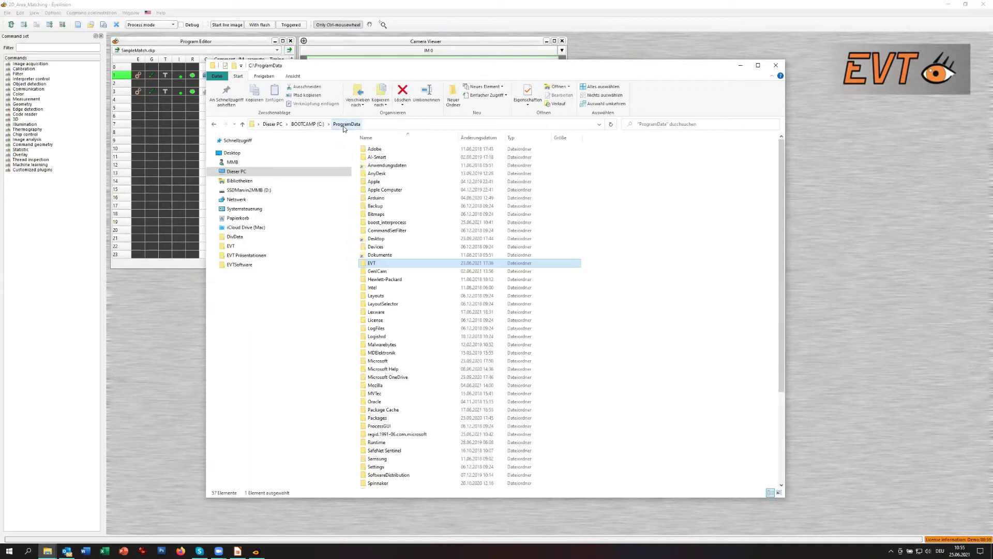
pyautogui.doubleClick(373, 264)
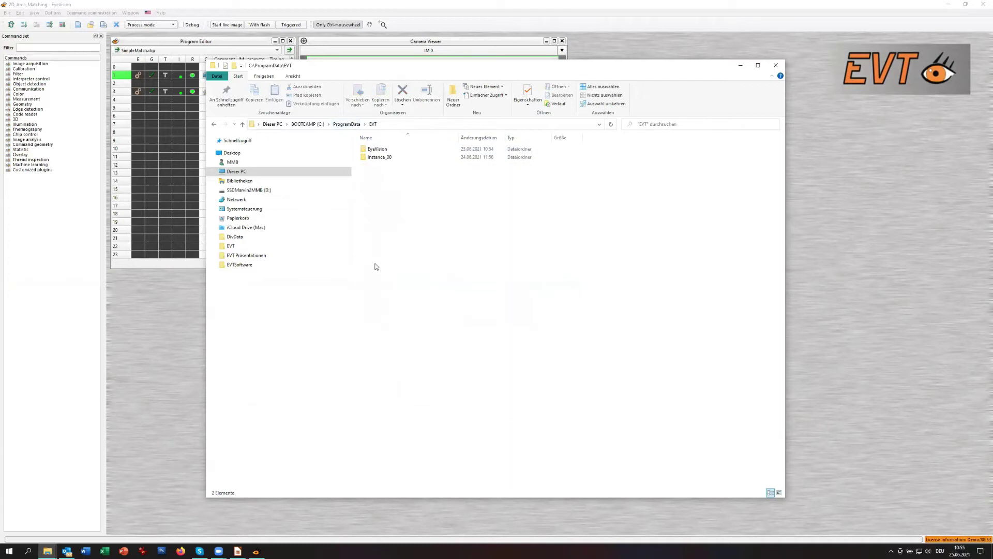
pyautogui.doubleClick(380, 150)
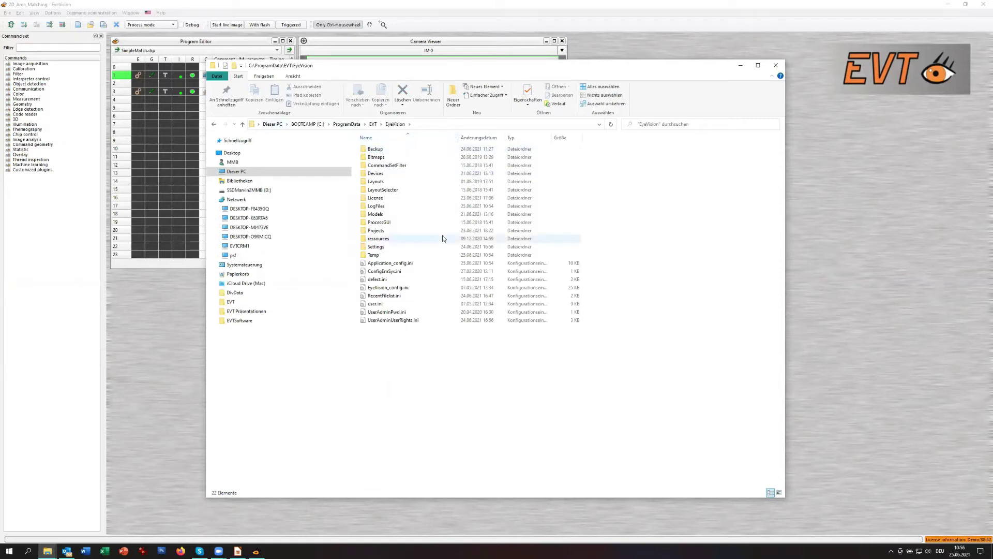
pyautogui.moveTo(442, 238)
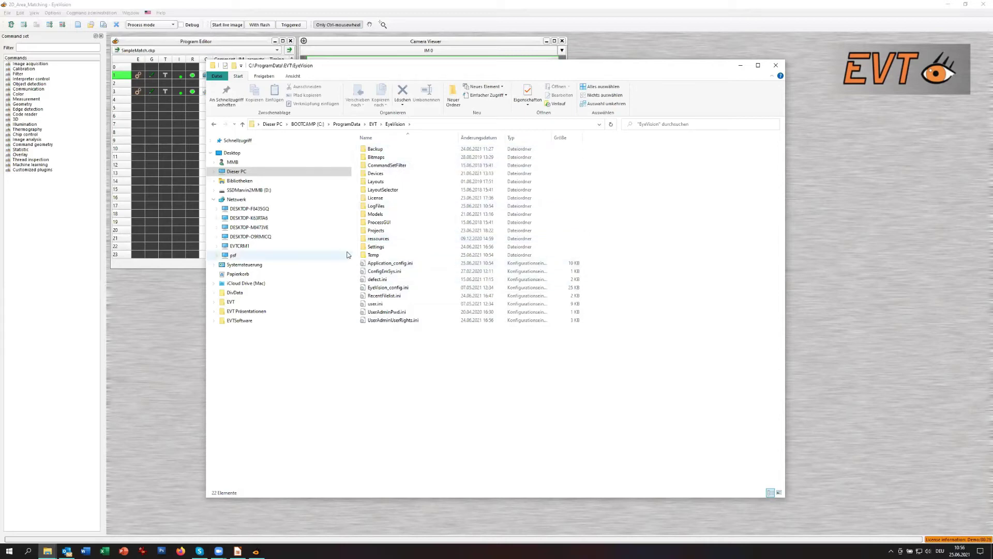
# Browse from the Projects folder through 2D_Area_Examples into 2D_Area_Matching and examine the project's subfolders.
pyautogui.doubleClick(375, 232)
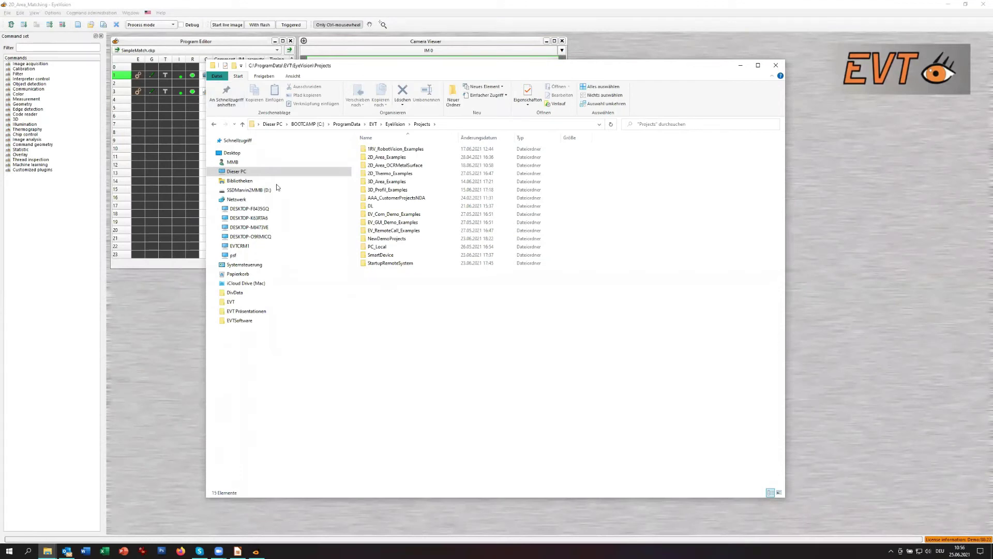
pyautogui.doubleClick(380, 158)
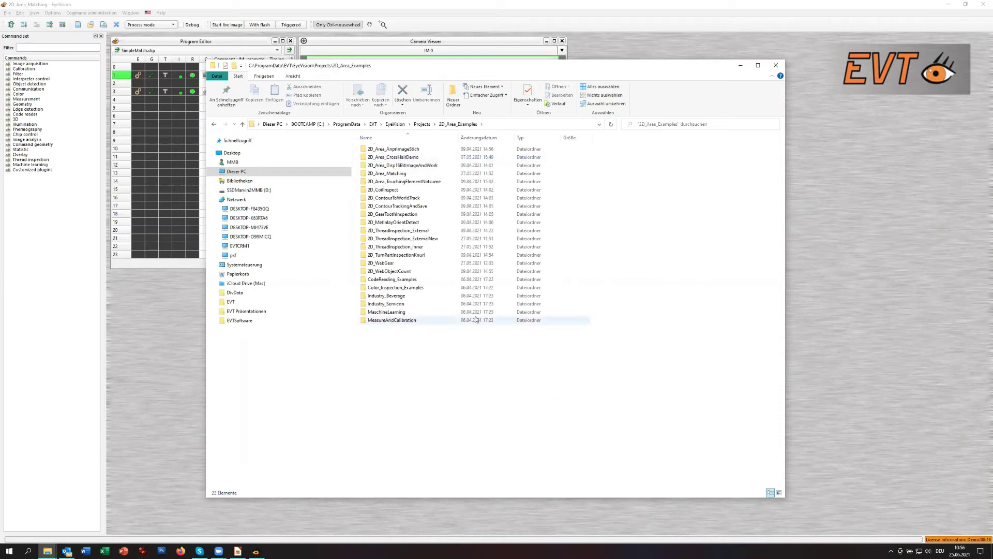
pyautogui.doubleClick(373, 174)
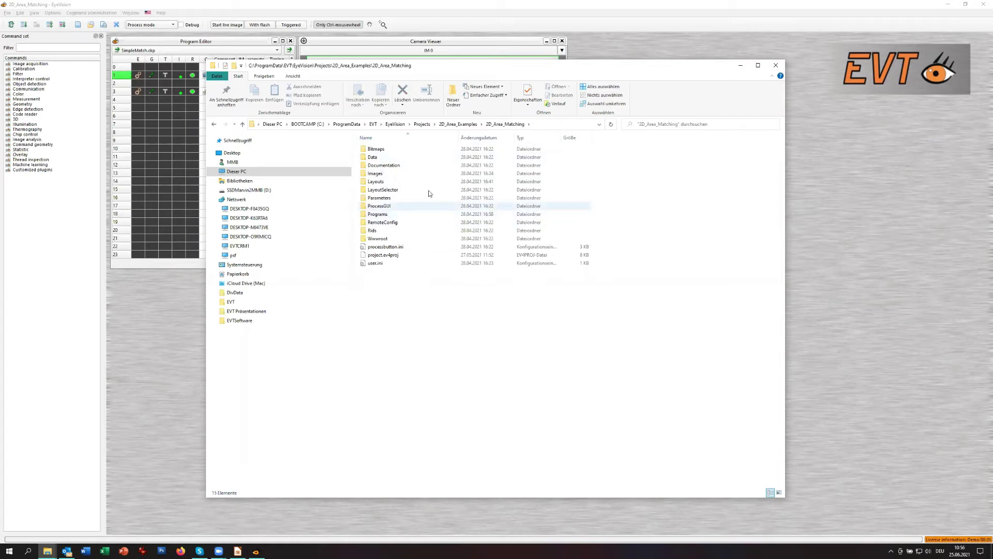
pyautogui.moveTo(436, 182)
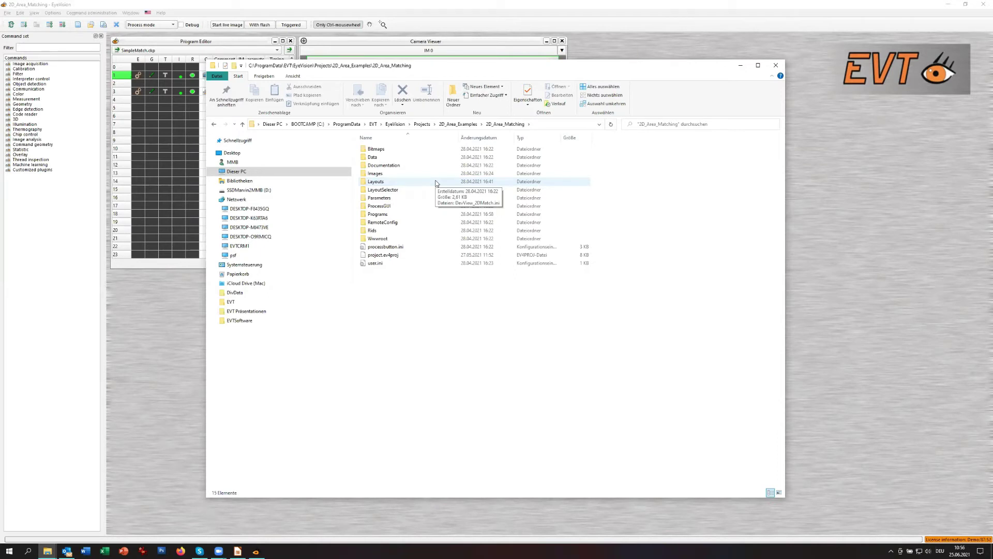
# Examine the 2D_Area_Matching project's Images folder and view the training images in its DoorLock subfolder.
pyautogui.doubleClick(373, 174)
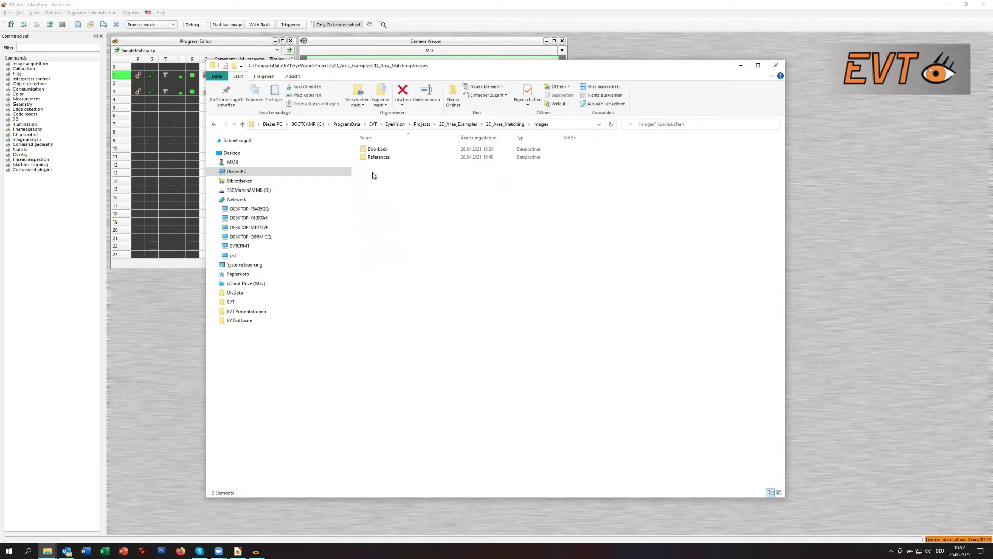
pyautogui.click(509, 127)
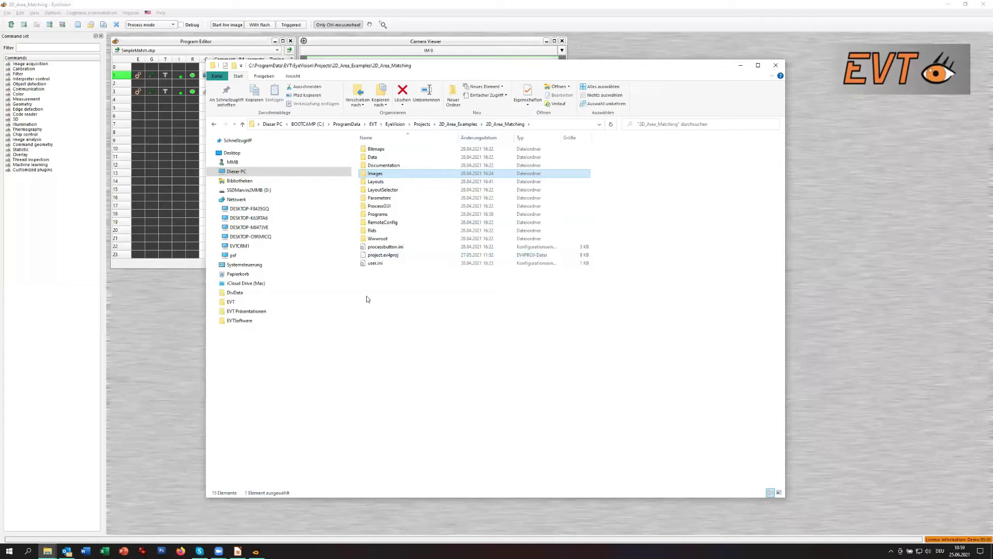
pyautogui.doubleClick(374, 173)
pyautogui.doubleClick(375, 149)
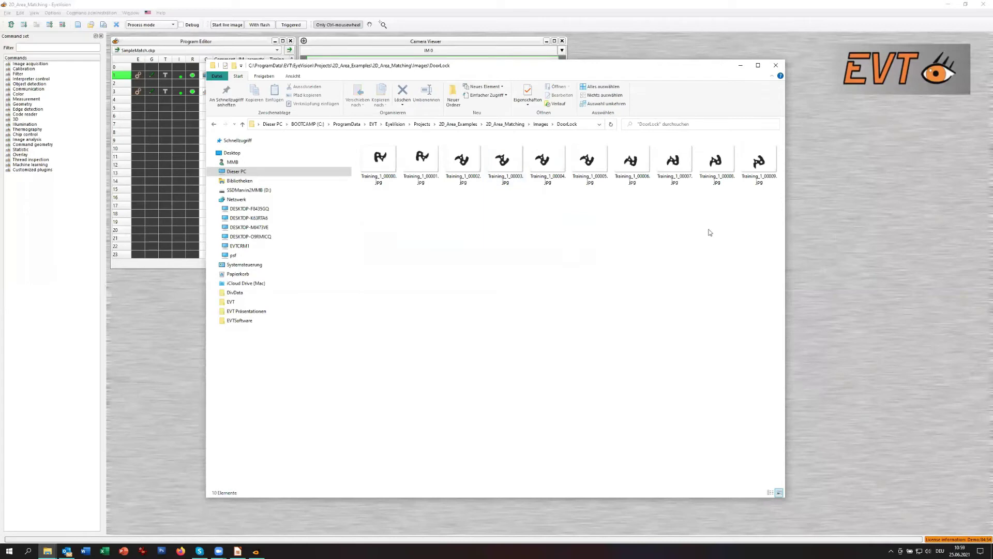
# Switch to EyeVision, view the line 1 Capture image command's settings without changing them, and run the SimpleMatch program.
pyautogui.hotkey('alt', 'Tab')
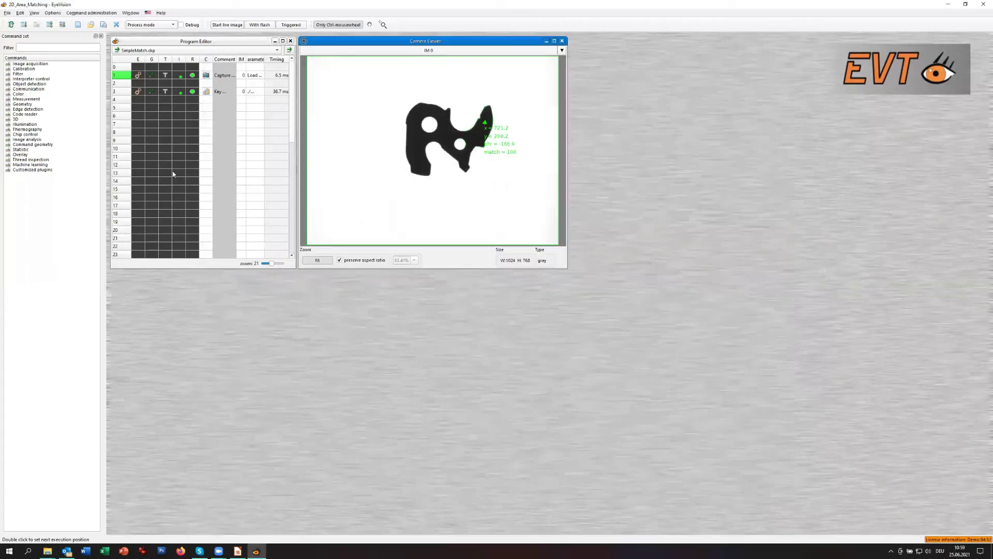
pyautogui.click(207, 85)
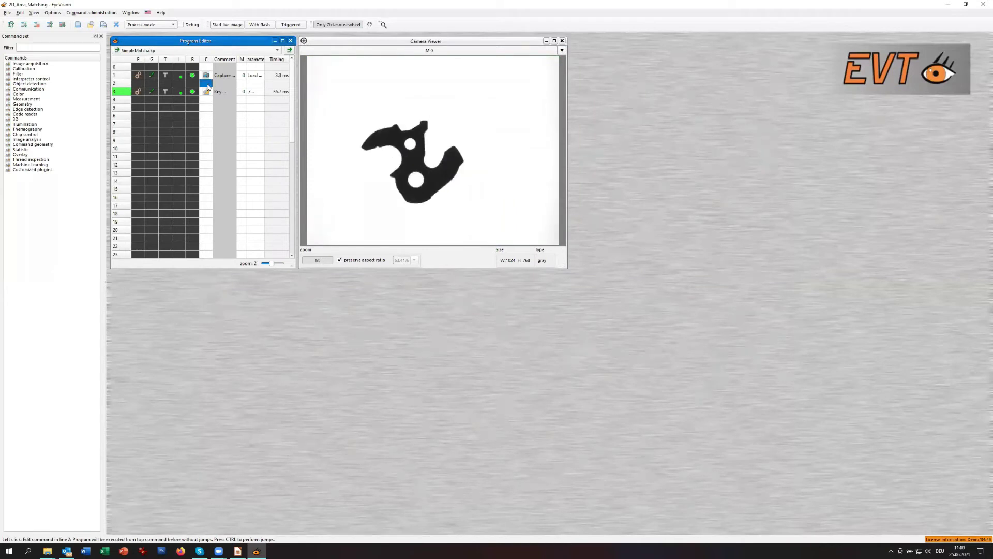
pyautogui.rightClick(207, 76)
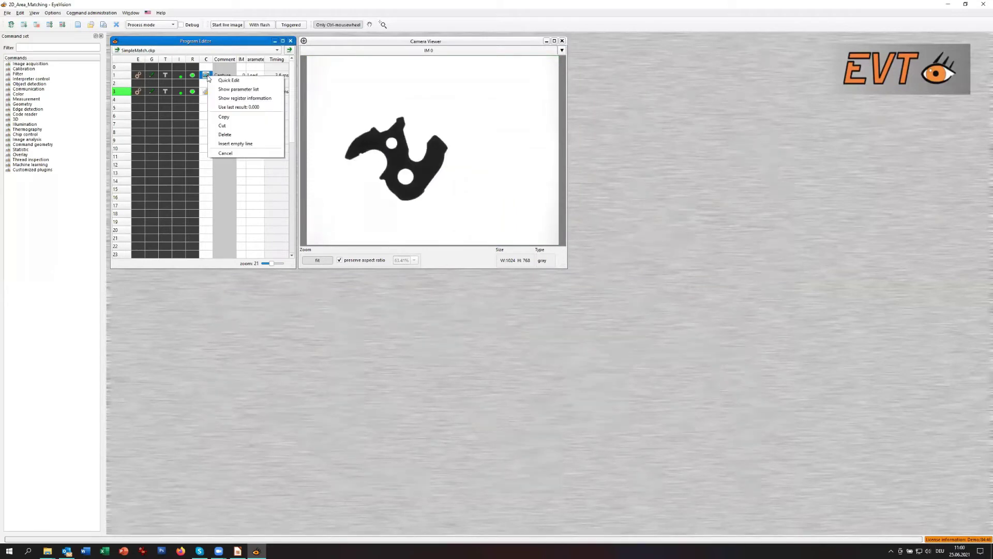
pyautogui.click(239, 83)
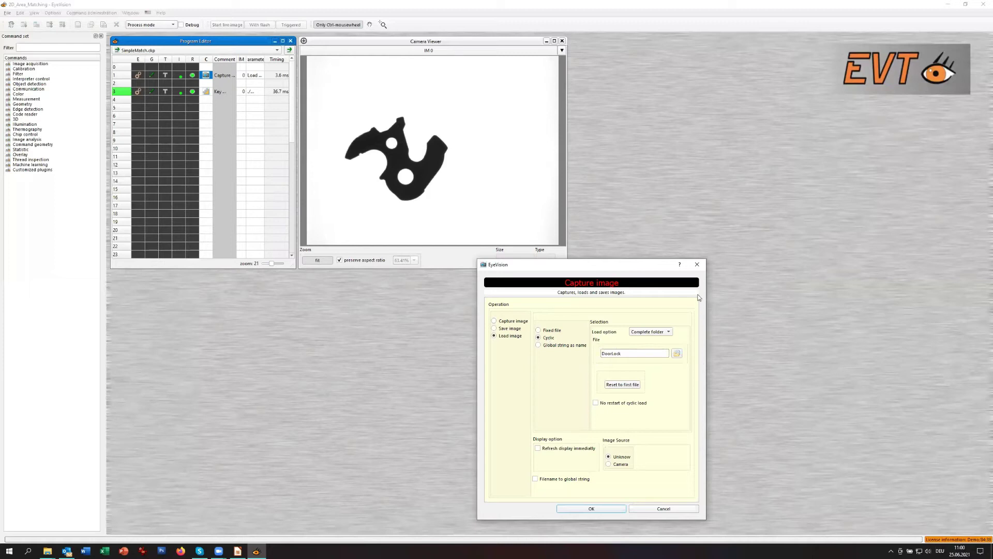
pyautogui.click(696, 265)
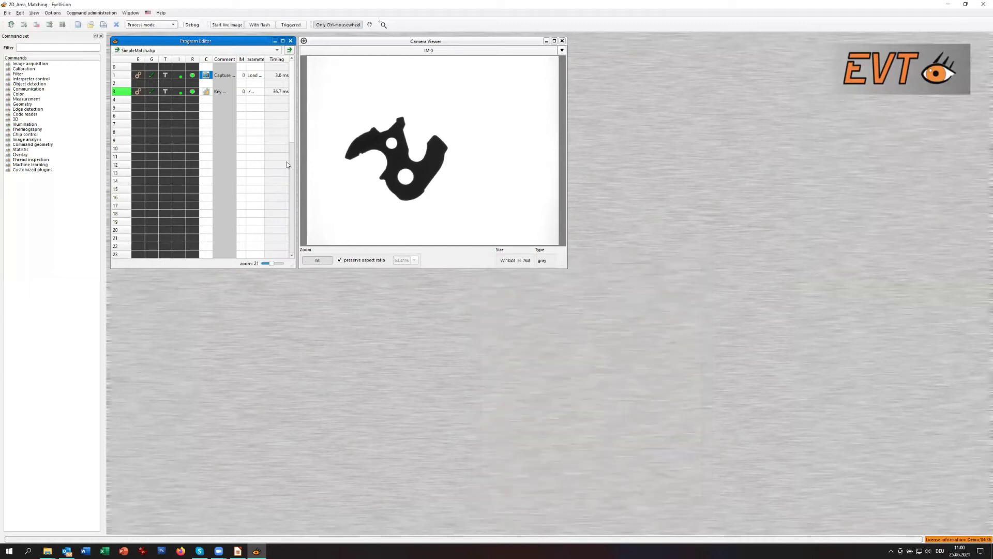
pyautogui.click(14, 25)
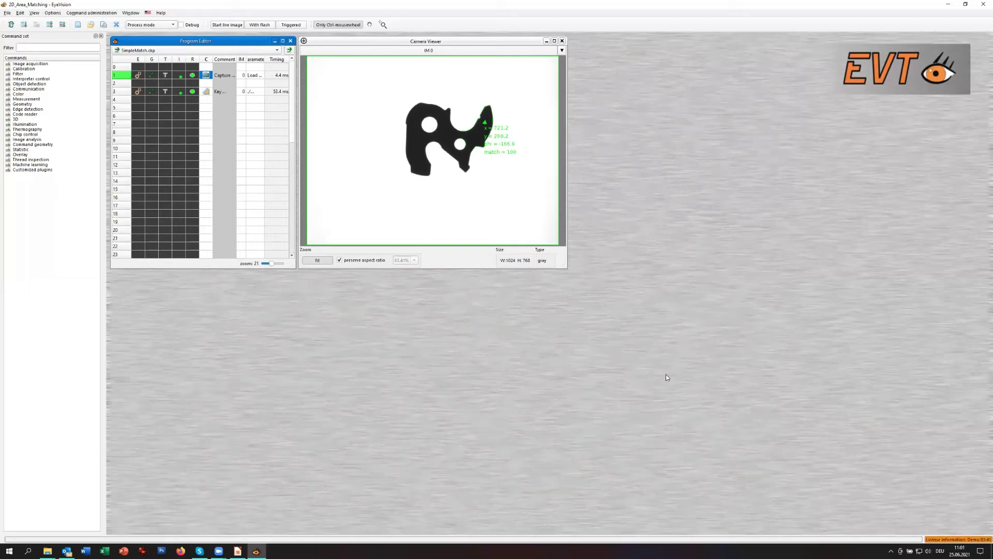
# Show the EyeVision data directory again, view its Projects folder, and return to EyeVision.
pyautogui.click(7, 14)
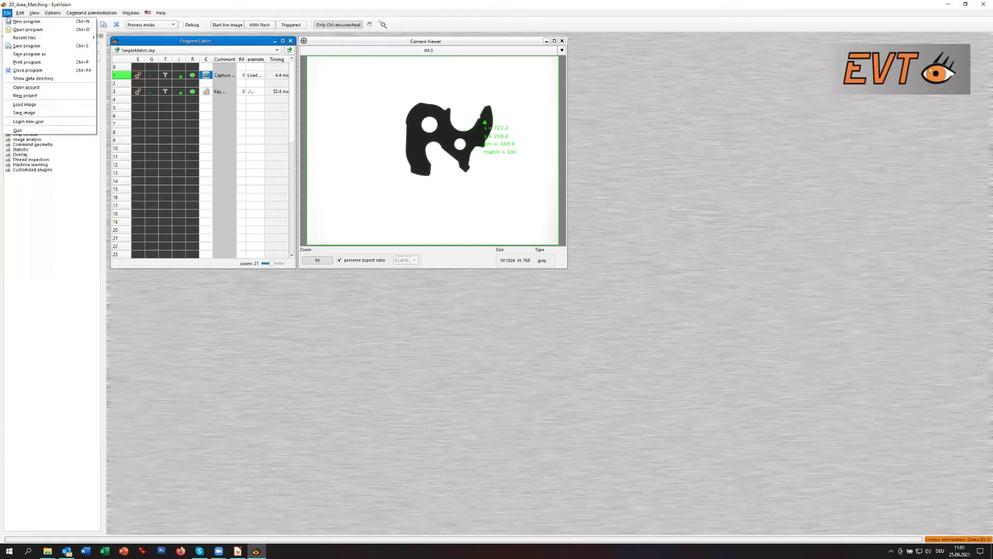
pyautogui.click(25, 81)
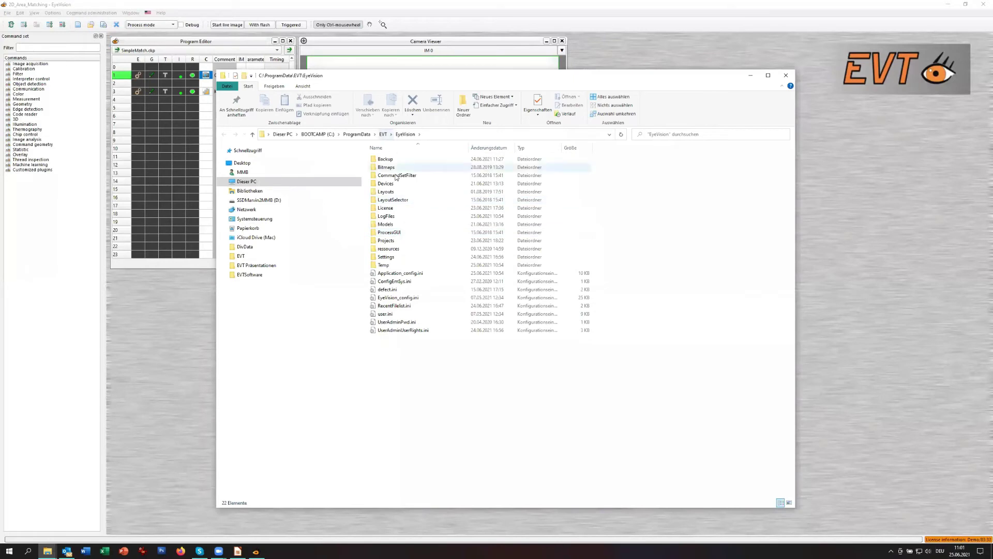
pyautogui.doubleClick(385, 241)
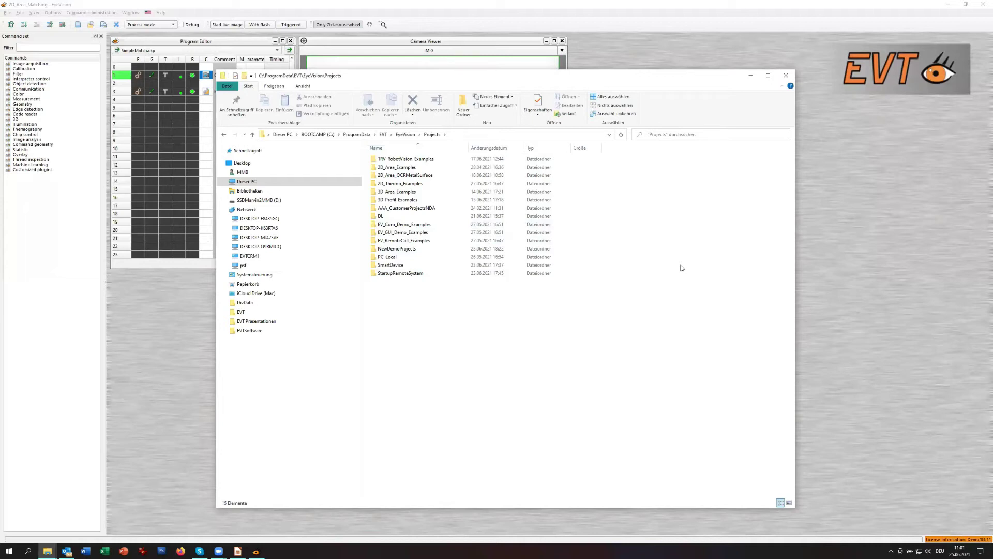
pyautogui.click(867, 215)
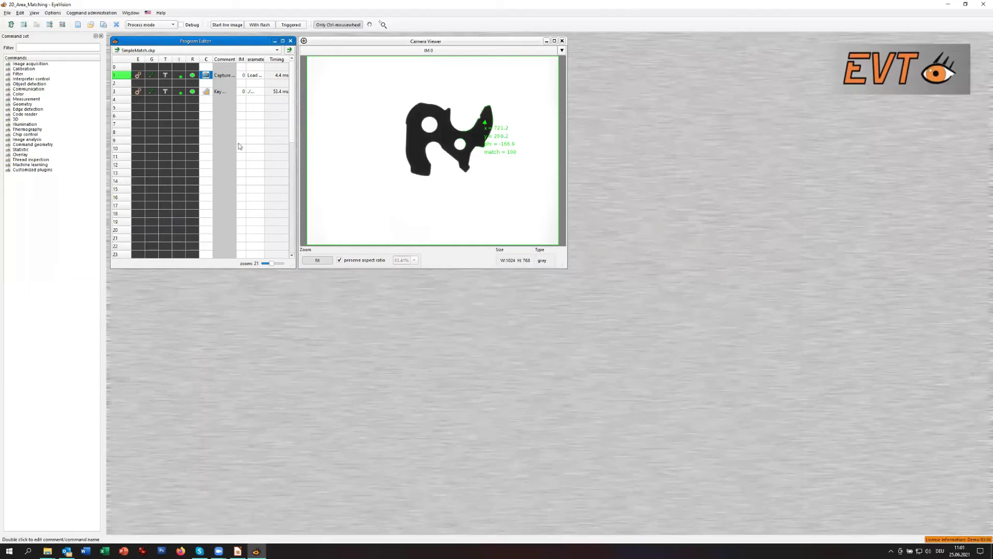
# Execute the SimpleMatch program from the start to line 7 several times, and view the project's available inspection programs without opening one.
pyautogui.click(207, 125)
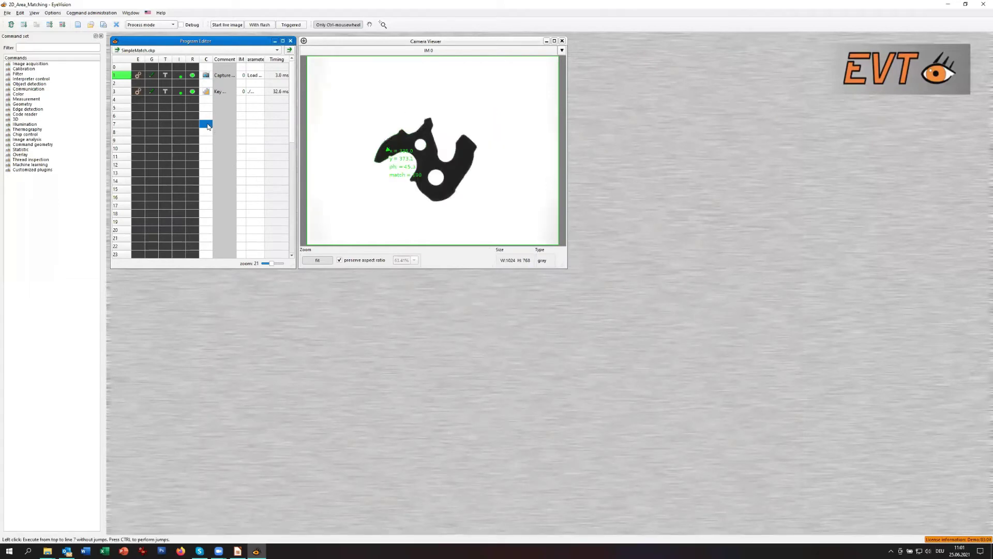
pyautogui.click(208, 126)
pyautogui.click(207, 126)
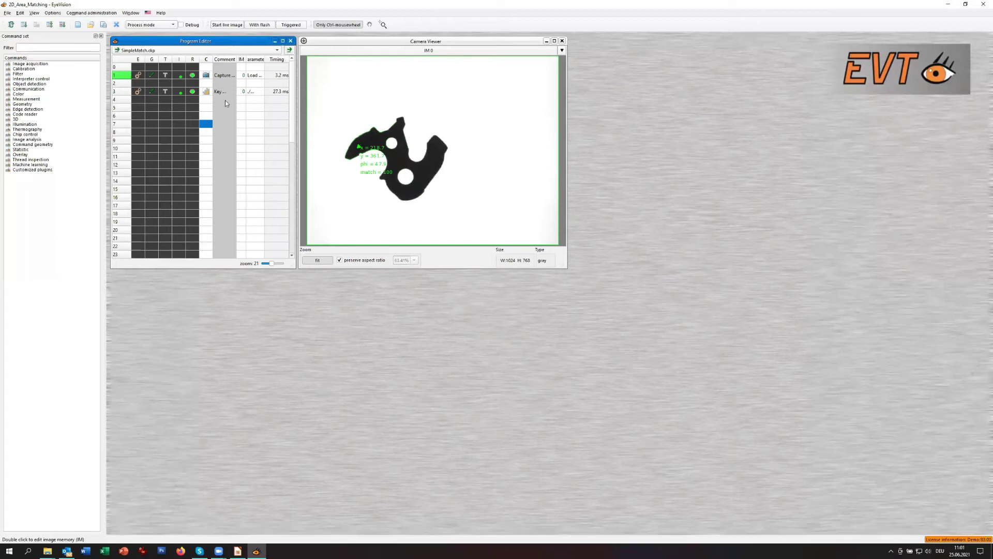
pyautogui.click(91, 26)
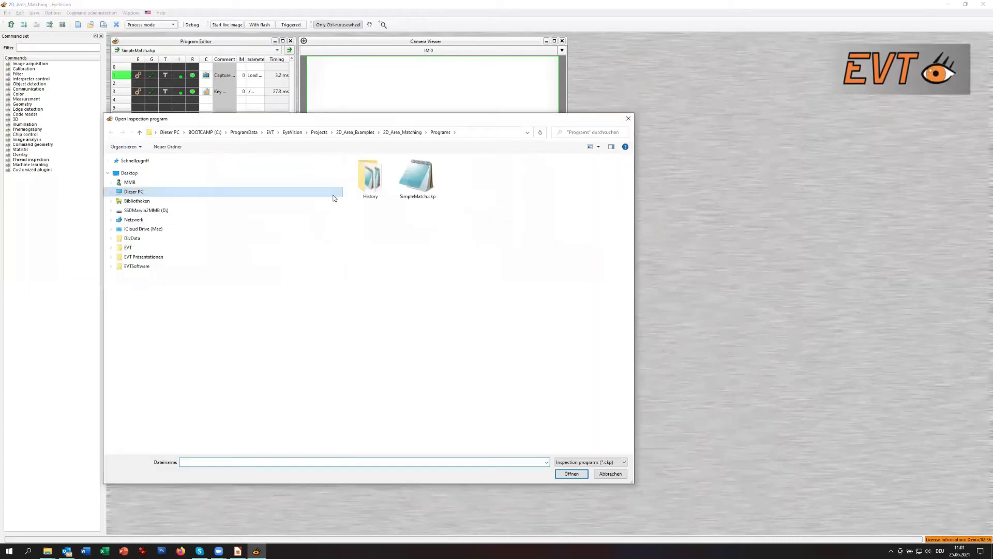
pyautogui.click(628, 118)
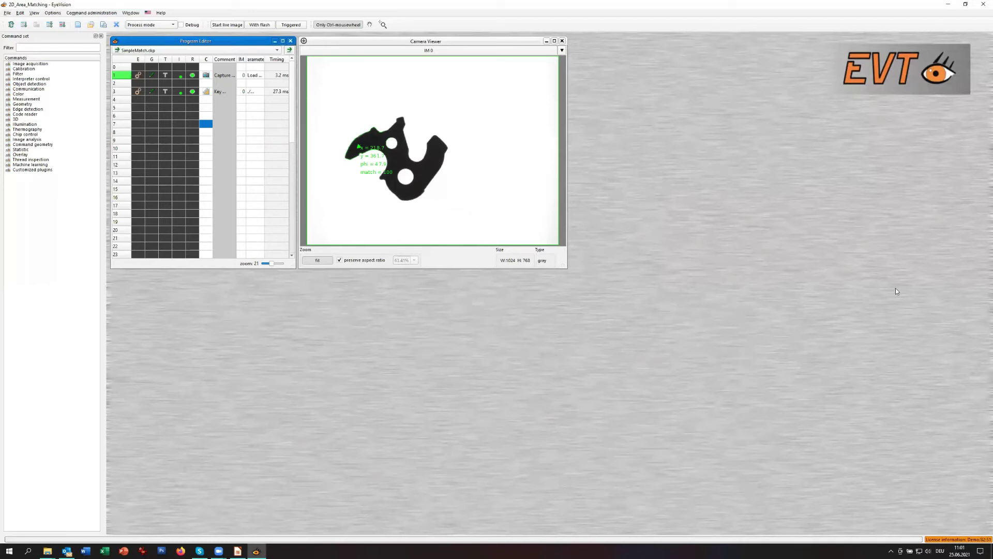
# Examine the Key Match command's reference, Parameters and Edge detection settings in line 3, and cancel without changes.
pyautogui.click(208, 94)
pyautogui.click(207, 95)
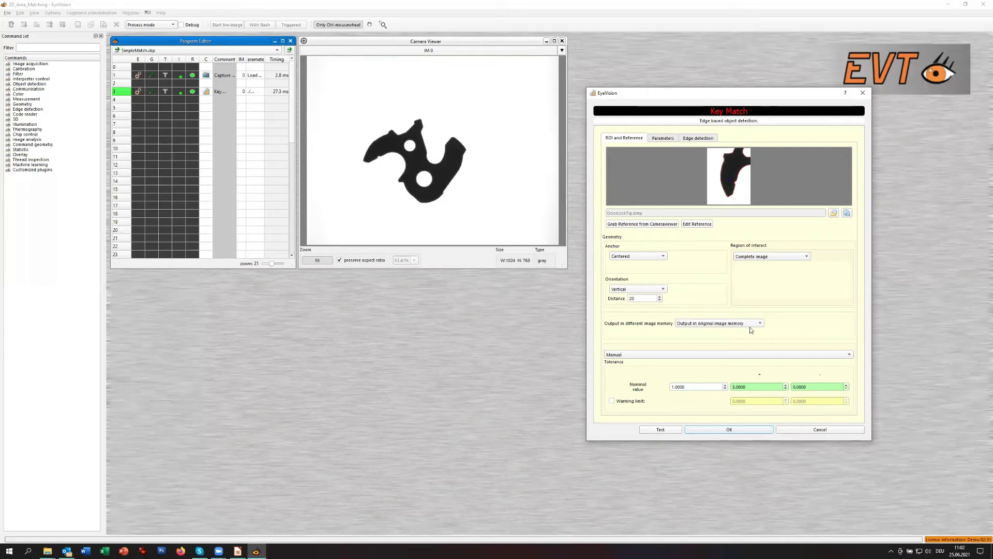
pyautogui.click(663, 138)
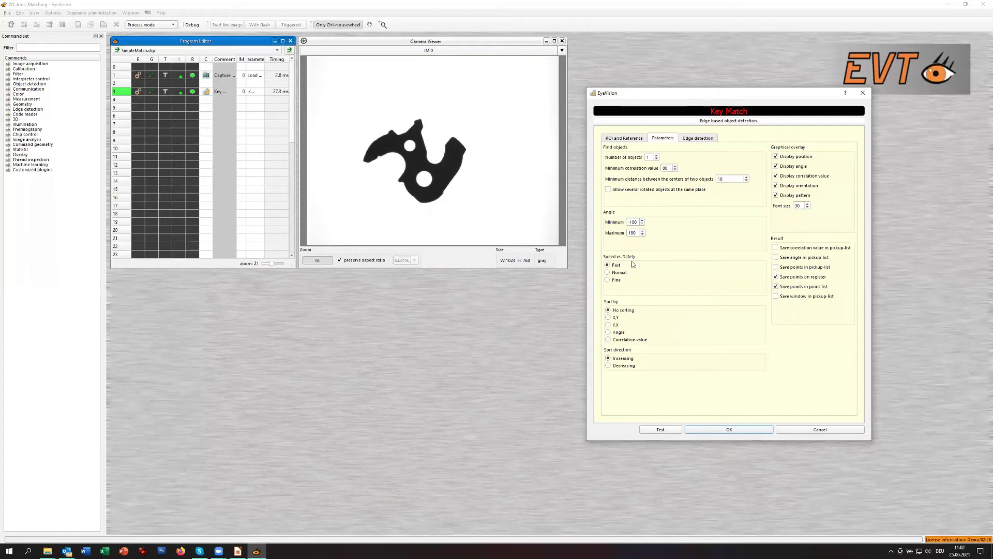
pyautogui.click(697, 139)
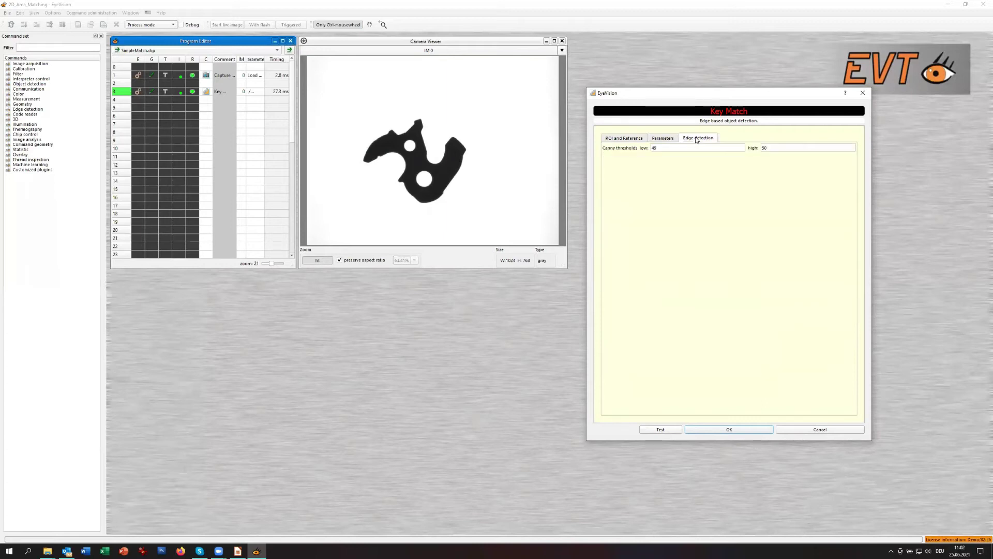
pyautogui.click(823, 429)
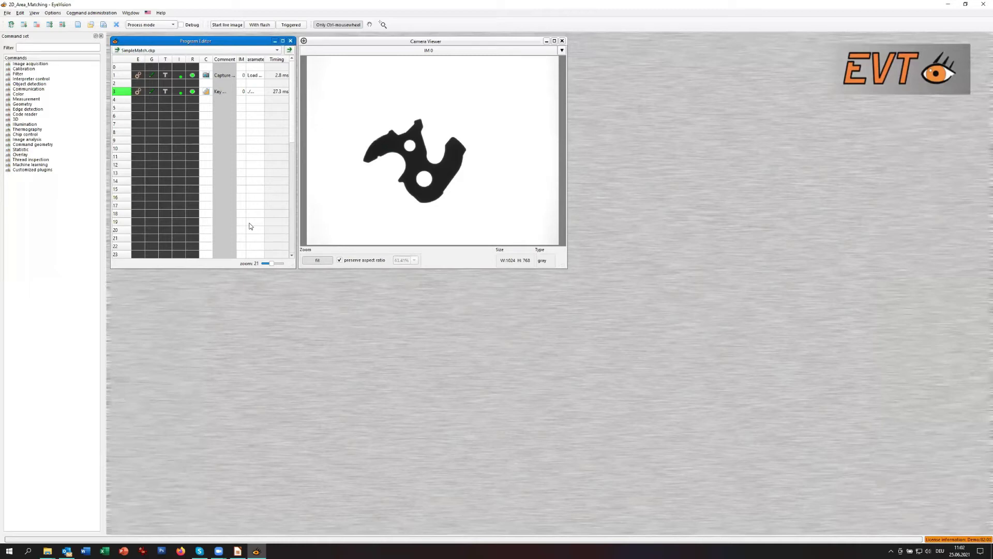
# Open the 2D_WebGear project from the 2D_Area_Examples folder.
pyautogui.click(7, 14)
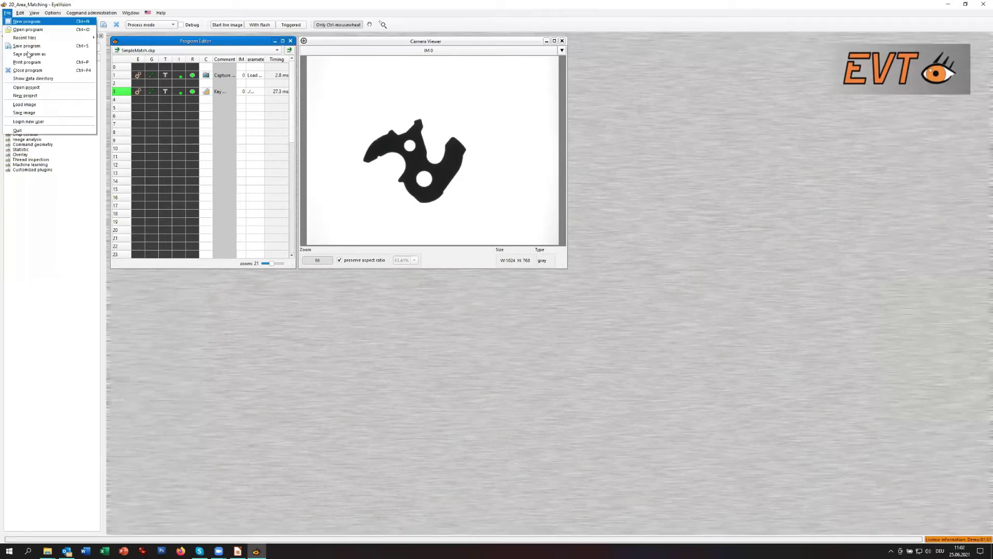
pyautogui.click(31, 88)
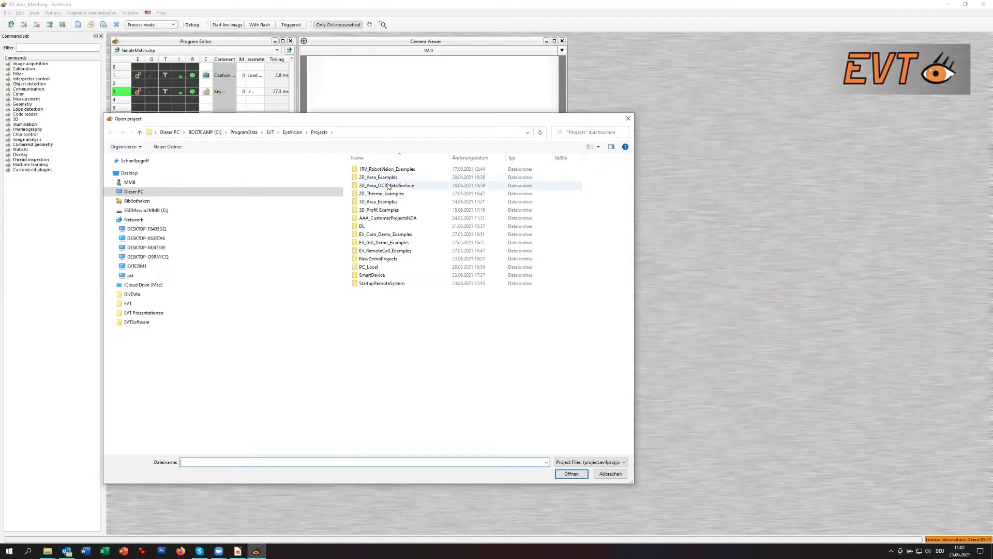
pyautogui.doubleClick(386, 177)
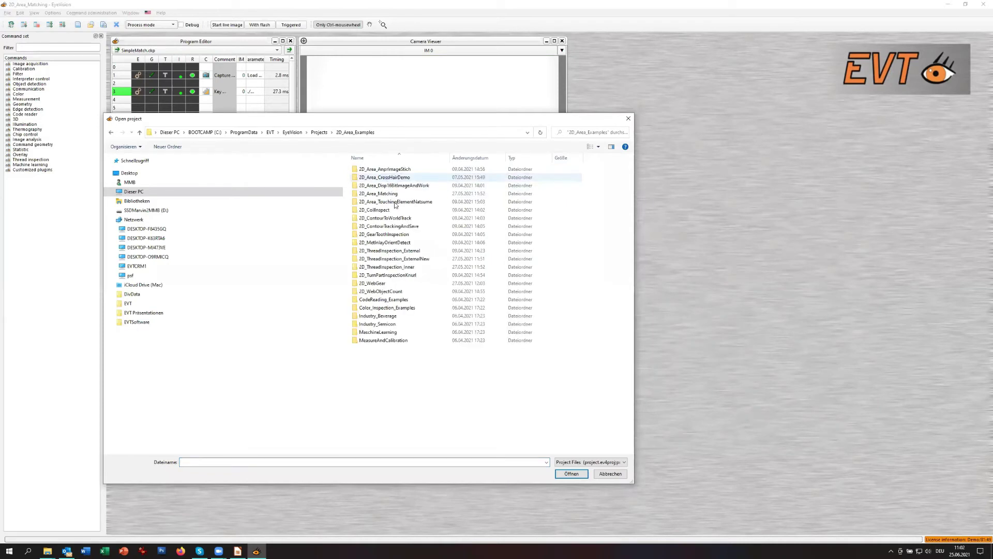
pyautogui.doubleClick(380, 283)
pyautogui.doubleClick(377, 267)
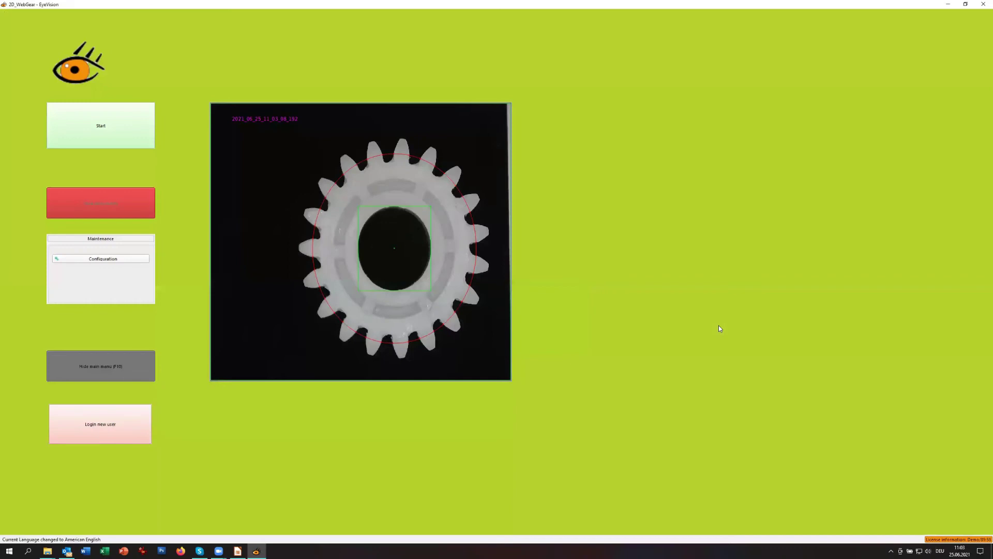
# Start the gear inspection in the process view, stop it immediately, and start it again.
pyautogui.click(100, 132)
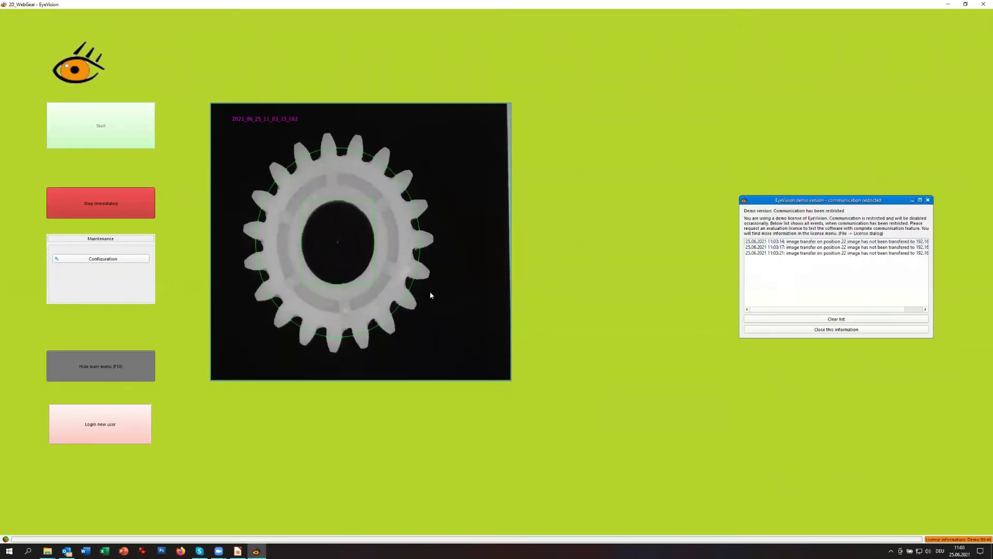
pyautogui.click(91, 204)
pyautogui.click(116, 136)
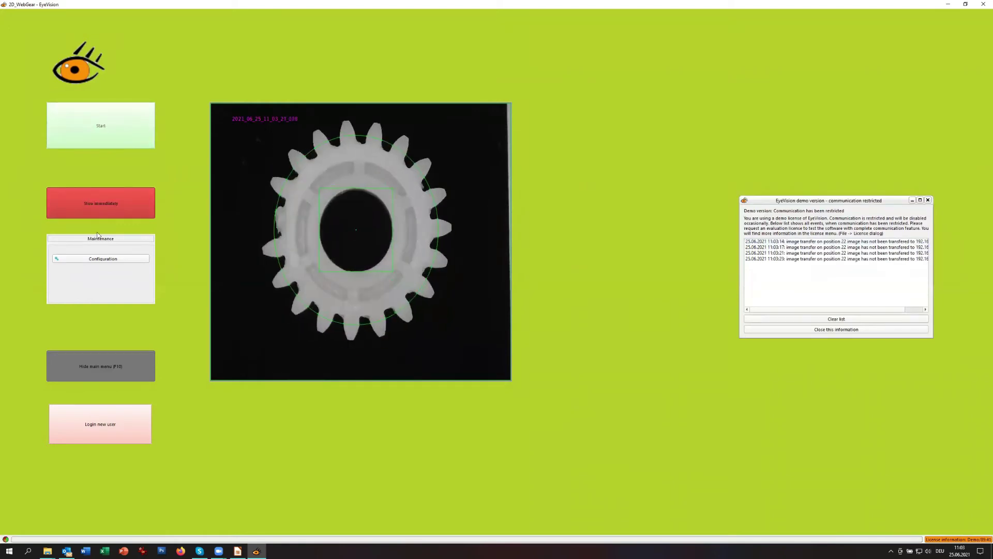
# Stop the gear inspection in the process view, move the demo licence notice aside, and switch to the configuration view.
pyautogui.click(104, 201)
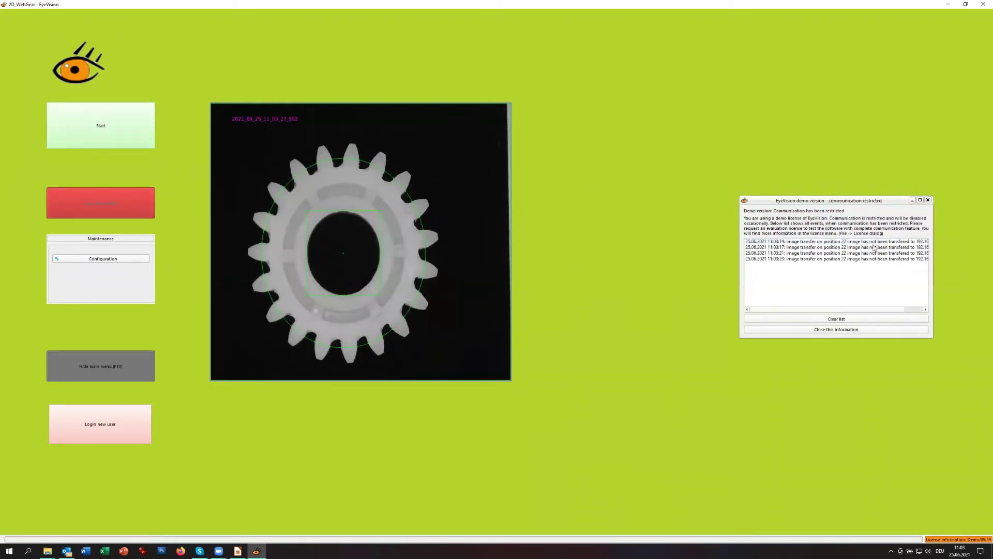
pyautogui.moveTo(853, 201); pyautogui.dragTo(904, 393)
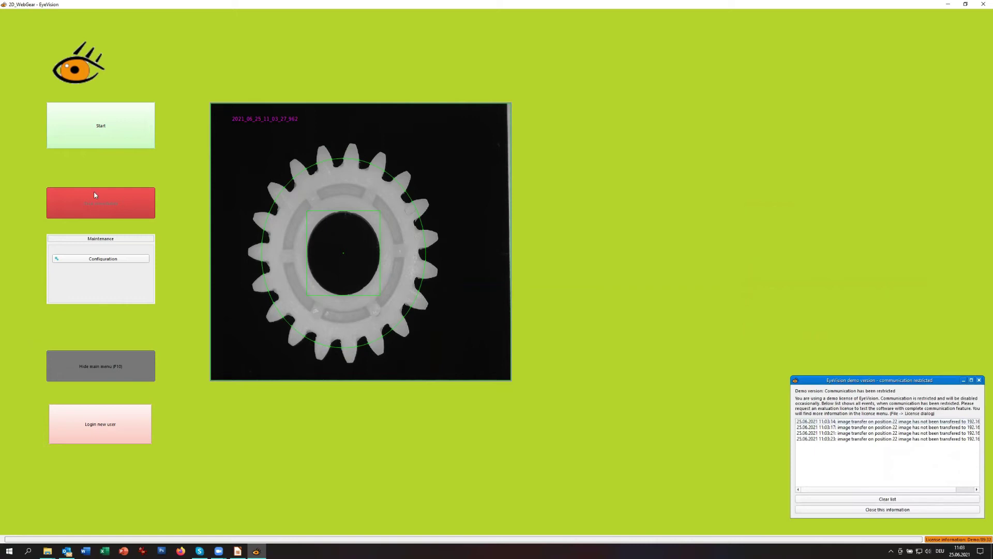
pyautogui.click(103, 260)
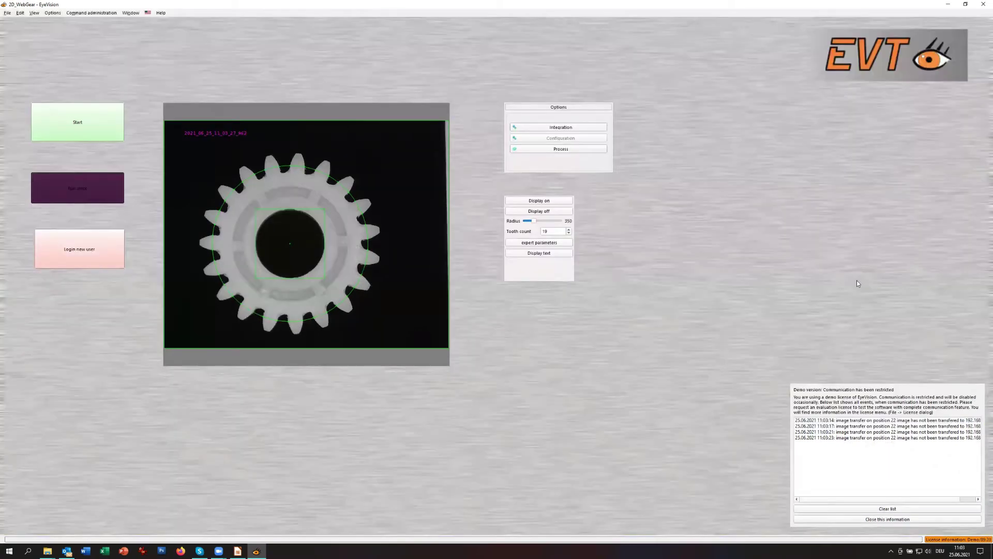
# Start the gear inspection in the configuration view and set the Radius to 370.
pyautogui.click(103, 129)
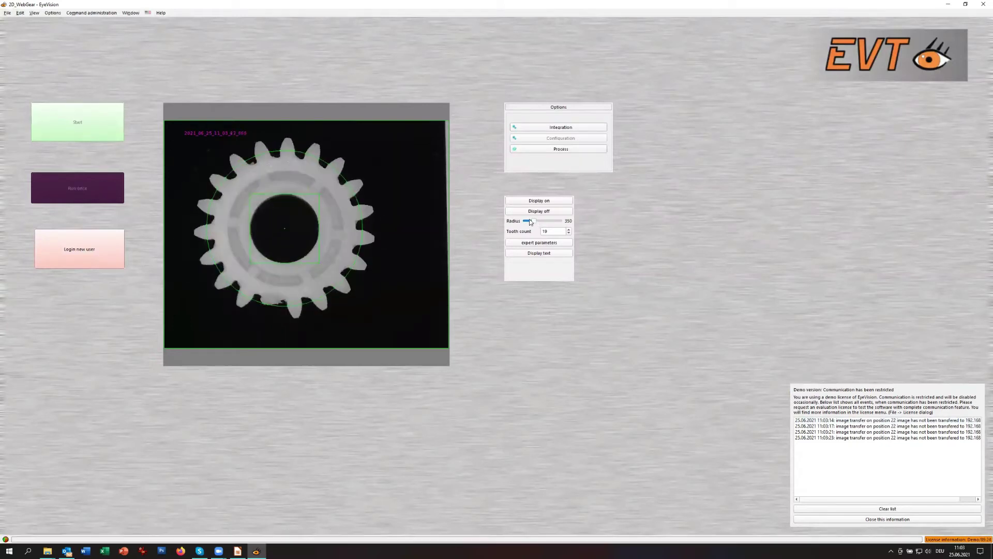
pyautogui.moveTo(530, 223); pyautogui.dragTo(539, 226)
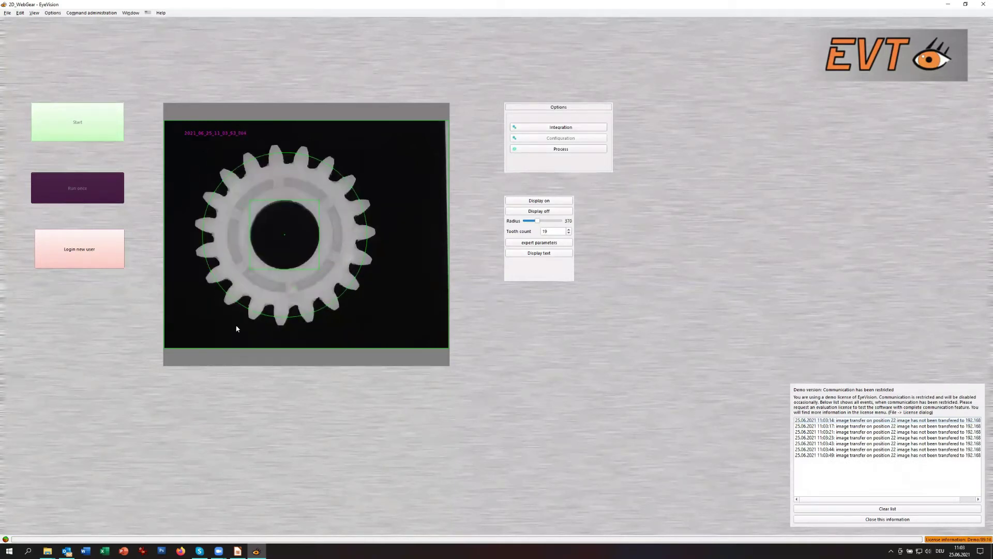
# Switch to the integration view and run the gear_inspection program, keeping the demo licence notice clear of the editor and camera image.
pyautogui.click(544, 128)
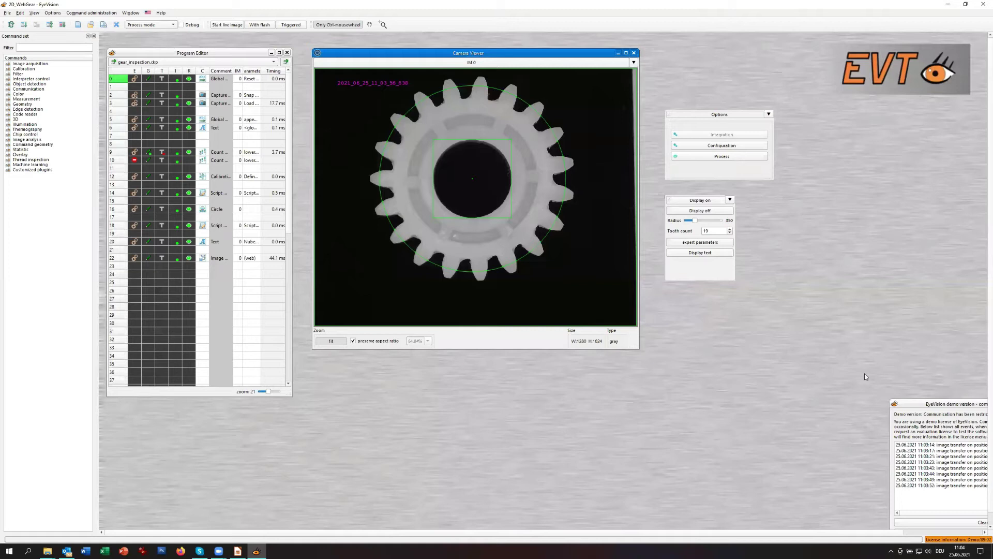
pyautogui.moveTo(939, 400); pyautogui.dragTo(761, 345)
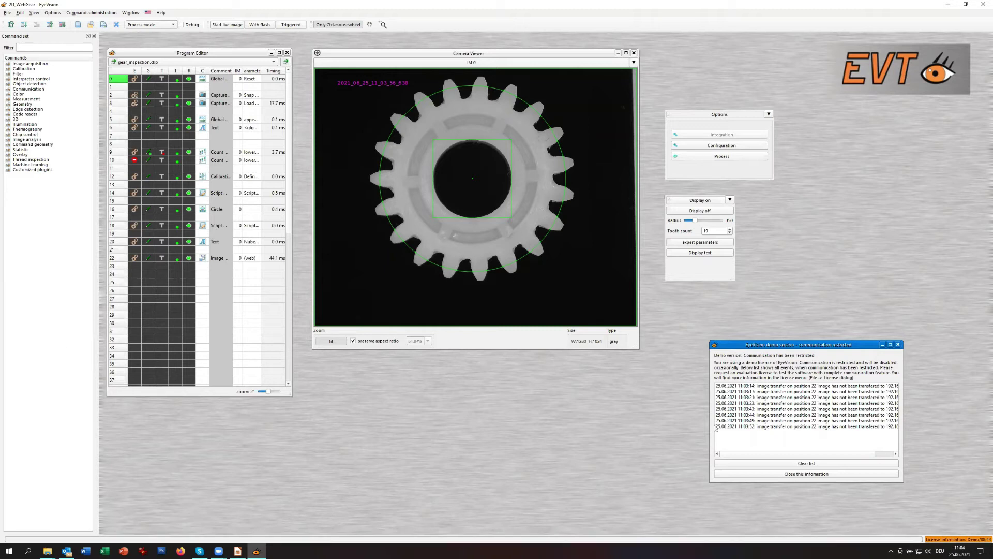
pyautogui.click(11, 24)
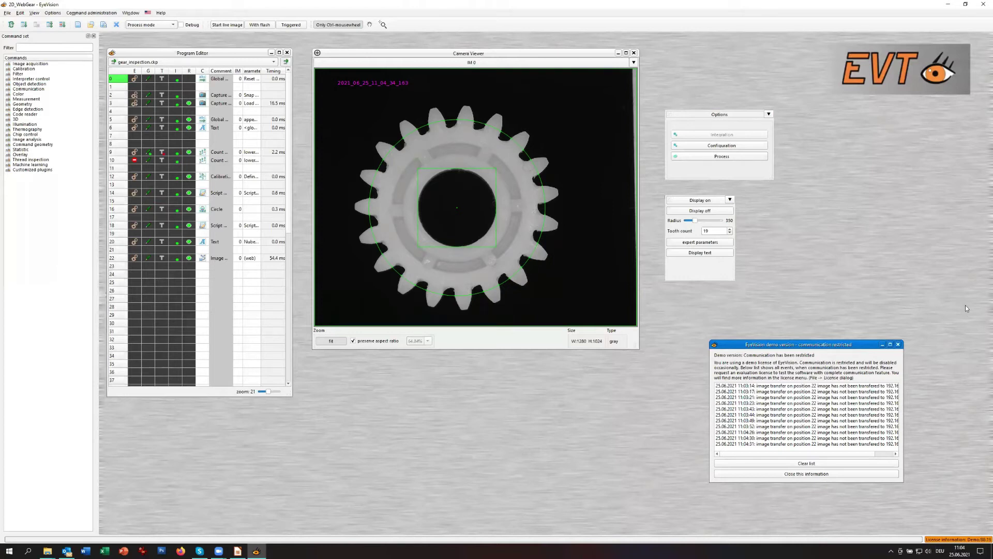
pyautogui.moveTo(778, 345); pyautogui.dragTo(730, 332)
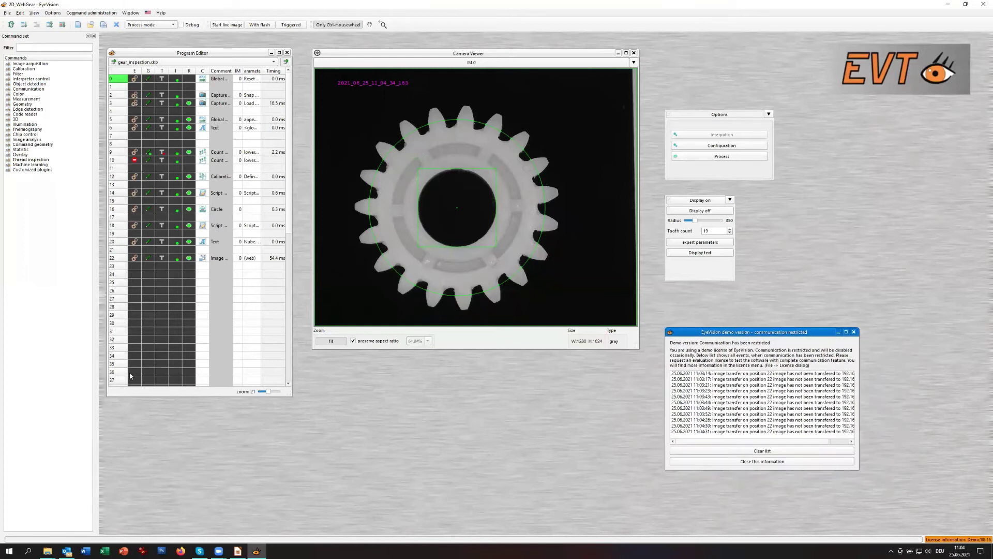
# Examine the Image transfer command's options in line 22, including Provide for web server, and cancel without changes.
pyautogui.click(202, 259)
pyautogui.rightClick(202, 258)
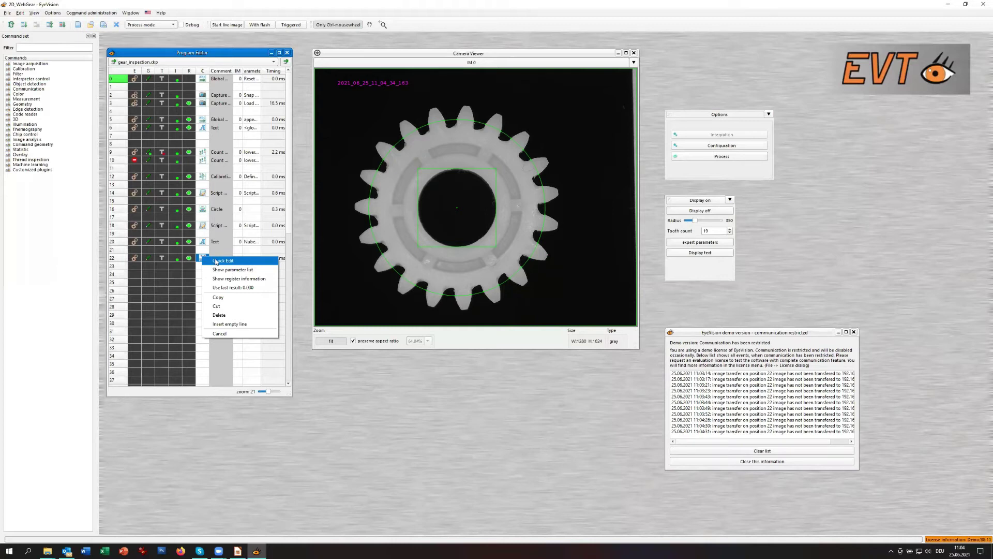
pyautogui.click(217, 260)
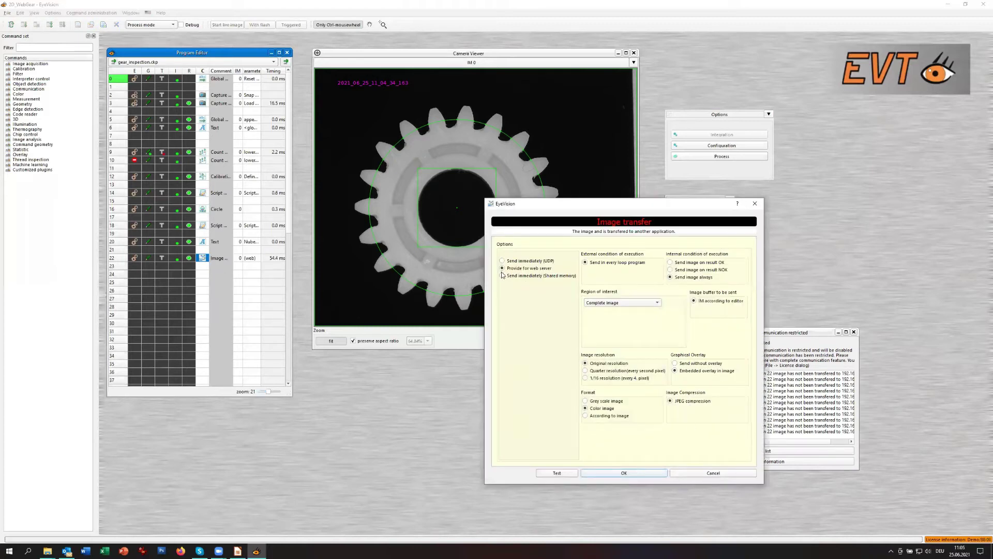
pyautogui.click(707, 474)
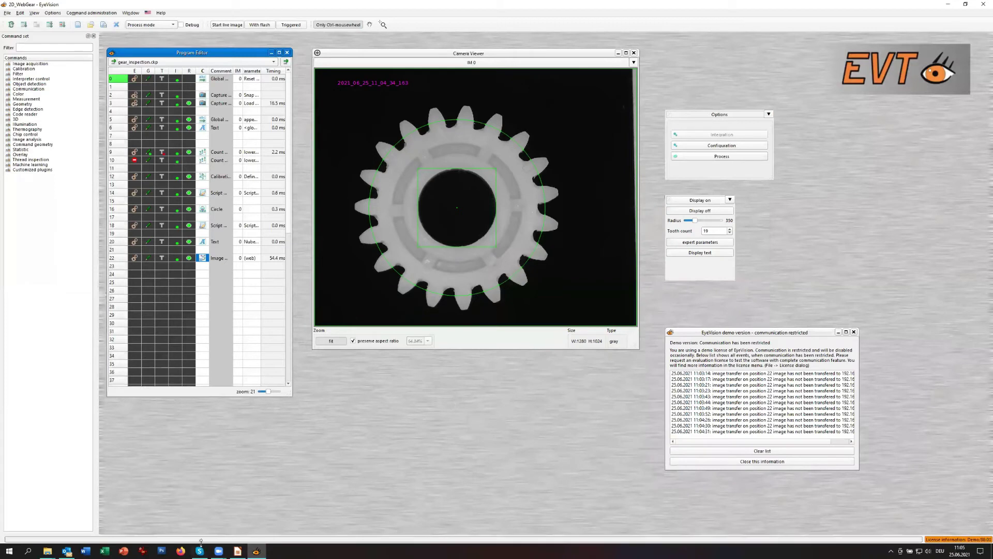
# Examine the project's web server settings under Program control in the application parameters, and cancel without changes.
pyautogui.click(54, 13)
pyautogui.click(65, 38)
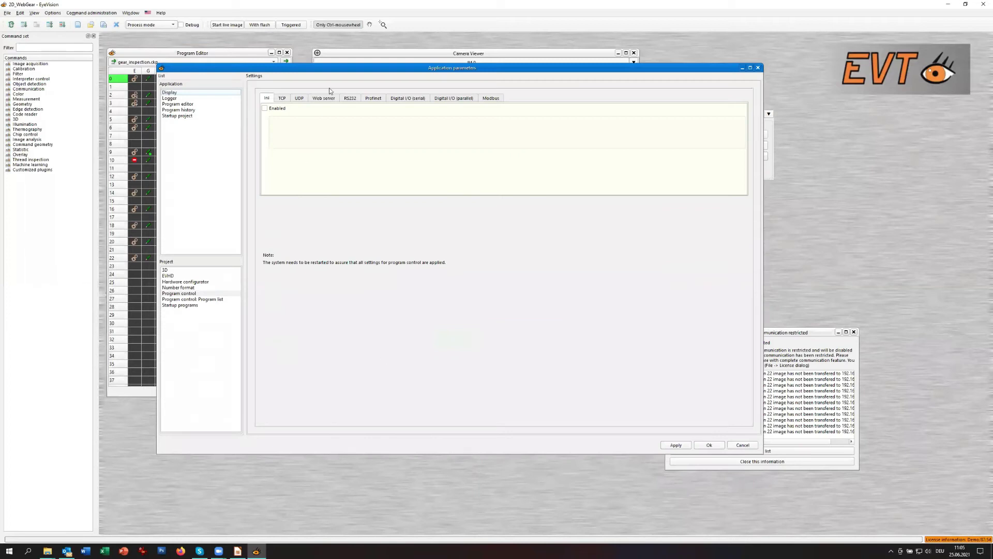
pyautogui.click(329, 99)
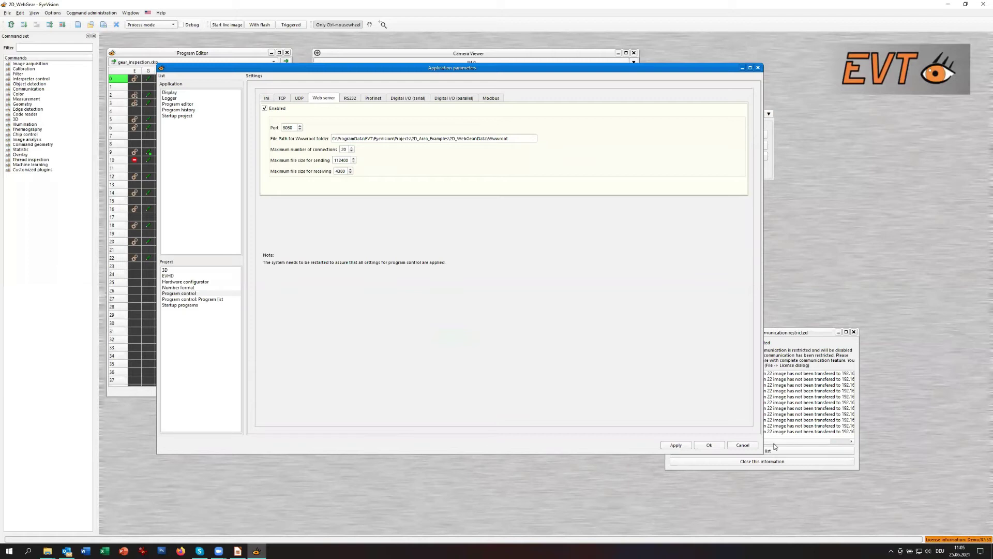
pyautogui.click(750, 445)
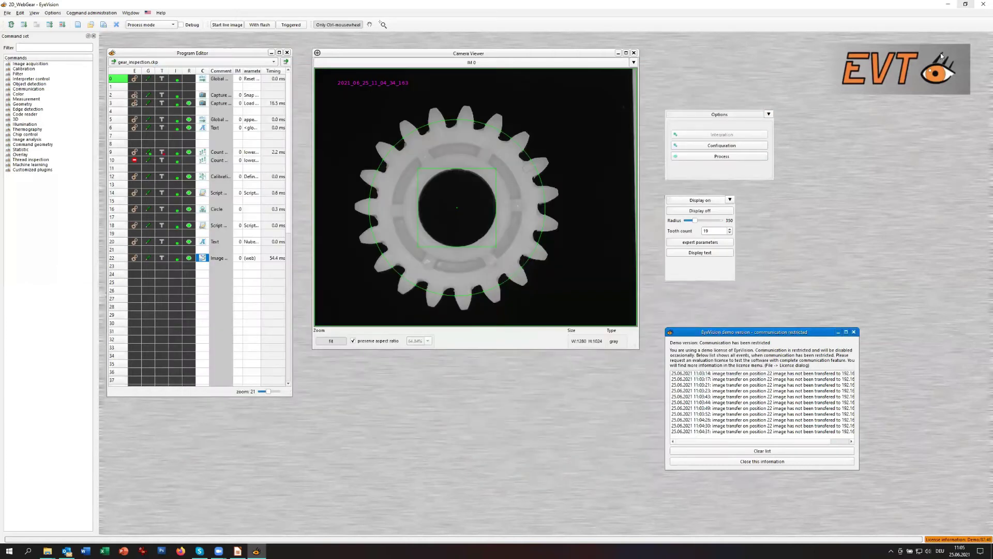
# Reduce the EyeVision window, open Firefox from the desktop, and accept Google's consent notice.
pyautogui.moveTo(643, 8); pyautogui.dragTo(495, 13)
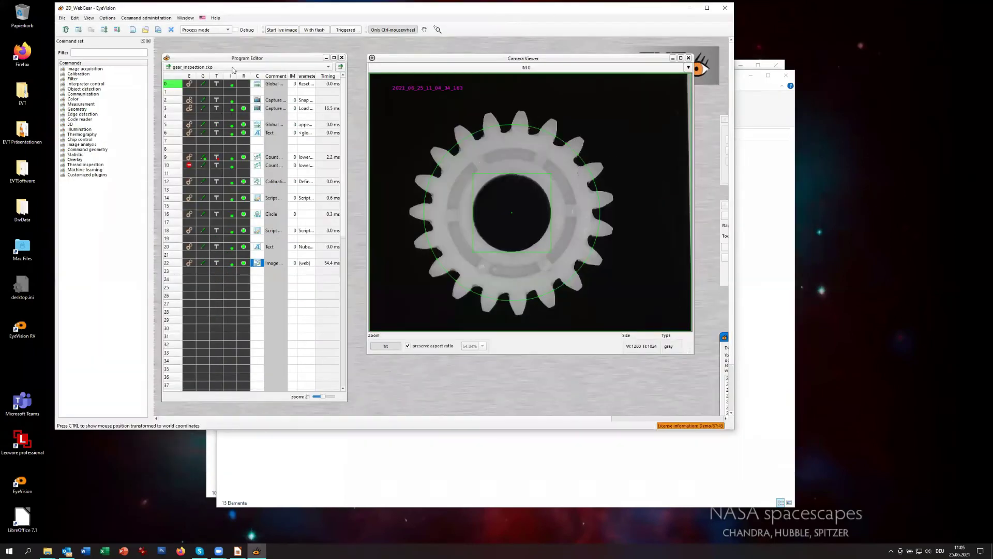
pyautogui.doubleClick(15, 54)
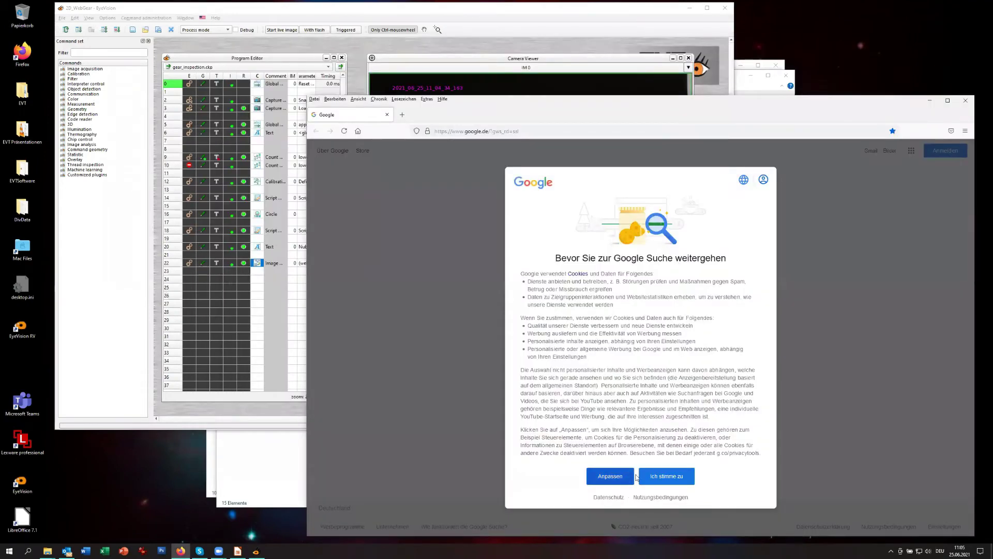
pyautogui.click(648, 478)
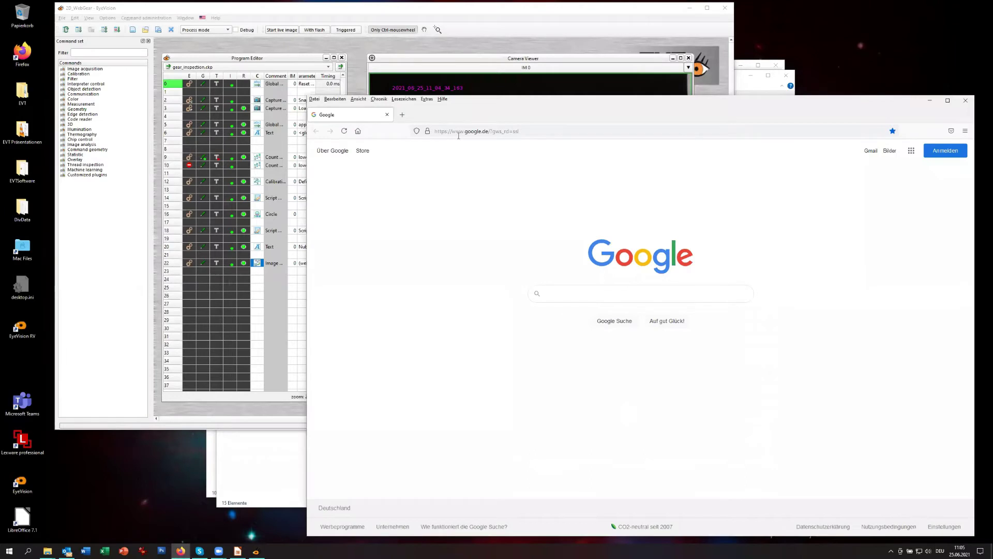
pyautogui.click(554, 130)
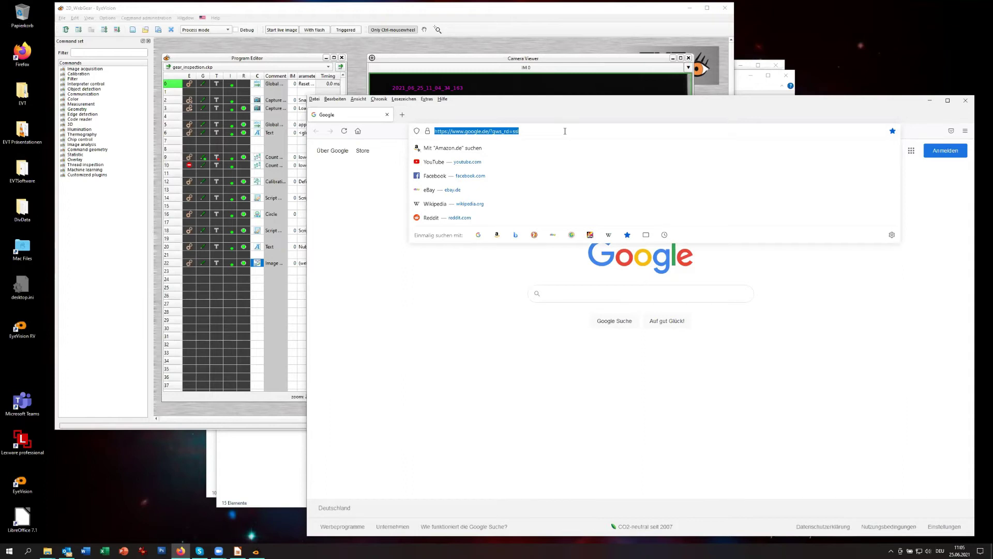
pyautogui.write('1')
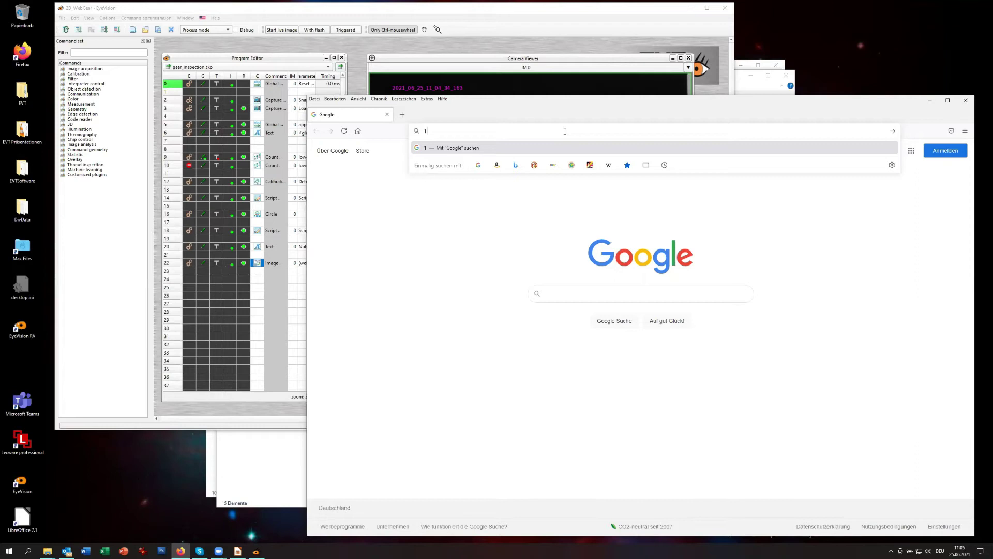
pyautogui.write('72')
pyautogui.press('BackSpace')
pyautogui.press('BackSpace')
pyautogui.press('BackSpace')
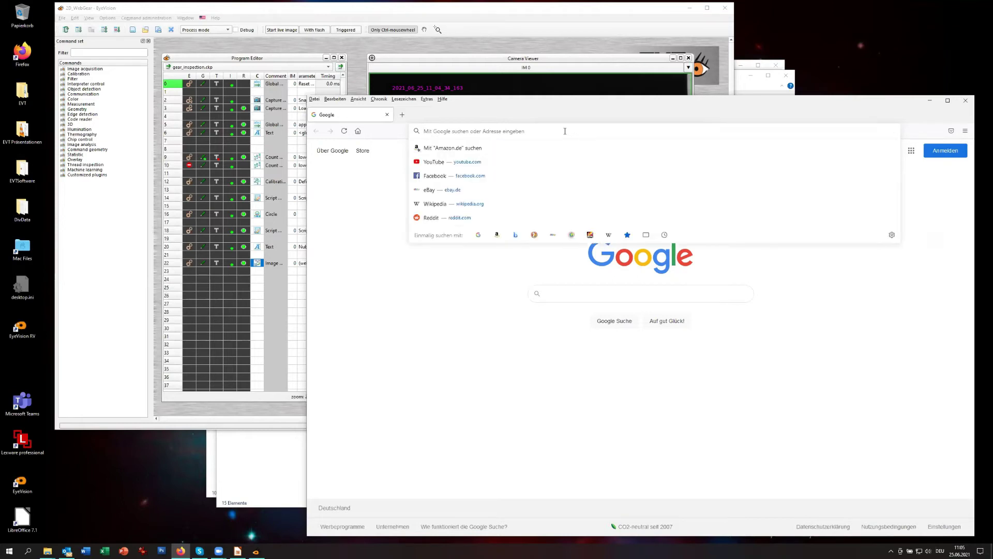
# Load the gear inspection web interface at 127.0.0.1:8080.
pyautogui.write('127.1.1')
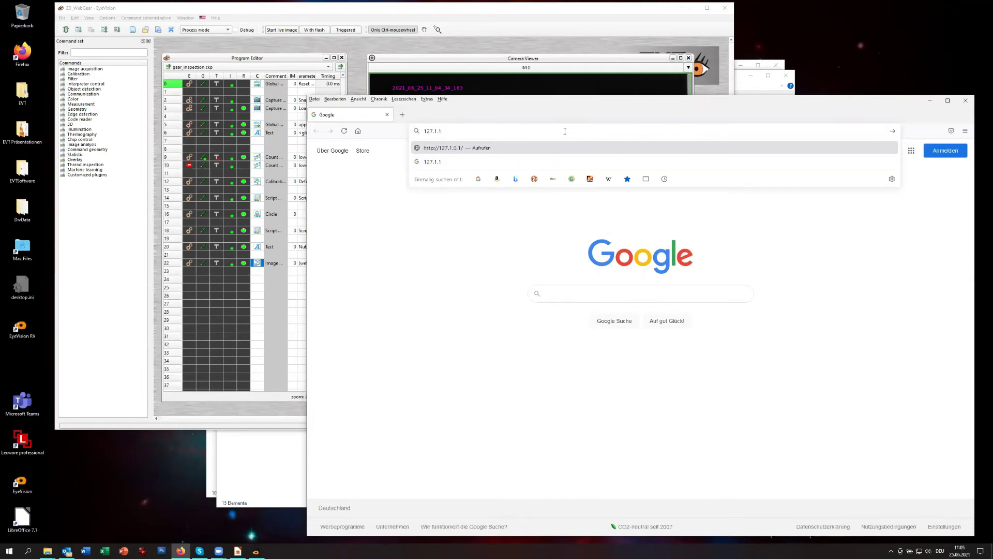
pyautogui.press('BackSpace')
pyautogui.press('BackSpace')
pyautogui.press('BackSpace')
pyautogui.write('0.0.1')
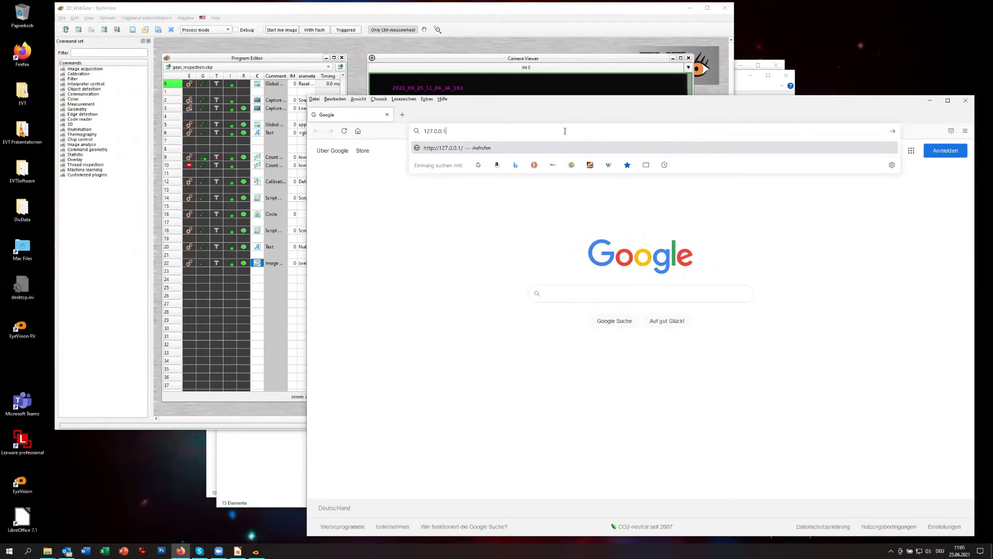
pyautogui.write(':8080')
pyautogui.press('Return')
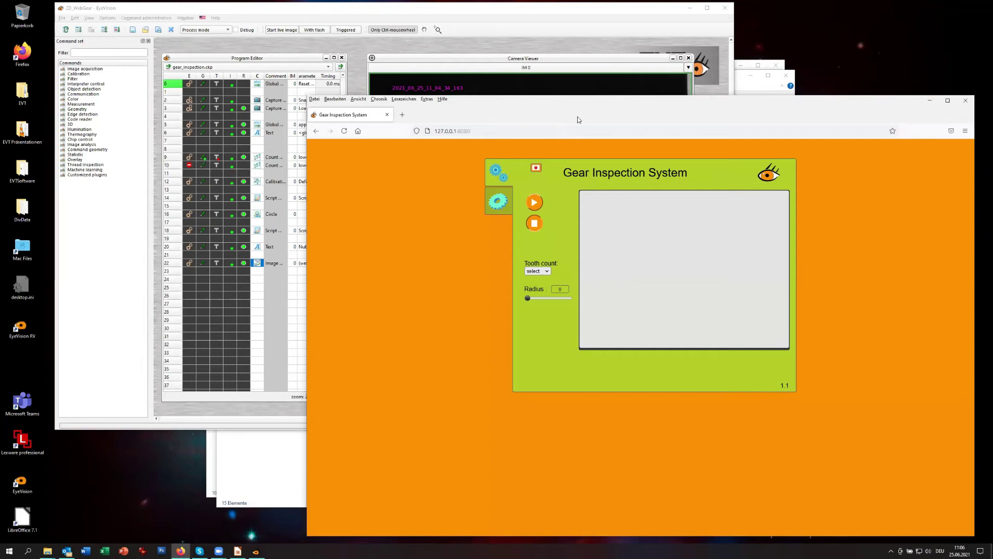
# Start the inspection from the web interface and shrink the browser window to uncover the EyeVision camera image.
pyautogui.click(535, 202)
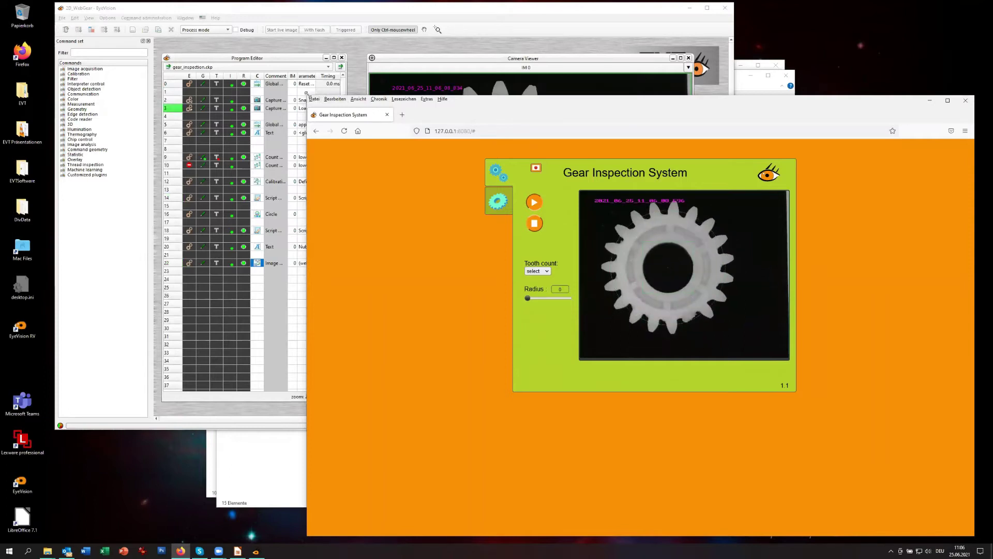
pyautogui.moveTo(306, 94); pyautogui.dragTo(557, 211)
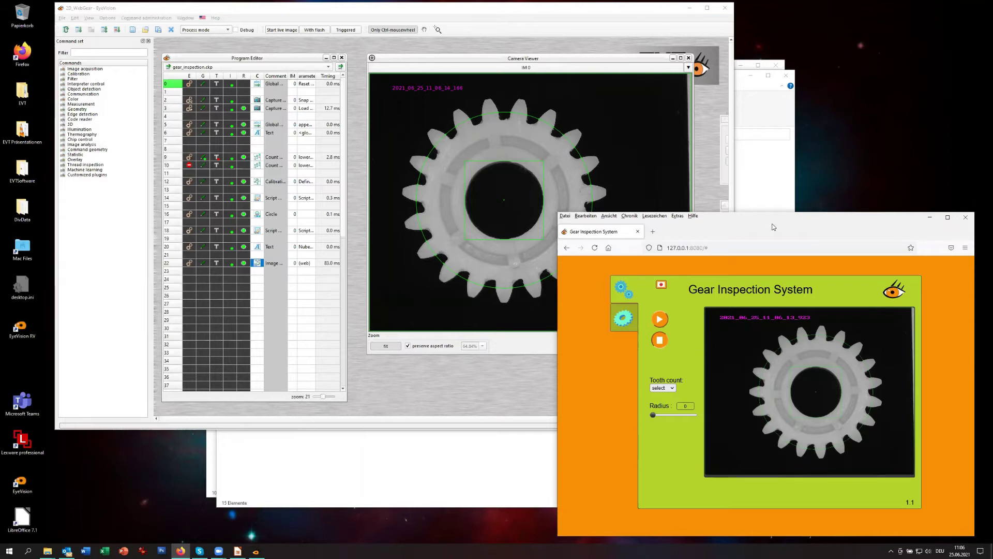
pyautogui.moveTo(773, 226); pyautogui.dragTo(780, 228)
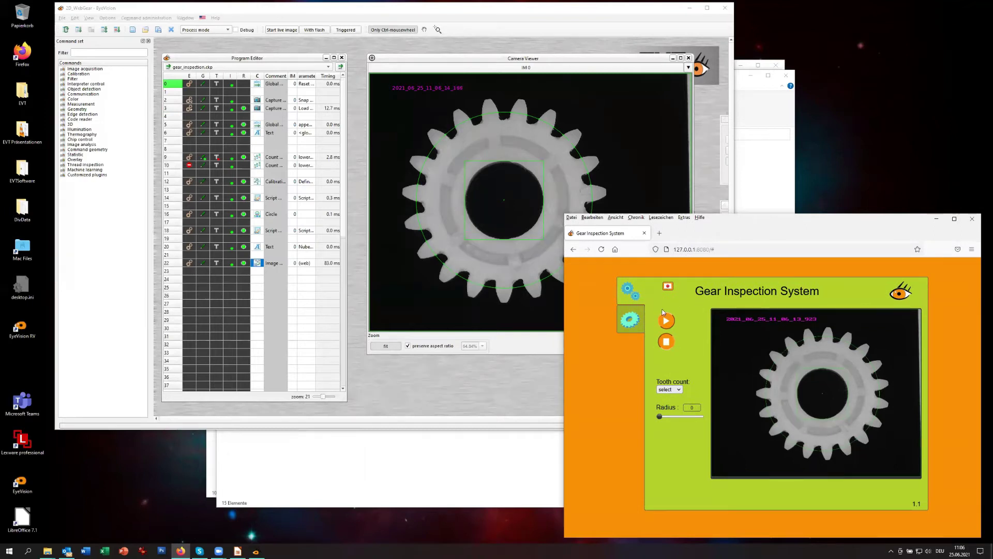
# View the web interface's gain, shutter and threshold settings, return to its main page, and switch back to EyeVision maximized.
pyautogui.click(629, 318)
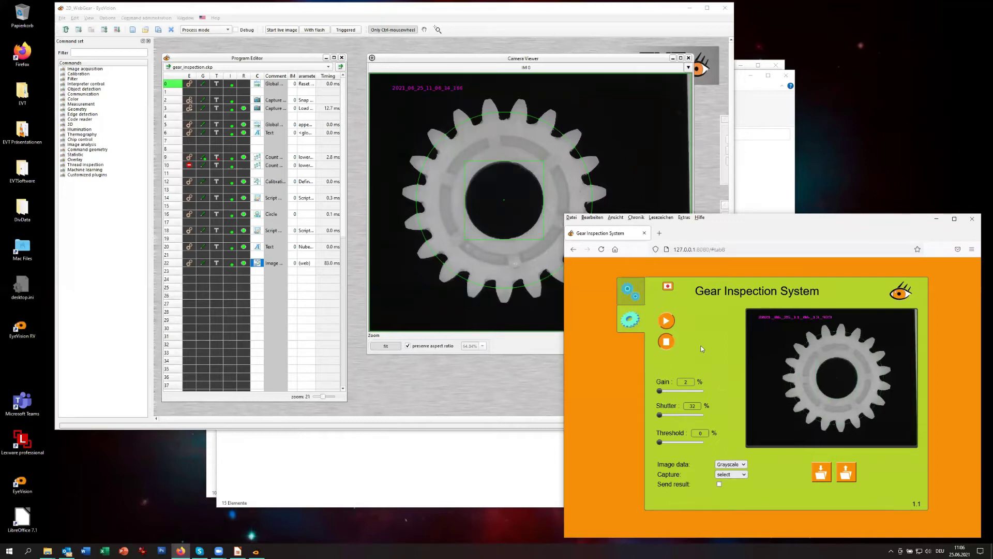
pyautogui.click(640, 298)
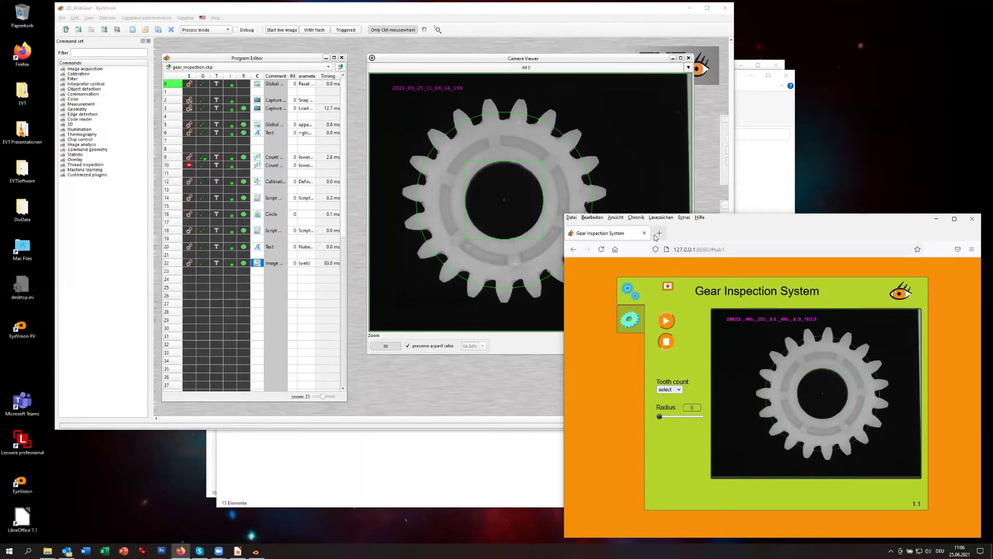
pyautogui.click(561, 15)
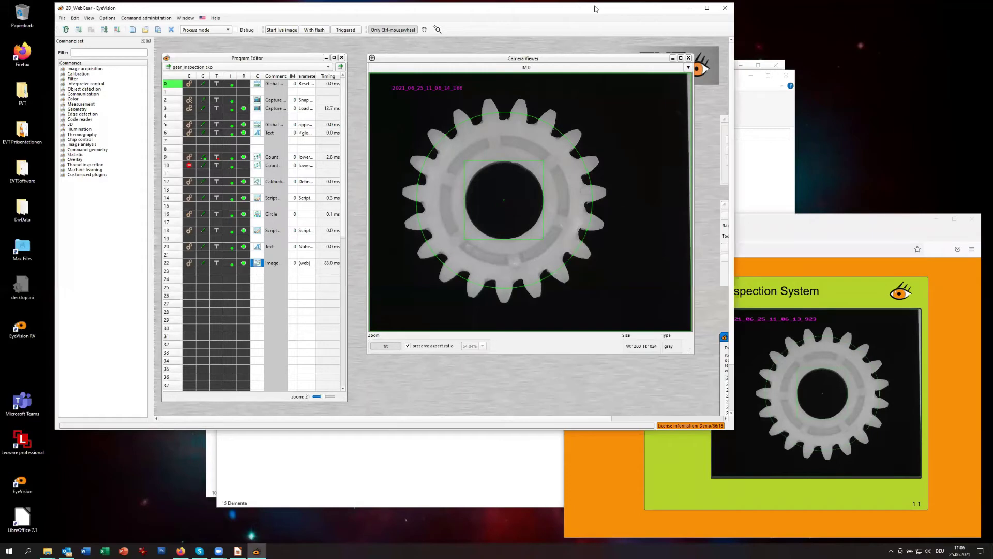
pyautogui.click(706, 8)
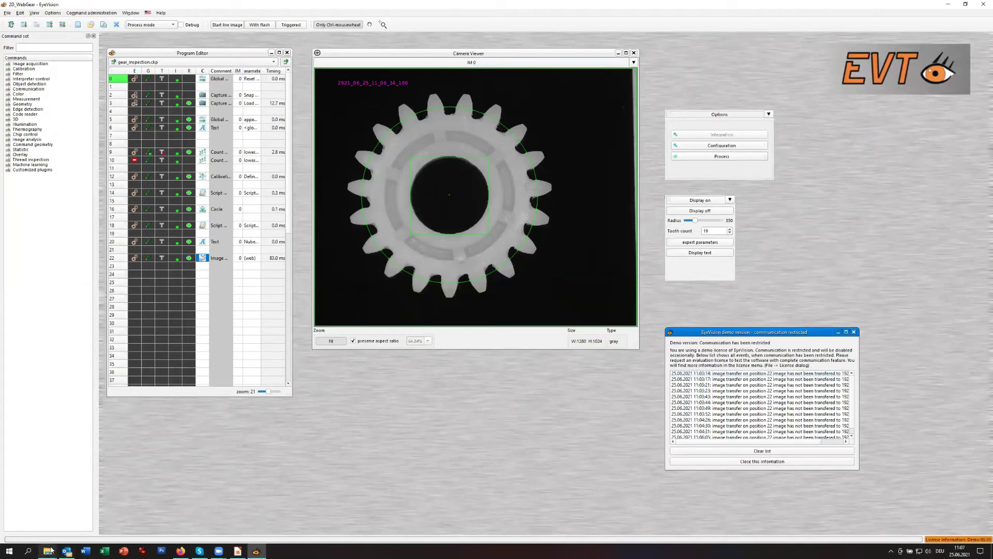
# Switch to File Explorer, go up to the 2D_Area_Examples folder, and select CodeReading_Examples.
pyautogui.moveTo(50, 550)
pyautogui.moveTo(87, 535)
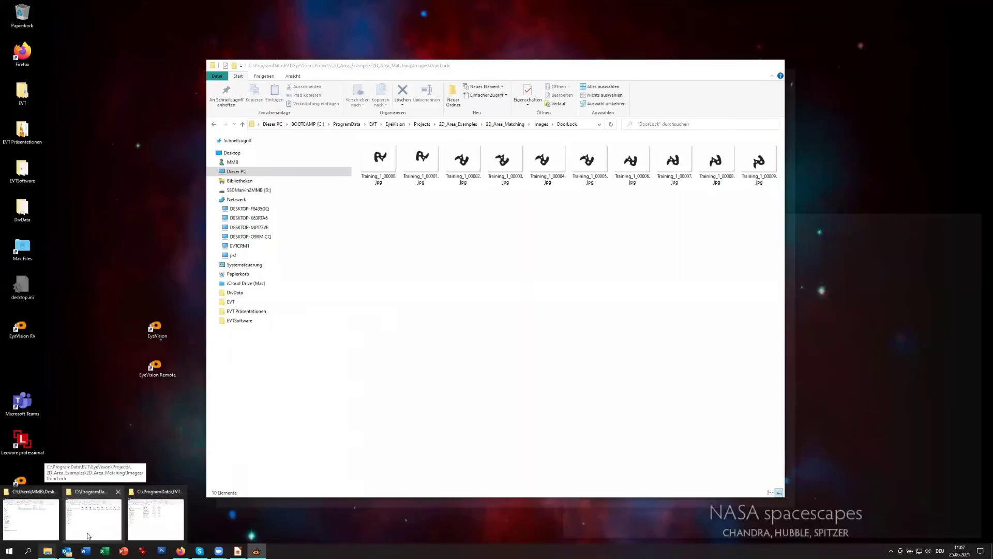
pyautogui.click(88, 536)
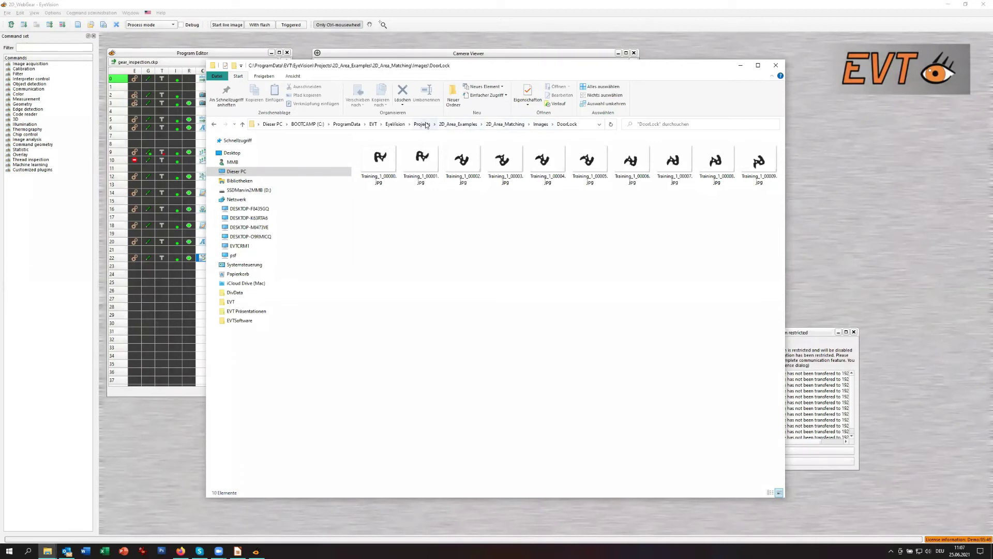
pyautogui.click(448, 125)
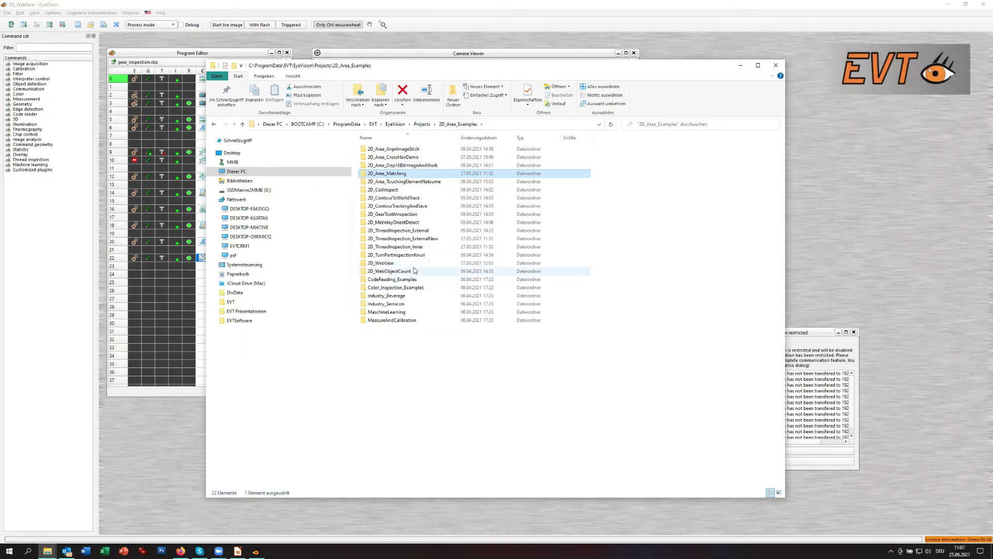
pyautogui.click(362, 283)
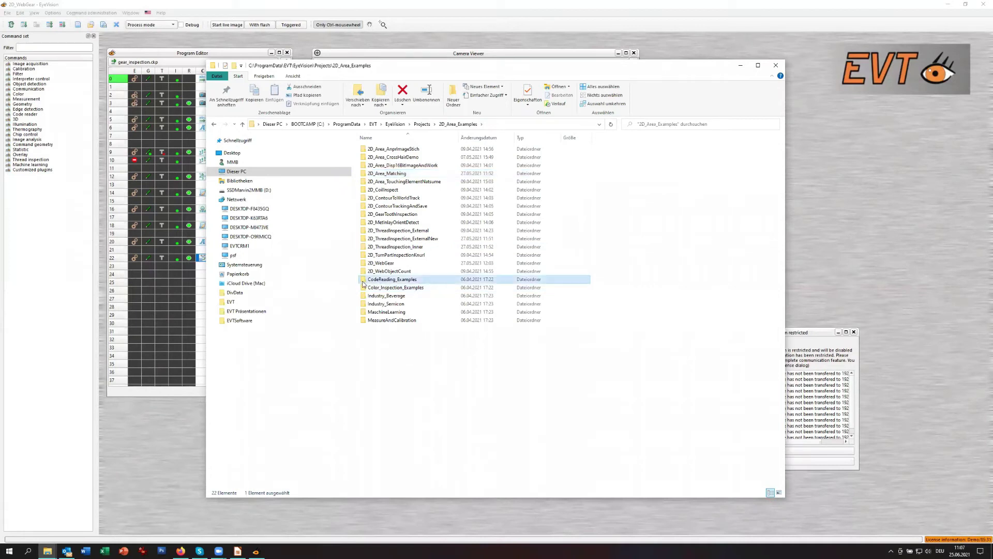
# Look through the CodeReading_Examples, Color_Inspection_Examples and Industry_Beverage folders, including 2DArea_BottleInspection, and return to 2D_Area_Examples.
pyautogui.doubleClick(362, 283)
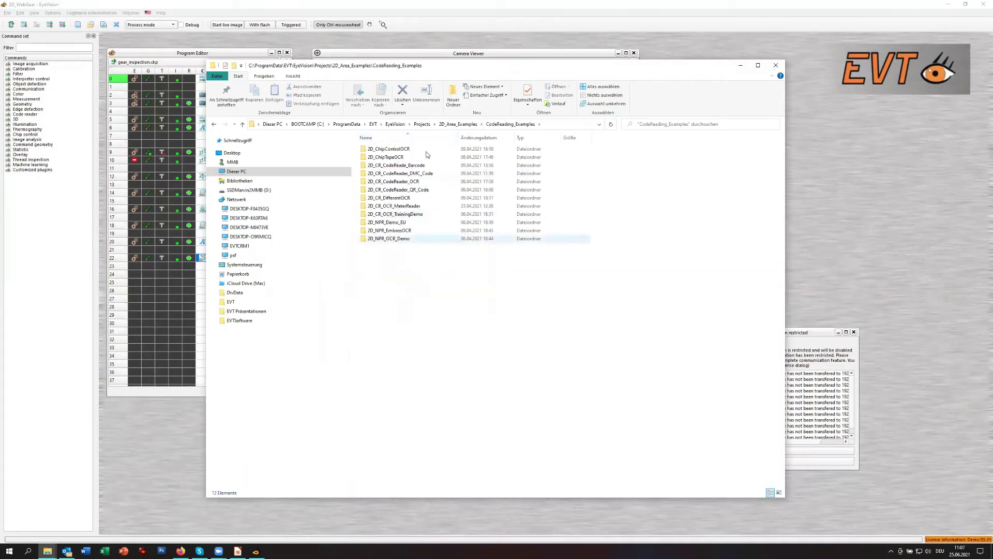
pyautogui.click(465, 124)
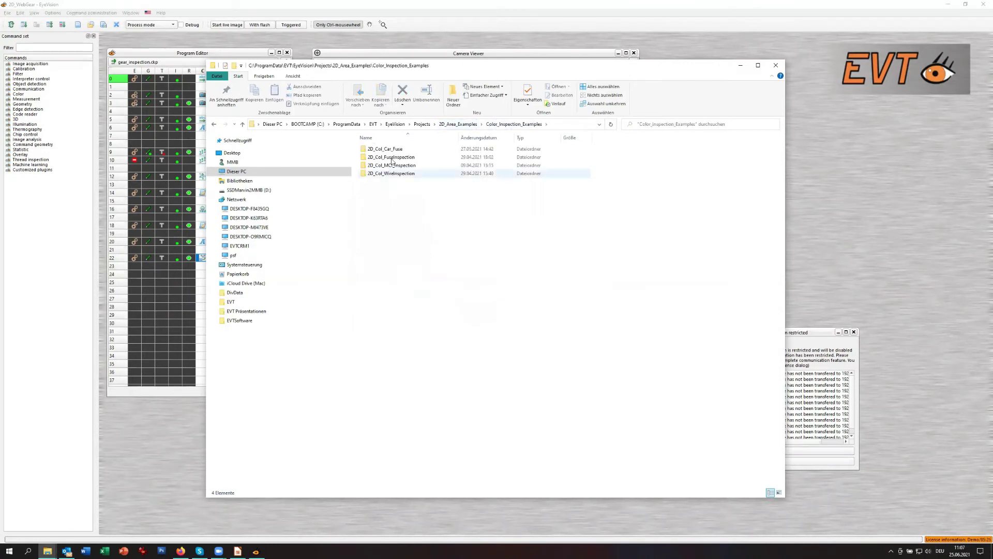
pyautogui.click(457, 124)
pyautogui.doubleClick(385, 298)
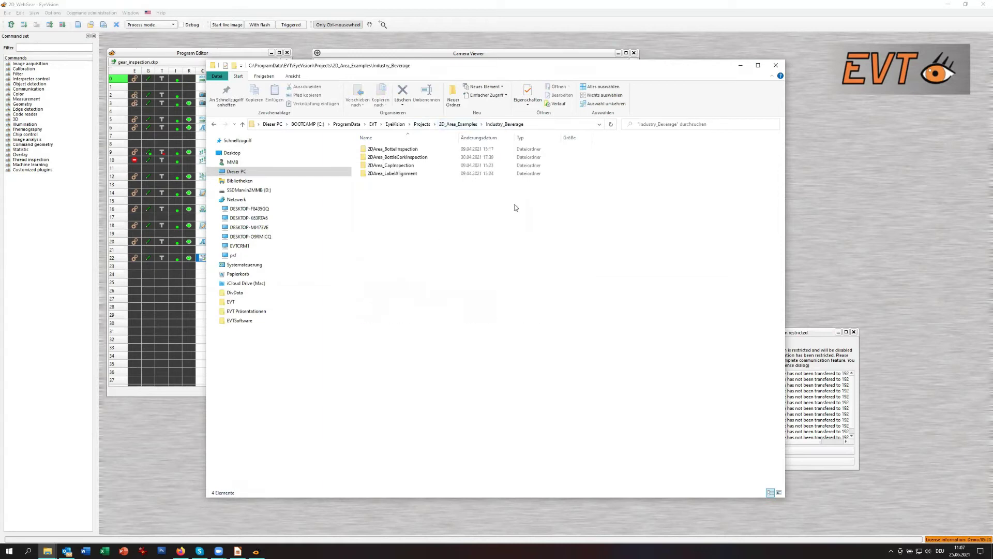
pyautogui.doubleClick(395, 149)
pyautogui.click(473, 126)
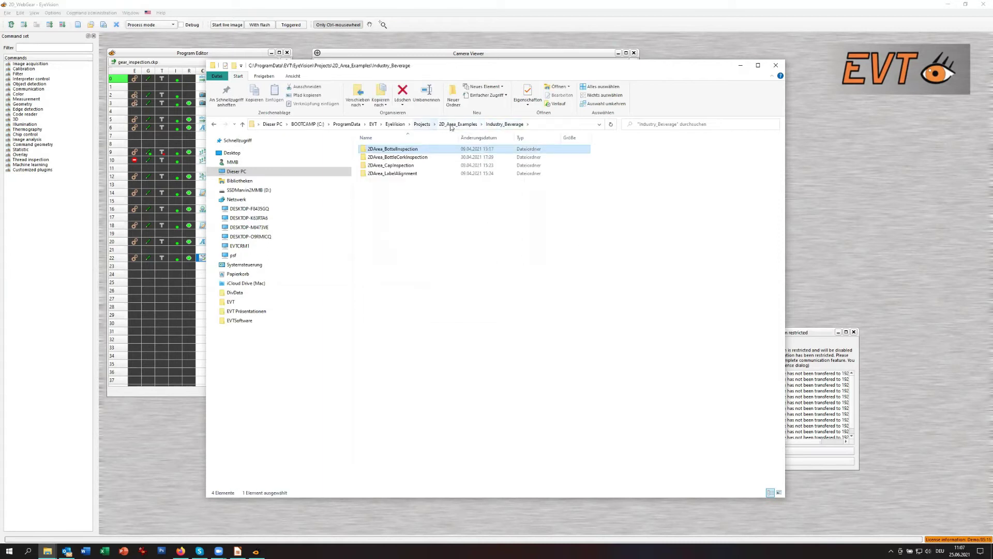
pyautogui.click(456, 126)
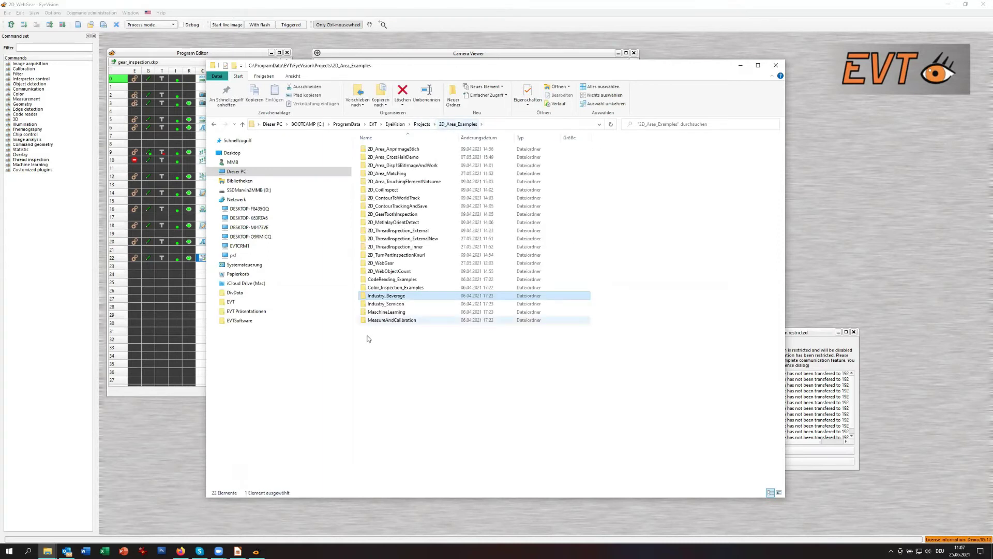
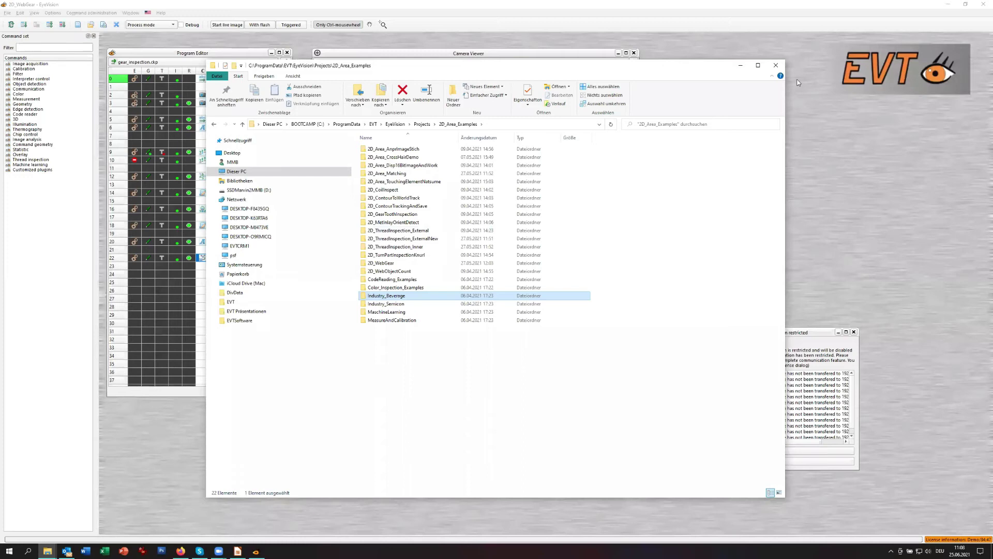
# Switch back to EyeVision and create a new project named xxx_2D_Webinar_Match, discarding the changes to gear_inspection.ckp.
pyautogui.click(825, 114)
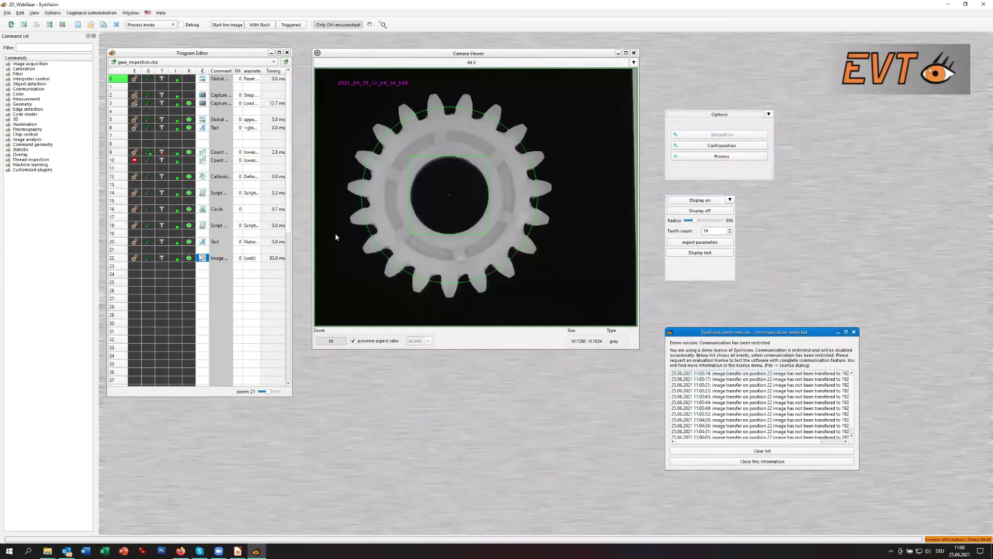
pyautogui.click(7, 13)
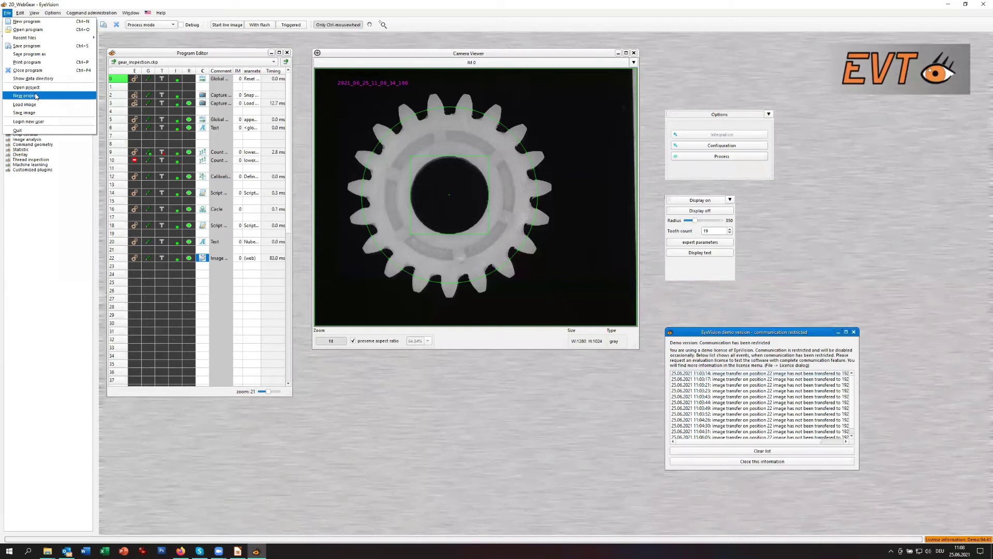
pyautogui.click(36, 96)
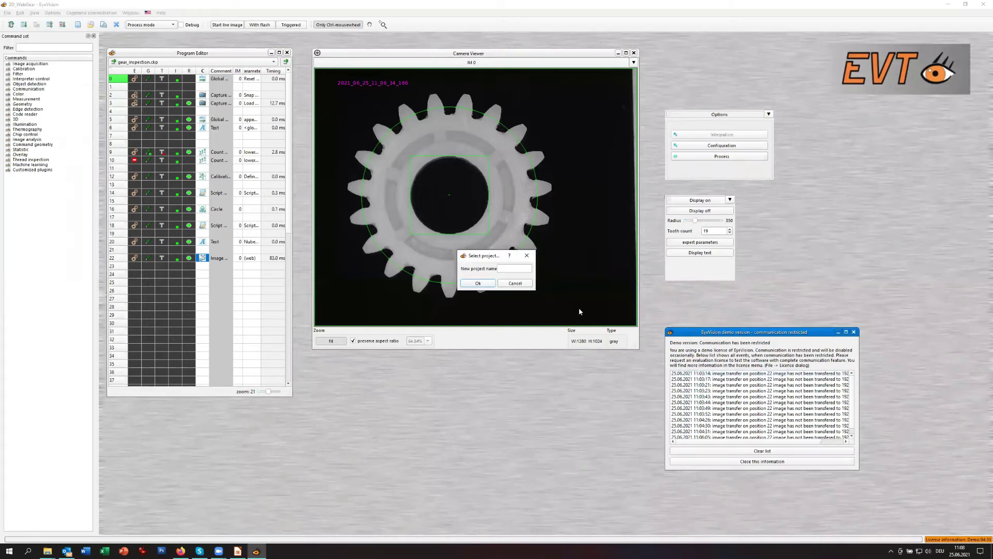
pyautogui.moveTo(538, 272); pyautogui.dragTo(583, 272)
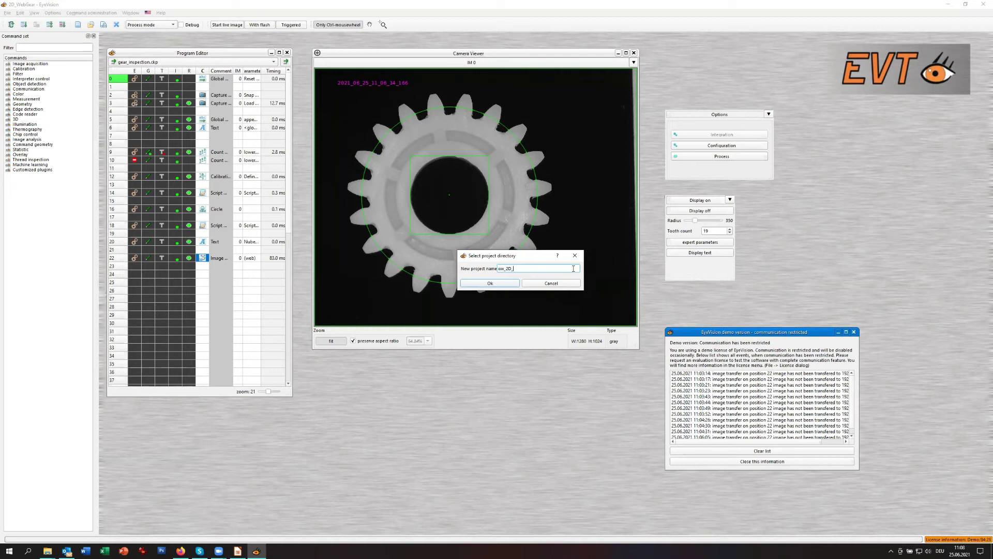
pyautogui.write('Webinar_Match')
pyautogui.press('Return')
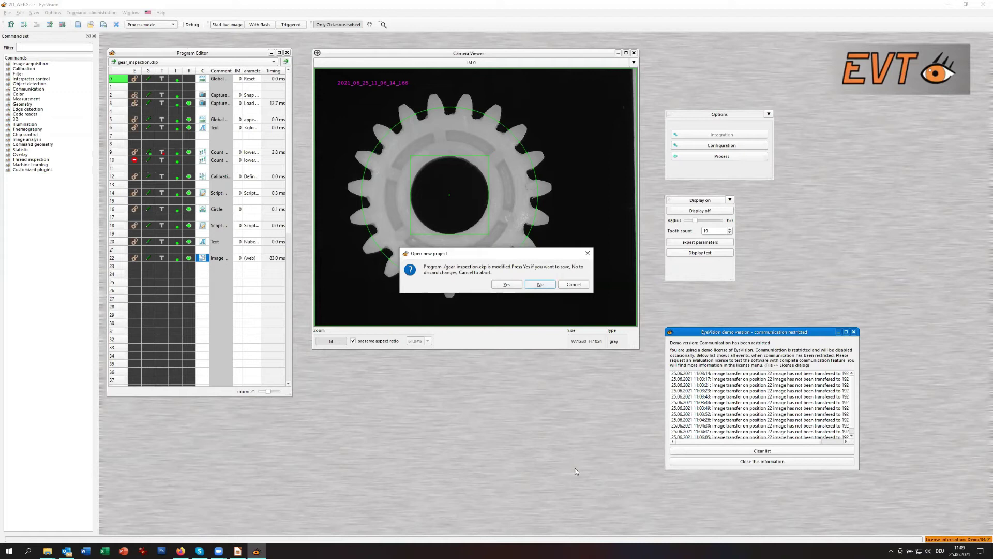
pyautogui.click(540, 284)
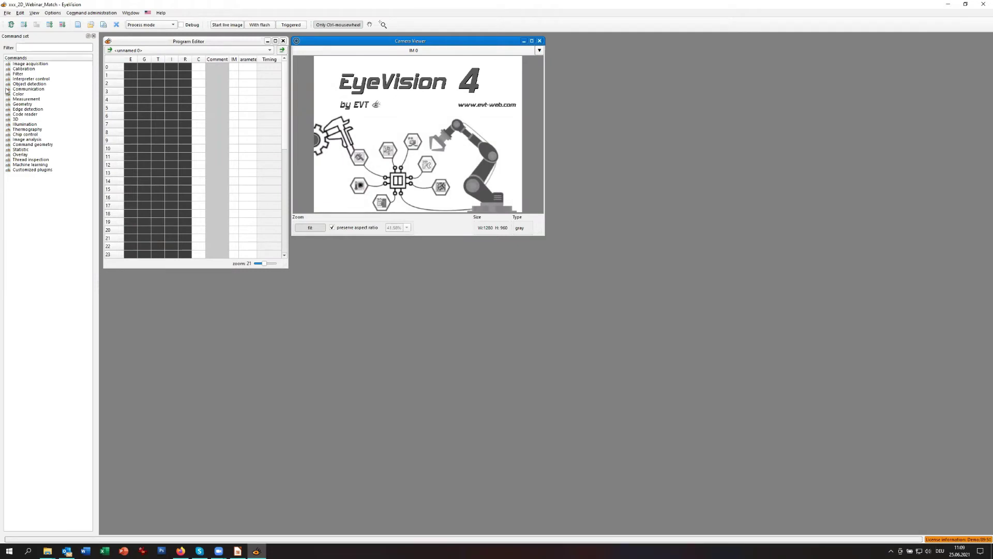
# Add a Capture image command from the image acquisition commands to line 1 of the empty program.
pyautogui.click(8, 64)
pyautogui.moveTo(26, 71); pyautogui.dragTo(194, 81)
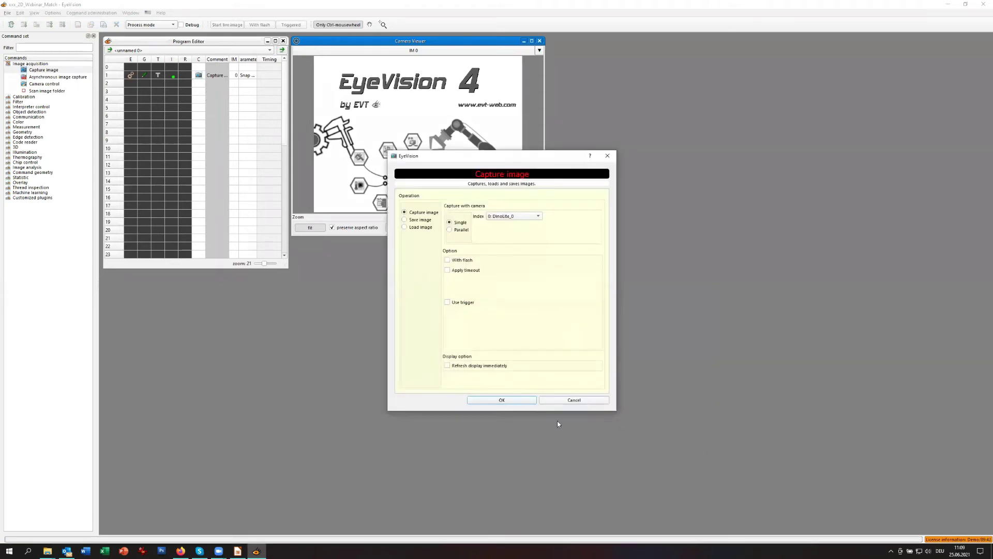
pyautogui.click(406, 228)
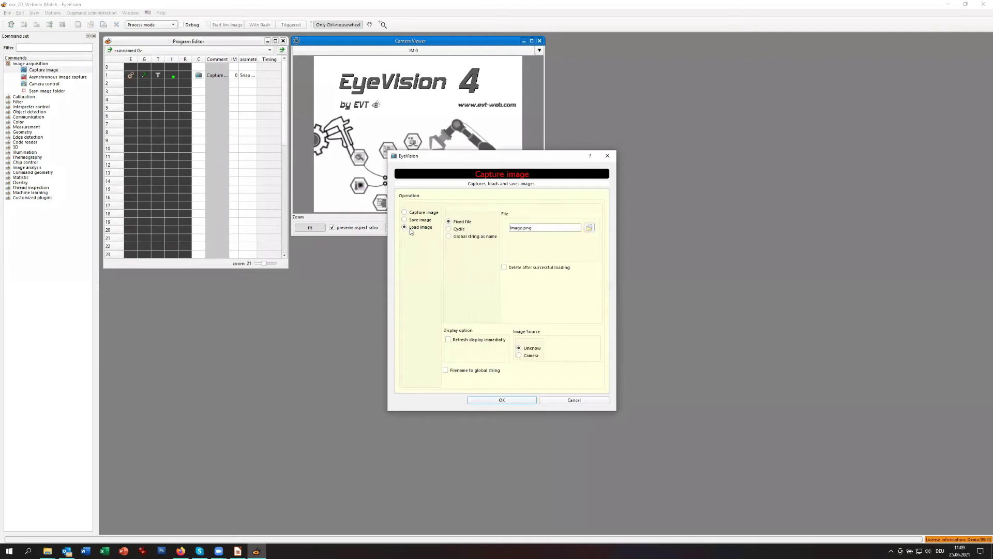
pyautogui.click(590, 228)
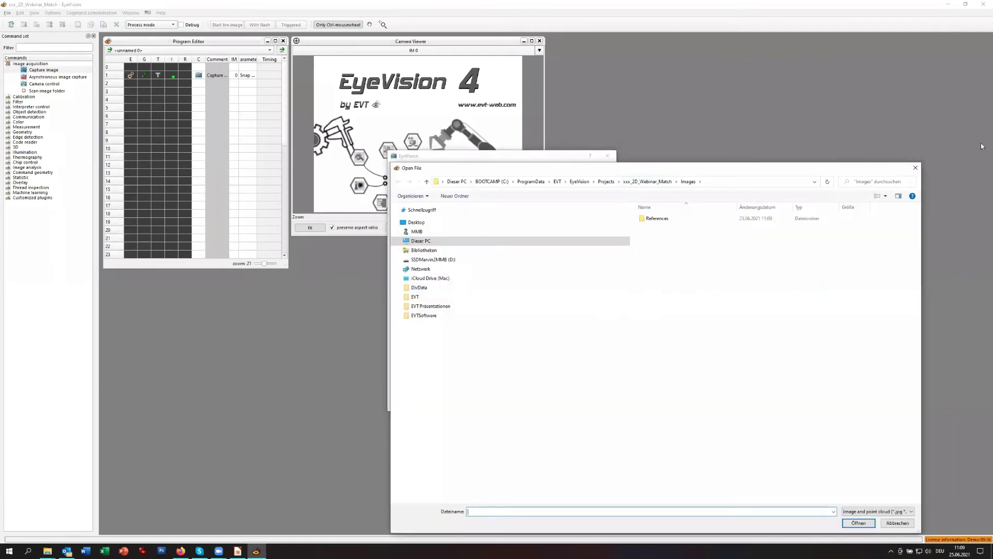
pyautogui.click(915, 168)
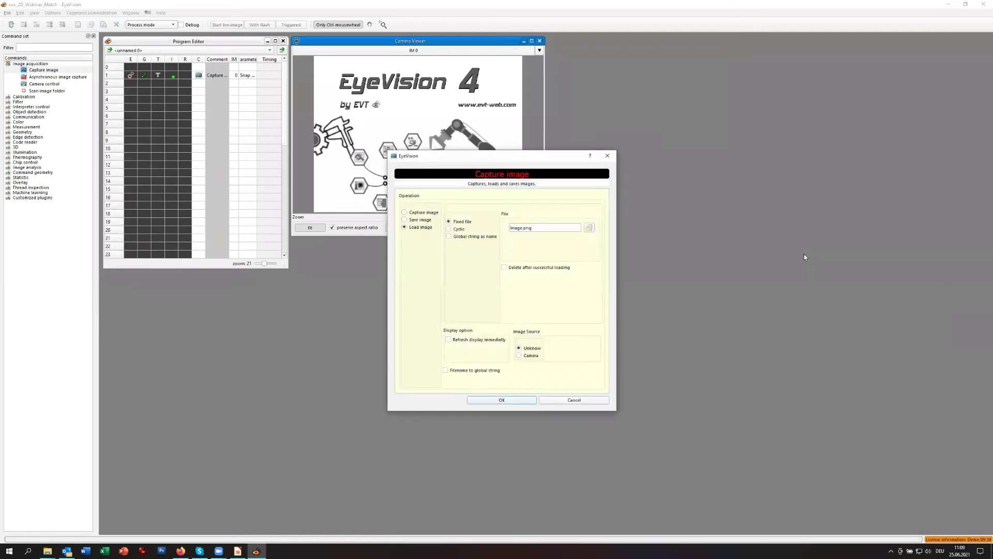
pyautogui.click(410, 212)
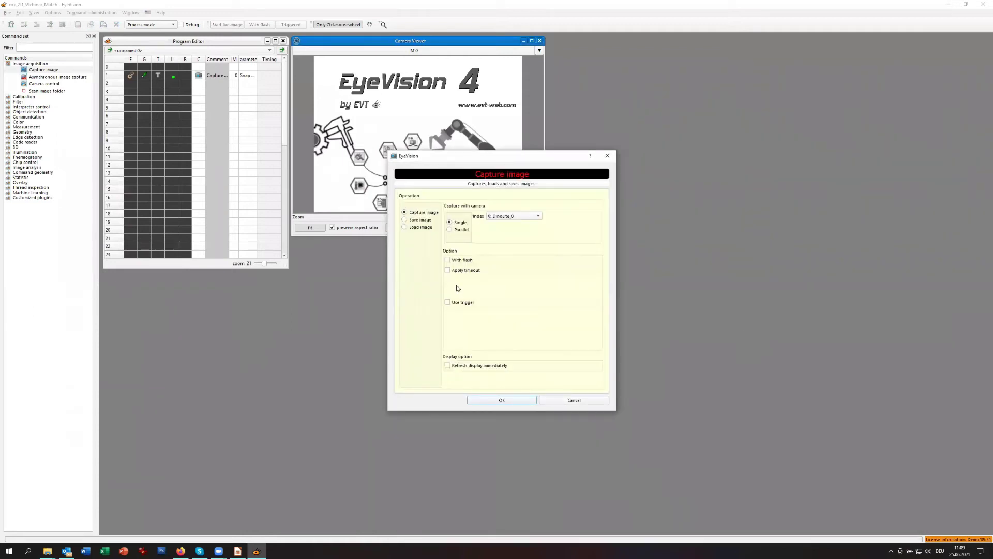
# Accept image capture with camera DinoLite_0, execute the program repeatedly to grab camera images, and enlarge the Camera Viewer.
pyautogui.click(517, 400)
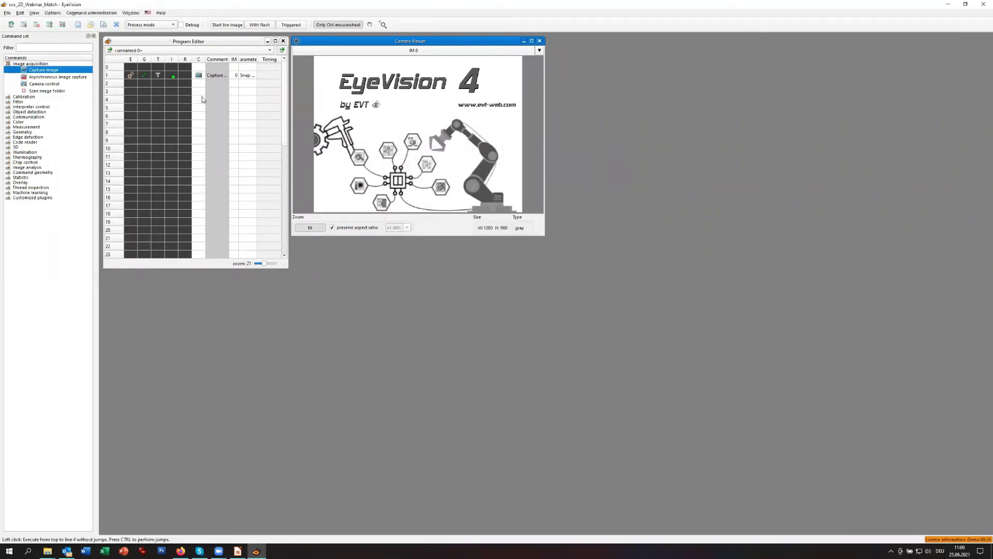
pyautogui.click(203, 99)
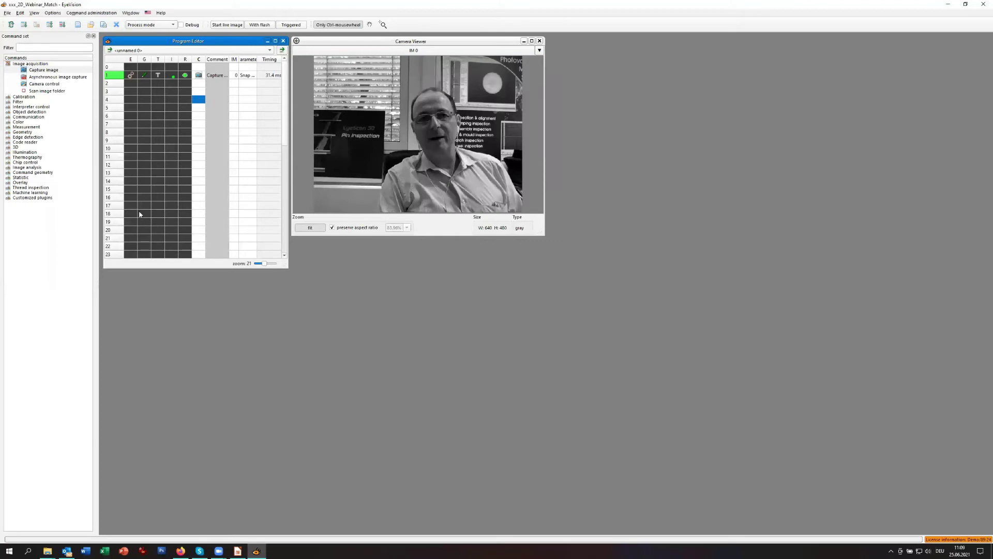
pyautogui.click(197, 109)
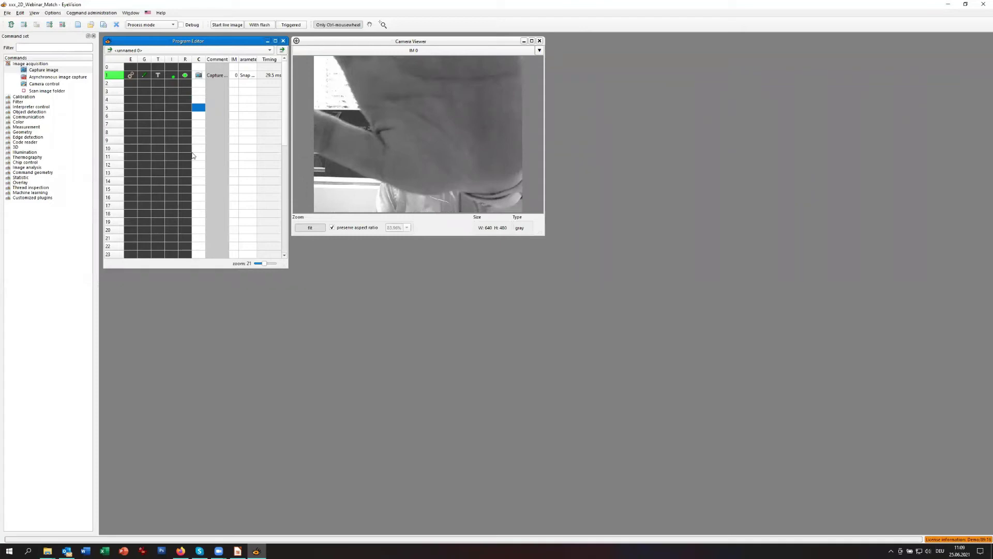
pyautogui.click(201, 101)
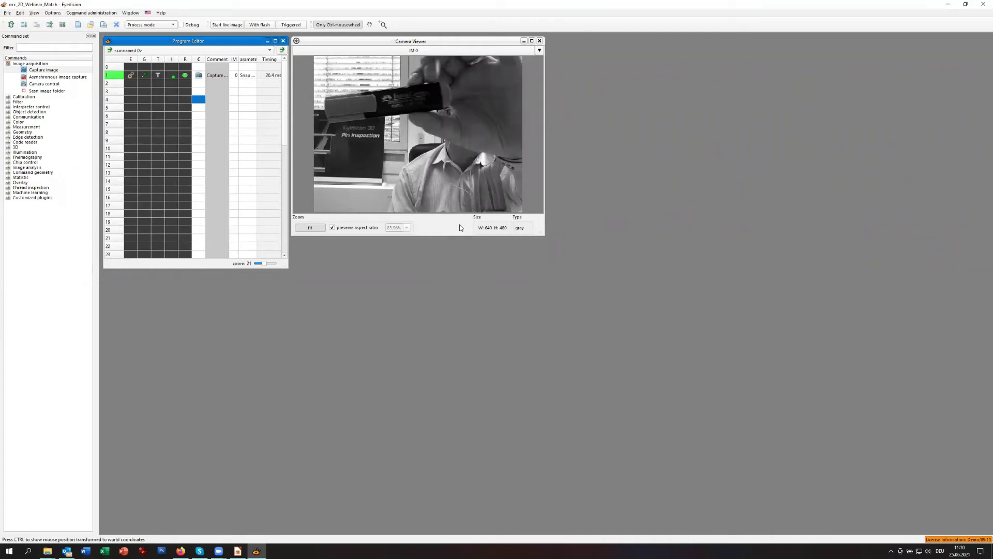
pyautogui.moveTo(543, 235); pyautogui.dragTo(634, 280)
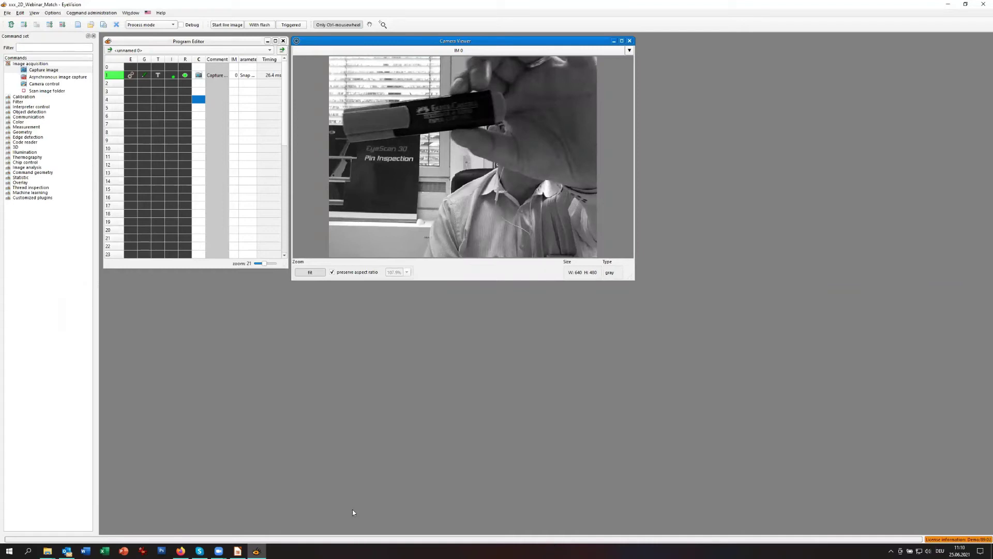
# Switch to the File Explorer window showing Projects and copy the Training_1 folder from PC_Local\Images.
pyautogui.moveTo(47, 550)
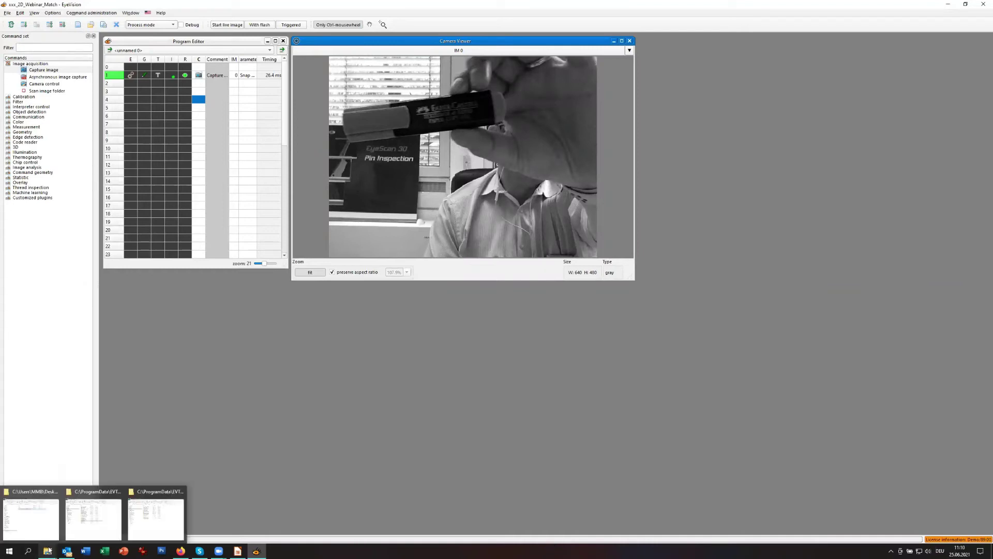
pyautogui.moveTo(94, 539)
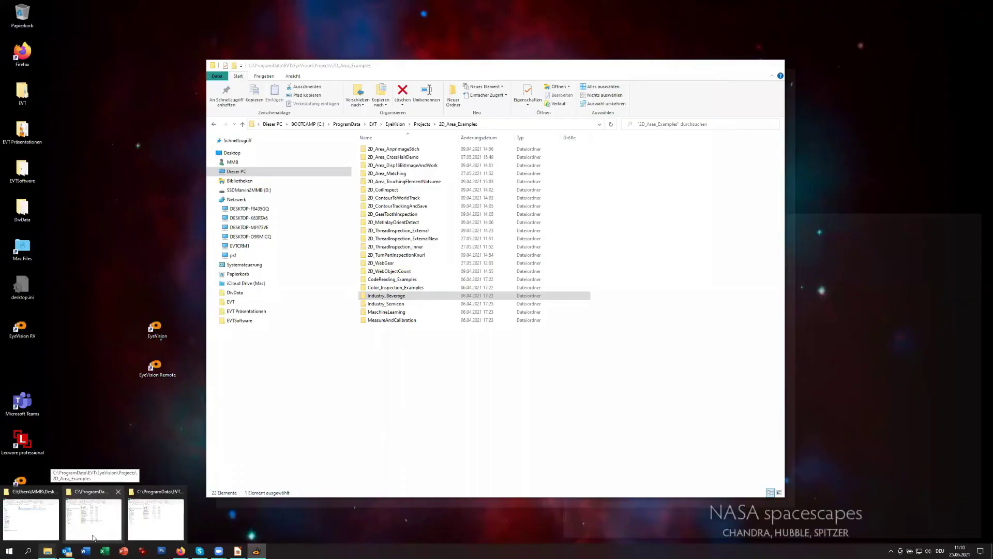
pyautogui.moveTo(140, 539)
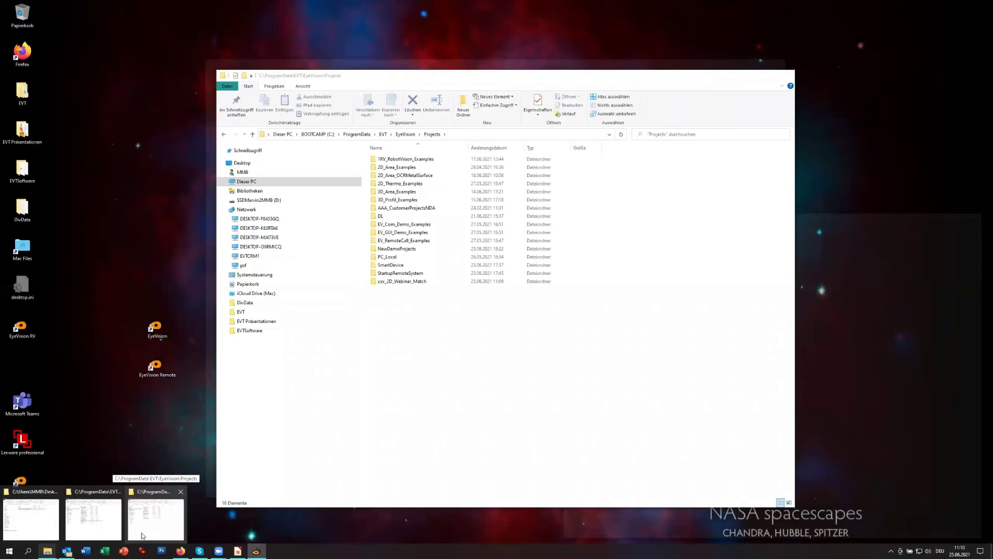
pyautogui.click(140, 538)
pyautogui.click(392, 257)
pyautogui.doubleClick(393, 257)
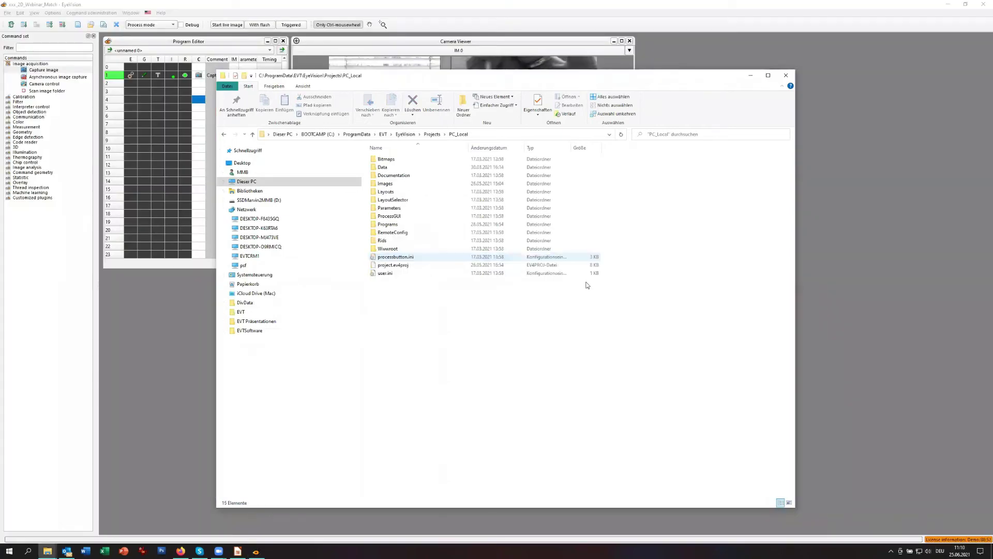
pyautogui.doubleClick(385, 184)
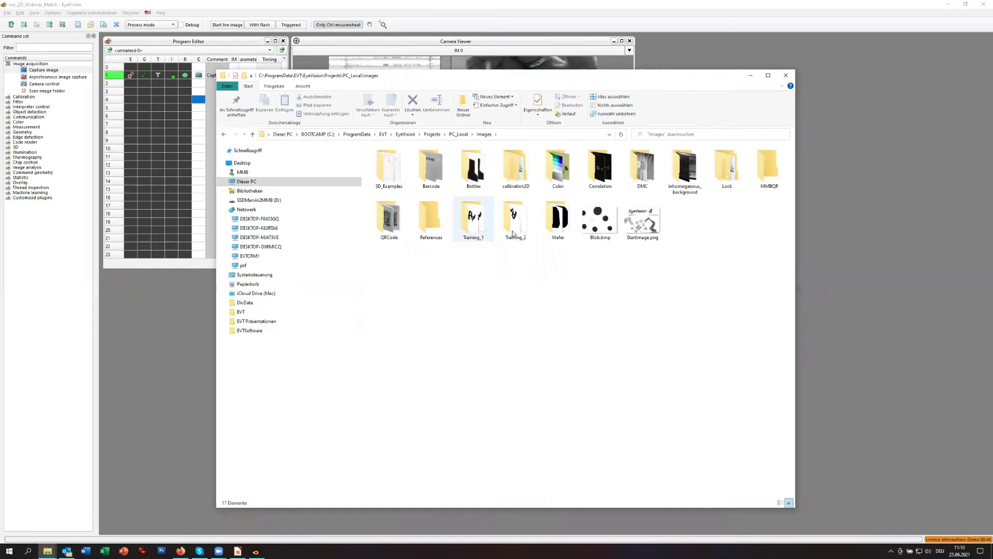
pyautogui.rightClick(480, 234)
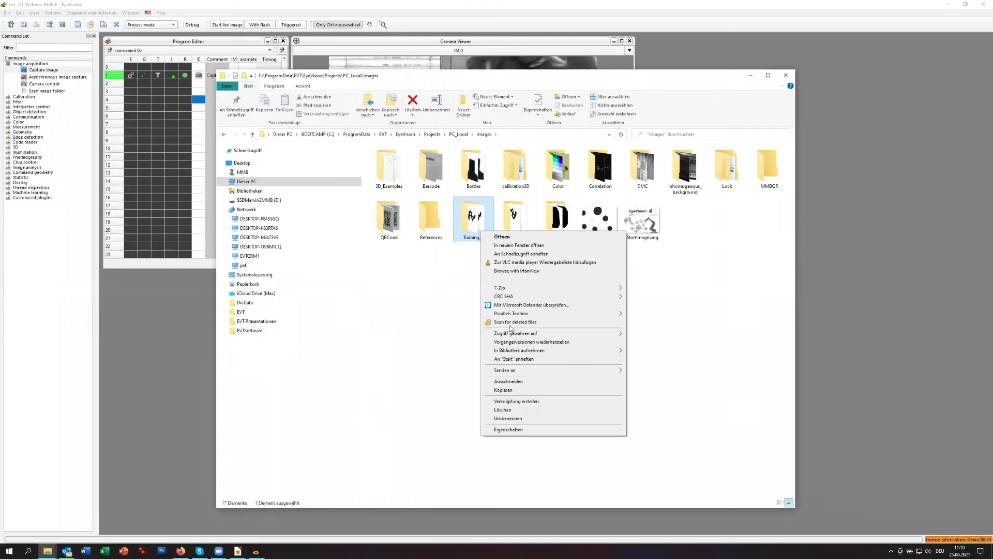
pyautogui.click(533, 391)
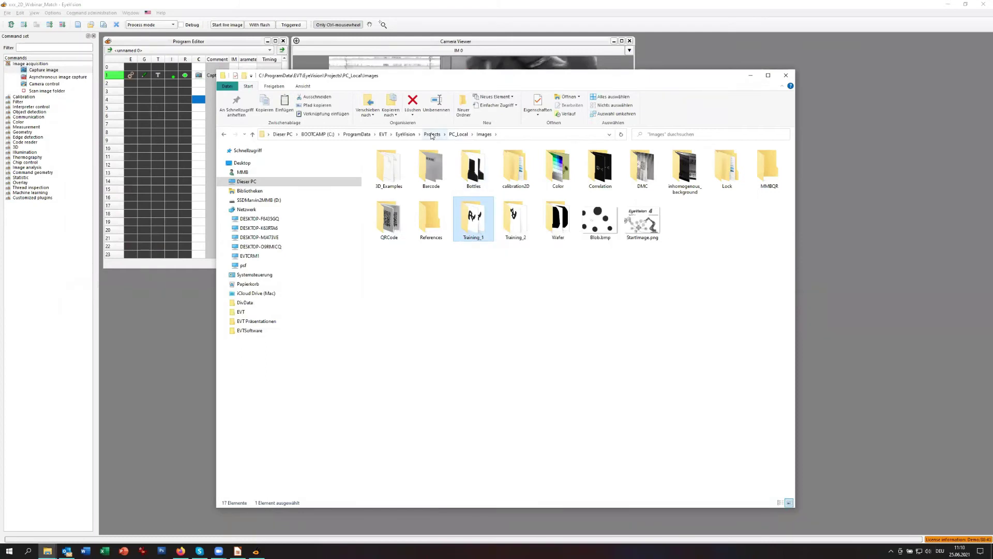
# In the other File Explorer window, open xxx_2D_Webinar_Match\Images under Projects and paste the copied Training_1 folder there.
pyautogui.click(52, 550)
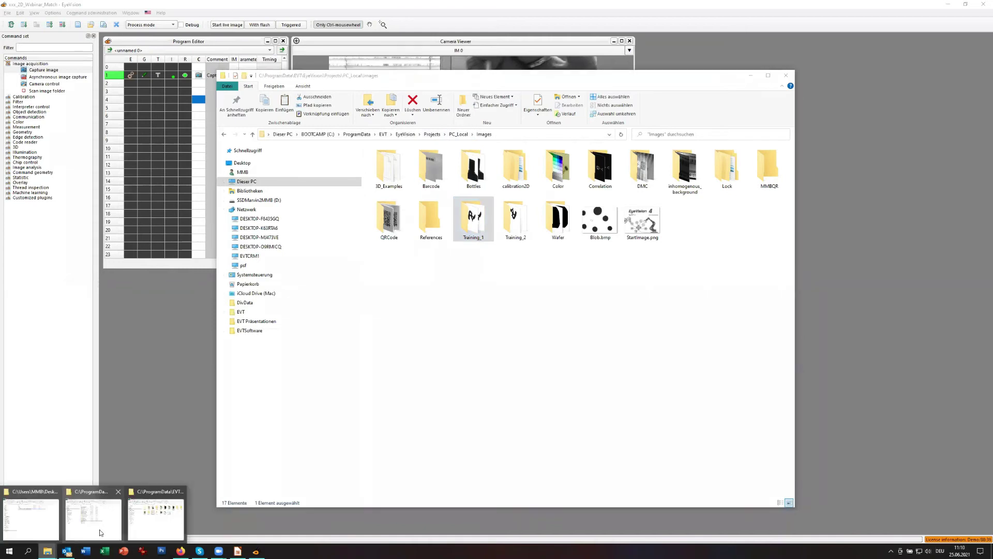
pyautogui.click(99, 529)
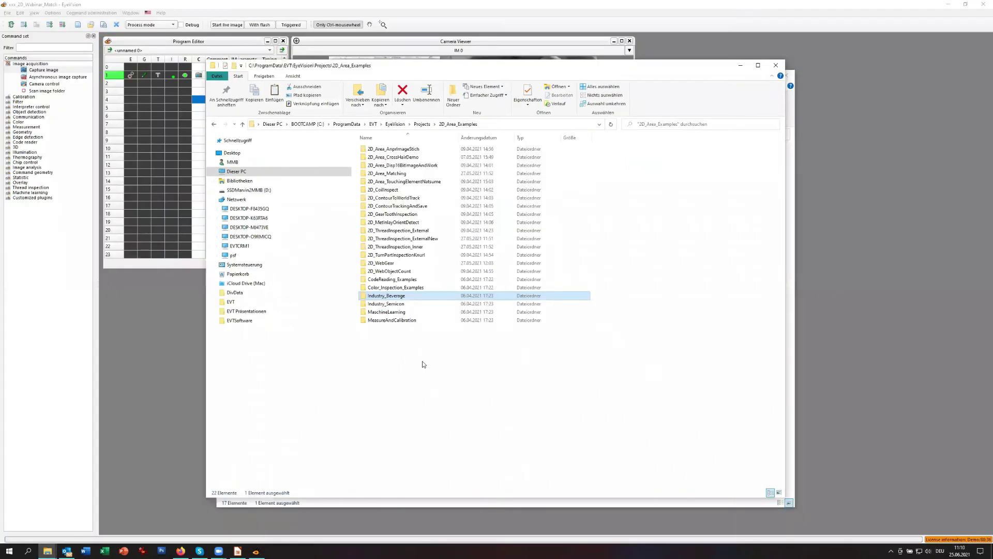
pyautogui.click(422, 124)
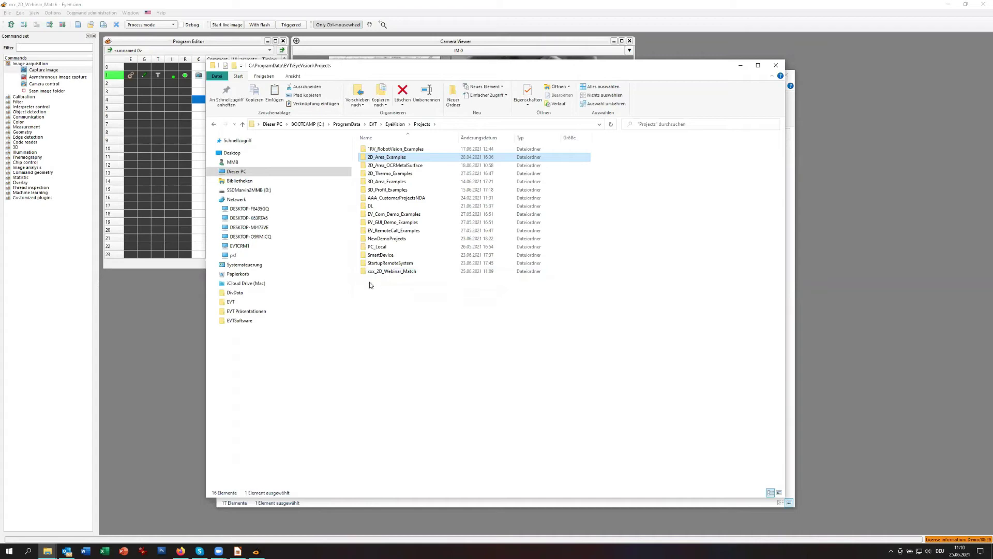
pyautogui.doubleClick(399, 271)
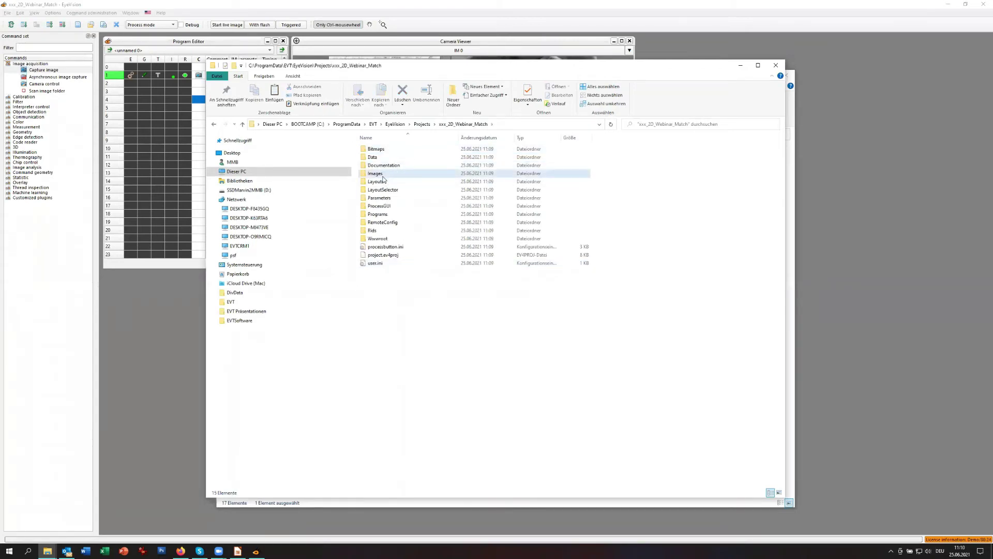
pyautogui.doubleClick(376, 173)
pyautogui.rightClick(466, 267)
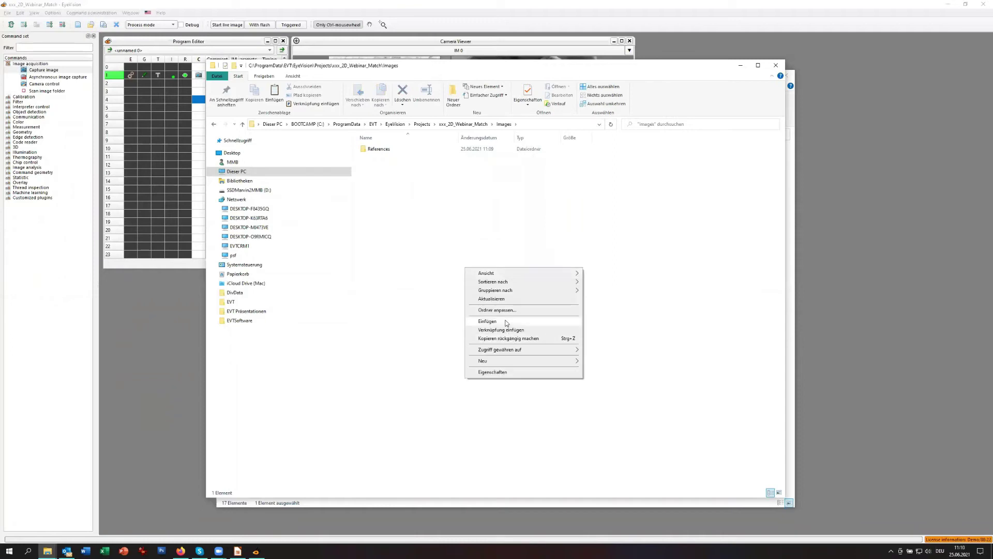
pyautogui.click(507, 320)
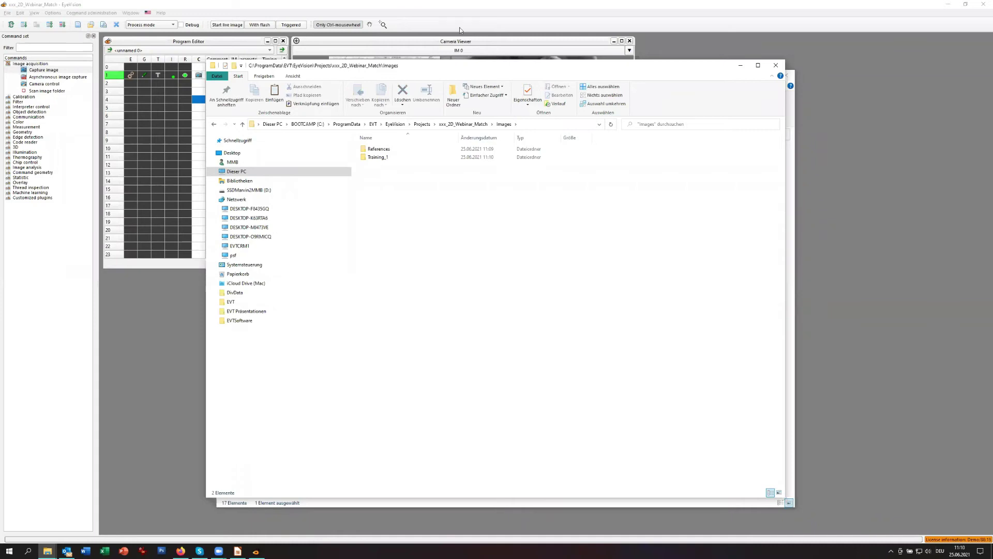
# Switch back to EyeVision and set the Capture image command in line 1 to load images cyclically from the complete Training_1 folder.
pyautogui.click(388, 4)
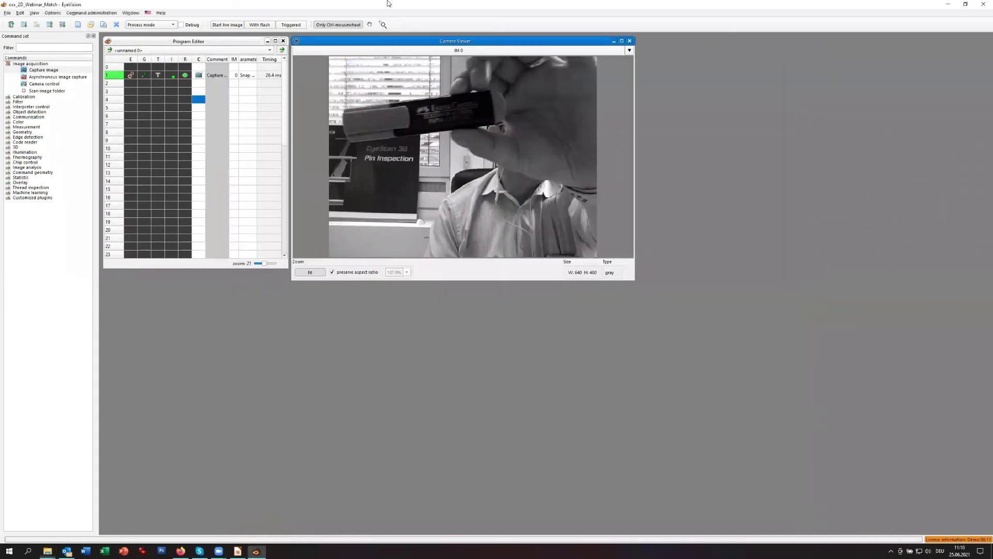
pyautogui.doubleClick(198, 76)
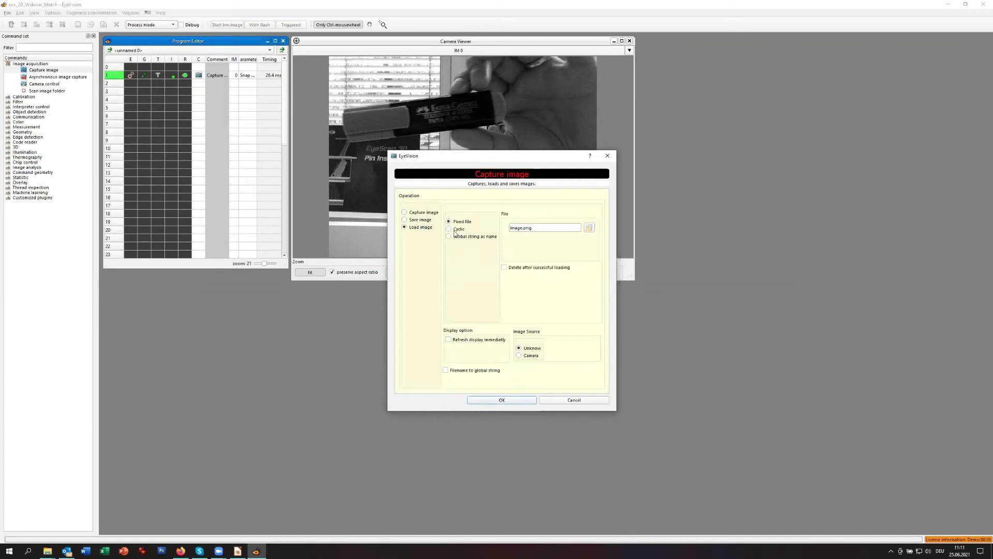
pyautogui.click(455, 229)
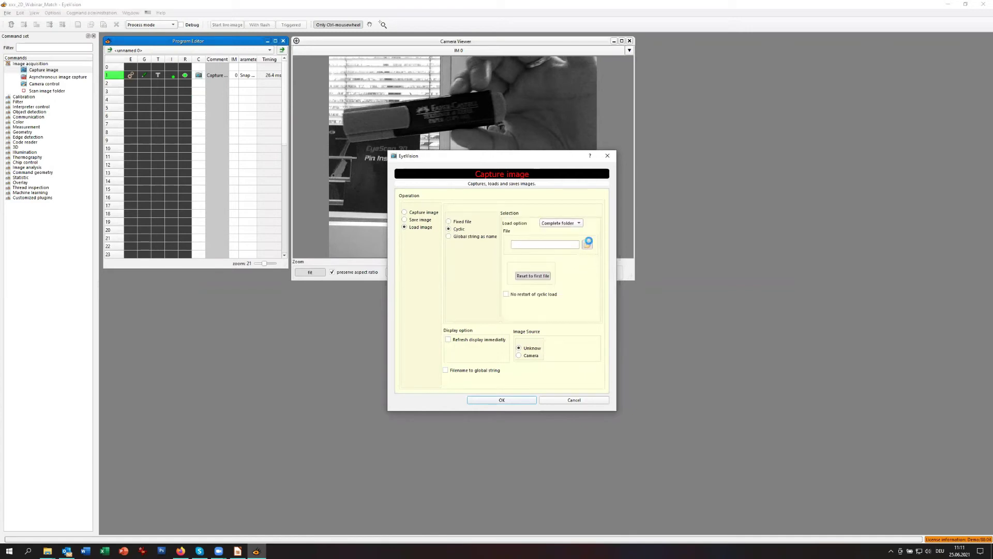
pyautogui.click(588, 244)
pyautogui.click(651, 226)
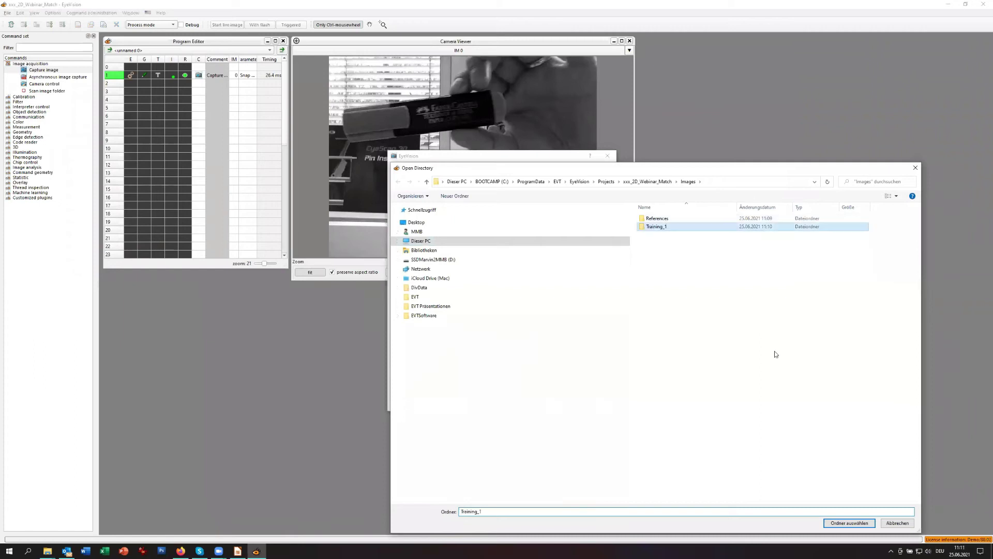
pyautogui.click(847, 523)
pyautogui.click(523, 401)
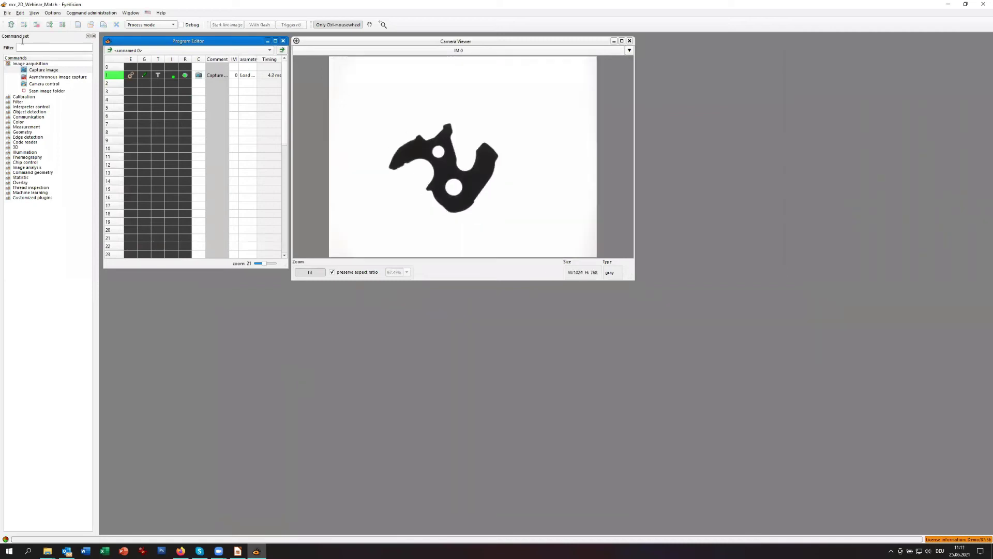
# Execute the program repeatedly to step through the loaded training images in the Camera Viewer.
pyautogui.click(38, 25)
pyautogui.click(25, 25)
pyautogui.click(24, 25)
pyautogui.click(26, 25)
pyautogui.click(26, 25)
pyautogui.click(26, 25)
pyautogui.click(28, 25)
pyautogui.click(28, 25)
pyautogui.click(29, 25)
pyautogui.click(28, 26)
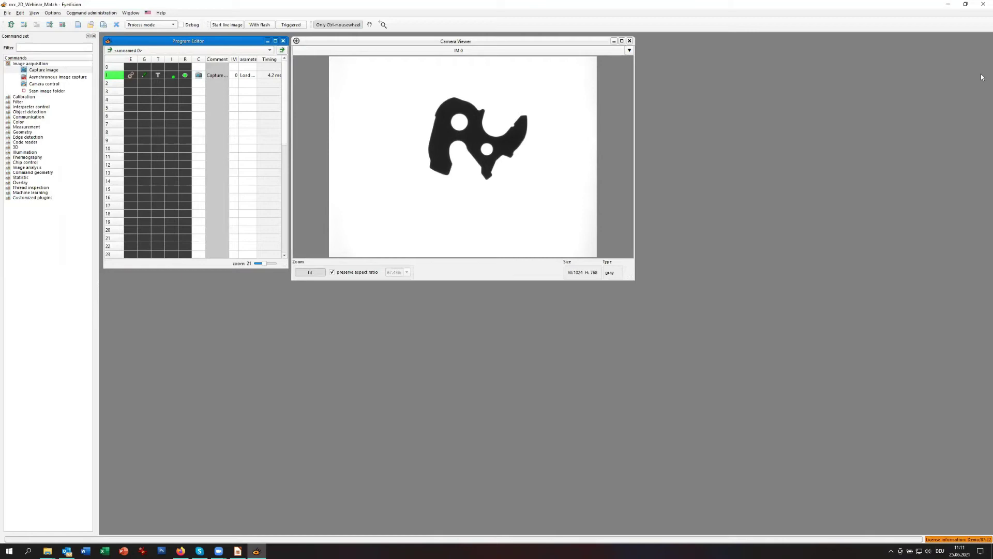
# Add a Count objects (Blob) command to line 3 with a brightness range of 156 to 255, test it and accept it.
pyautogui.click(7, 112)
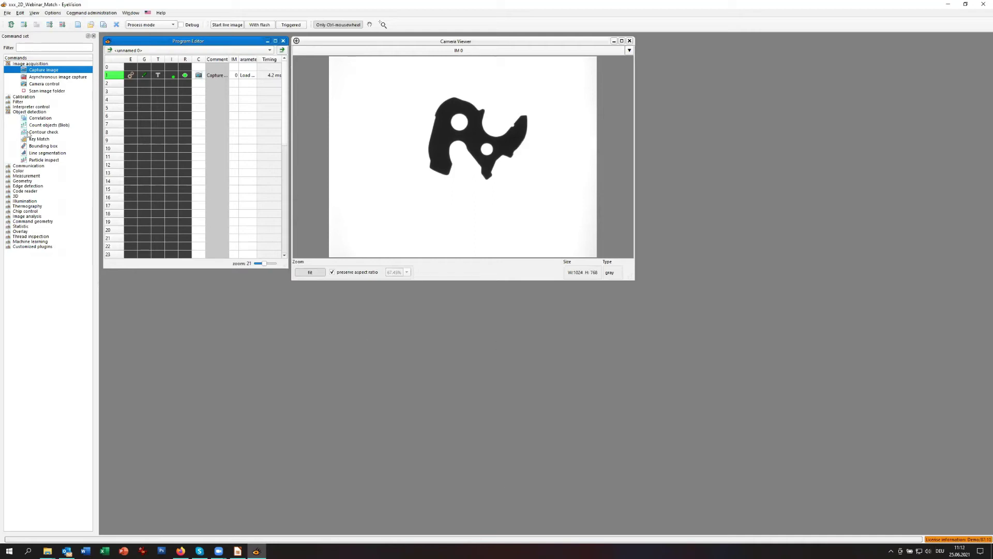
pyautogui.moveTo(23, 128); pyautogui.dragTo(199, 92)
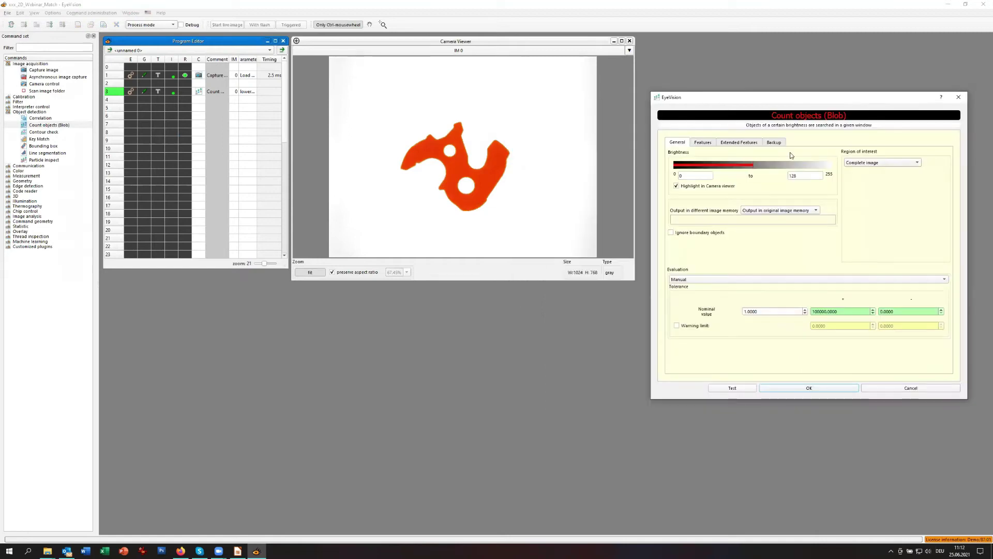
pyautogui.click(741, 165)
pyautogui.moveTo(722, 168); pyautogui.dragTo(771, 167)
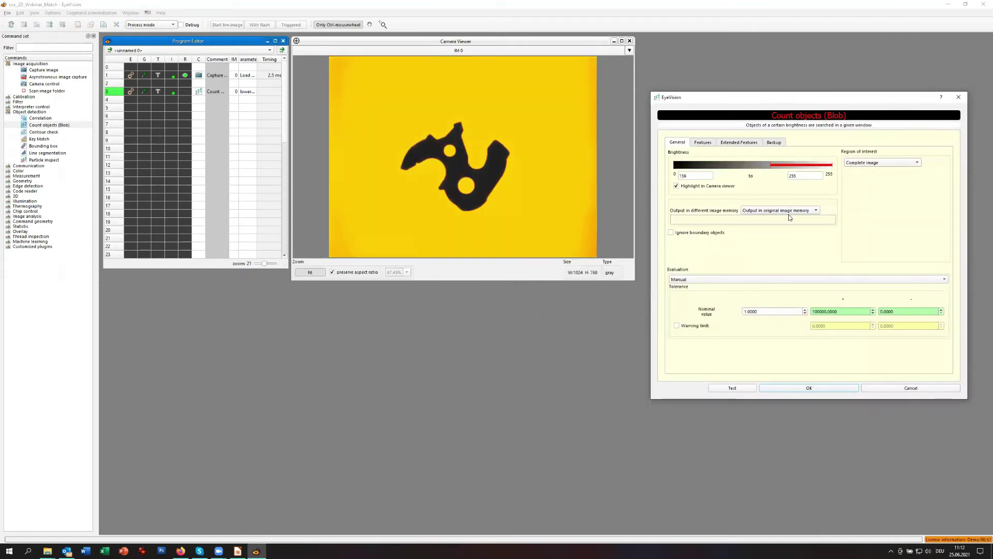
pyautogui.click(736, 388)
pyautogui.click(817, 387)
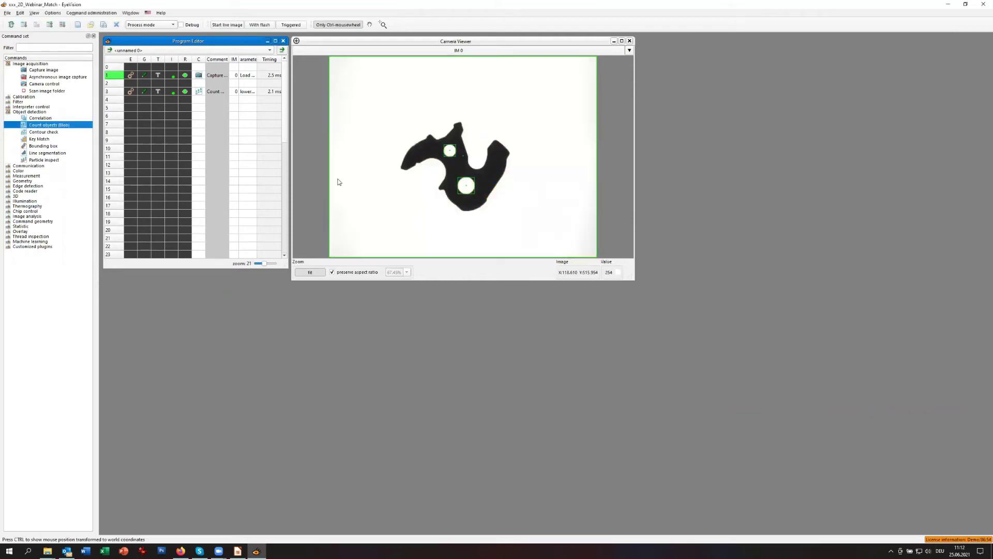
# Execute the program down to line 5 several times to check the blob detection on successive training images.
pyautogui.click(195, 108)
pyautogui.click(196, 109)
pyautogui.click(196, 108)
pyautogui.click(195, 108)
pyautogui.click(196, 108)
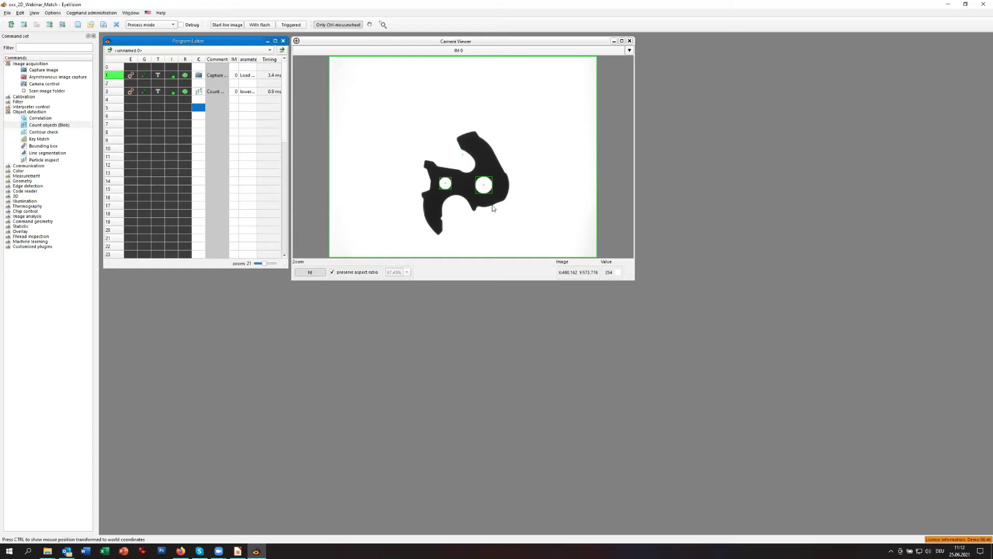
# Show the value register and point register data viewers.
pyautogui.click(35, 12)
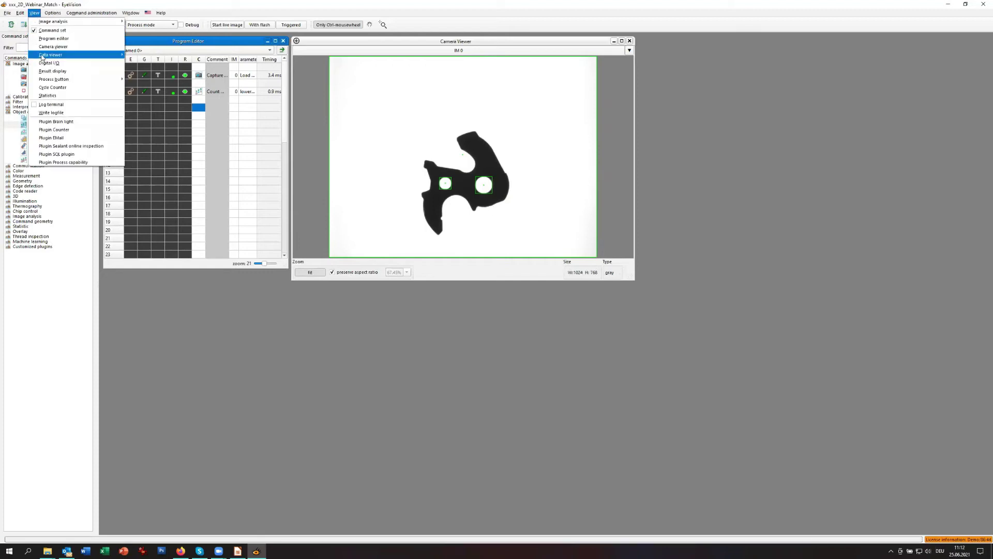
pyautogui.moveTo(78, 54)
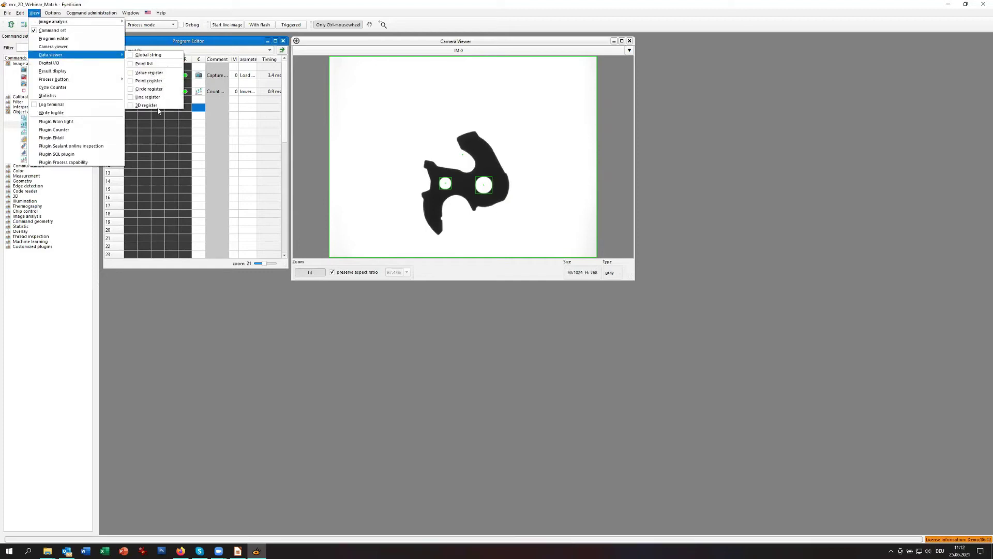
pyautogui.click(150, 73)
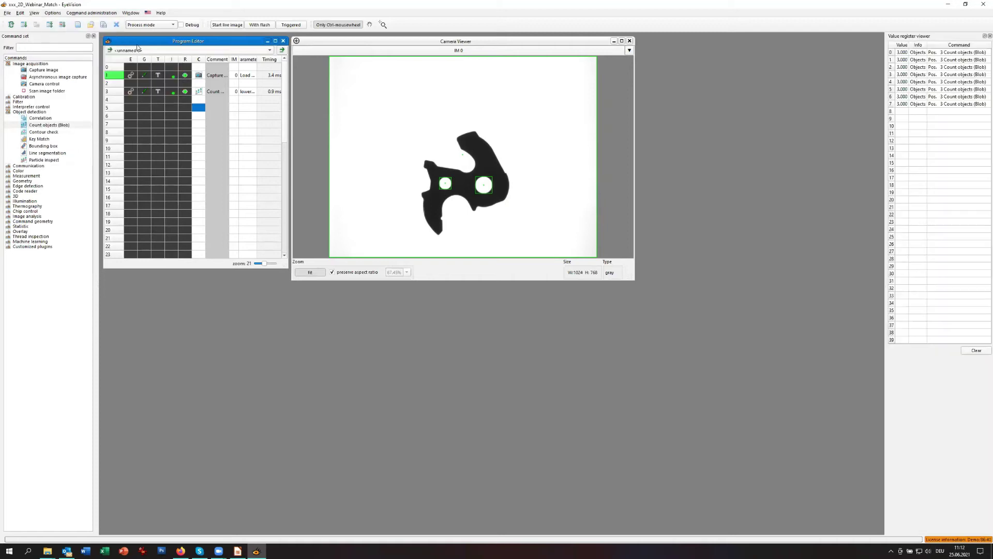
pyautogui.click(53, 13)
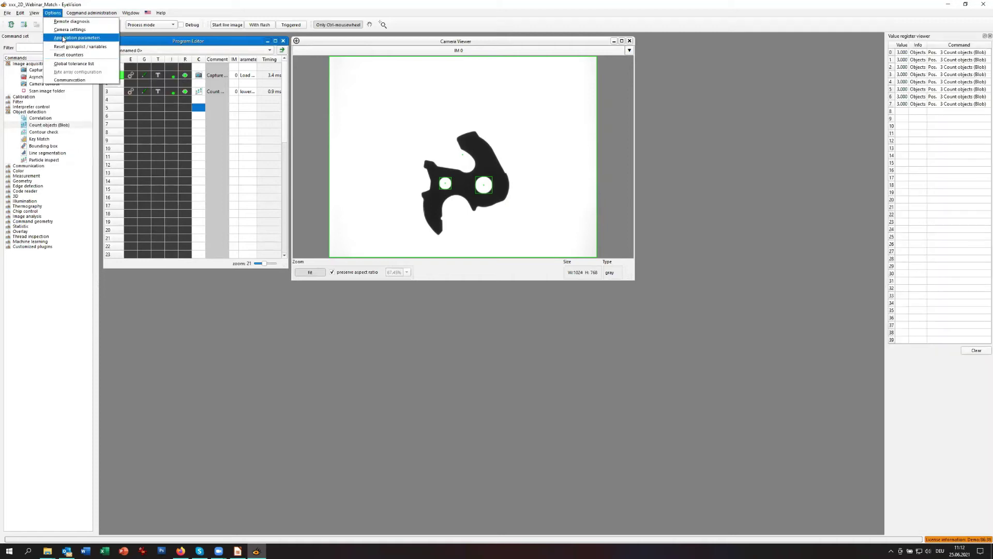
pyautogui.moveTo(34, 12)
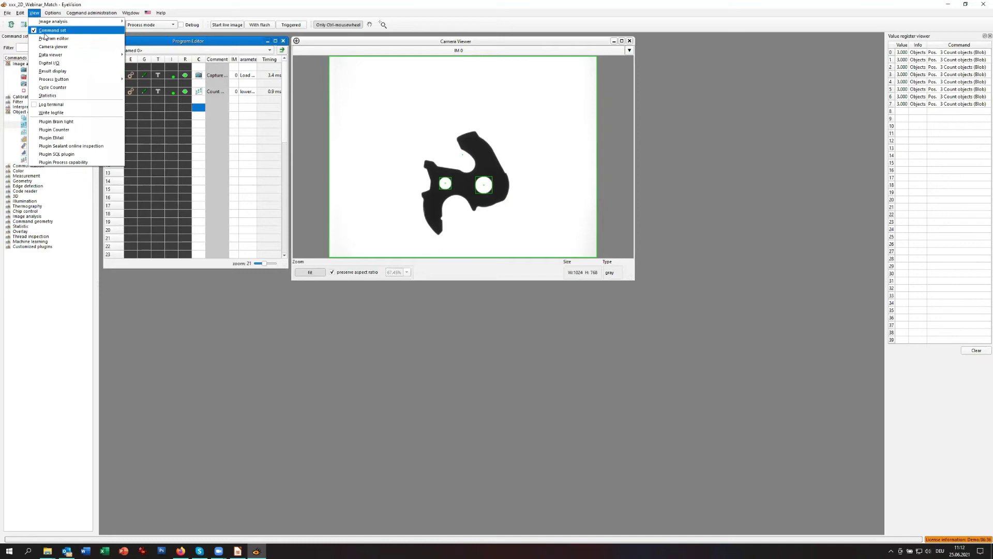
pyautogui.moveTo(55, 58)
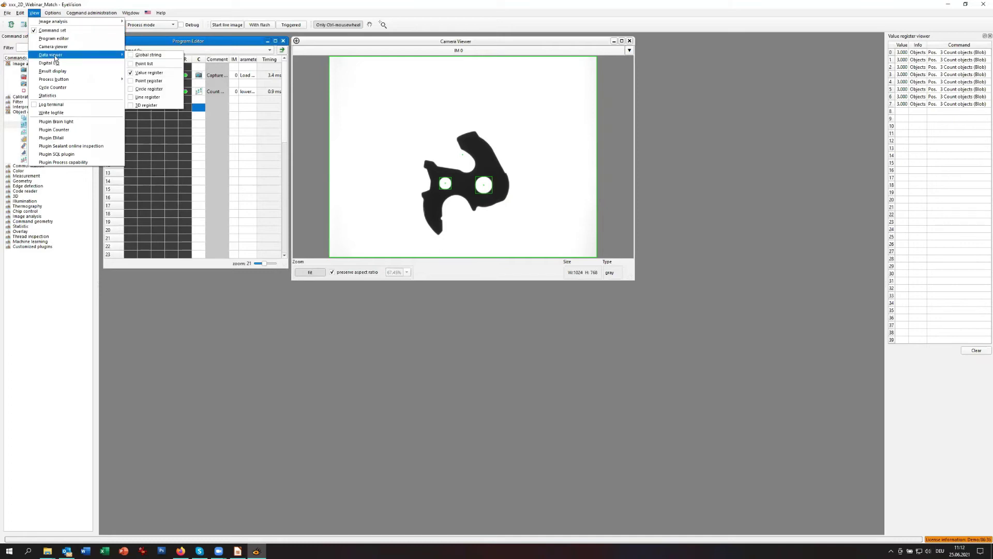
pyautogui.click(139, 82)
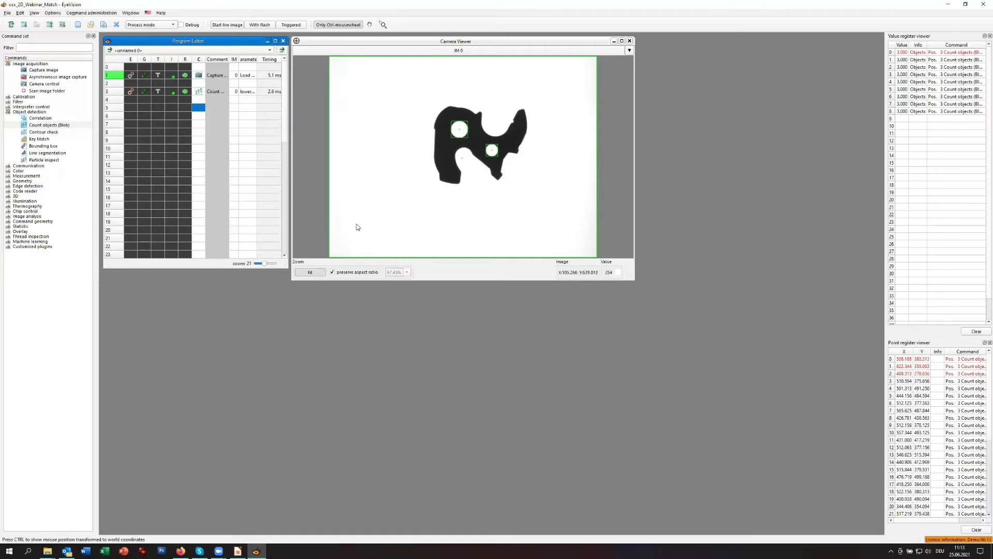
# Set the Count objects command in line 3 to ignore boundary objects, test and accept it, and execute the program.
pyautogui.doubleClick(197, 92)
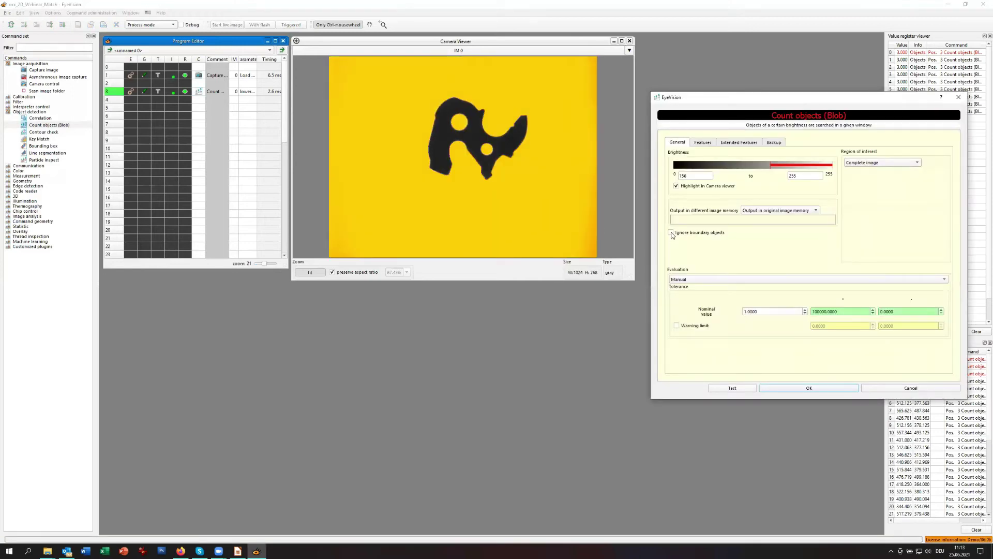
pyautogui.click(671, 233)
pyautogui.click(733, 388)
pyautogui.click(780, 388)
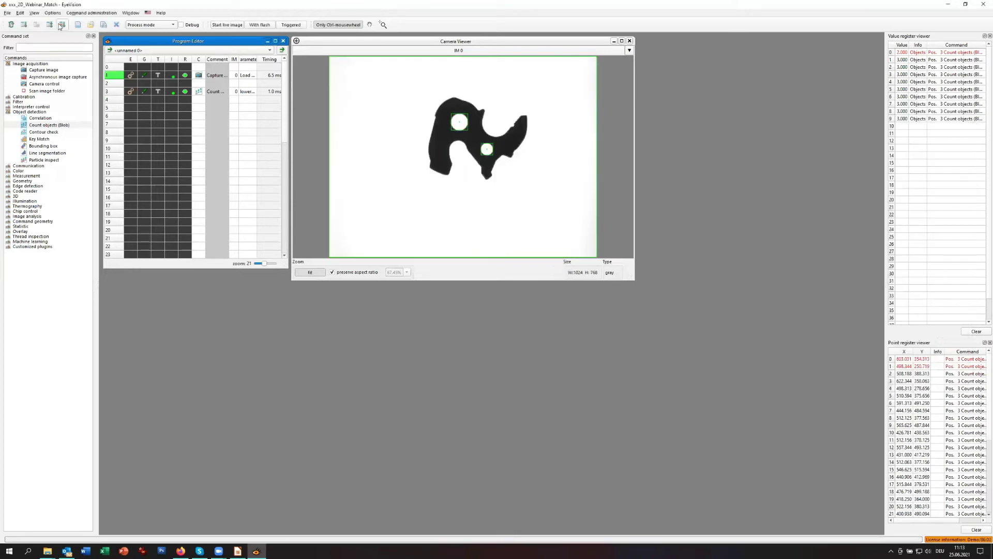
pyautogui.click(24, 25)
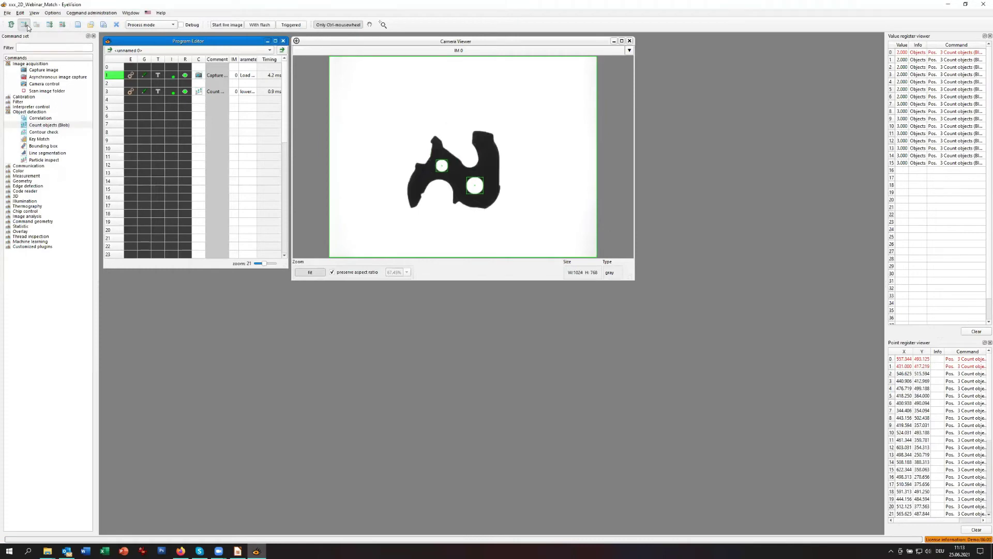
# Set the Count objects brightness range to 0 to 74 and execute the program down to line 5 on further images.
pyautogui.click(197, 92)
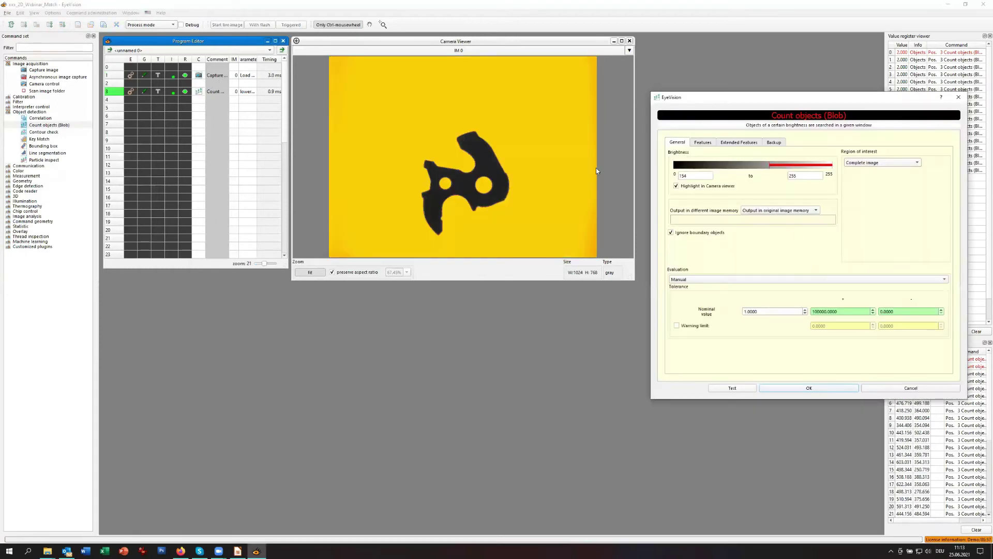
pyautogui.moveTo(770, 164); pyautogui.dragTo(673, 165)
pyautogui.moveTo(831, 164); pyautogui.dragTo(722, 174)
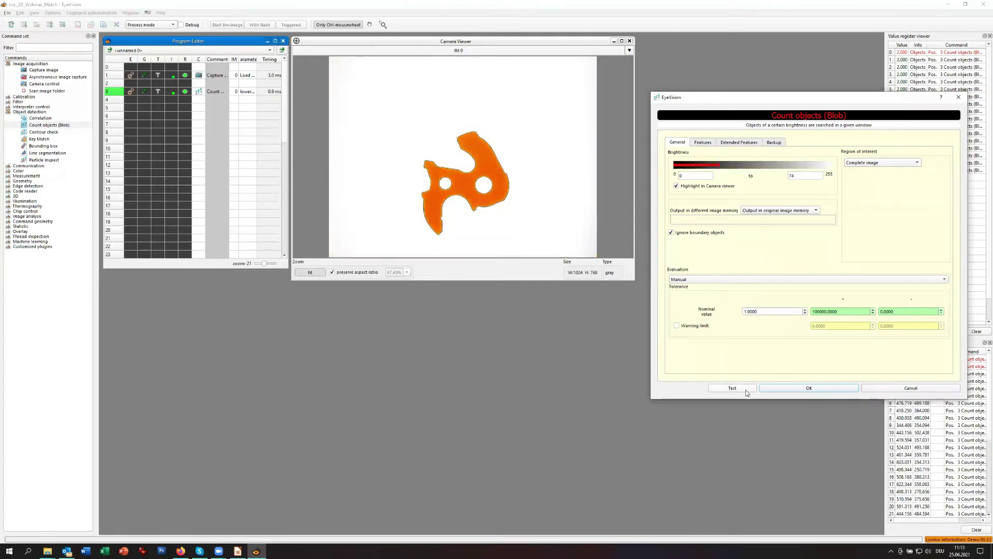
pyautogui.click(776, 389)
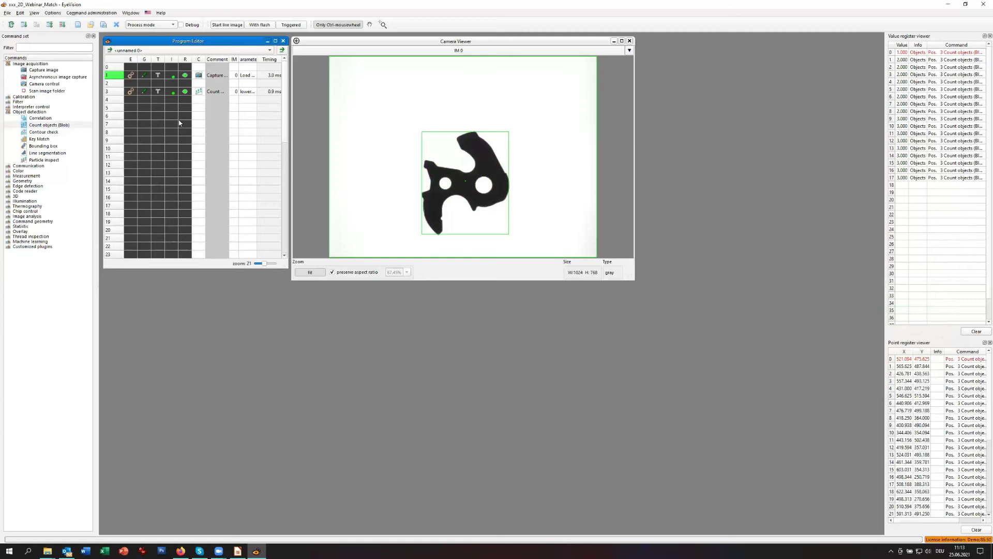
pyautogui.click(199, 110)
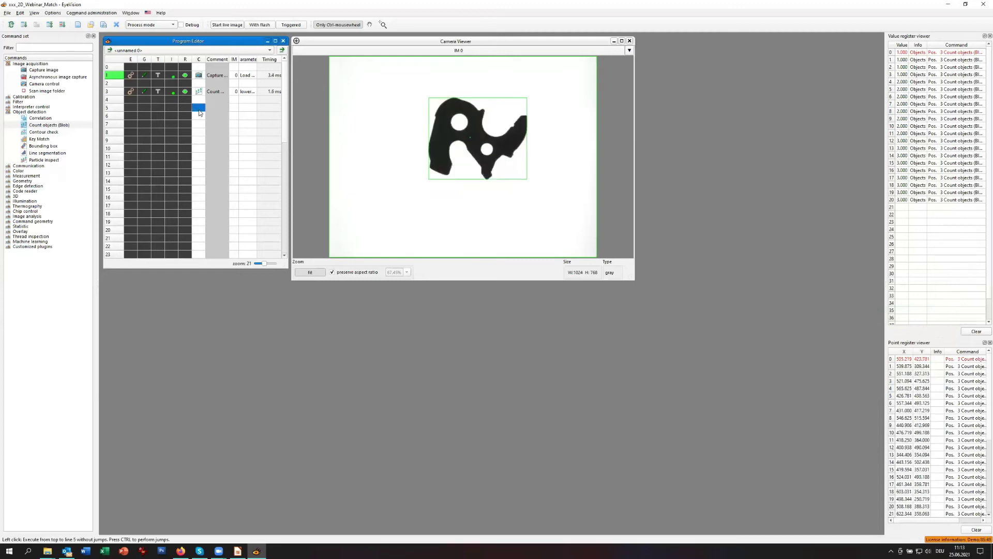
pyautogui.click(200, 111)
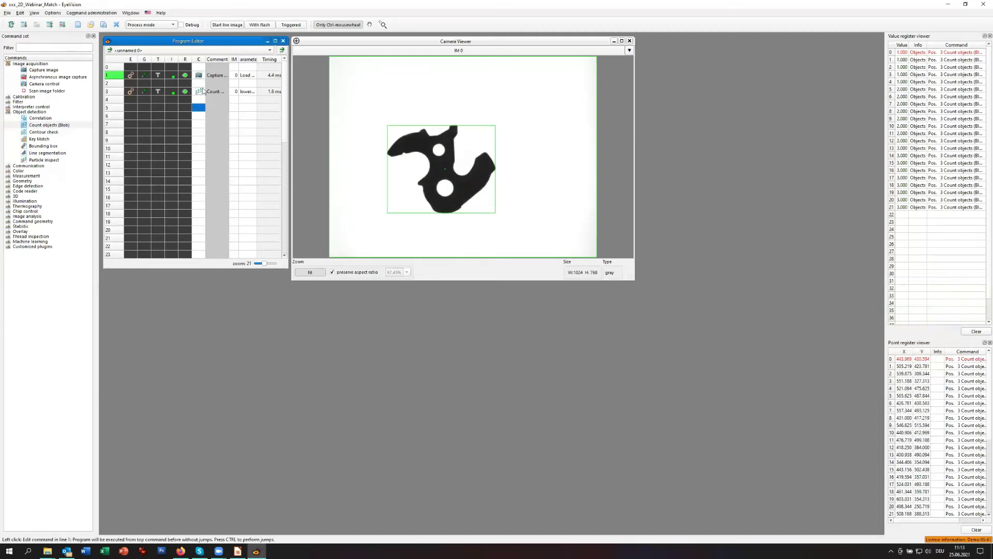
# Reopen the Count objects settings, try moving the lower brightness limit, return it to 0 and accept.
pyautogui.doubleClick(202, 91)
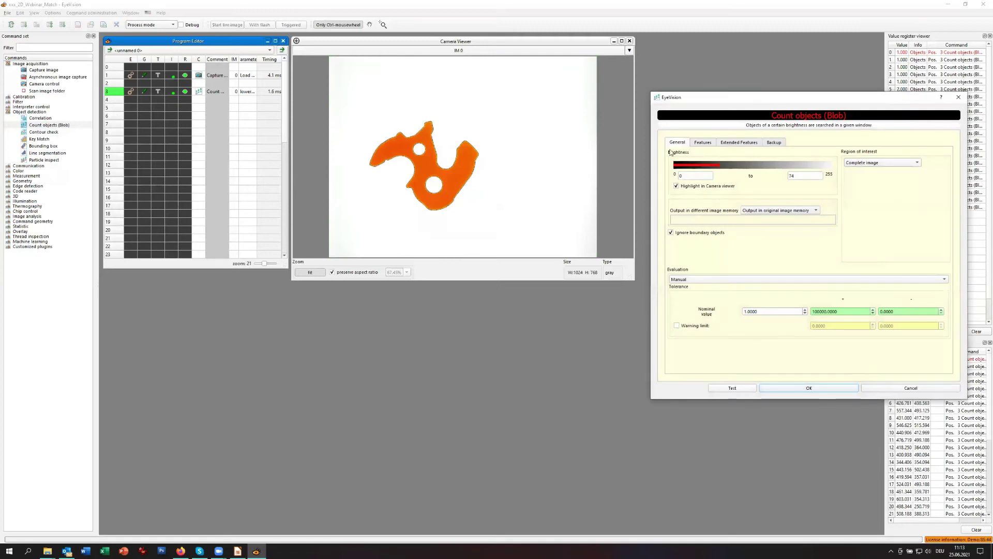
pyautogui.moveTo(681, 170)
pyautogui.mouseDown()
pyautogui.moveTo(697, 175)
pyautogui.moveTo(671, 183)
pyautogui.mouseUp()
pyautogui.moveTo(676, 167)
pyautogui.mouseDown()
pyautogui.moveTo(698, 168)
pyautogui.moveTo(673, 171)
pyautogui.mouseUp()
pyautogui.click(827, 389)
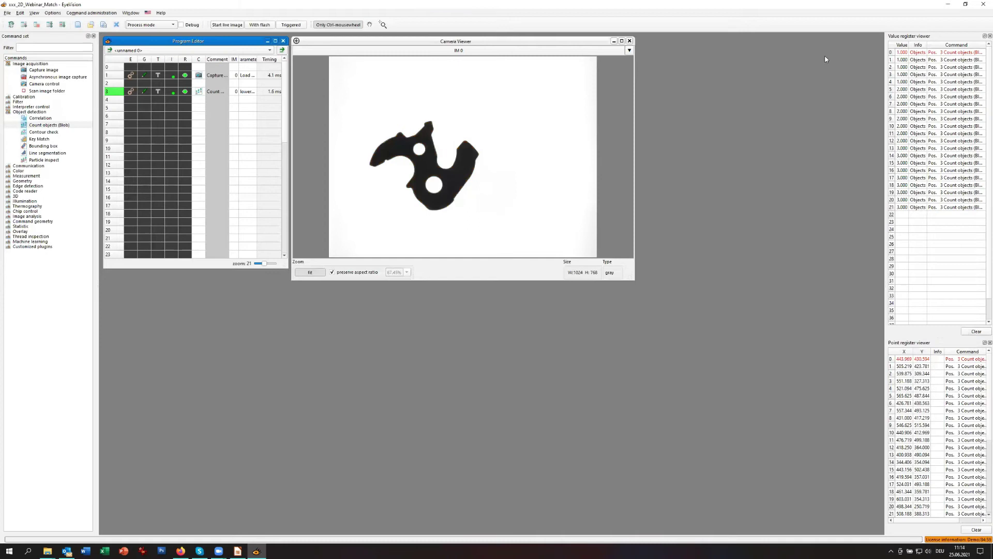
# Execute the whole program repeatedly to check the object count and position registers on the training images.
pyautogui.click(23, 24)
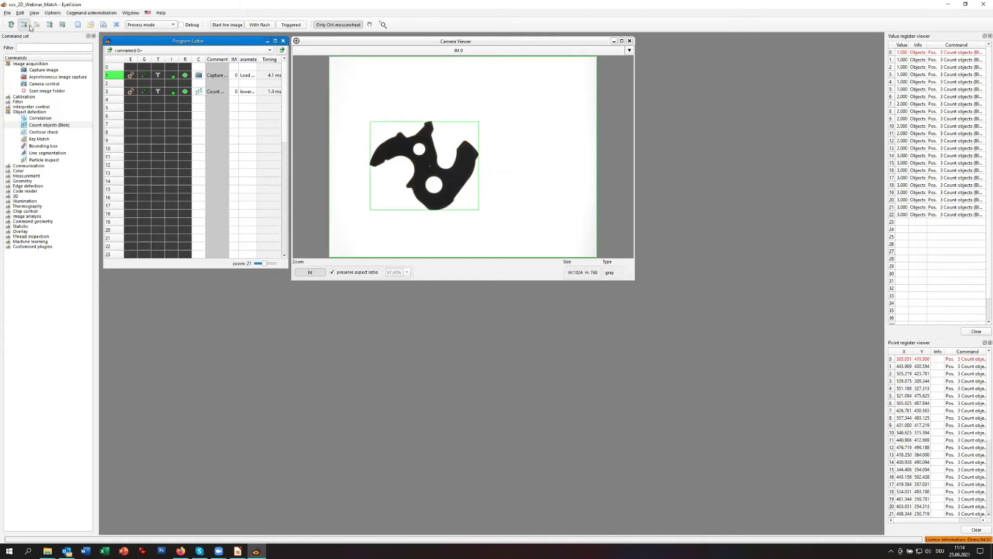
pyautogui.click(25, 25)
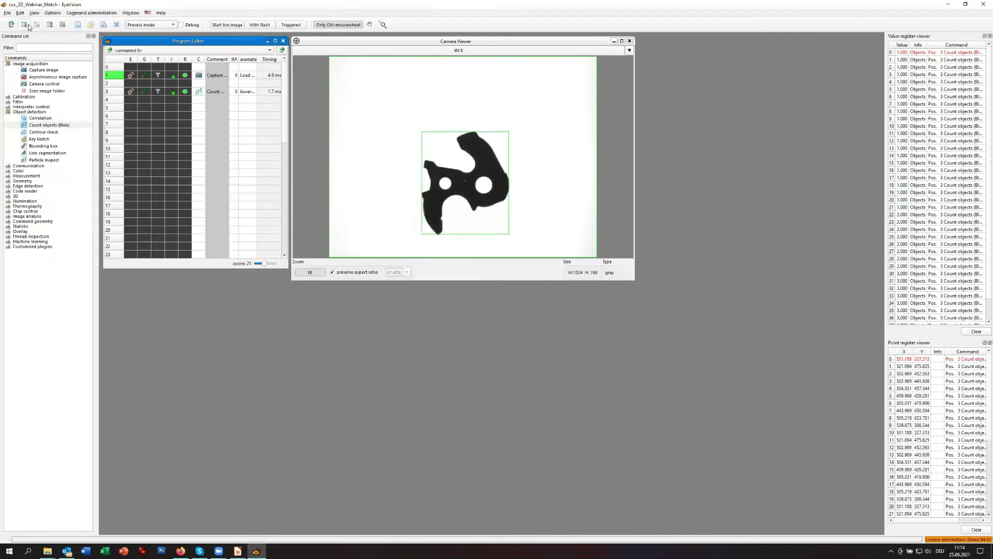
pyautogui.click(29, 26)
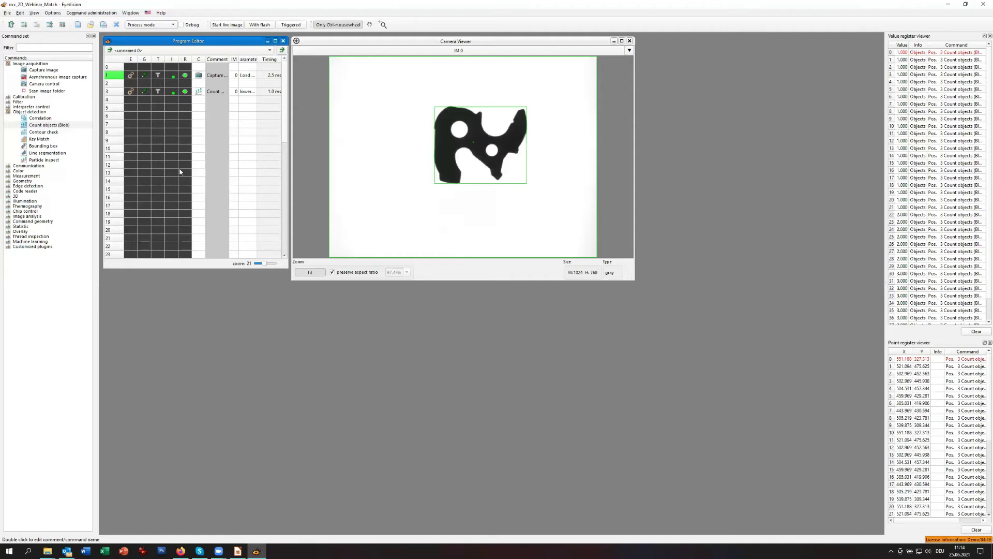
# Use the last result as the nominal value of Count objects, set the upper tolerance to 0, then test and accept.
pyautogui.rightClick(199, 92)
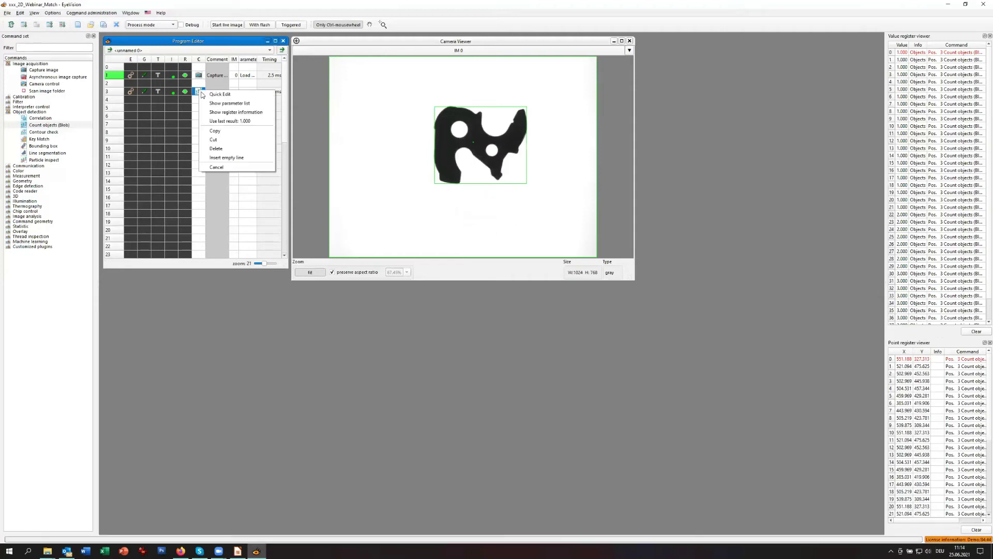
pyautogui.click(232, 121)
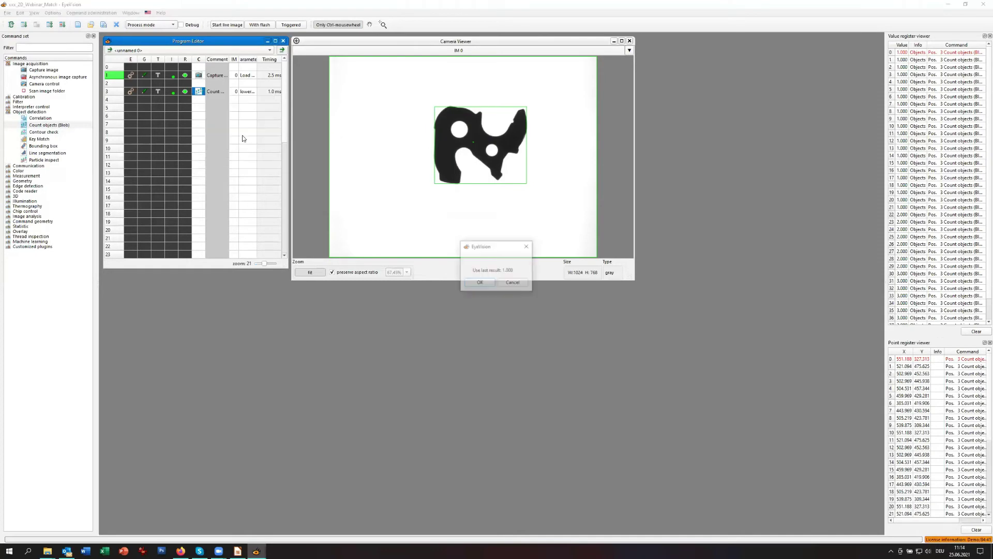
pyautogui.click(480, 282)
pyautogui.hotkey('shift', 'Tab')
pyautogui.write('0')
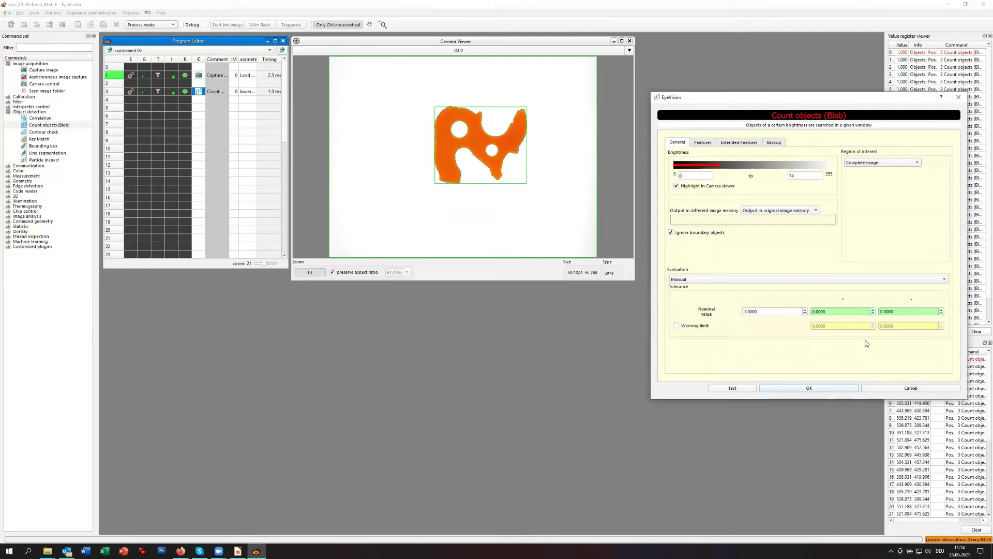
pyautogui.click(732, 388)
pyautogui.click(809, 389)
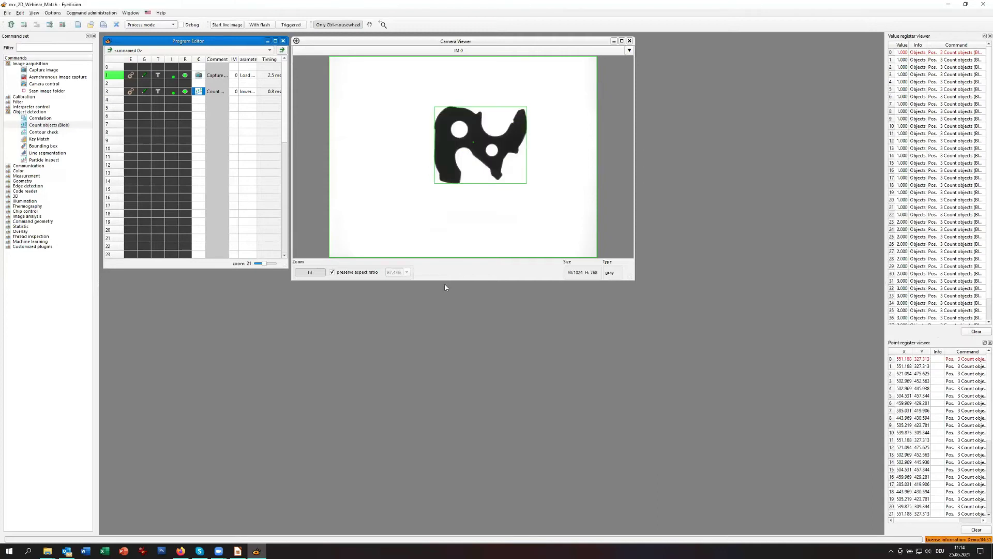
# Execute the program down to line 9 repeatedly to check Count objects on the following training images.
pyautogui.click(200, 141)
pyautogui.click(200, 141)
pyautogui.click(200, 142)
pyautogui.click(199, 141)
pyautogui.click(200, 141)
pyautogui.click(199, 141)
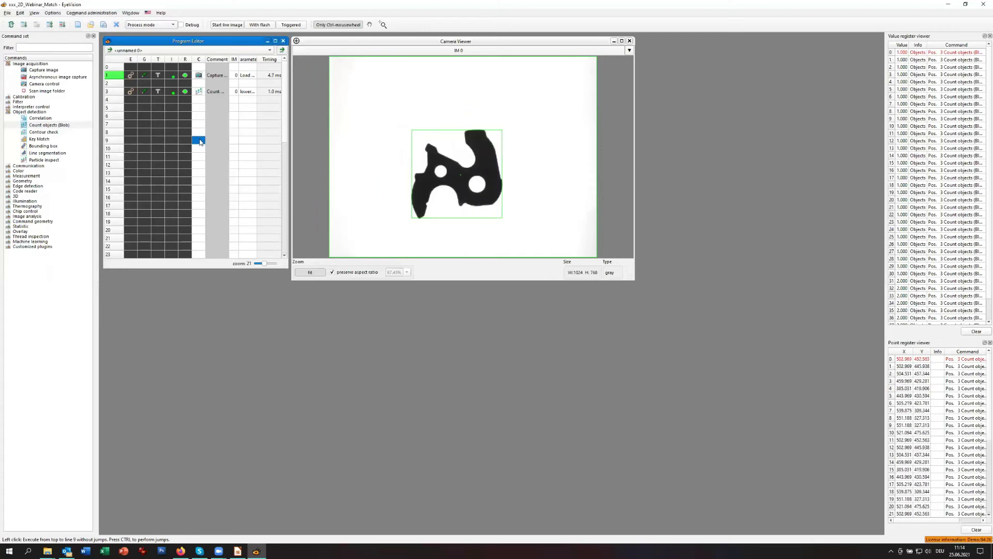
pyautogui.click(200, 142)
pyautogui.click(200, 141)
pyautogui.click(201, 141)
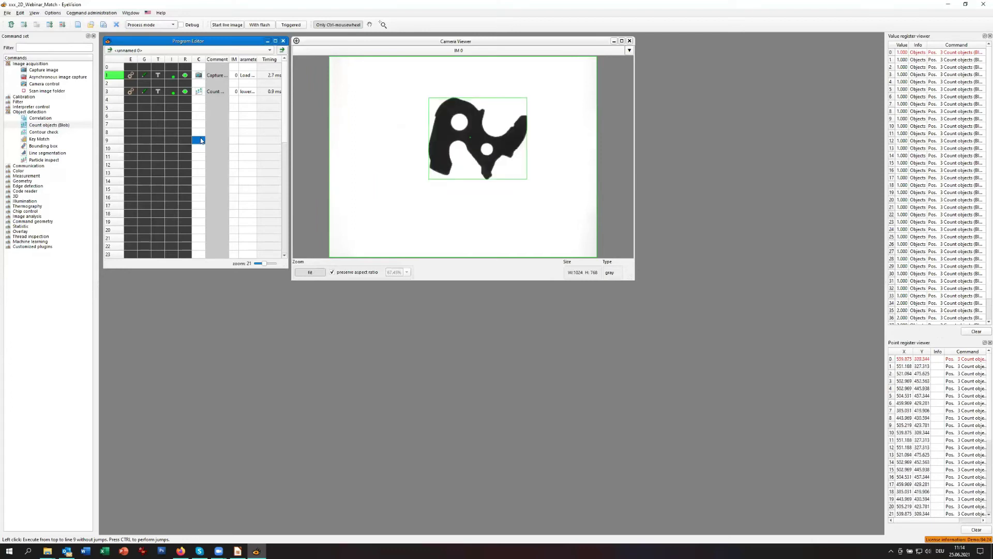
# Set the nominal value of Count objects to 2 and execute the program down to line 7 on several images.
pyautogui.click(198, 92)
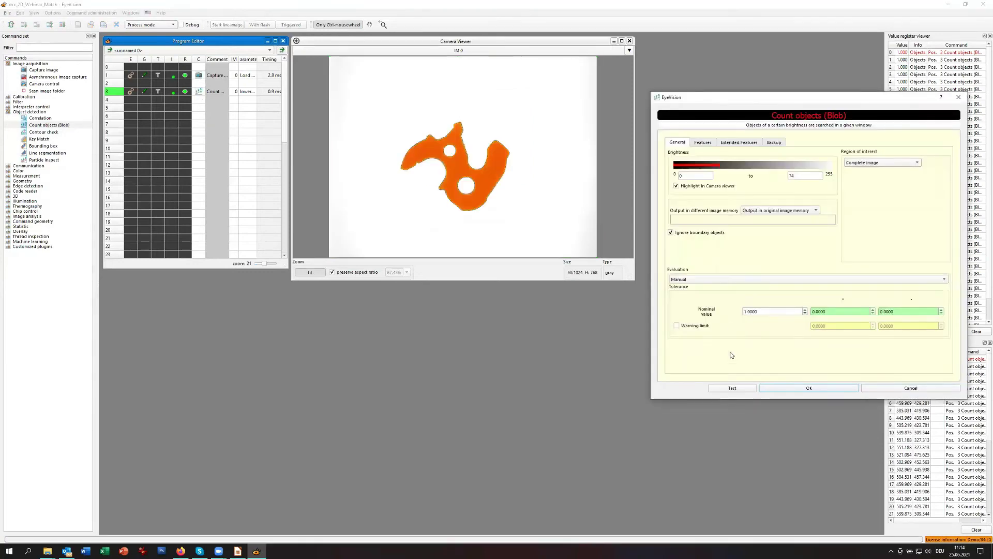
pyautogui.hotkey('ctrl', 'a')
pyautogui.write('2')
pyautogui.click(791, 389)
pyautogui.click(202, 123)
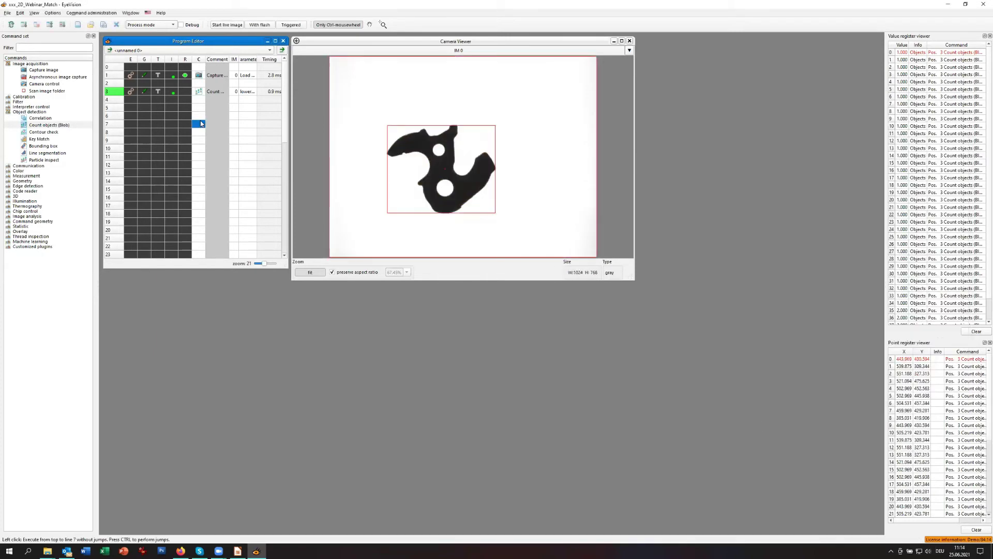
pyautogui.click(202, 123)
pyautogui.click(202, 123)
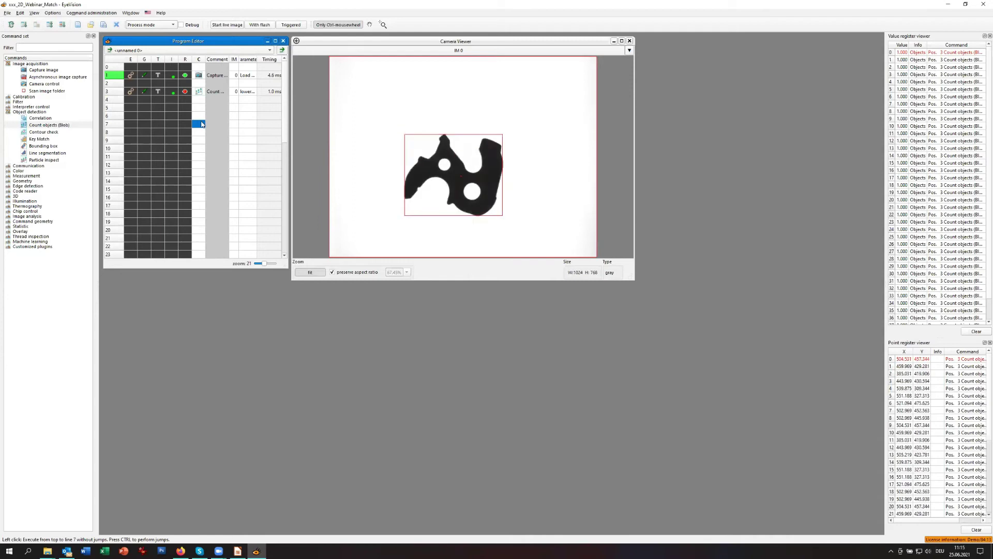
# Set the Count objects brightness range to 145 to 255 so the bright holes are detected, and accept.
pyautogui.doubleClick(204, 93)
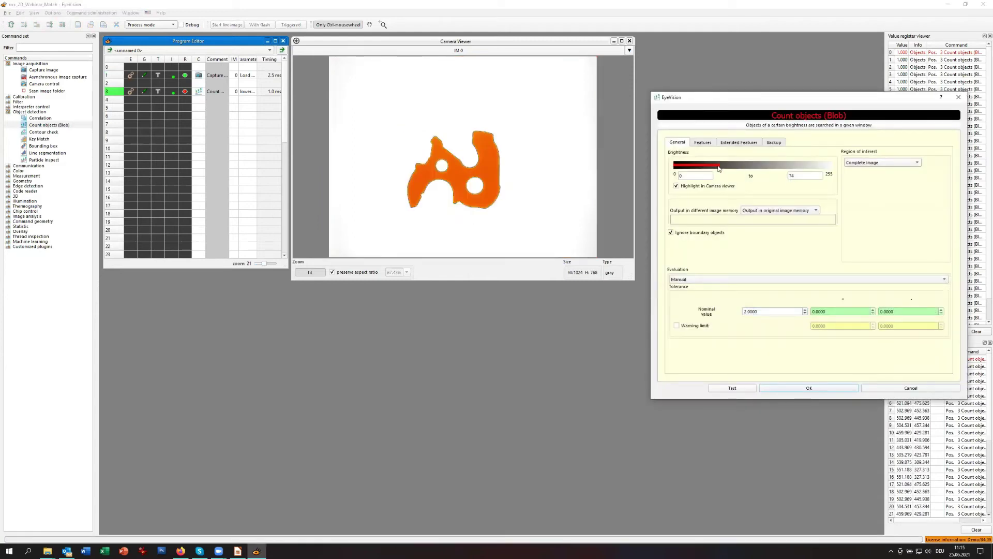
pyautogui.moveTo(719, 167); pyautogui.dragTo(827, 166)
pyautogui.moveTo(692, 168); pyautogui.dragTo(765, 173)
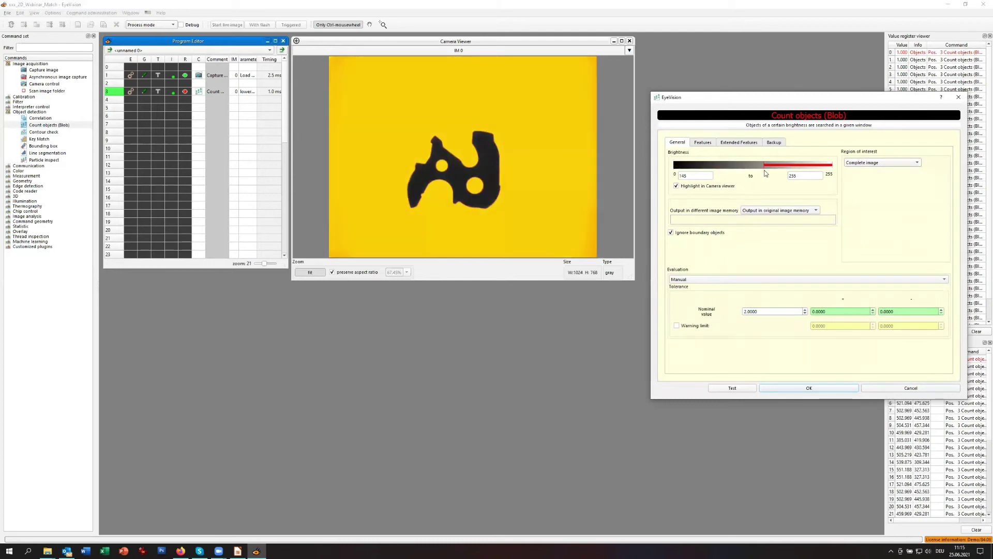
pyautogui.click(709, 391)
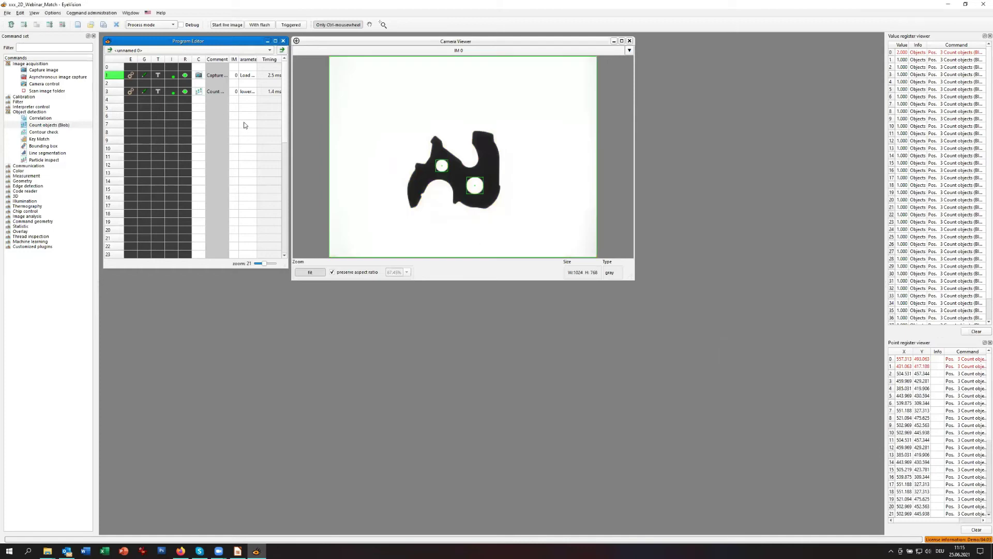
# Execute the program down to line 6 repeatedly to check the hole detection on further training images.
pyautogui.click(201, 118)
pyautogui.click(201, 118)
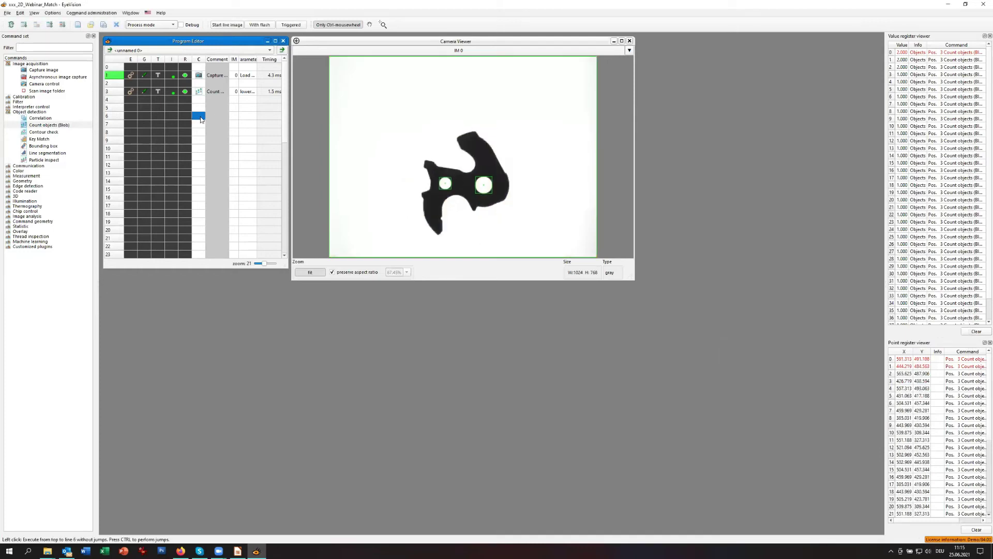
pyautogui.click(200, 118)
pyautogui.click(202, 120)
pyautogui.click(203, 120)
pyautogui.click(202, 121)
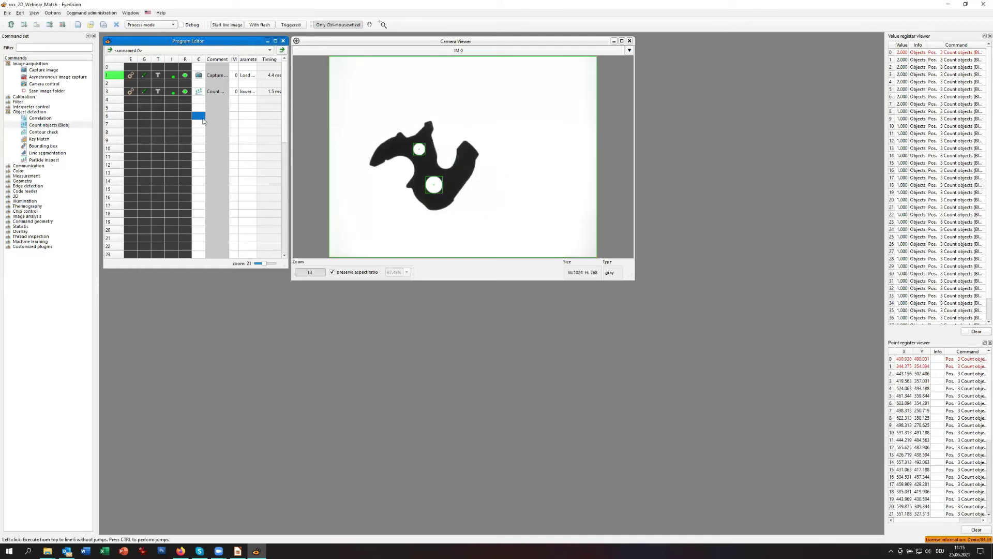
pyautogui.click(204, 121)
pyautogui.click(203, 121)
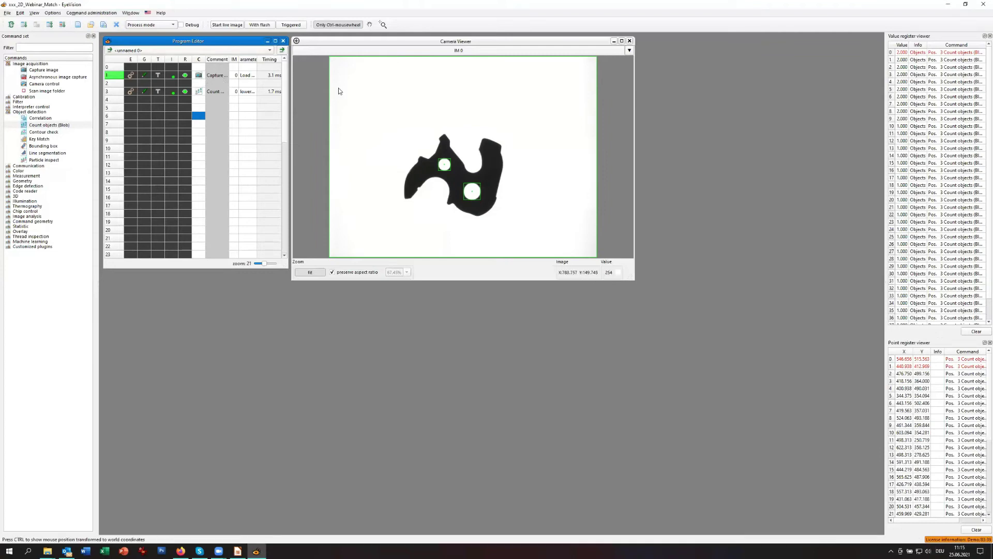
# Show the context help and close the value register viewer and the point register viewer.
pyautogui.click(161, 12)
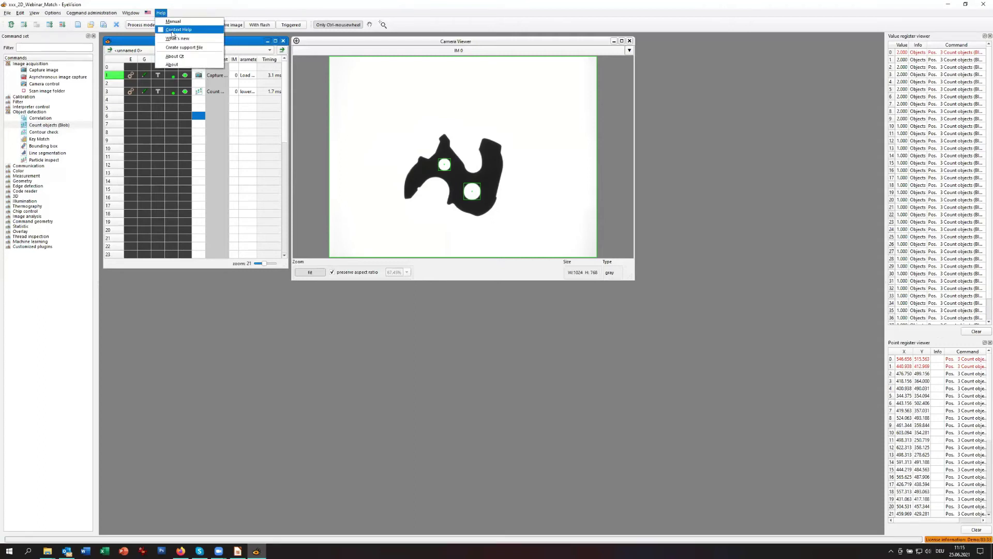
pyautogui.click(178, 30)
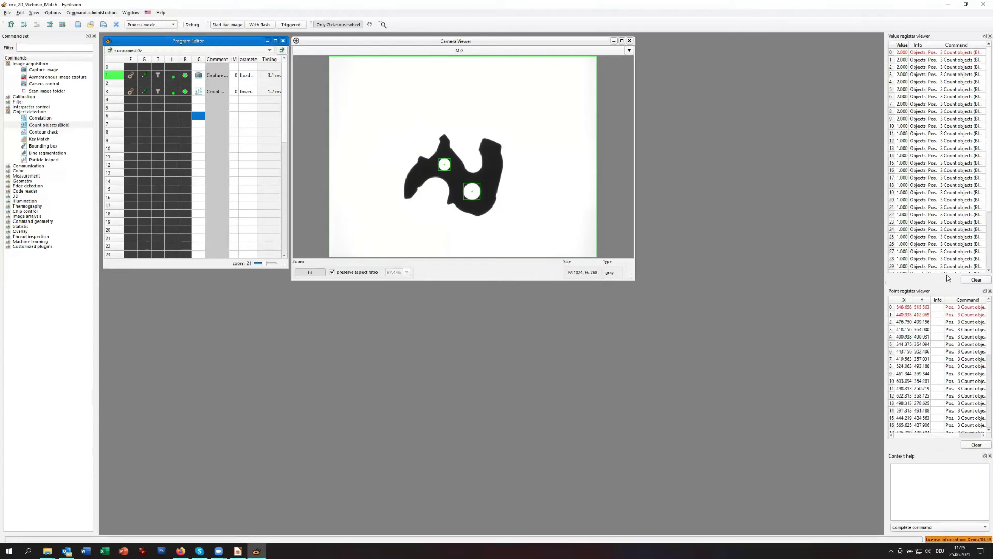
pyautogui.click(989, 35)
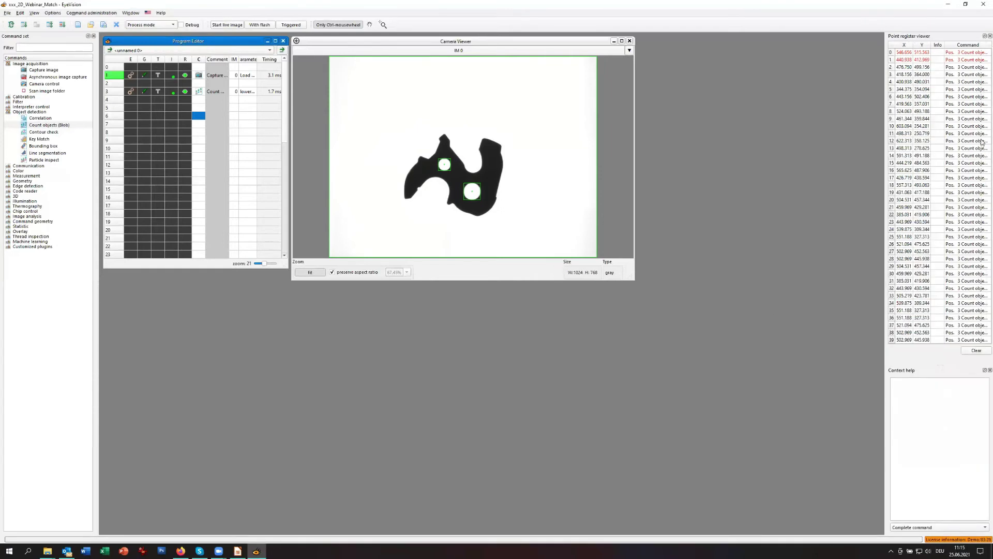
pyautogui.click(989, 36)
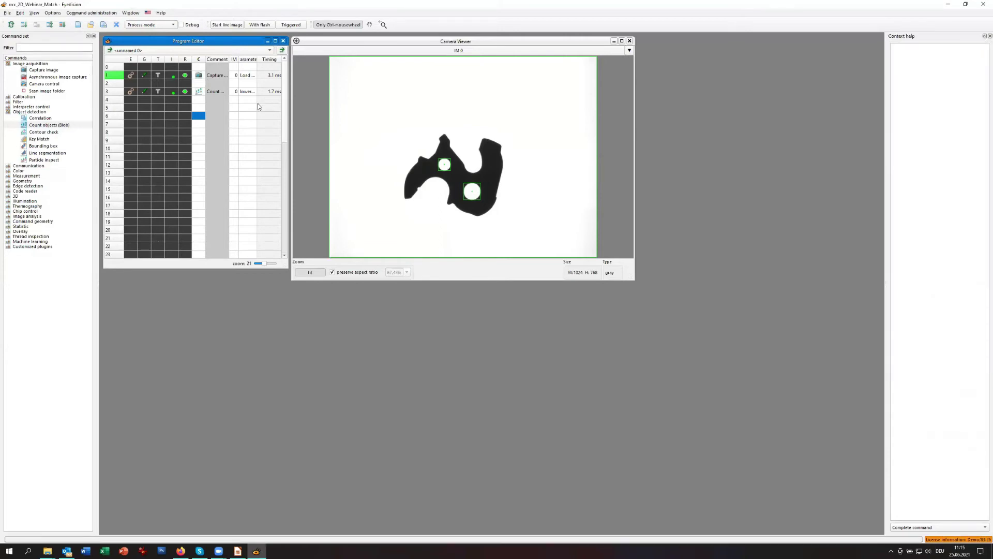
# Read through the context help for Count objects (Blob) in a widened view, then close the command settings and the help.
pyautogui.doubleClick(199, 91)
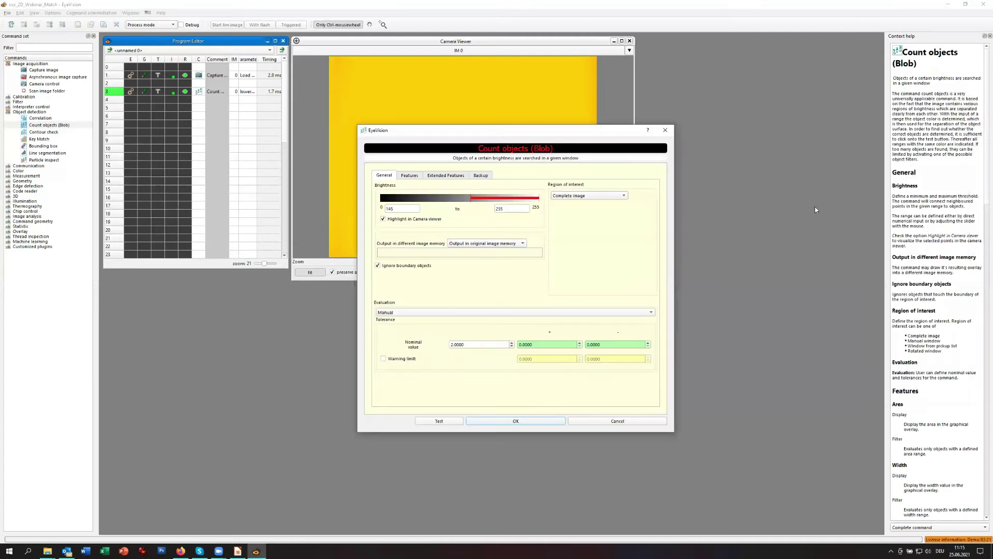
pyautogui.moveTo(881, 236); pyautogui.dragTo(794, 237)
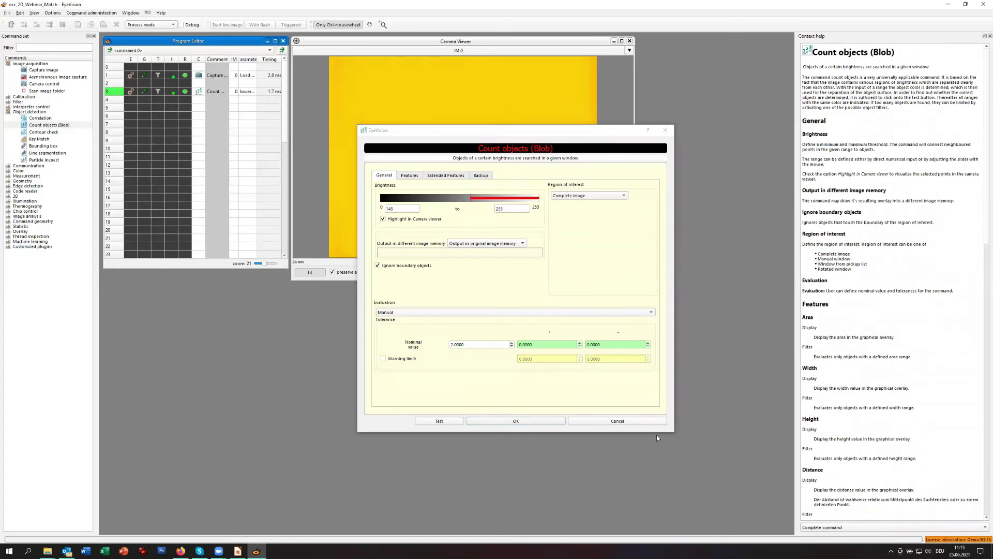
pyautogui.scroll(-15, 883, 156)
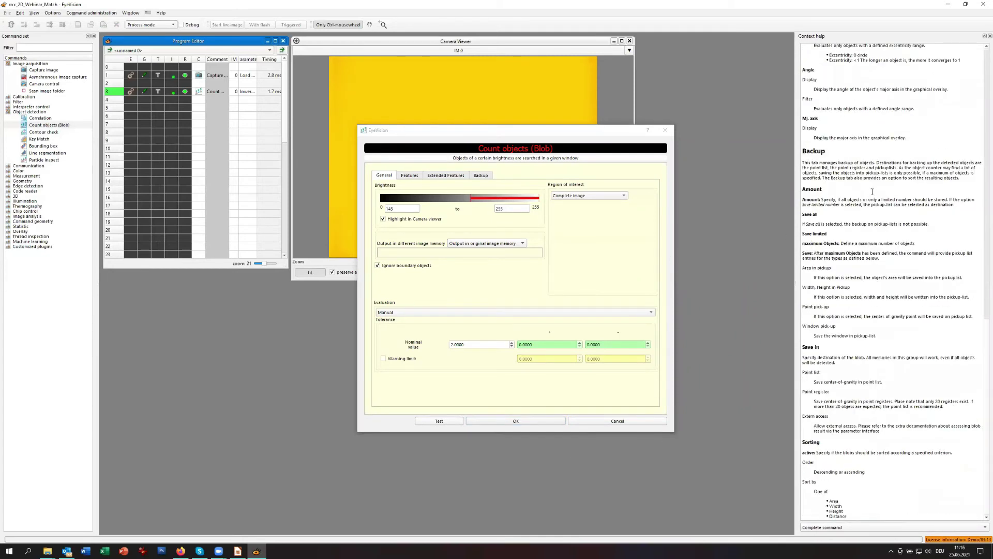
pyautogui.scroll(15, 877, 192)
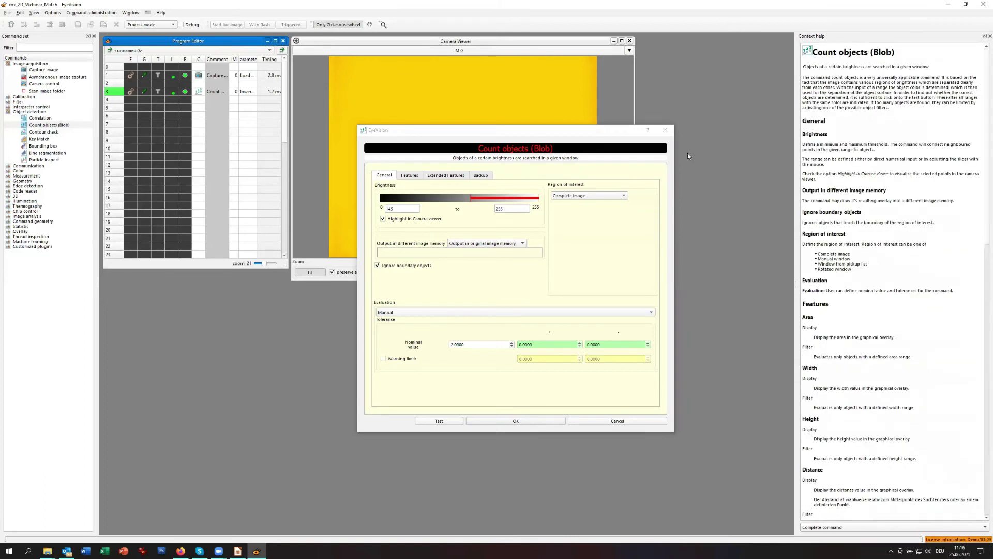
pyautogui.click(665, 130)
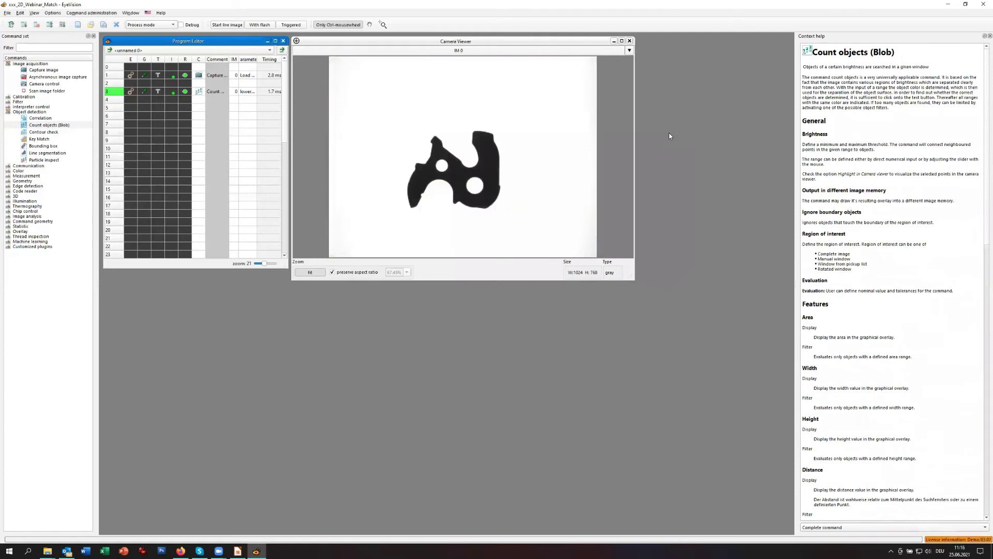
pyautogui.click(990, 36)
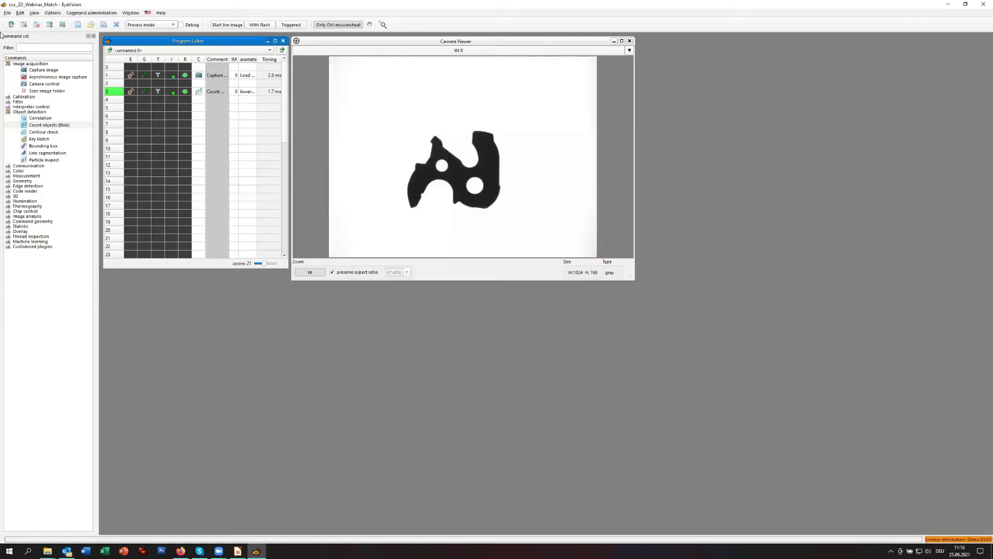
# Use the layout editor to set Background.png as the stretched background image of the workspace.
pyautogui.click(131, 13)
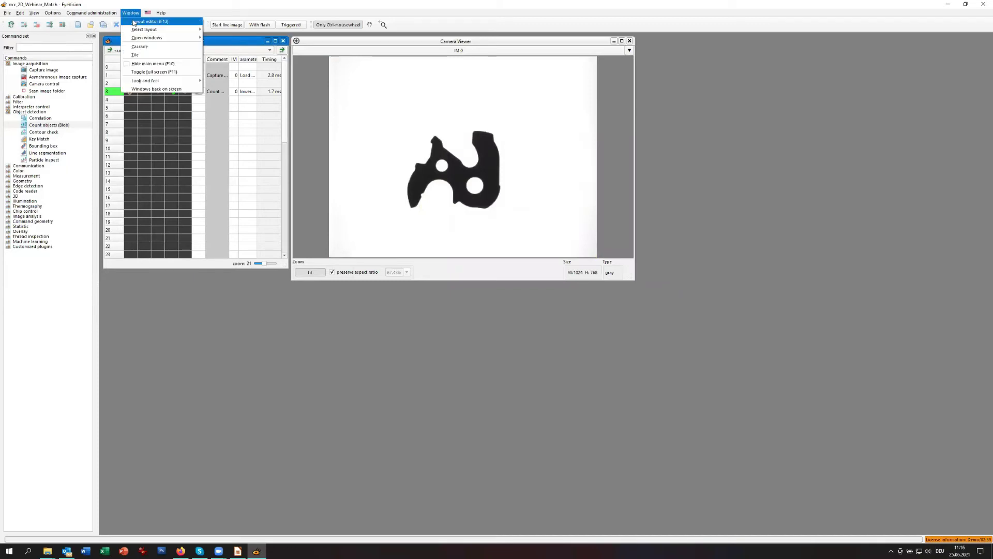
pyautogui.click(134, 22)
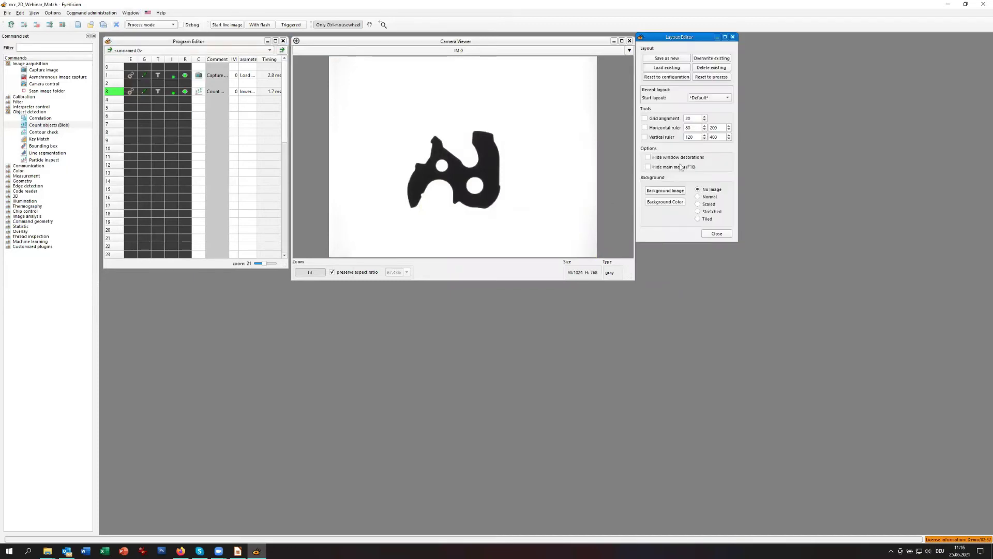
pyautogui.click(676, 194)
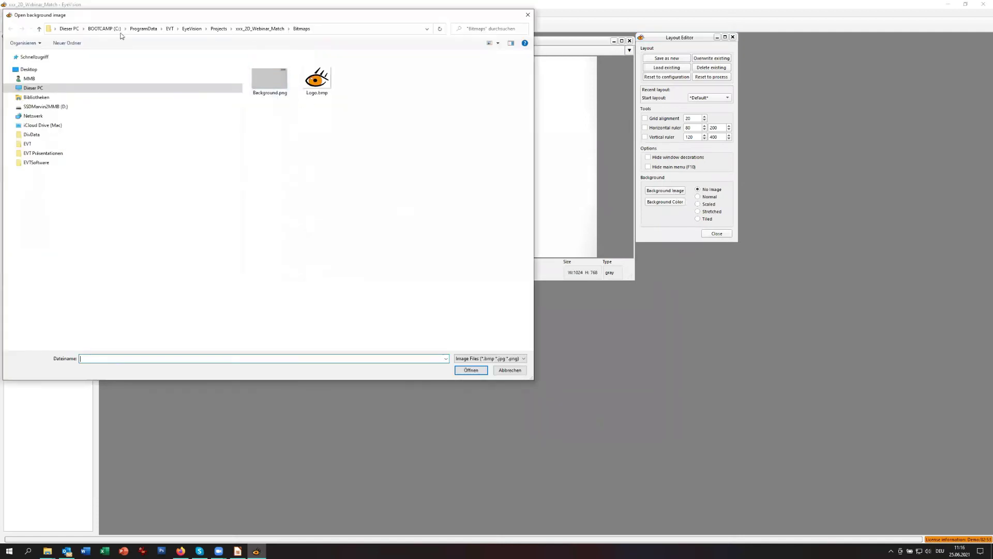
pyautogui.doubleClick(279, 89)
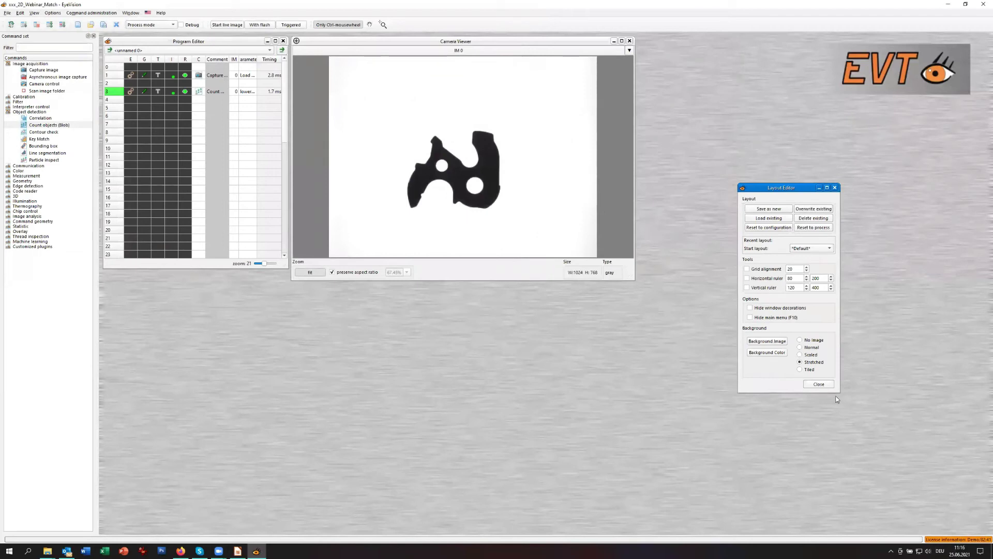
# Save the current arrangement as a new layout named DevProgram, make it the start layout and close the layout editor.
pyautogui.click(776, 209)
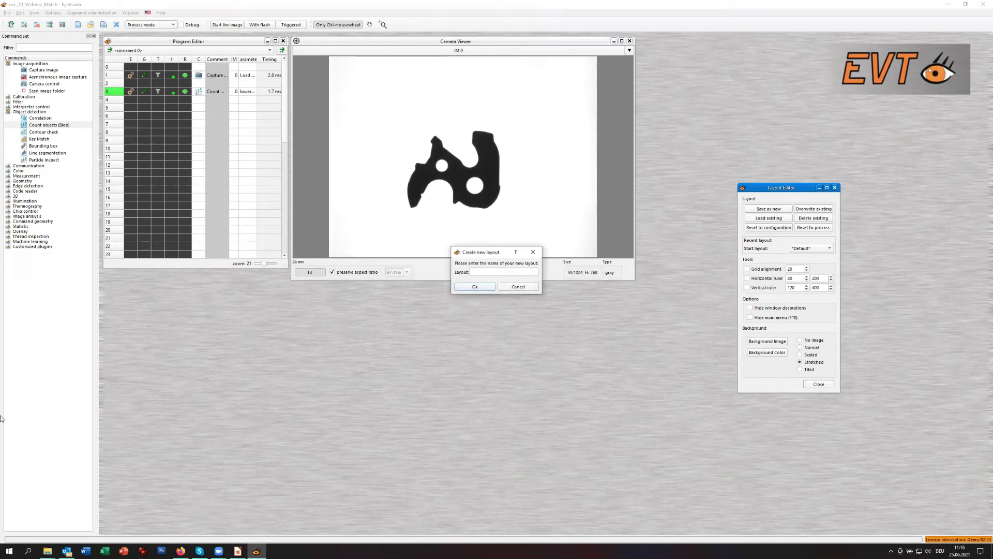
pyautogui.click(495, 270)
pyautogui.press('Return')
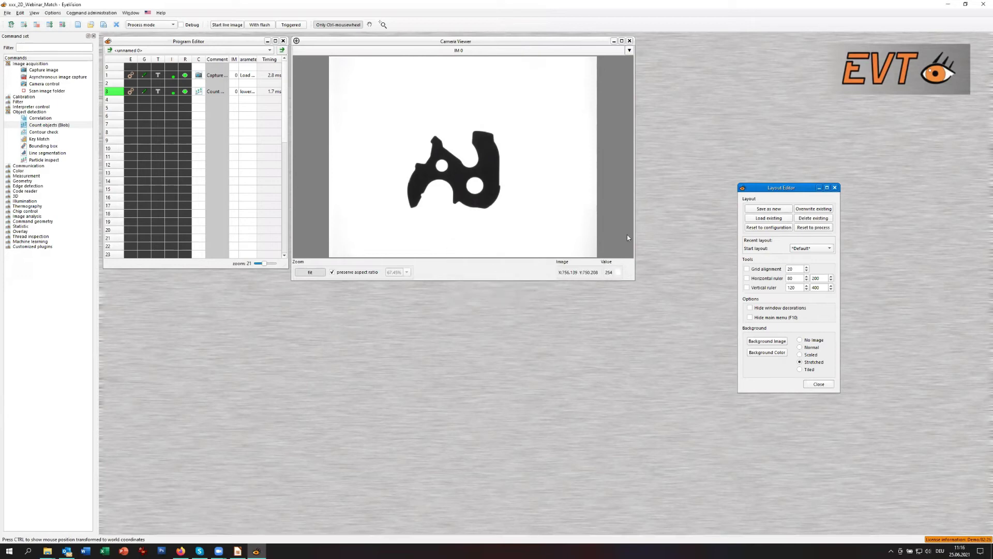
pyautogui.click(815, 250)
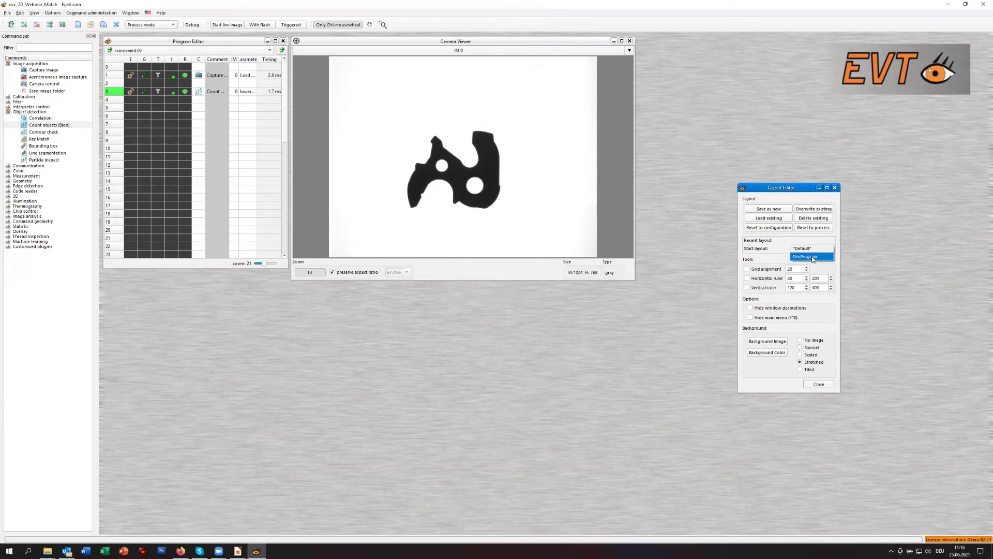
pyautogui.click(812, 256)
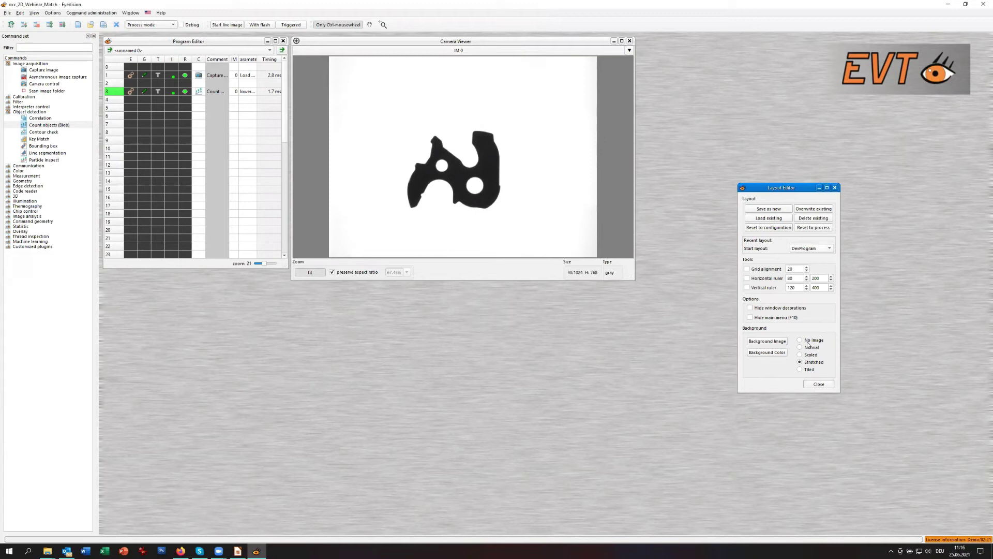
pyautogui.click(818, 384)
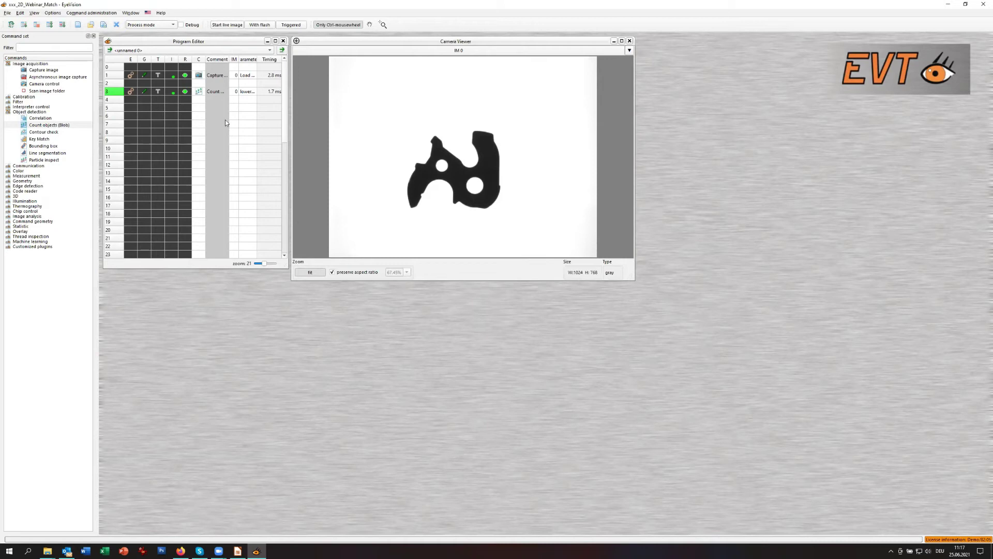
# Add the Process capability plugin's statistics display and place it in the empty workspace area below the camera viewer's height.
pyautogui.click(35, 13)
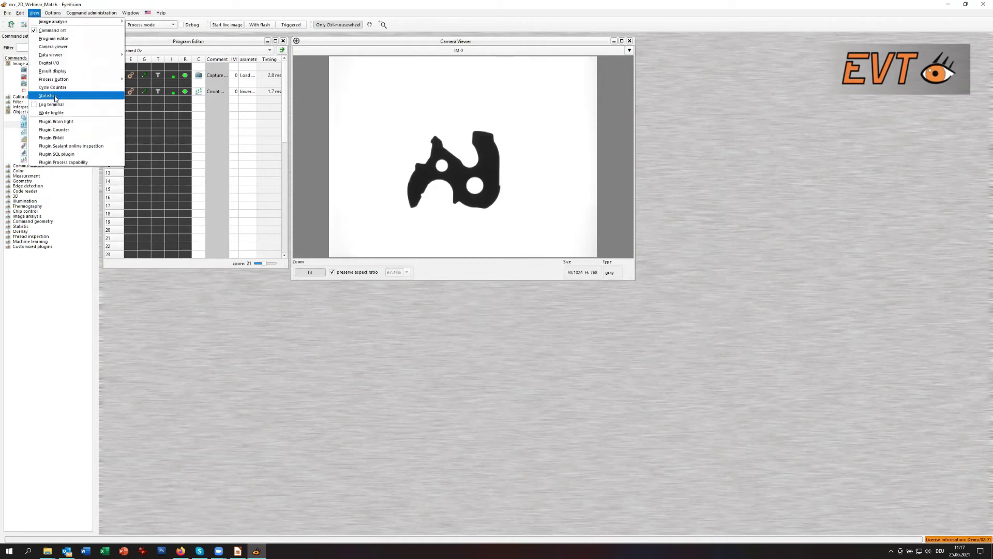
pyautogui.click(62, 163)
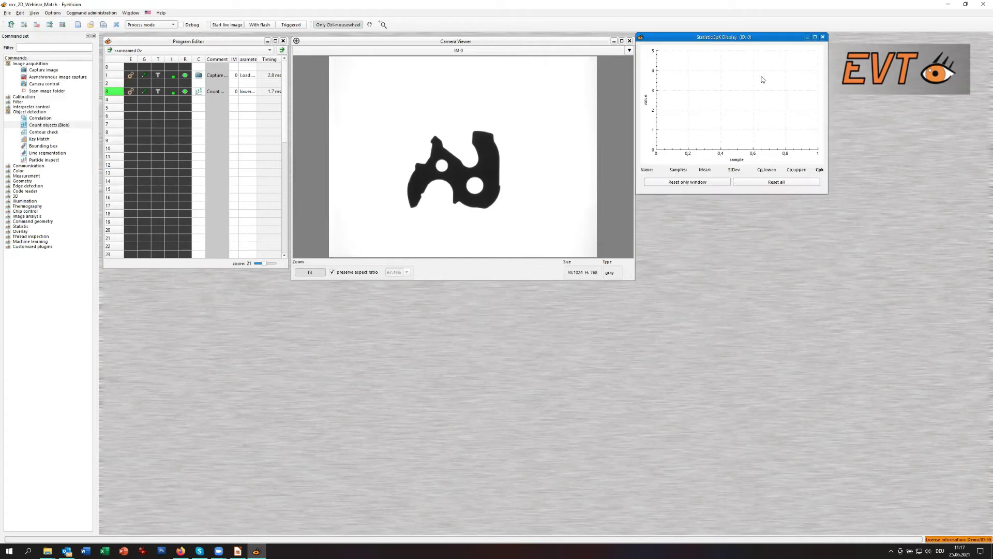
pyautogui.moveTo(733, 38); pyautogui.dragTo(756, 332)
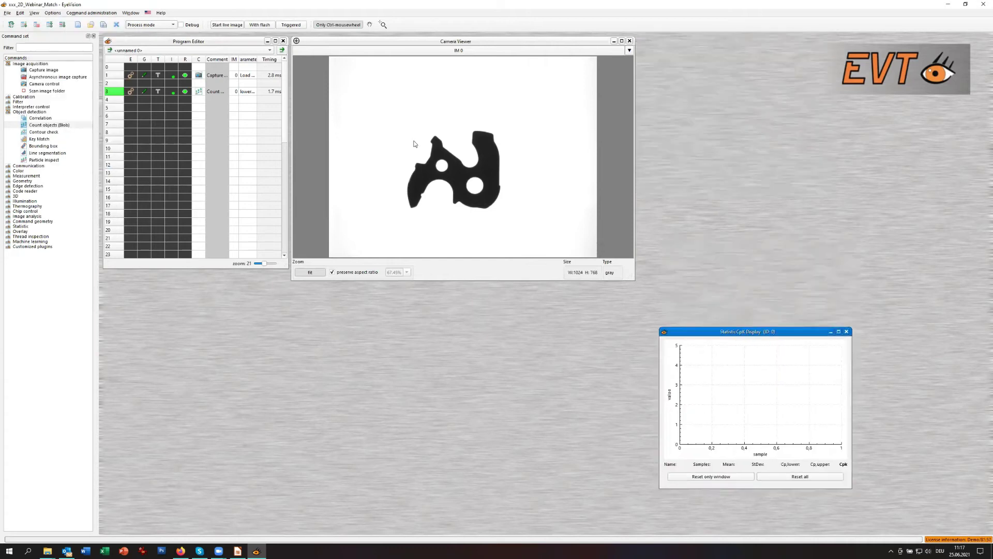
pyautogui.click(35, 12)
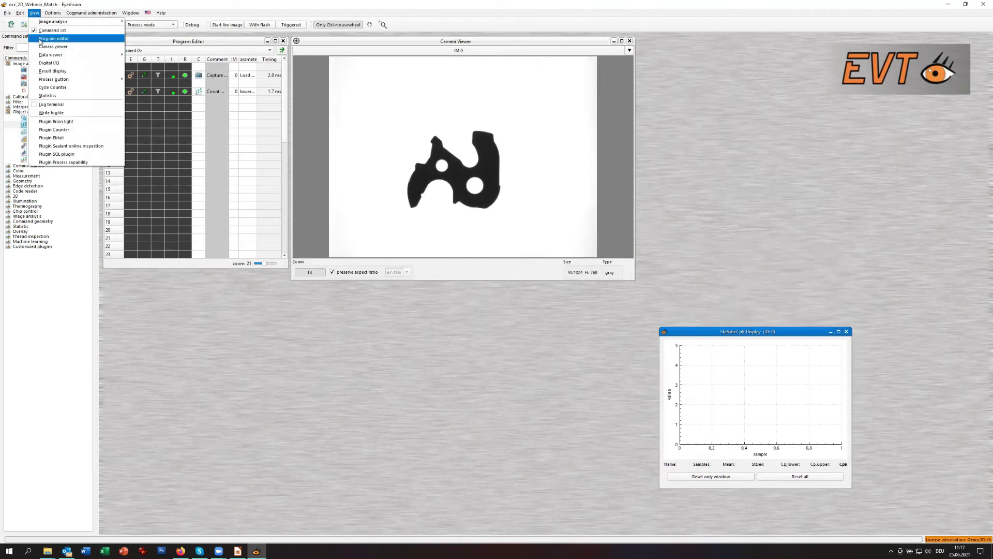
pyautogui.moveTo(21, 13)
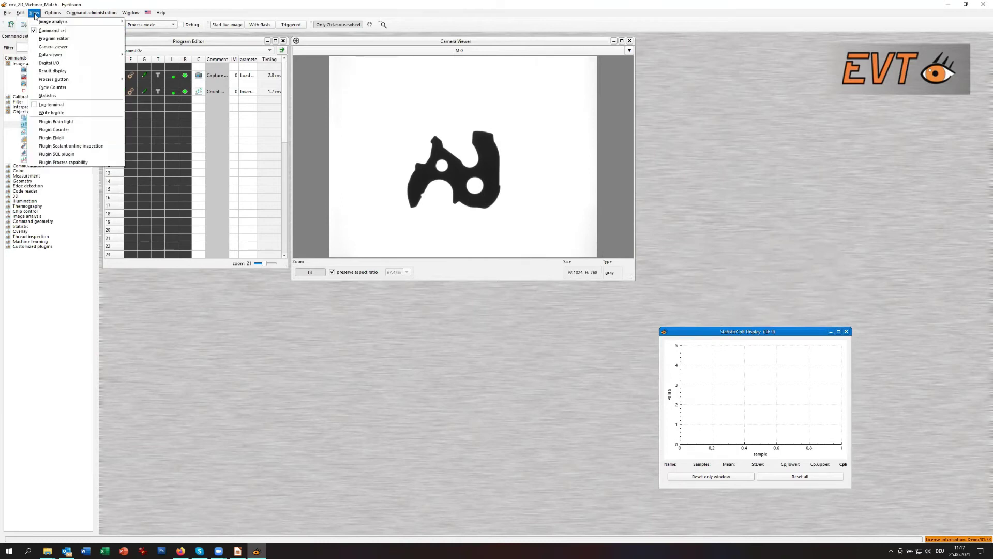
# Add Start and Stop process buttons beside the camera viewer and move the statistics display directly beneath them.
pyautogui.moveTo(94, 81)
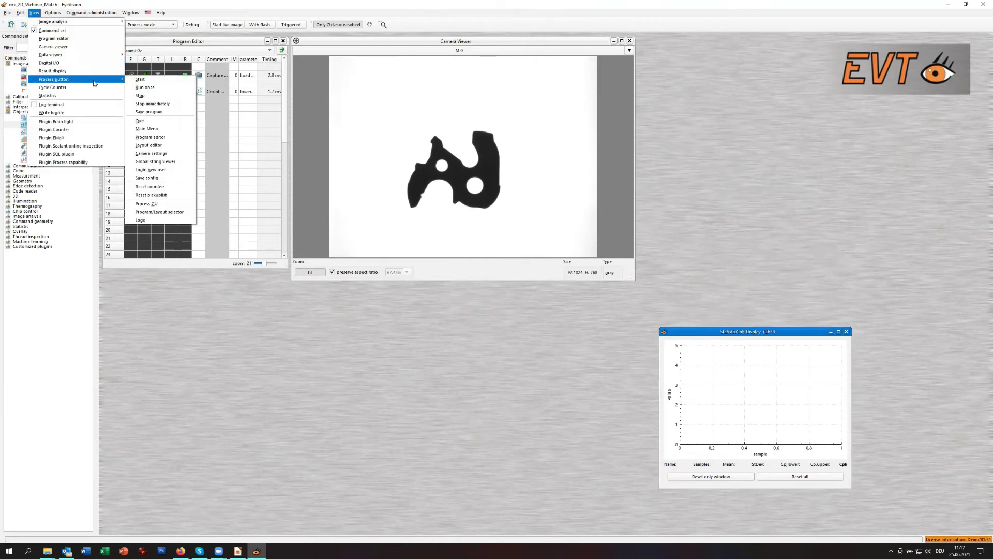
pyautogui.click(145, 80)
pyautogui.moveTo(103, 35); pyautogui.dragTo(680, 128)
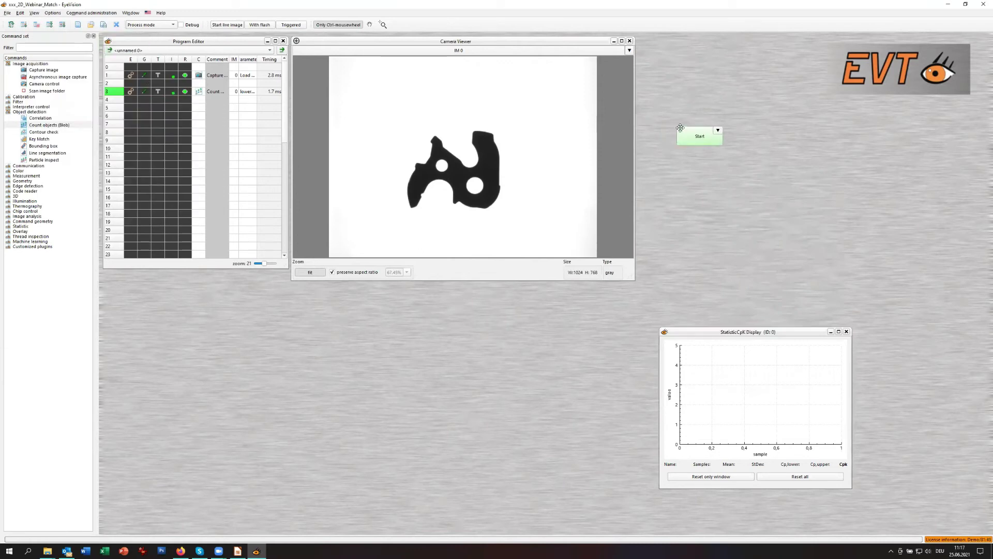
pyautogui.click(34, 13)
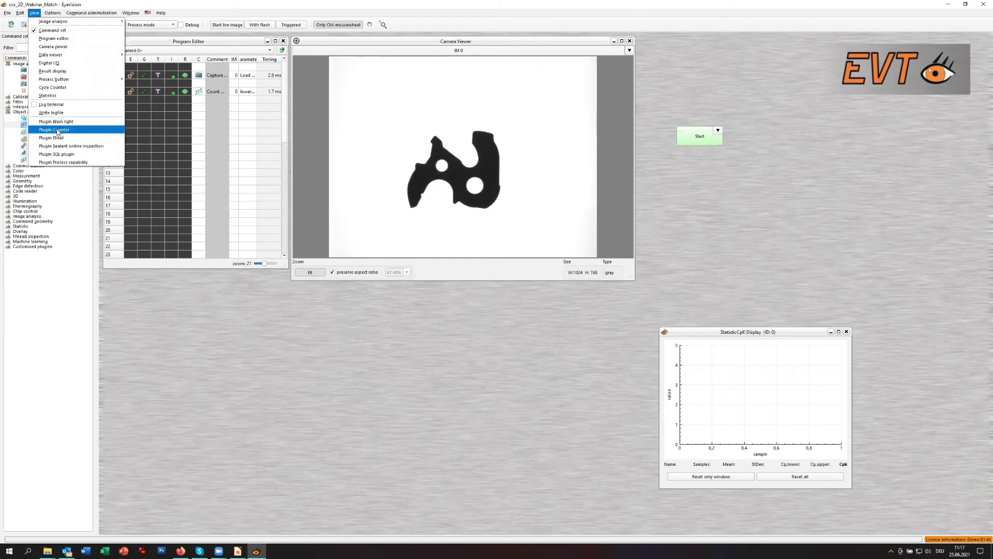
pyautogui.moveTo(66, 81)
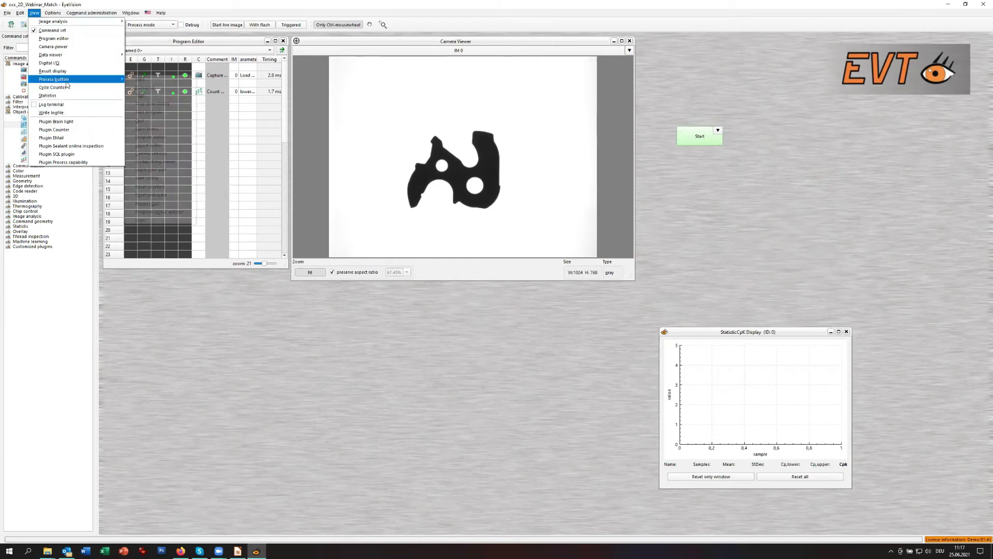
pyautogui.click(148, 96)
pyautogui.moveTo(103, 35); pyautogui.dragTo(682, 152)
pyautogui.moveTo(734, 332); pyautogui.dragTo(757, 182)
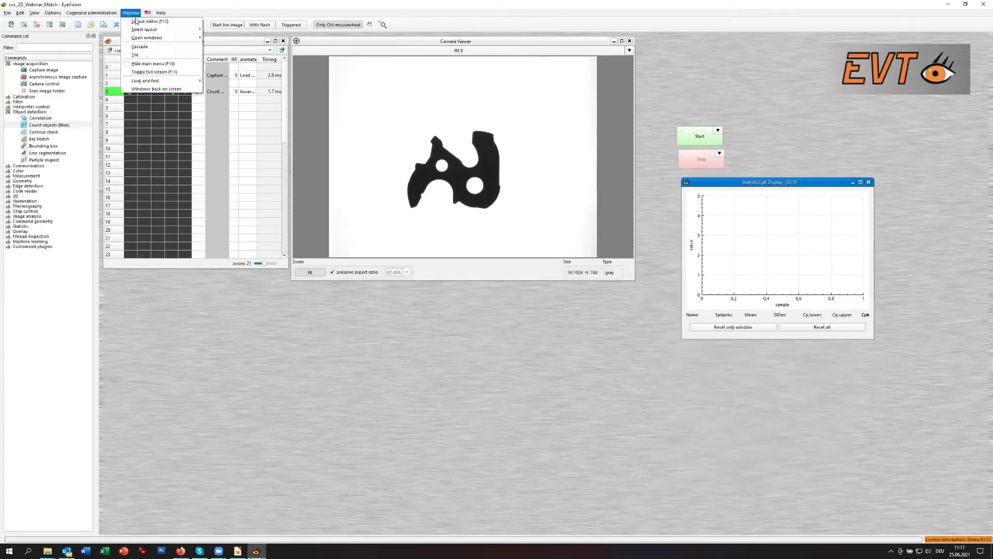
# Overwrite the existing DevProgram layout with the current arrangement, close the layout editor and check the list of selectable layouts.
pyautogui.click(137, 22)
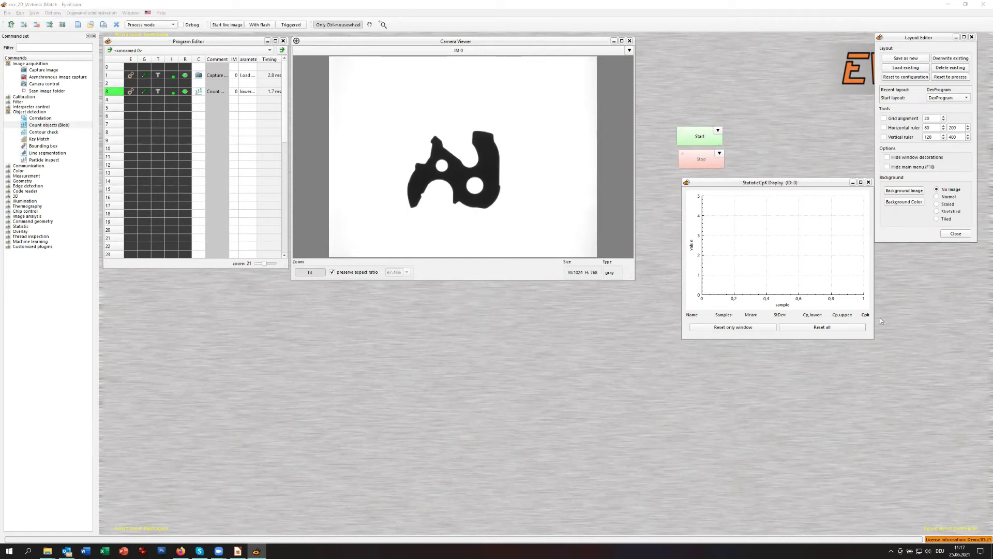
pyautogui.click(948, 58)
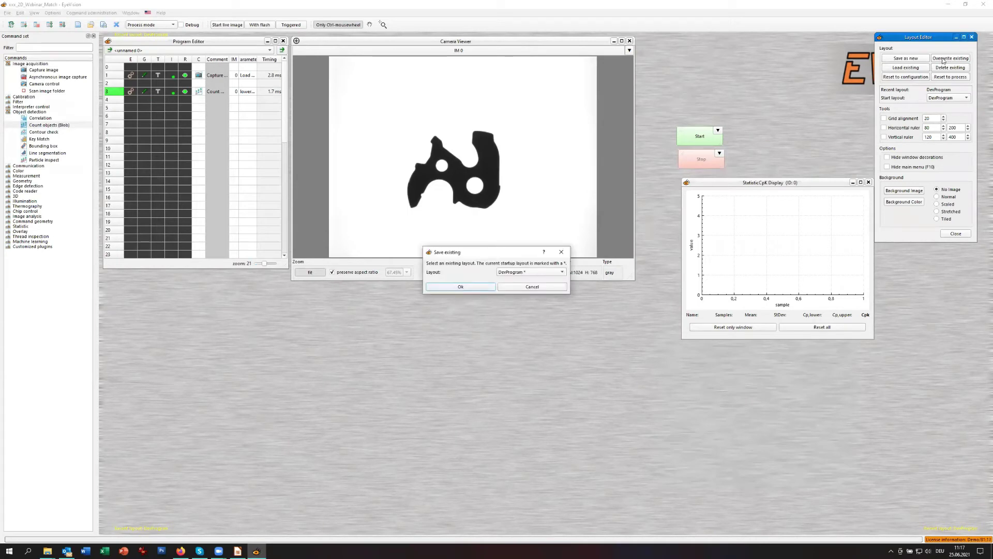
pyautogui.click(465, 287)
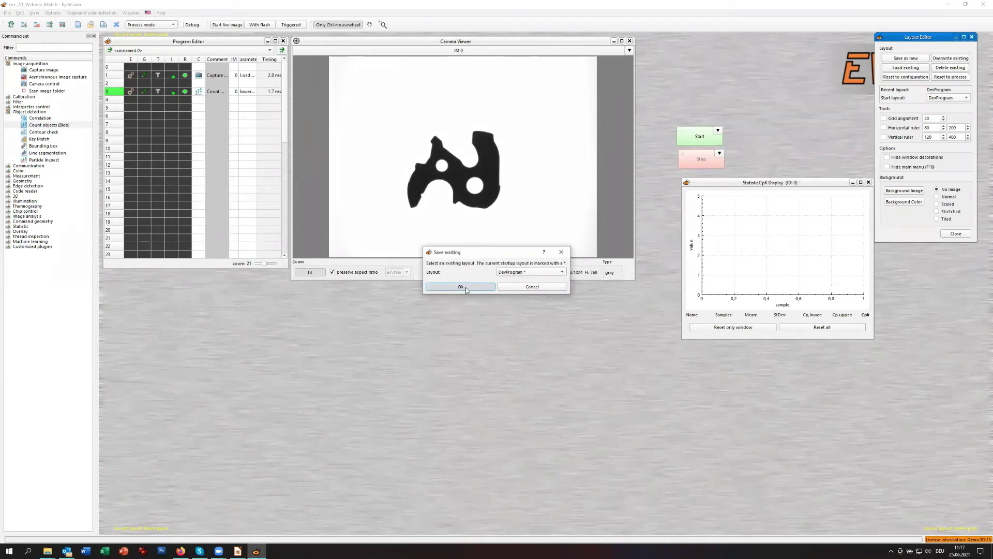
pyautogui.click(956, 234)
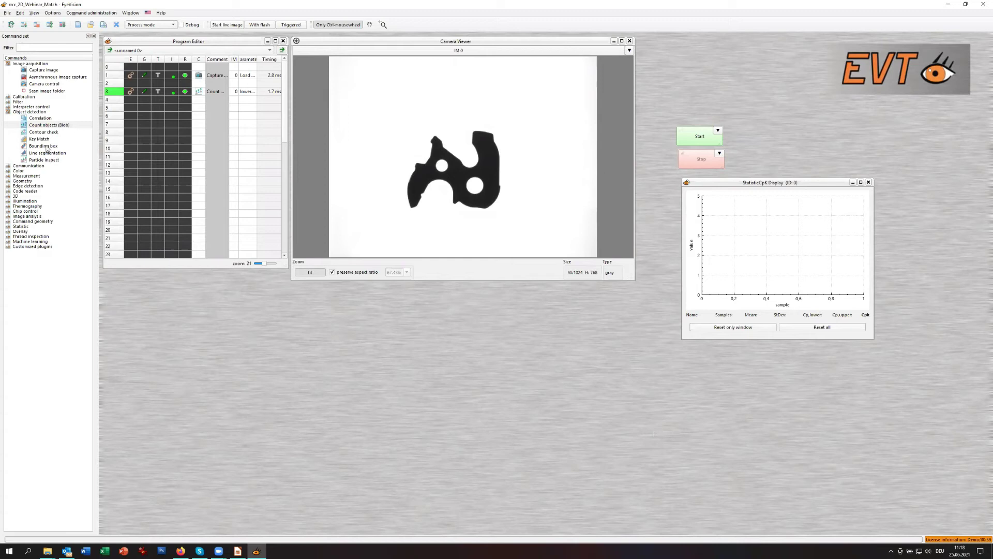
pyautogui.click(132, 13)
pyautogui.moveTo(135, 40)
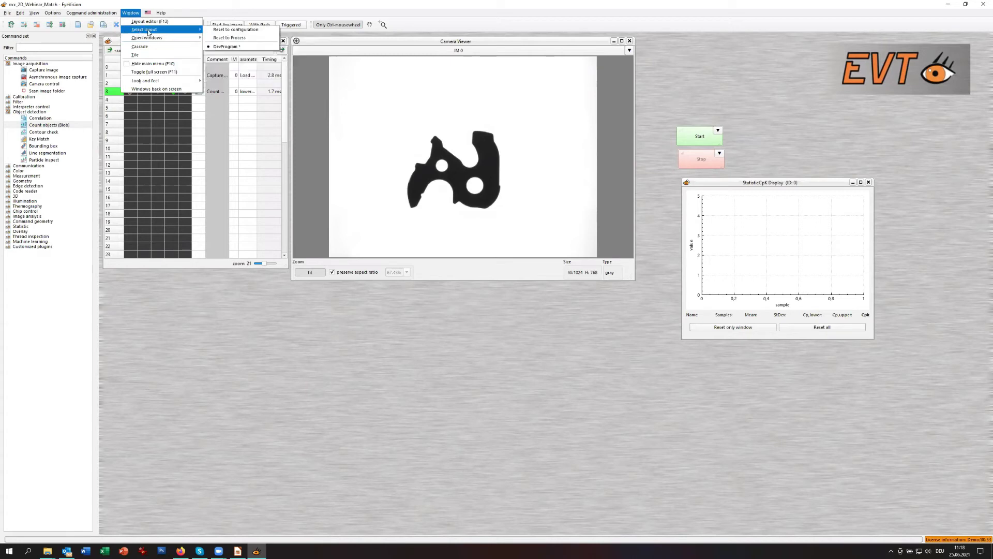
pyautogui.click(290, 357)
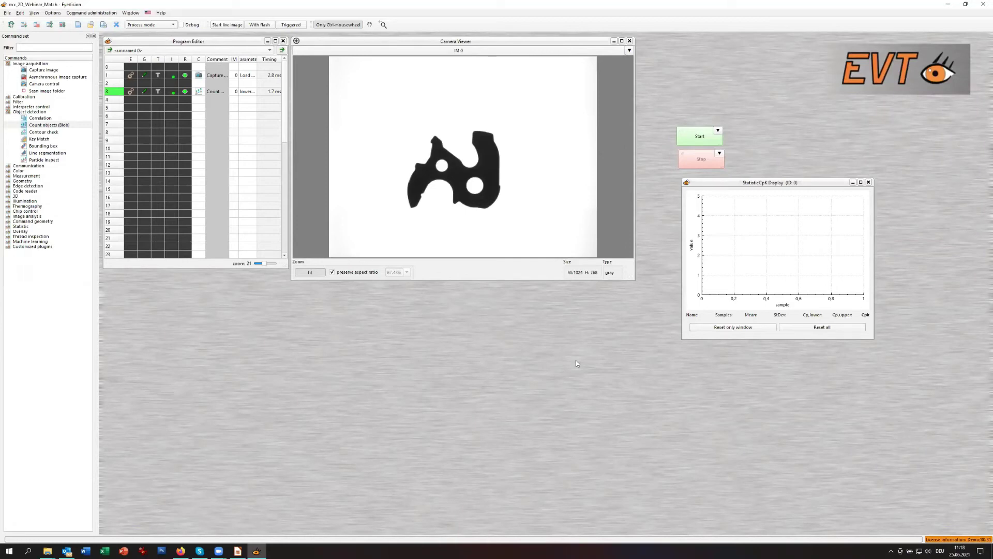
# Test the new Start and Stop process buttons, and execute the program from the top to line 5.
pyautogui.click(706, 139)
pyautogui.click(703, 158)
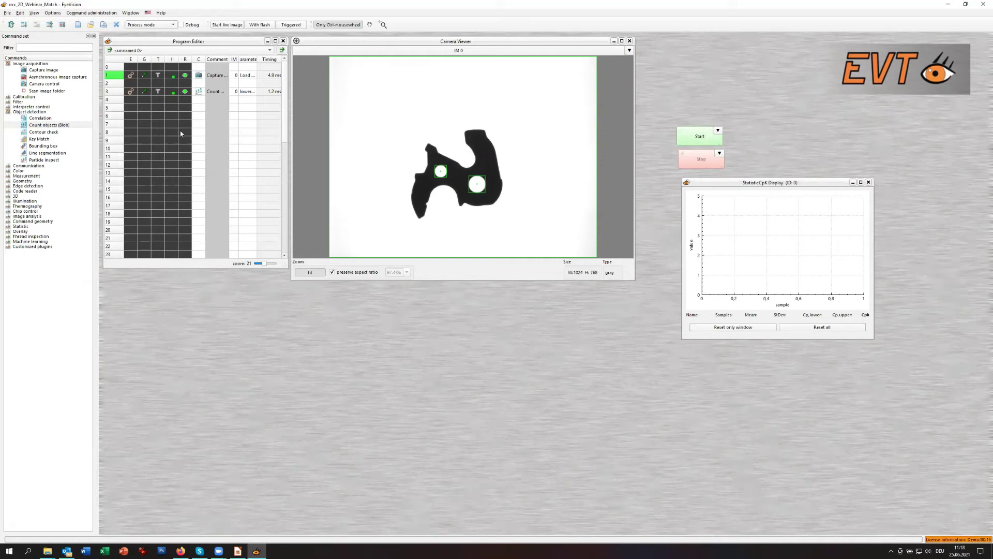
pyautogui.click(197, 108)
pyautogui.click(197, 109)
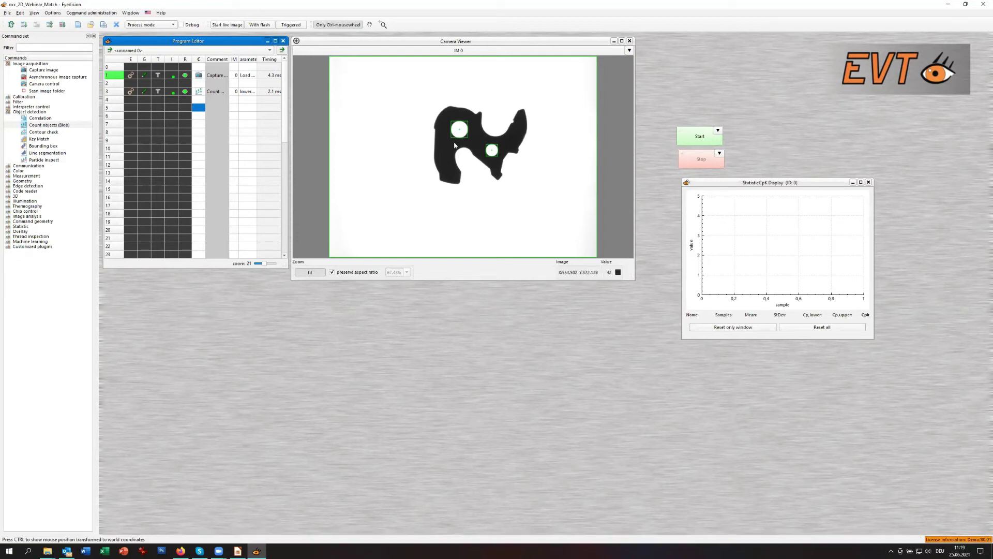
# Enable the area display and area filter for the Count objects (Blob) command on line 3 and test it.
pyautogui.click(197, 93)
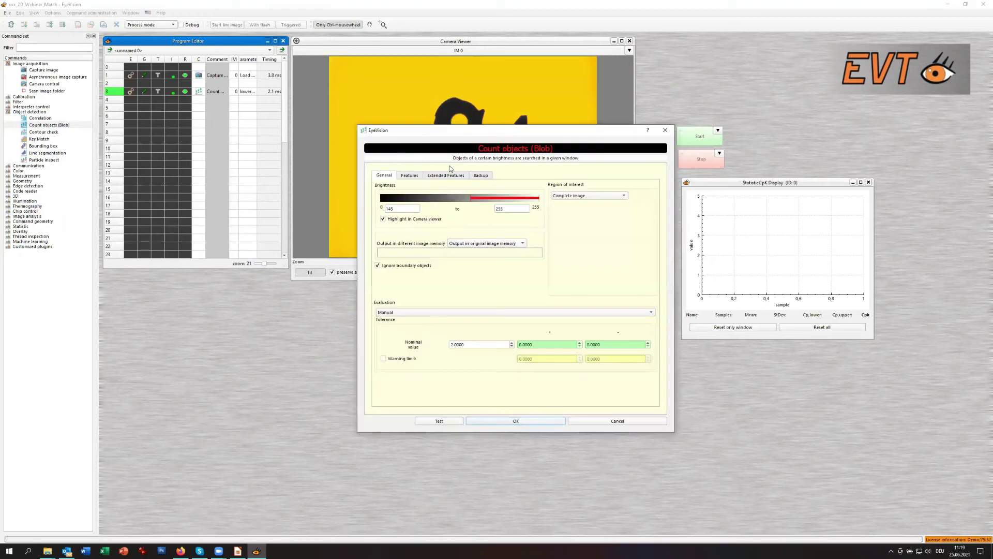
pyautogui.click(413, 177)
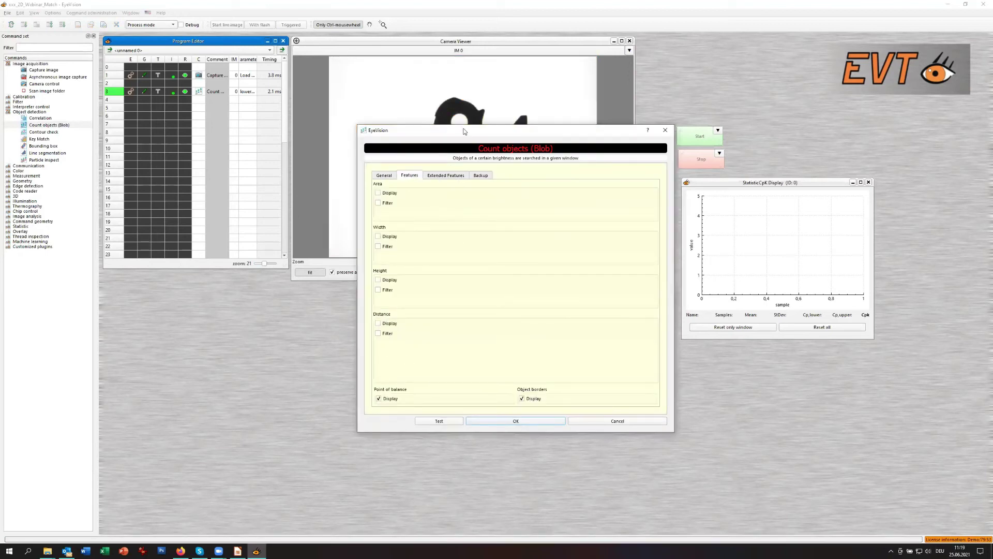
pyautogui.moveTo(463, 132); pyautogui.dragTo(617, 184)
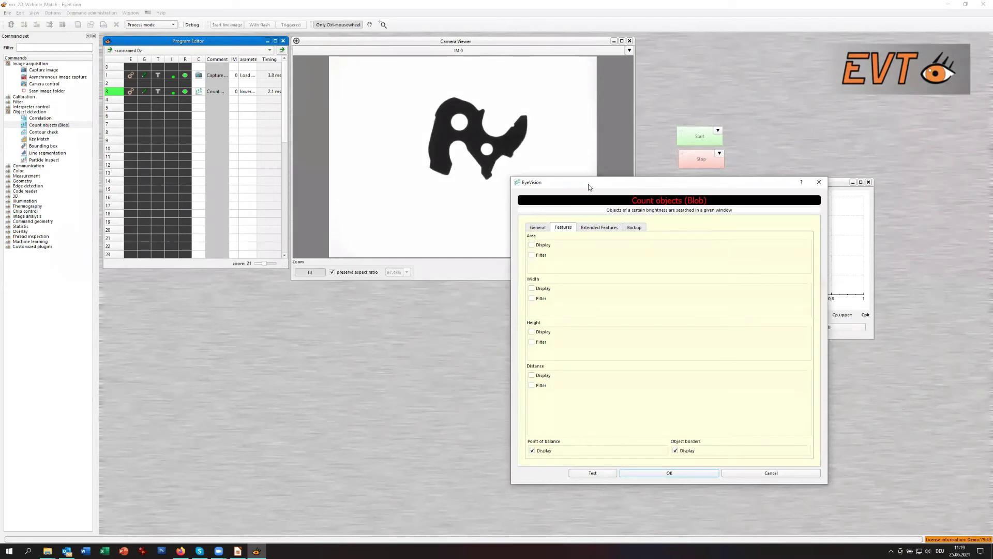
pyautogui.moveTo(589, 187); pyautogui.dragTo(646, 188)
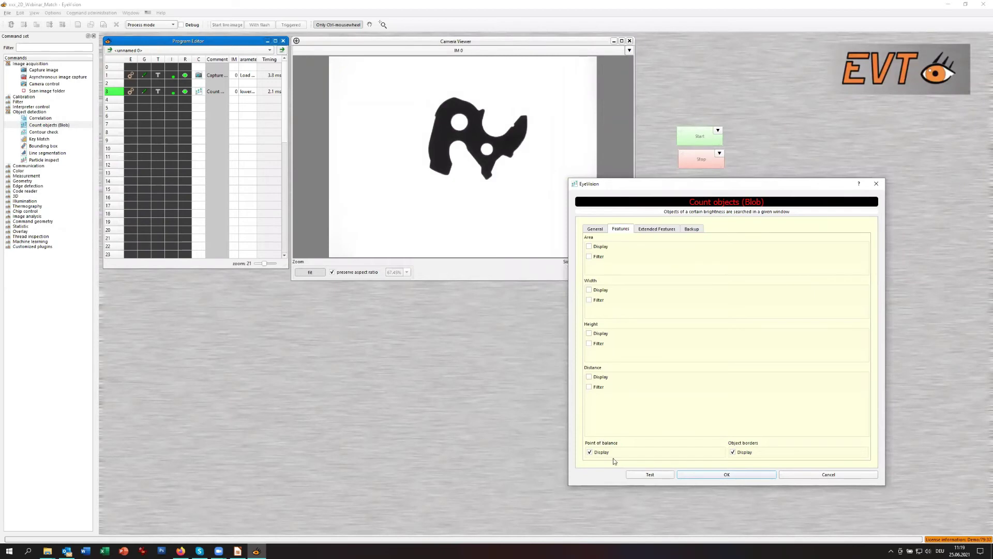
pyautogui.click(588, 247)
pyautogui.click(589, 256)
pyautogui.click(650, 475)
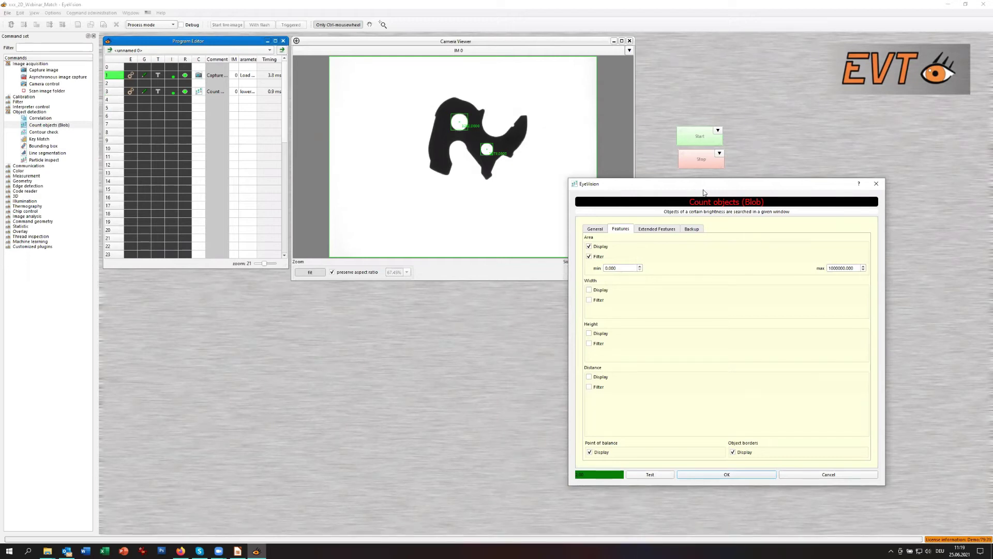
pyautogui.moveTo(703, 192); pyautogui.dragTo(728, 182)
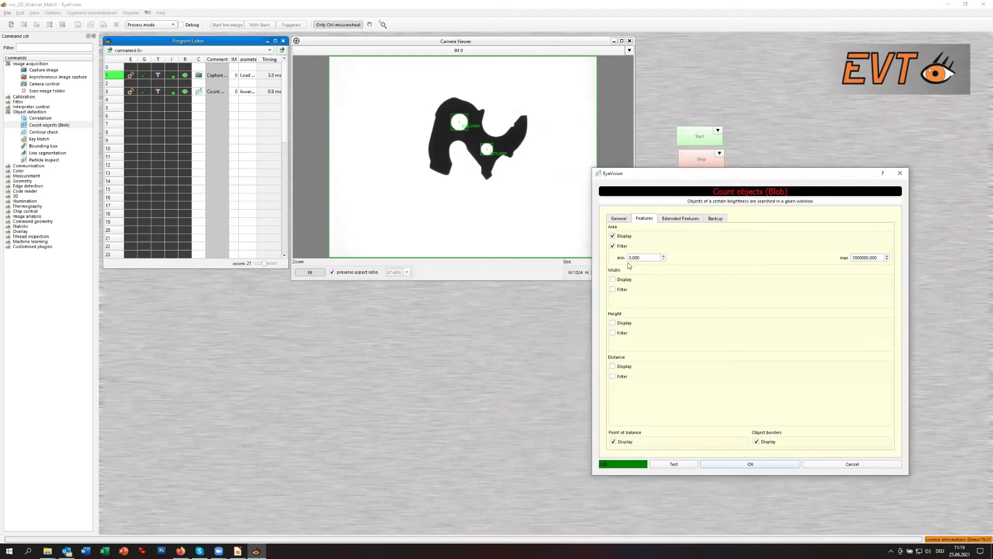
# Limit the area filter to a minimum of 1500 and a maximum of 1800, and test the command.
pyautogui.click(620, 221)
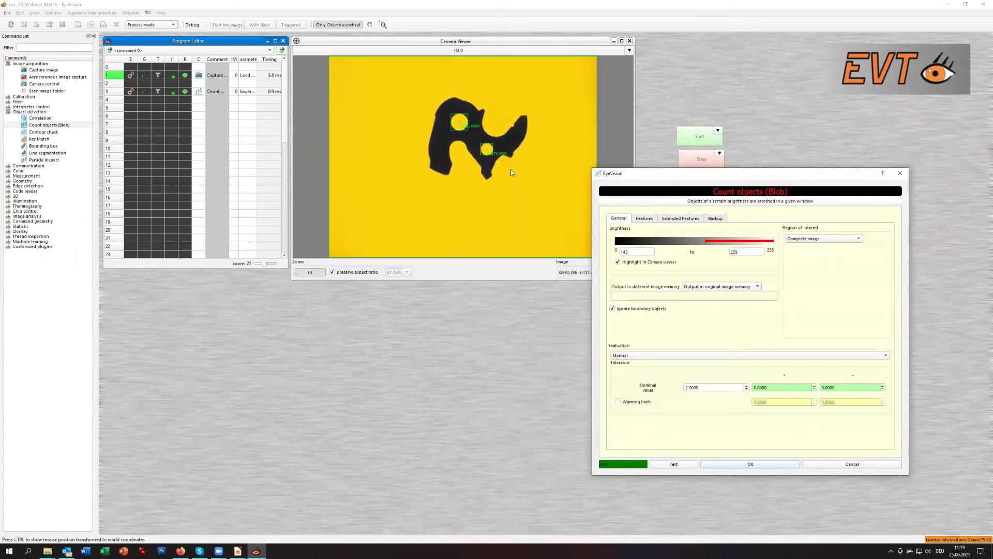
pyautogui.click(647, 219)
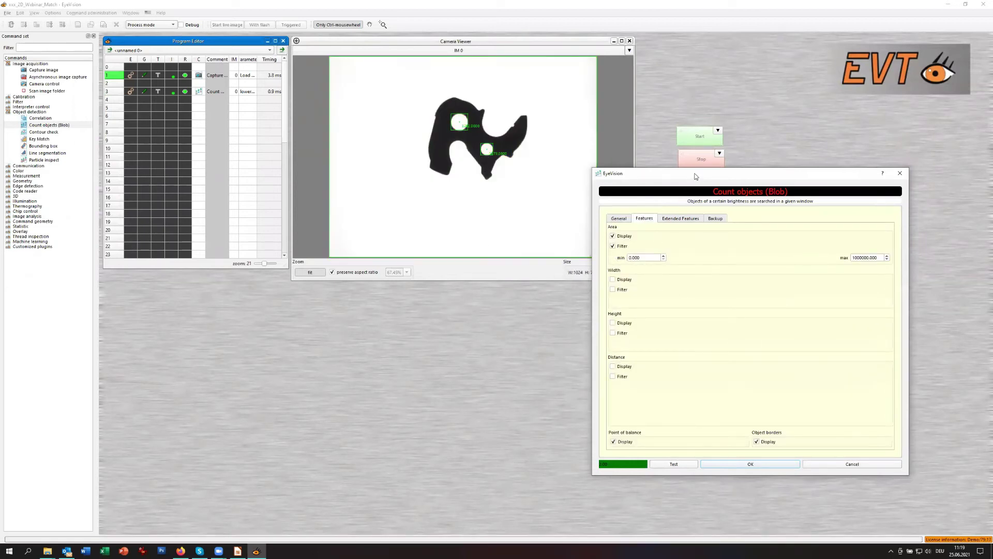
pyautogui.moveTo(695, 177); pyautogui.dragTo(755, 174)
pyautogui.click(327, 274)
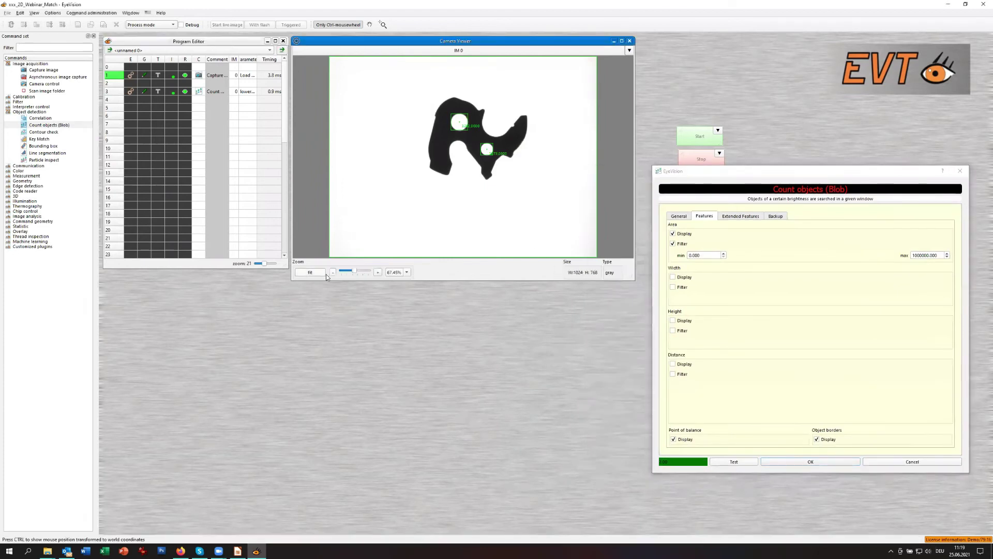
pyautogui.moveTo(354, 270); pyautogui.dragTo(358, 269)
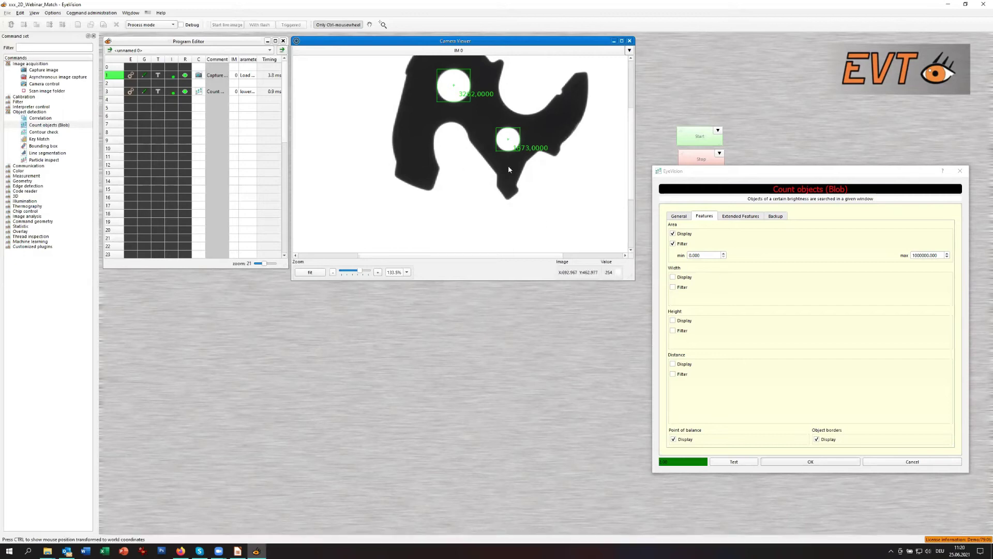
pyautogui.doubleClick(711, 257)
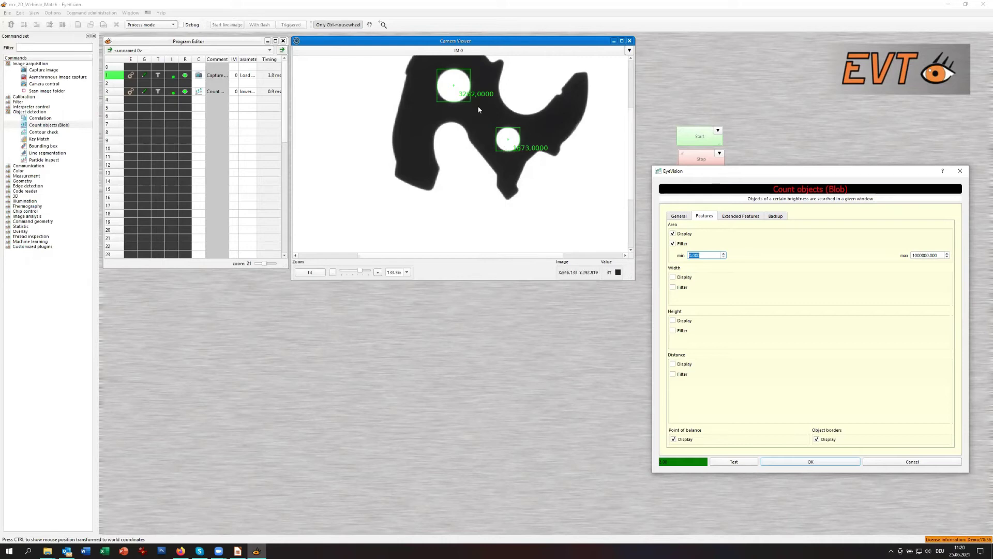
pyautogui.write('15')
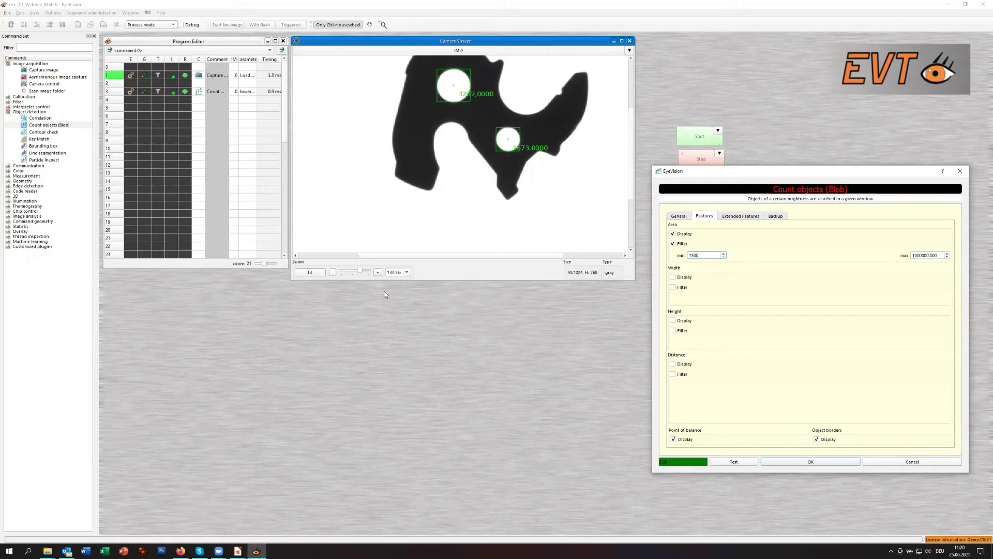
pyautogui.click(937, 255)
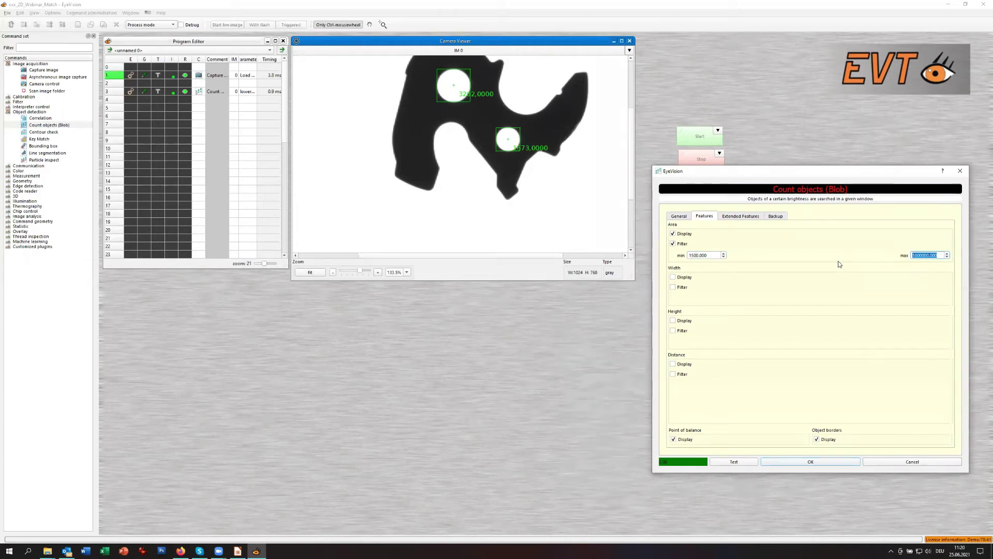
pyautogui.write('1800')
pyautogui.click(743, 462)
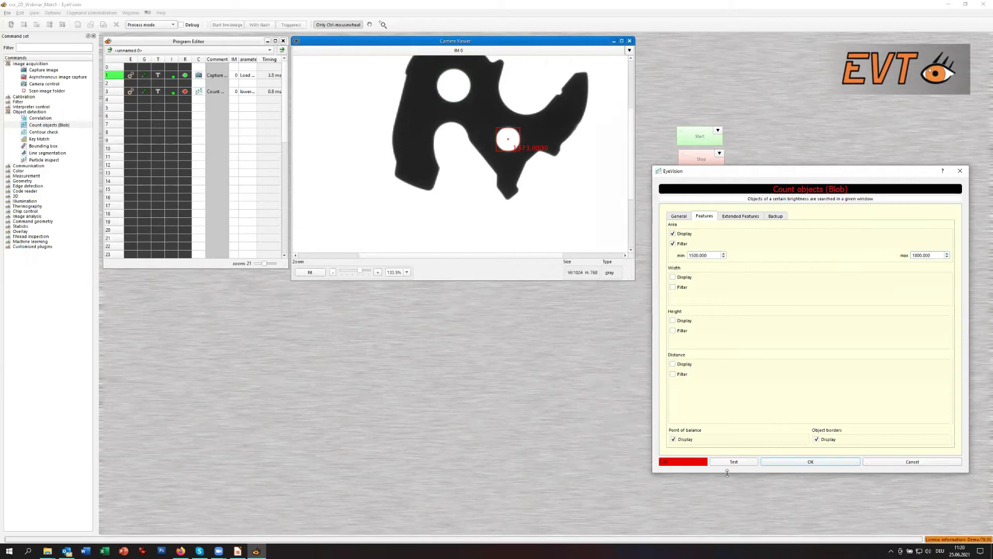
# Set the nominal object count to 1, accept the command settings and execute the program to line 6.
pyautogui.click(680, 216)
pyautogui.doubleClick(739, 385)
pyautogui.write('1')
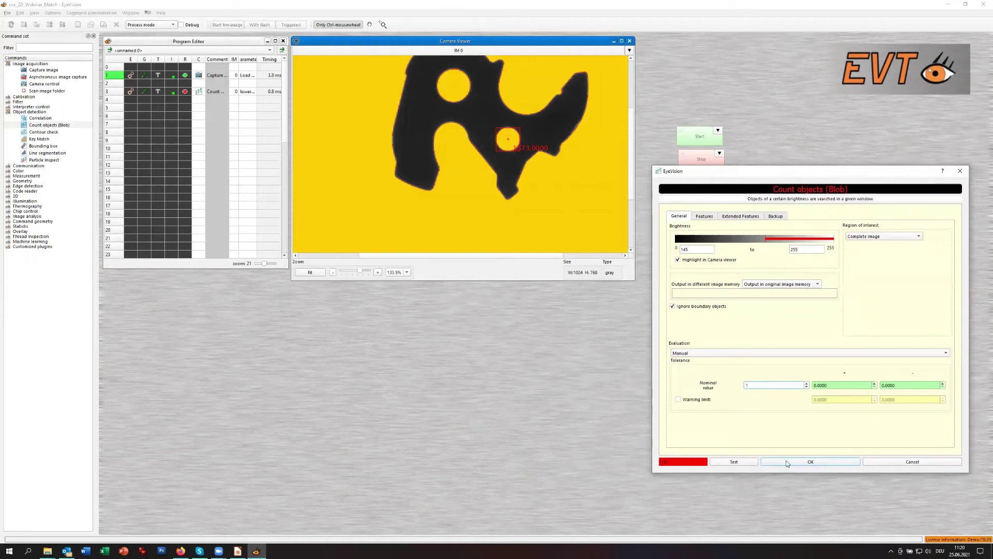
pyautogui.click(787, 463)
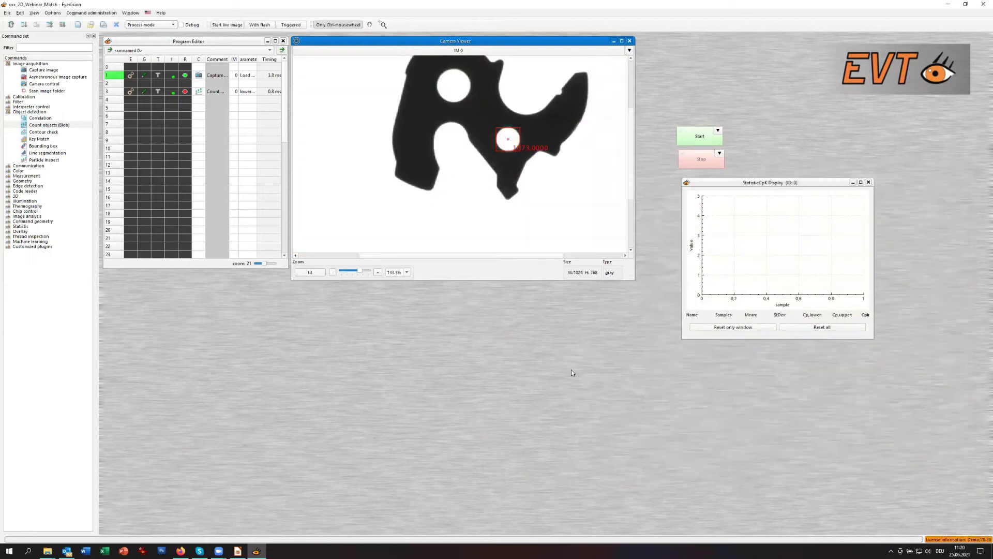
pyautogui.click(202, 116)
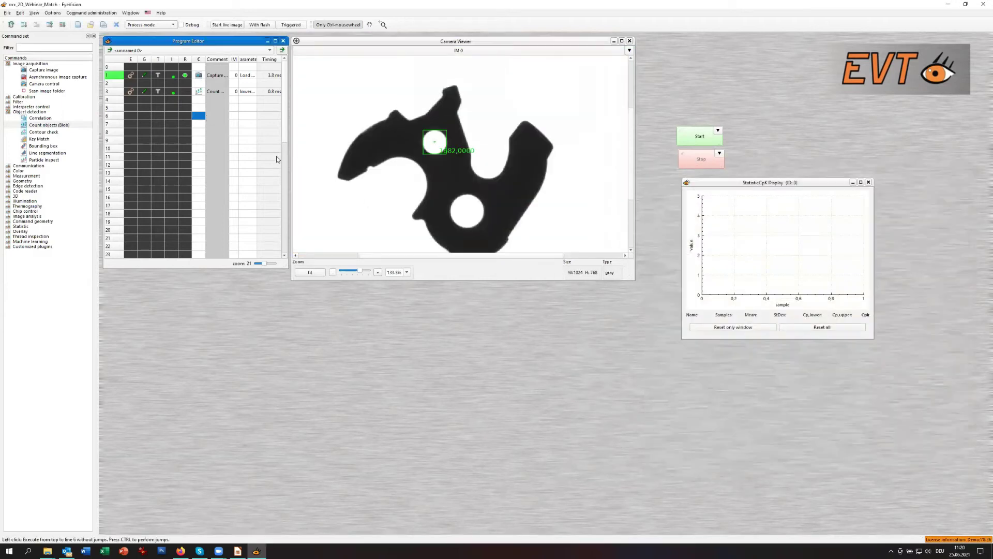
# Copy the Count objects (Blob) command from line 3 and paste it into line 5.
pyautogui.click(110, 93)
pyautogui.rightClick(111, 92)
pyautogui.click(127, 98)
pyautogui.click(119, 107)
pyautogui.rightClick(119, 107)
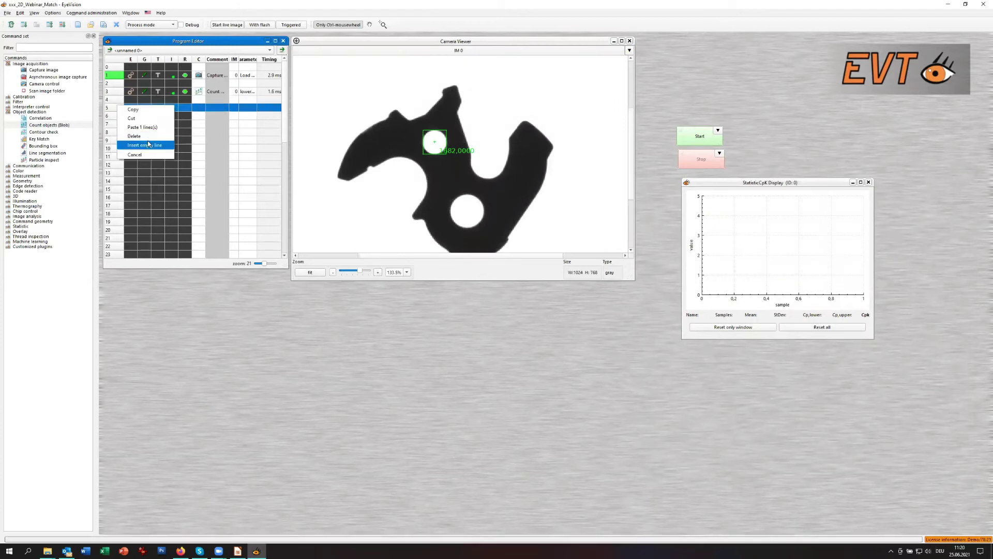
pyautogui.click(143, 127)
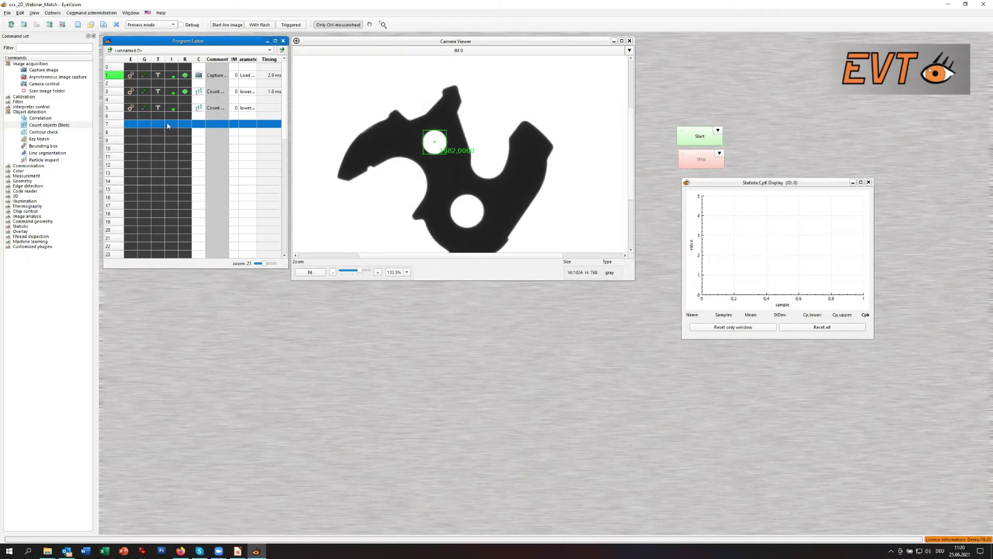
# Turn off the area filter in the Count objects (Blob) command on line 5 and test it.
pyautogui.click(209, 108)
pyautogui.click(710, 216)
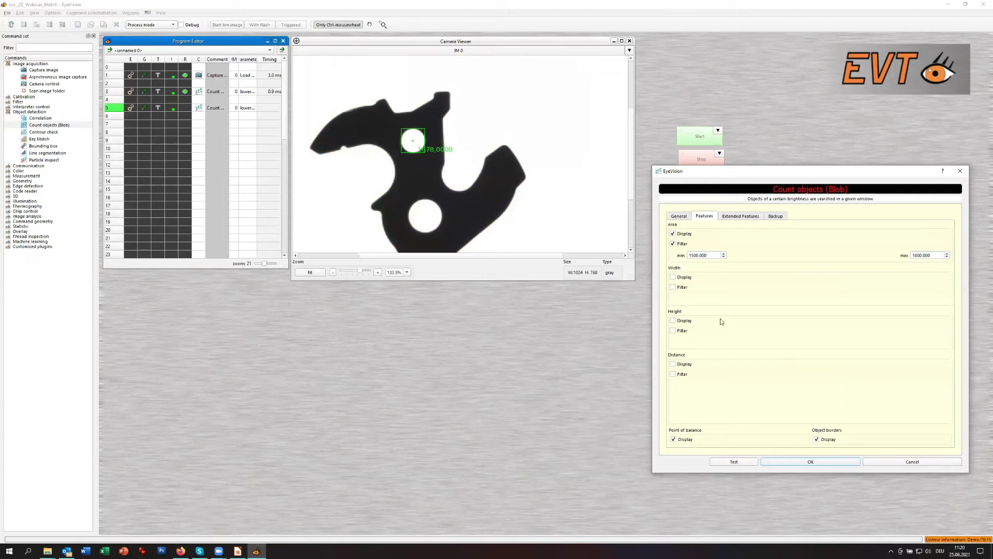
pyautogui.click(673, 244)
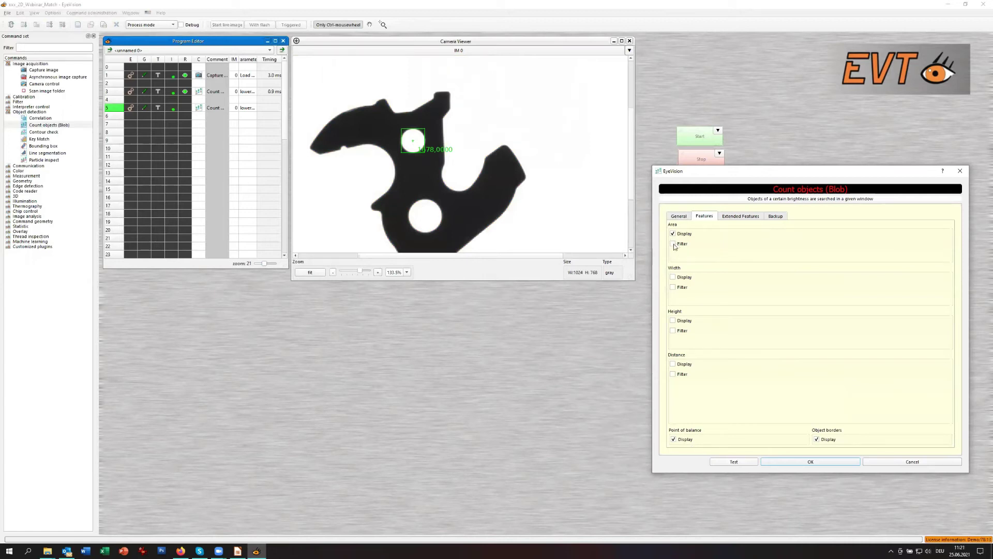
pyautogui.click(733, 462)
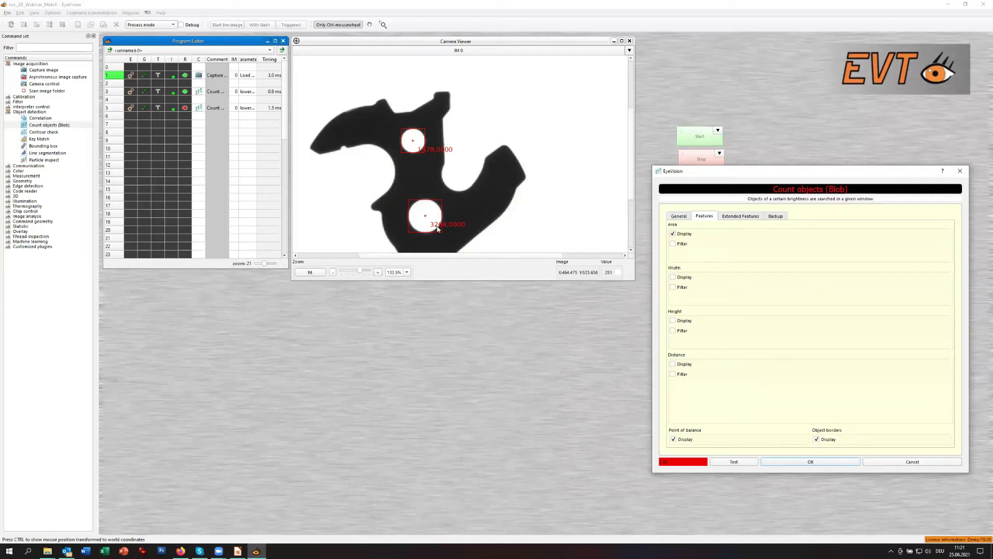
# Filter the area from 3100 to 3500 in the line 5 Count objects (Blob) command, test it and accept the settings.
pyautogui.click(673, 244)
pyautogui.press('Tab')
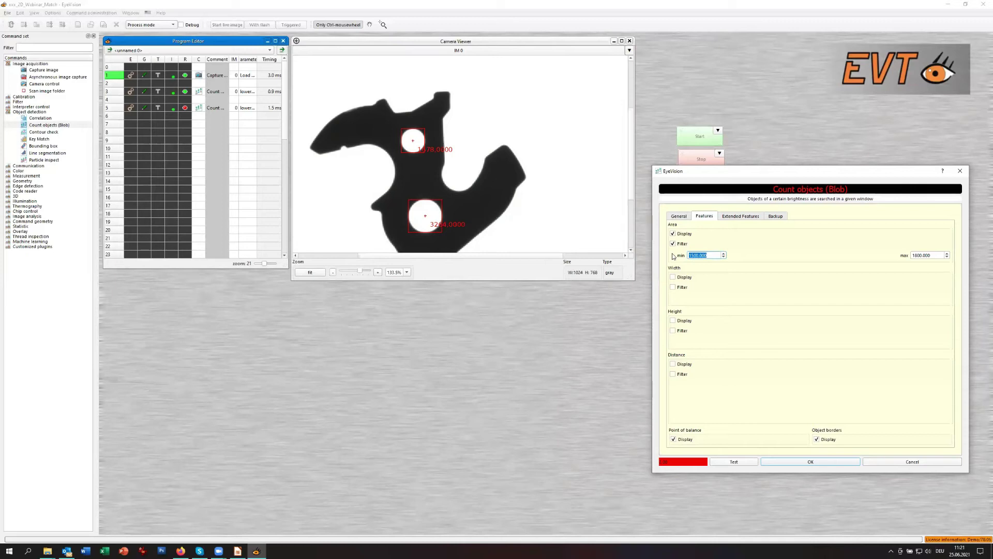
pyautogui.write('3100')
pyautogui.press('Tab')
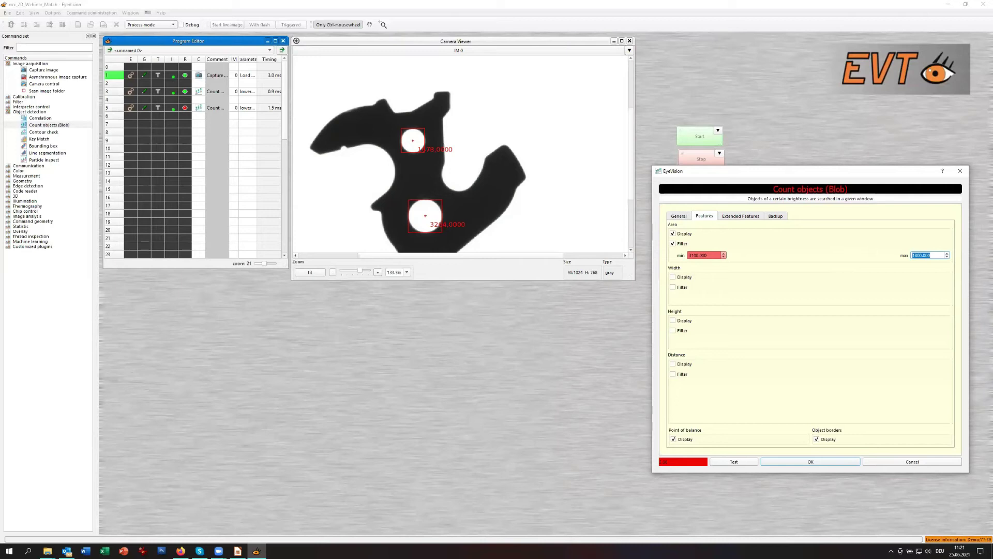
pyautogui.write('35')
pyautogui.click(748, 461)
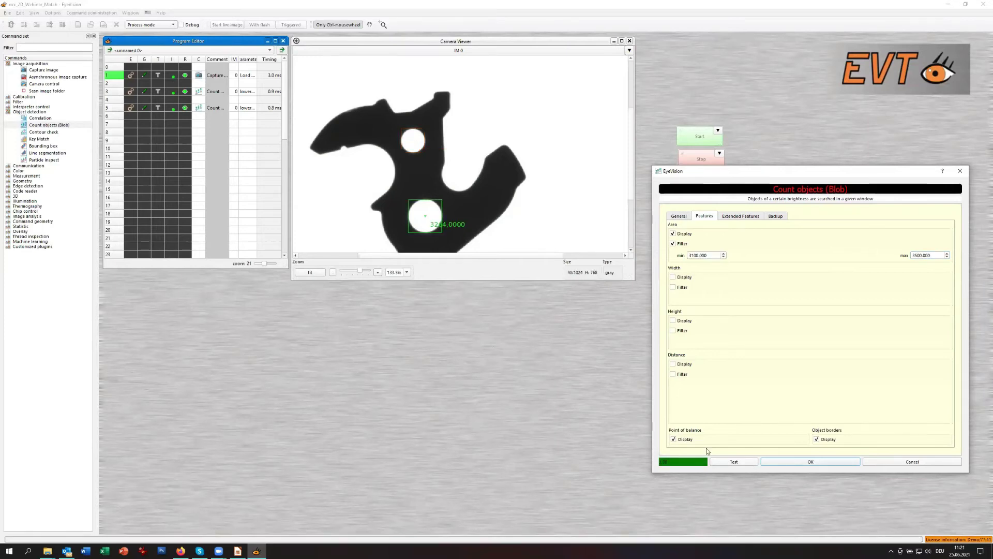
pyautogui.click(681, 216)
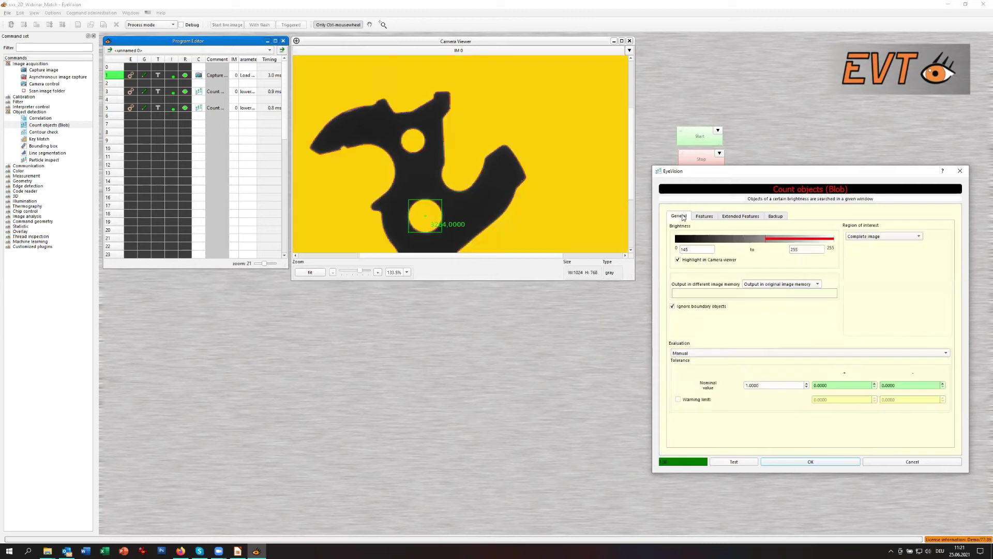
pyautogui.click(794, 463)
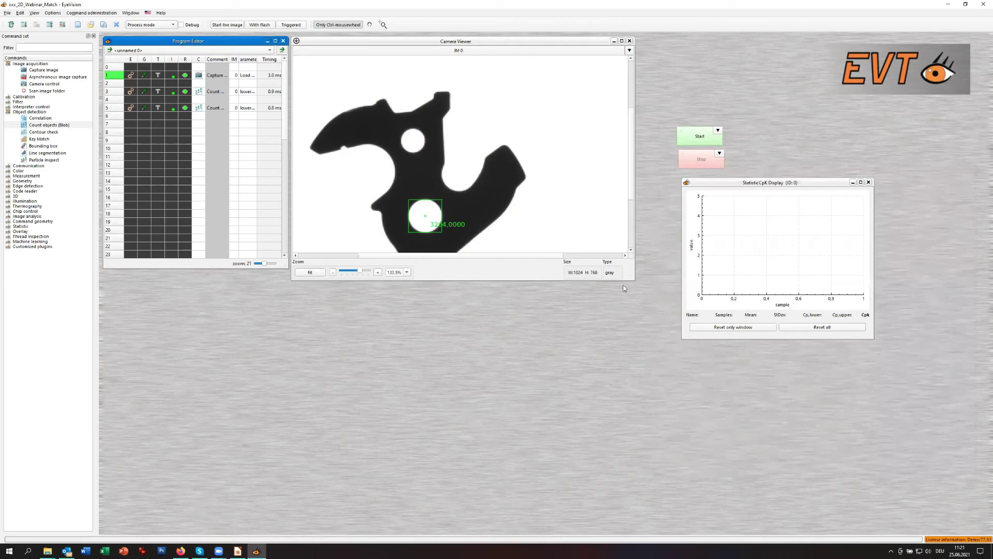
# Enlarge the Camera Viewer window and execute the program to line 9 on further images.
pyautogui.moveTo(634, 280); pyautogui.dragTo(670, 334)
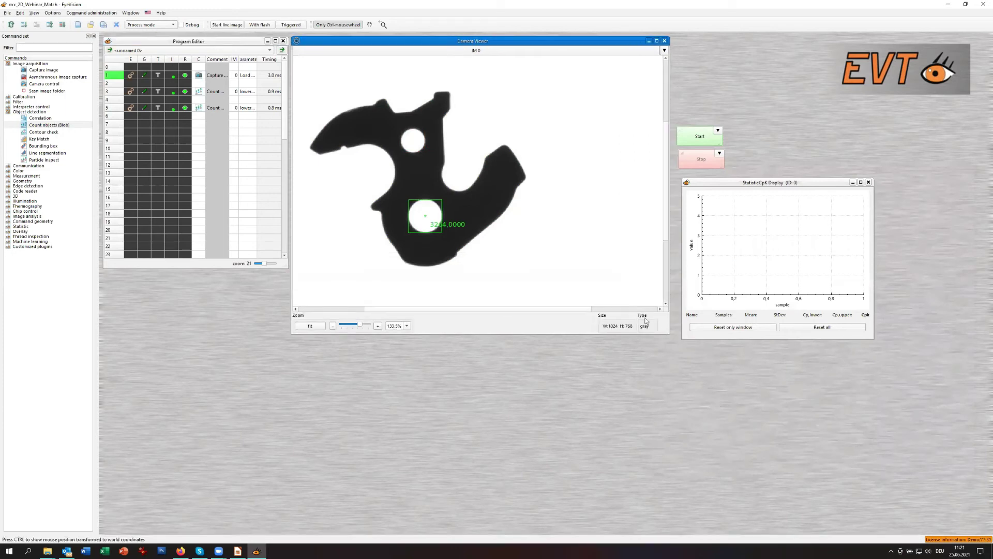
pyautogui.click(197, 147)
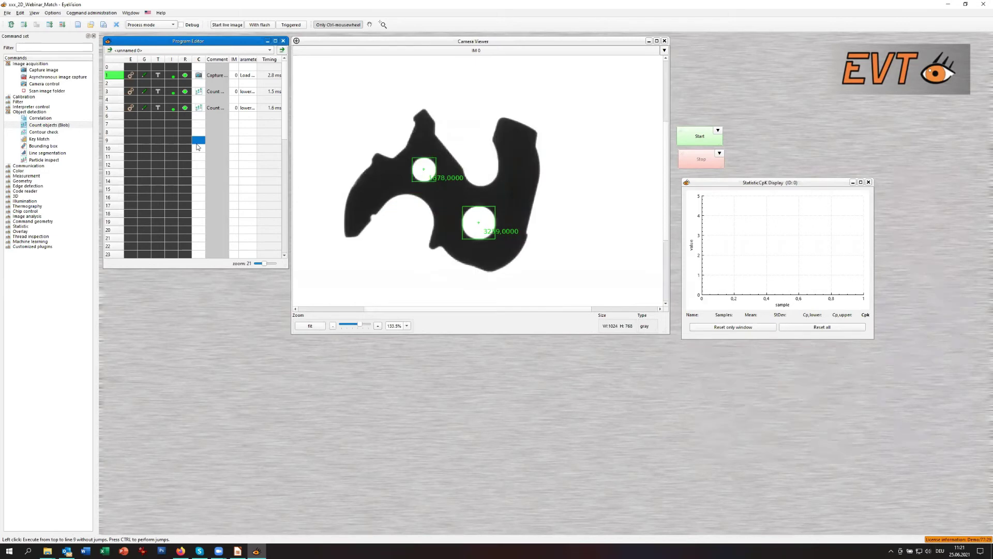
pyautogui.click(197, 147)
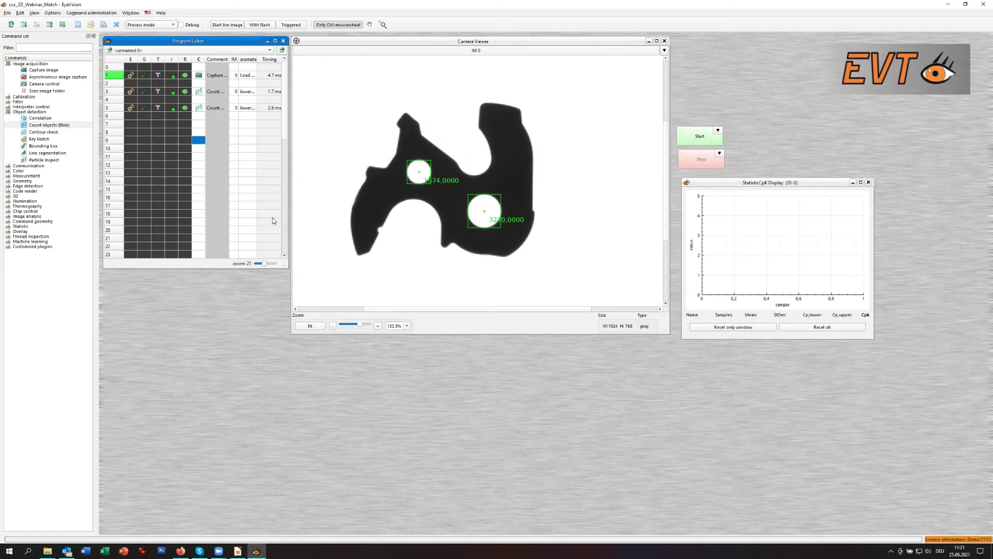
# Restrict the line 3 Count objects (Blob) command to a manual window of about 960 by 331 across the upper image, test and accept it.
pyautogui.rightClick(198, 92)
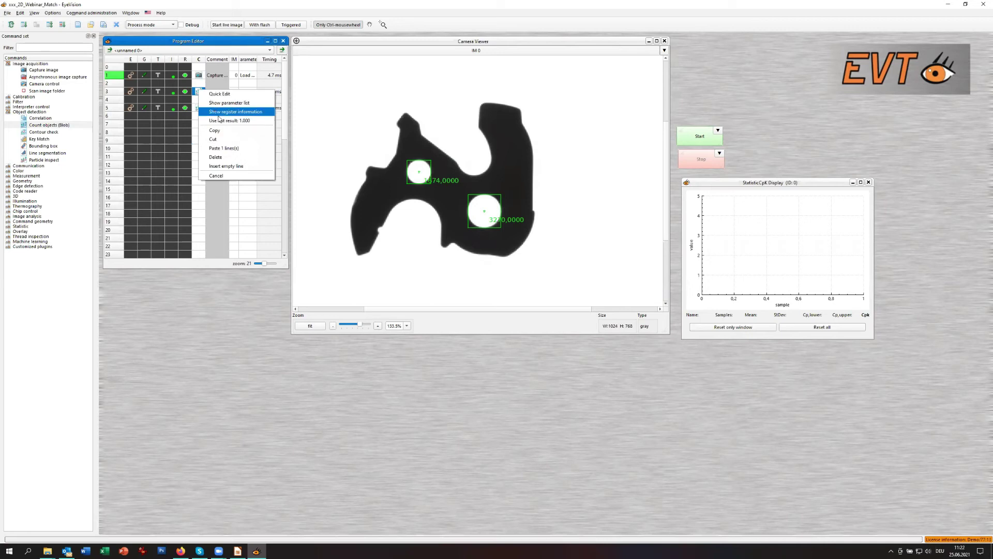
pyautogui.click(224, 411)
pyautogui.click(199, 92)
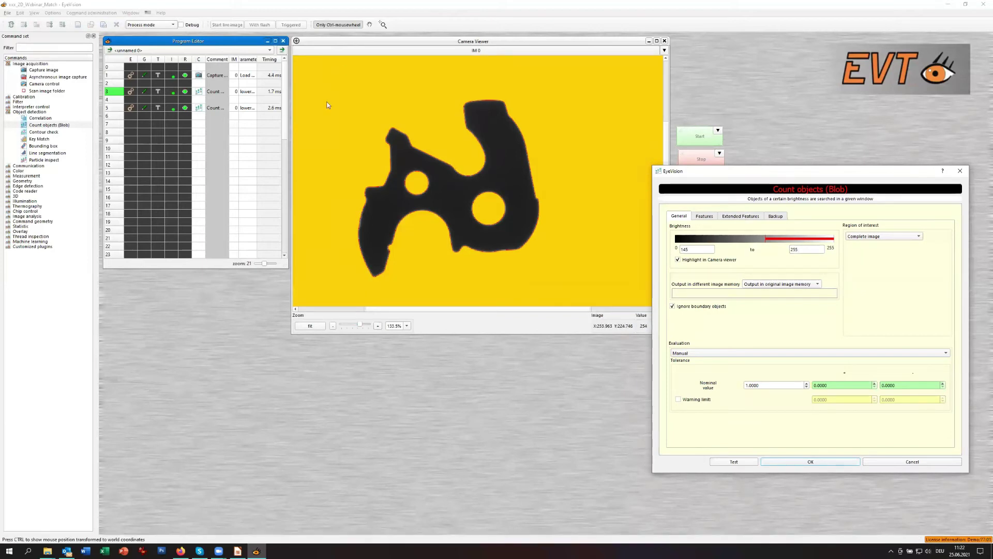
pyautogui.click(919, 236)
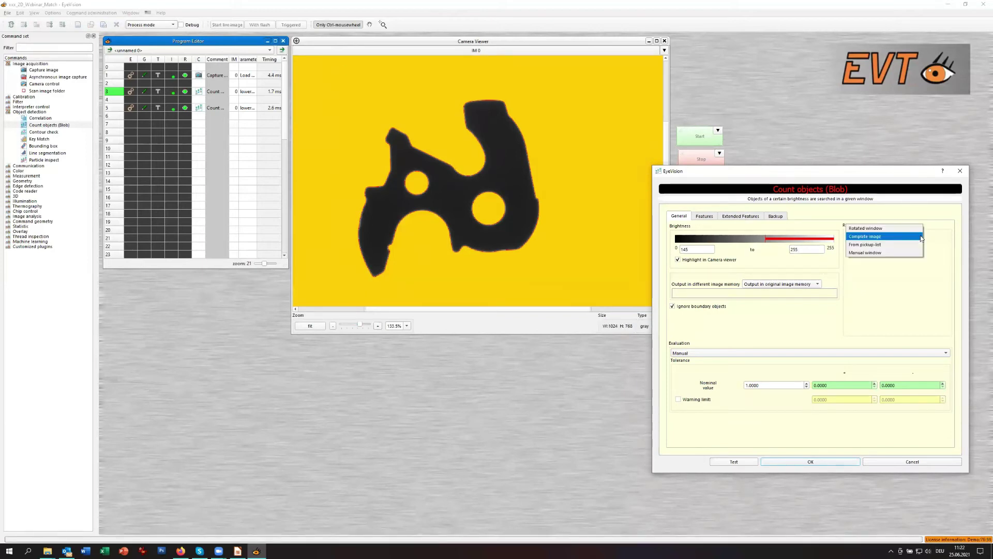
pyautogui.click(887, 253)
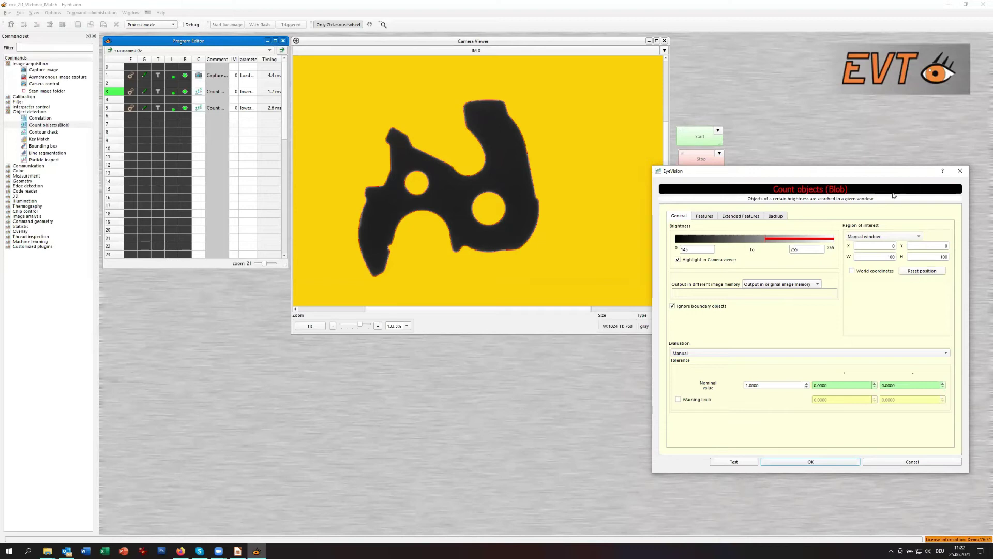
pyautogui.click(314, 326)
pyautogui.moveTo(337, 81); pyautogui.dragTo(640, 179)
pyautogui.click(744, 462)
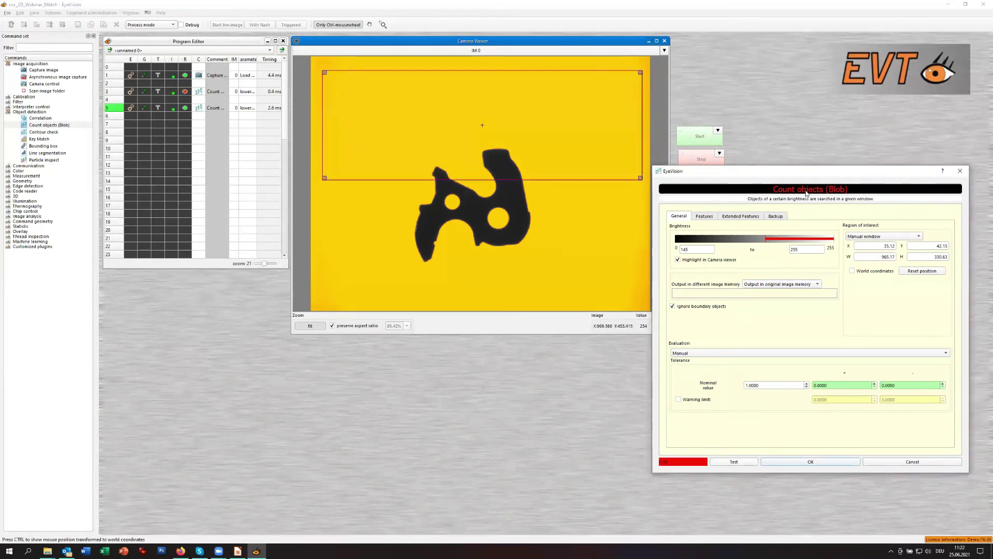
pyautogui.click(815, 463)
# Execute the program repeatedly to lines 8 and 7 to check hole detection in the manual window on successive images.
pyautogui.click(200, 132)
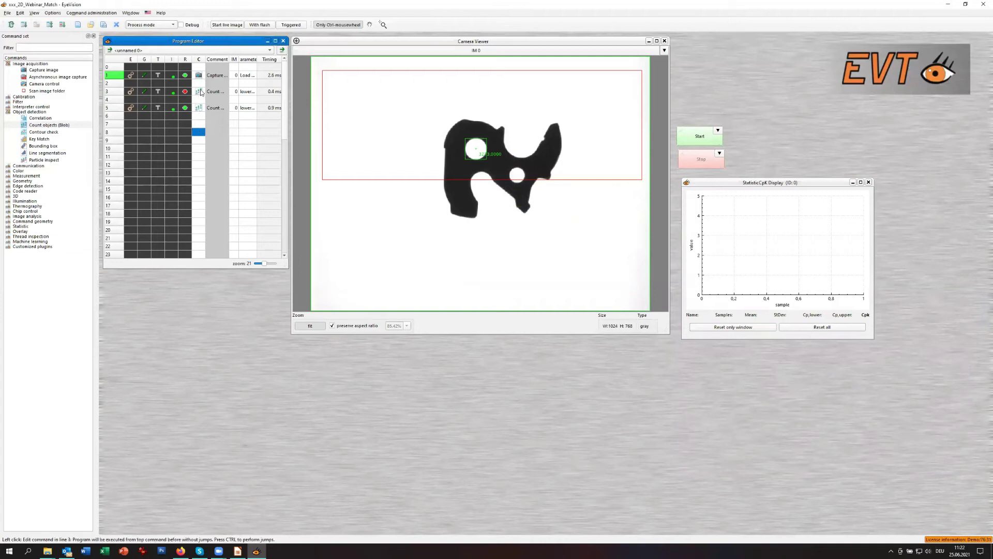
pyautogui.click(201, 125)
pyautogui.click(202, 126)
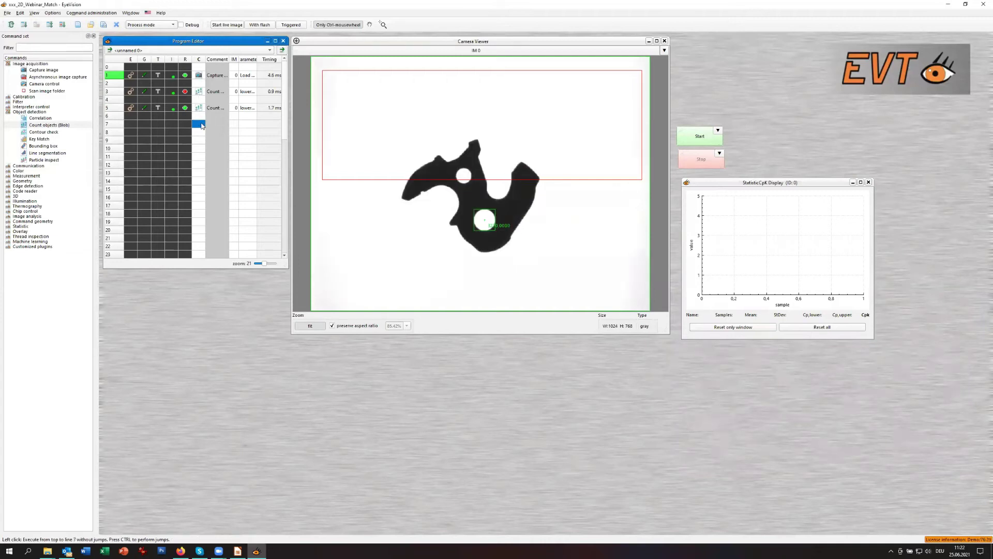
pyautogui.click(202, 126)
pyautogui.click(202, 125)
pyautogui.click(201, 126)
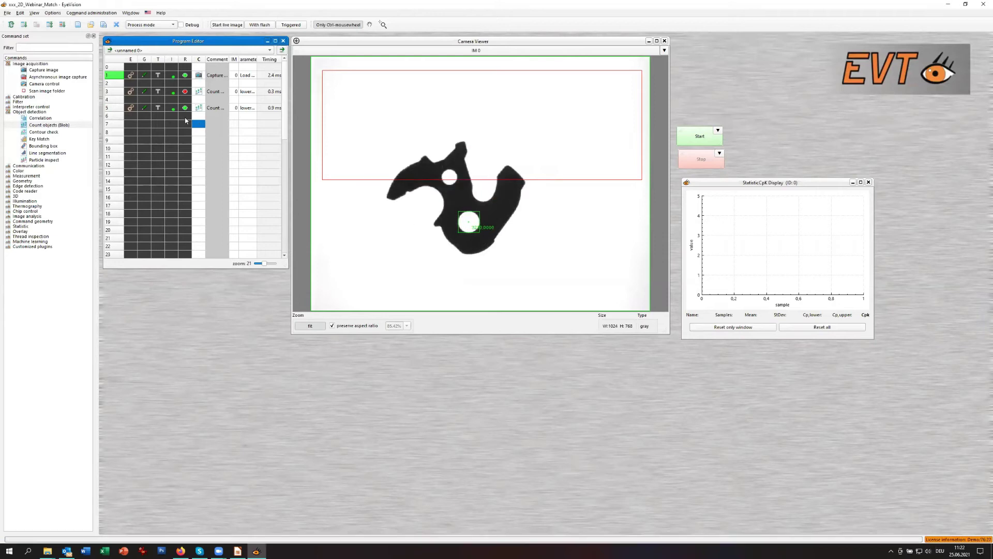
# Extend the line 3 command's manual window downward to a height of about 360 and accept the settings.
pyautogui.click(202, 97)
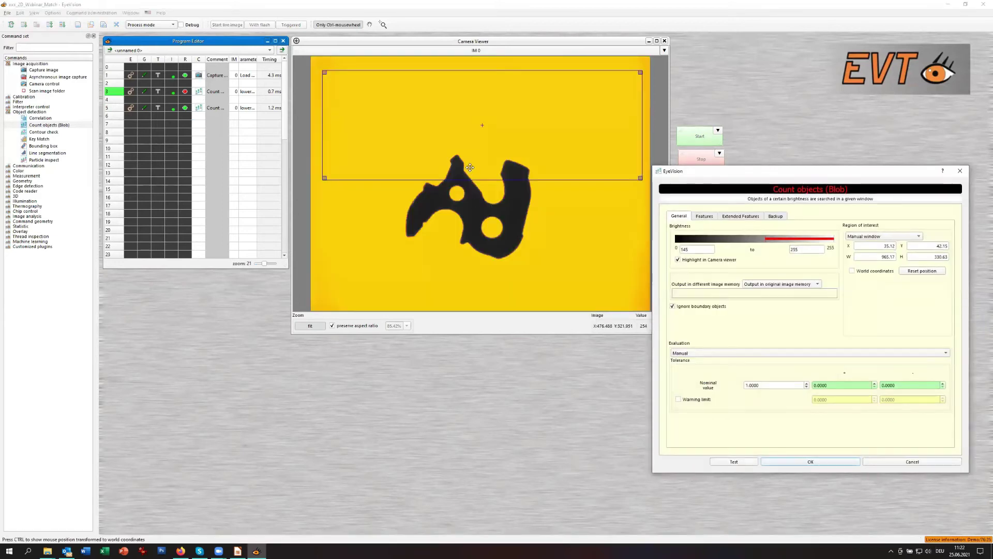
pyautogui.moveTo(479, 178); pyautogui.dragTo(479, 188)
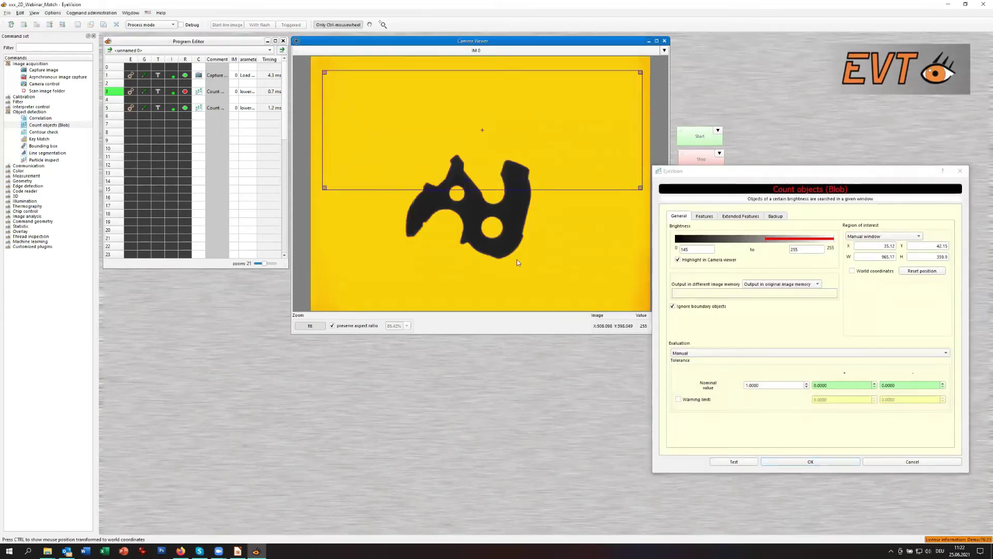
pyautogui.click(787, 462)
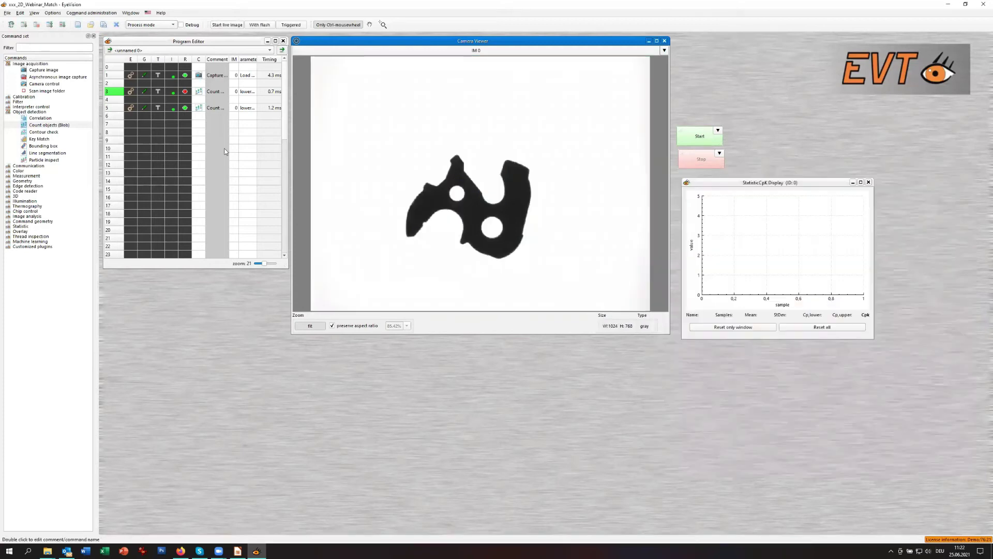
# Execute the program repeatedly to lines 9 and 8 to check how the extended window handles differently placed parts.
pyautogui.click(201, 141)
pyautogui.click(202, 141)
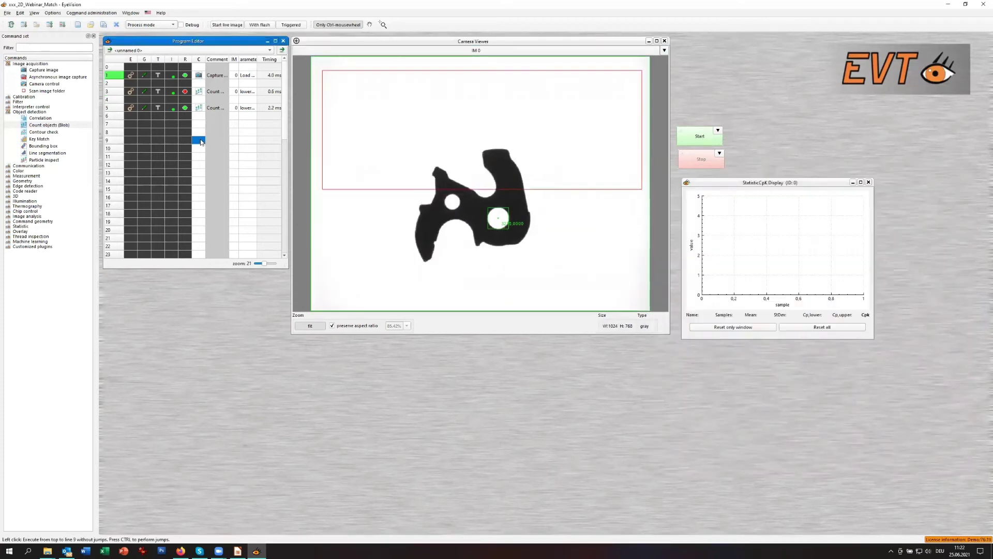
pyautogui.click(201, 142)
pyautogui.click(202, 142)
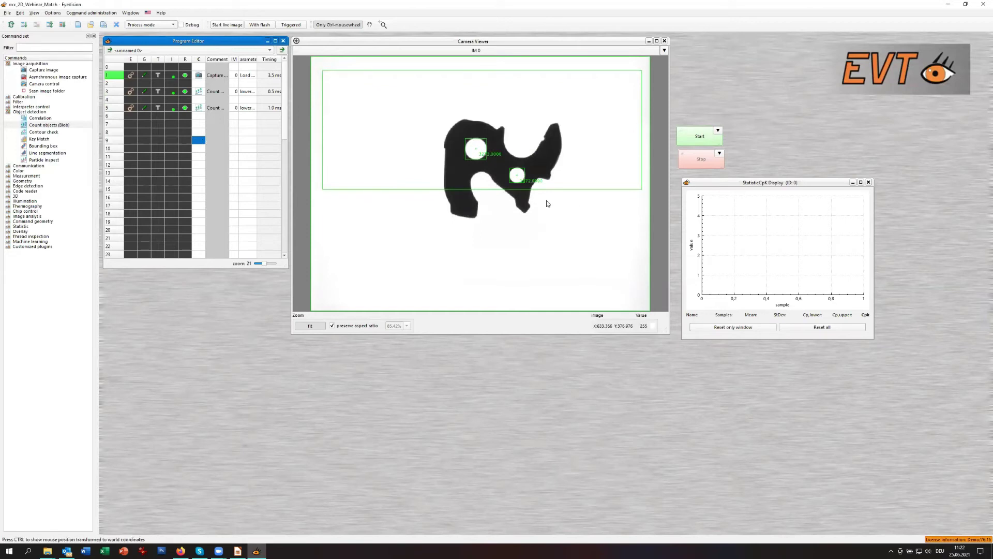
pyautogui.click(198, 133)
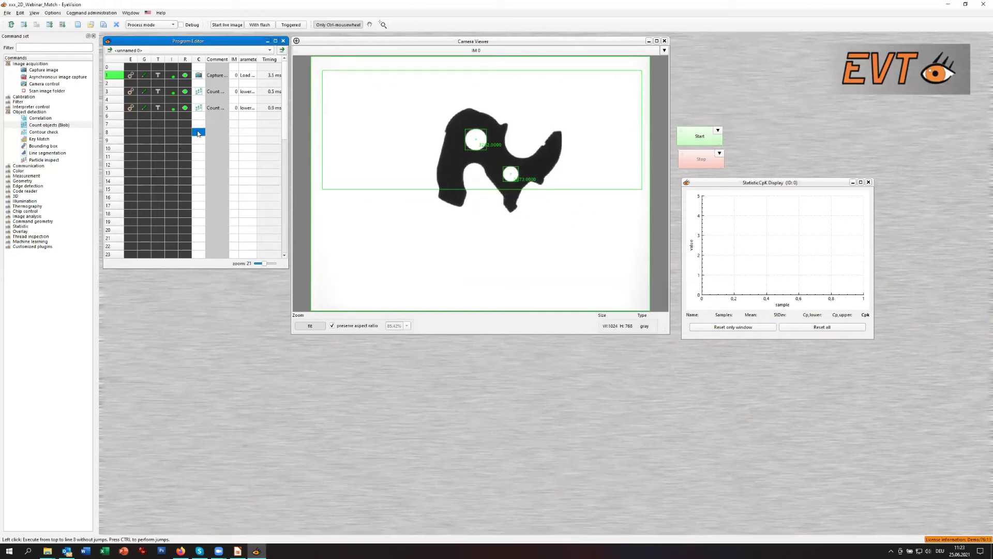
pyautogui.click(198, 133)
pyautogui.click(198, 133)
pyautogui.click(198, 133)
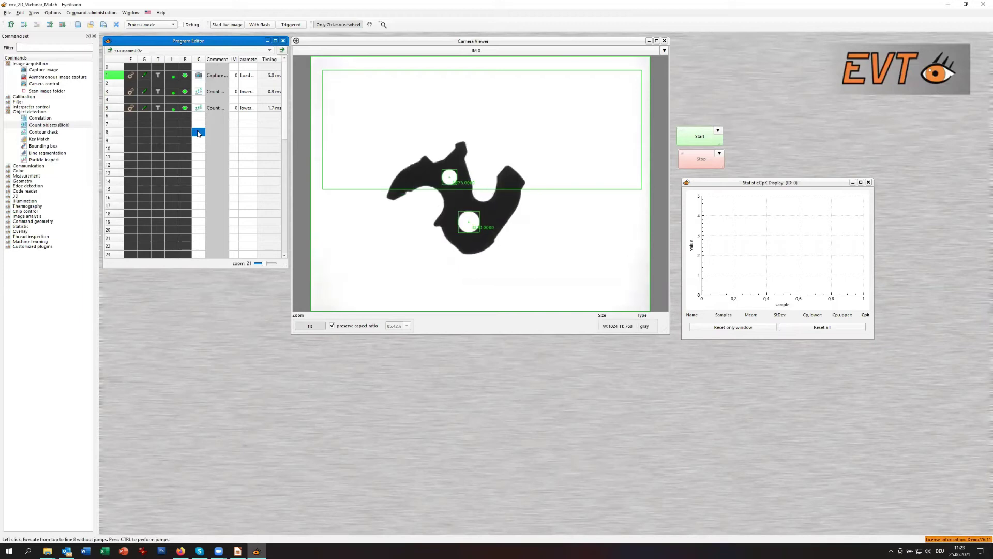
pyautogui.click(198, 133)
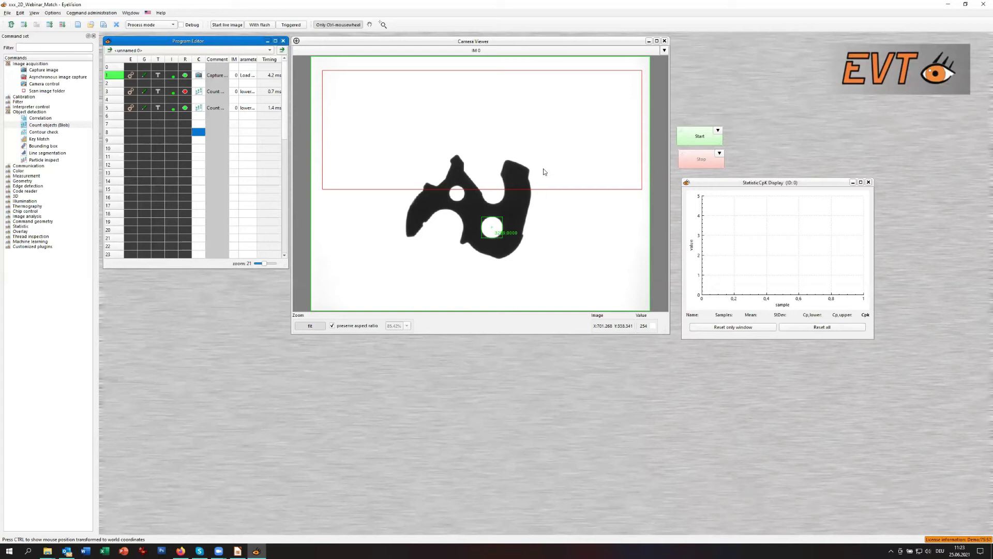
# Set the line 3 command's region of interest to Complete image, test and accept it, and execute the program to line 9.
pyautogui.doubleClick(199, 92)
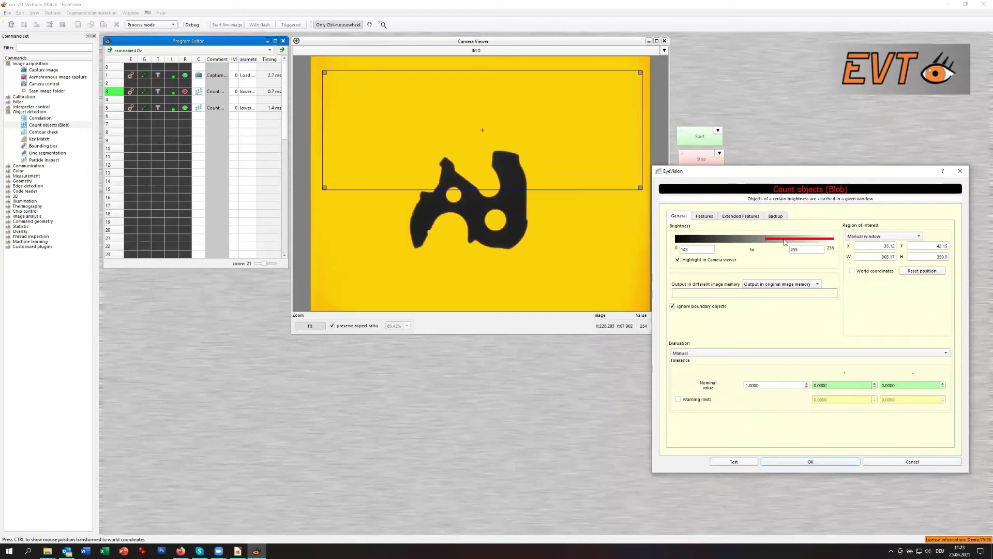
pyautogui.moveTo(640, 187); pyautogui.dragTo(364, 108)
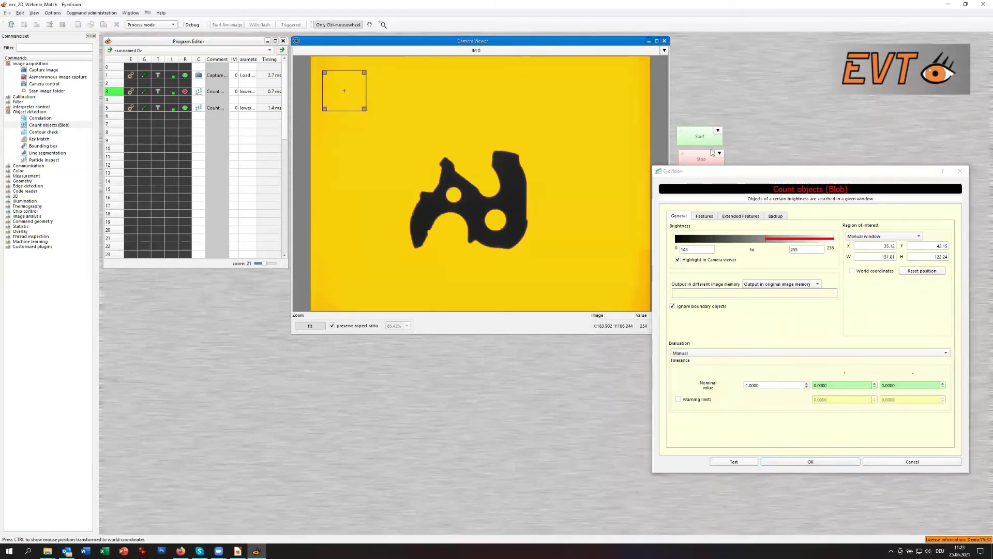
pyautogui.click(918, 236)
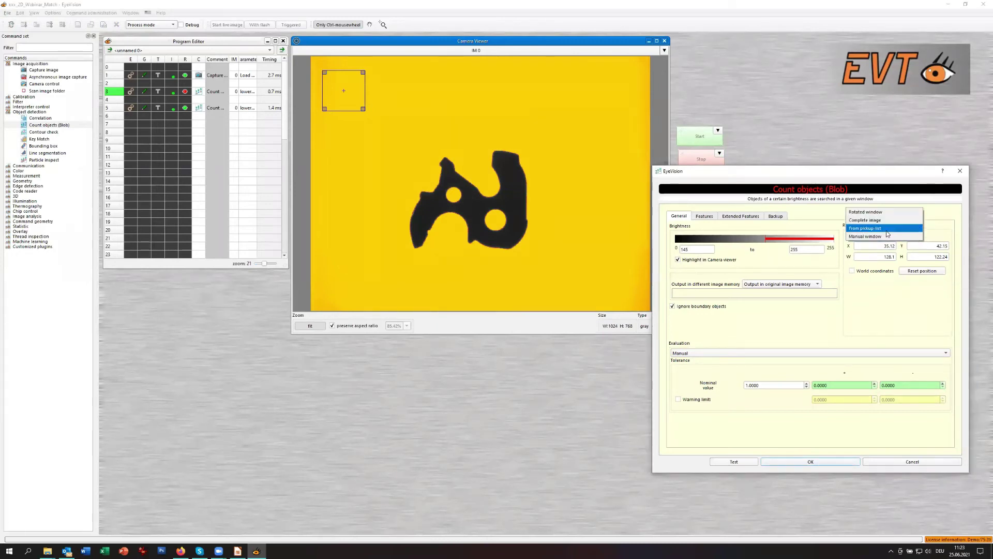
pyautogui.click(865, 220)
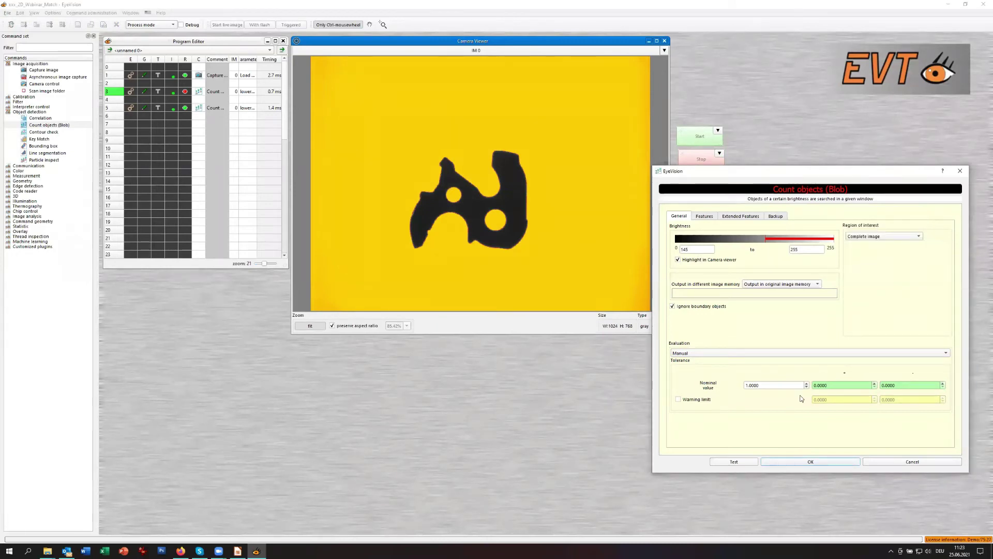
pyautogui.click(734, 462)
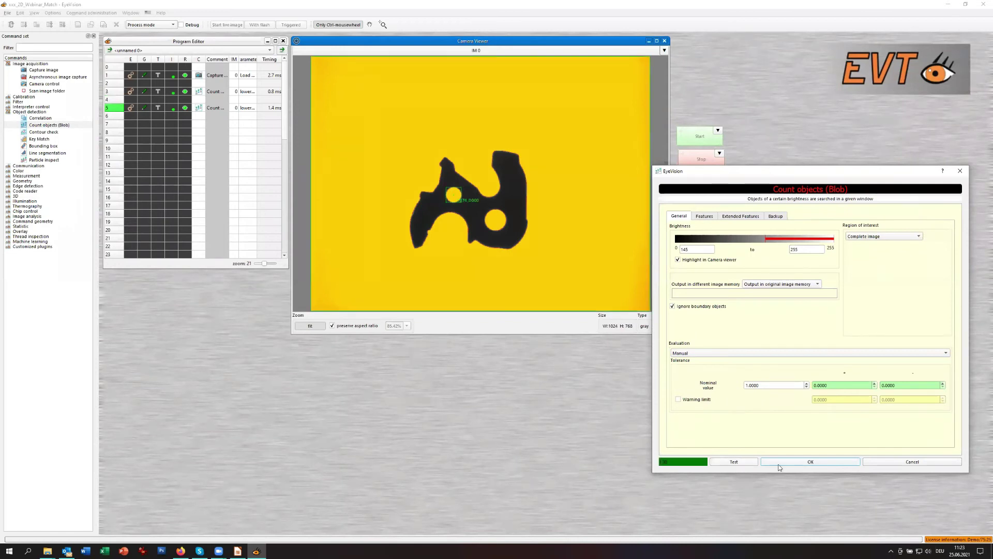
pyautogui.click(779, 462)
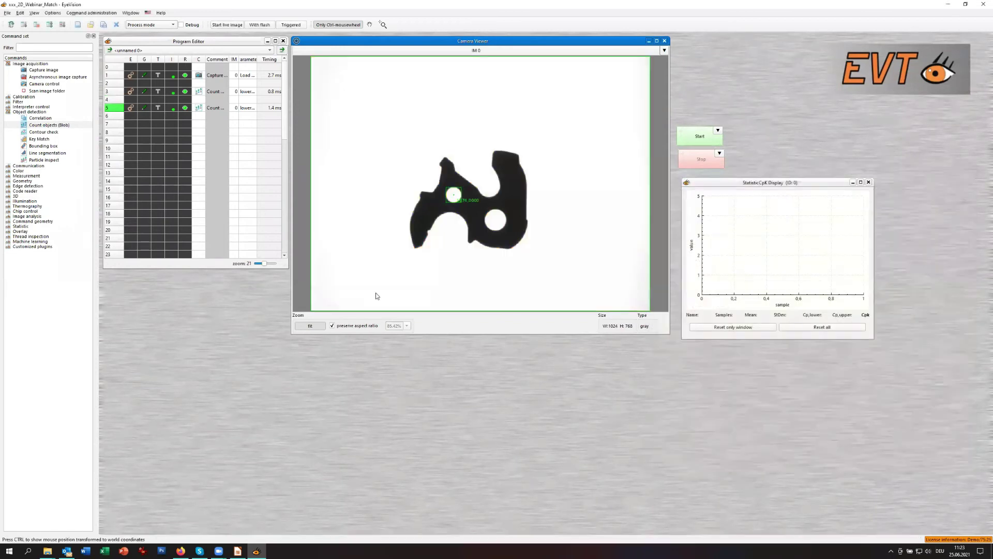
pyautogui.click(198, 143)
pyautogui.click(199, 143)
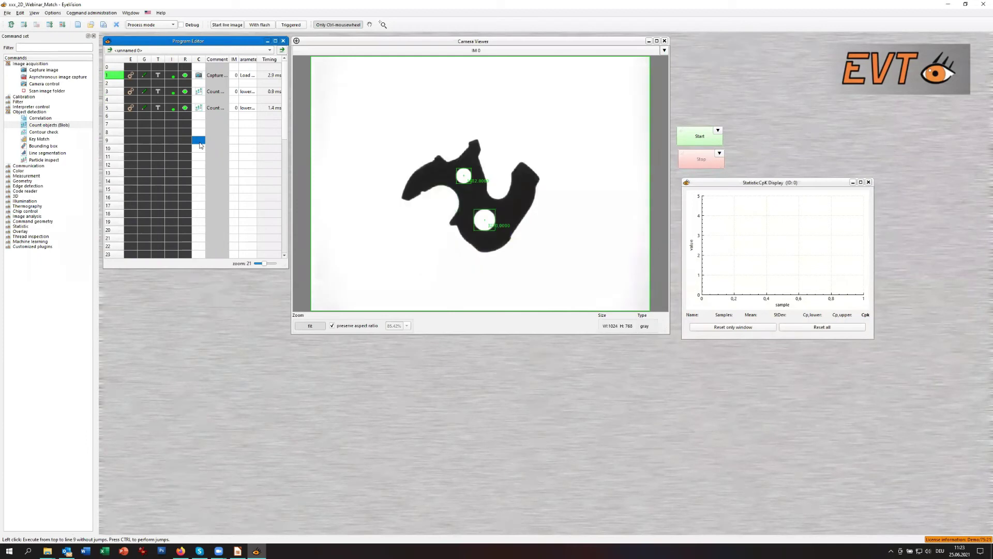
# Start saving the inspection program in the project's Programs folder.
pyautogui.click(7, 13)
pyautogui.click(23, 54)
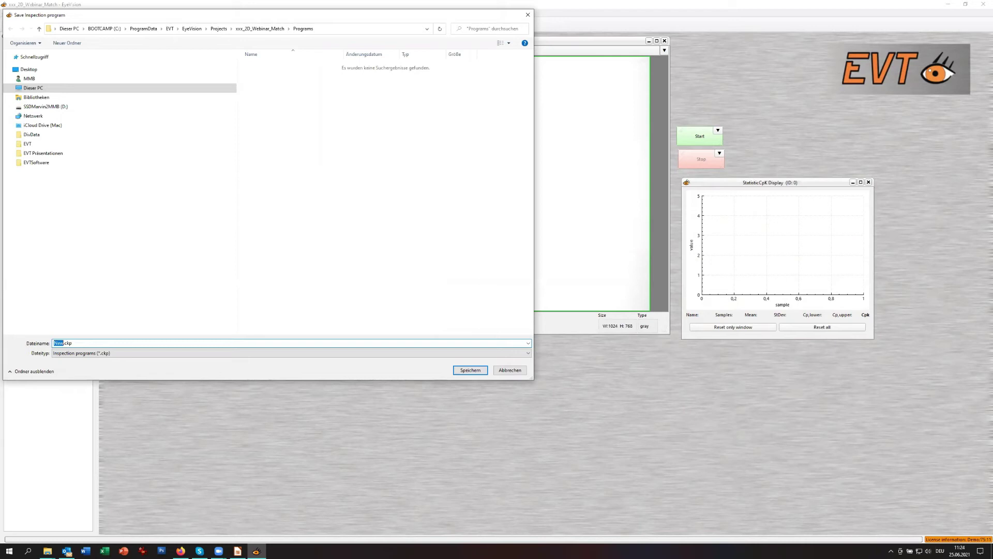
# Save the inspection program under the file name SimpleObjectDetection.
pyautogui.write('SimpleObje')
pyautogui.write('k')
pyautogui.write('tDetec')
pyautogui.write('tion')
pyautogui.press('Return')
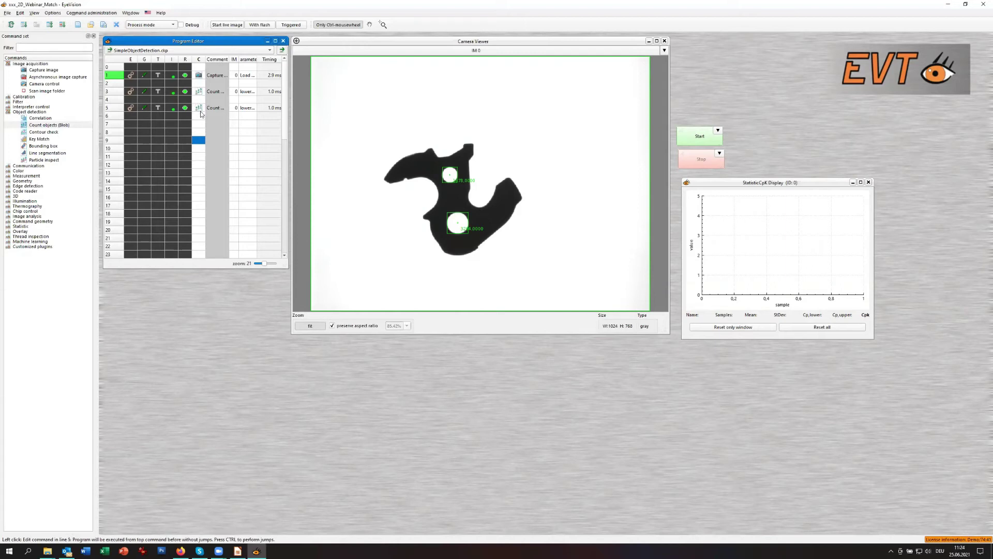
# Restrict the Count objects command in line 3 to a manual window of about 973 × 349 across the image's upper part.
pyautogui.moveTo(200, 114)
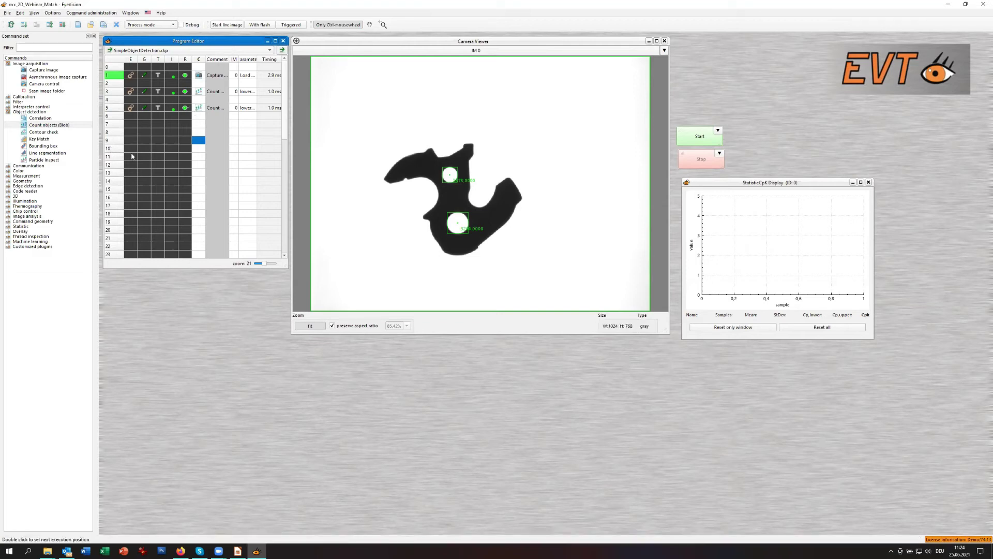
pyautogui.click(200, 92)
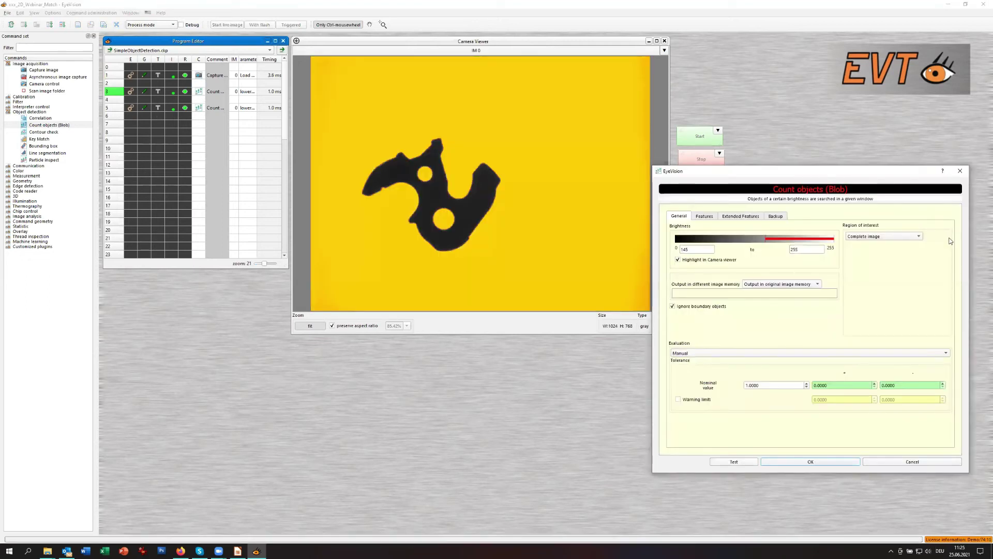
pyautogui.click(920, 239)
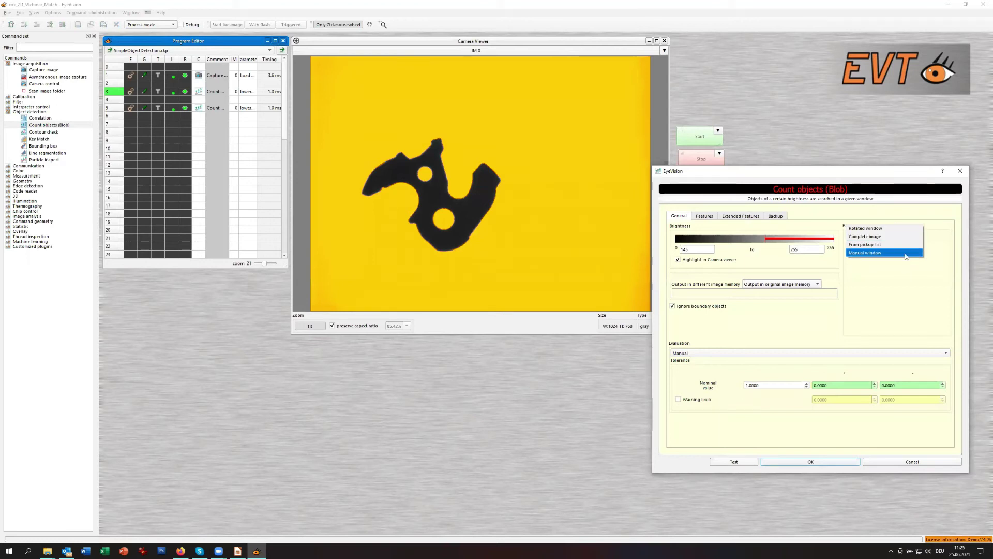
pyautogui.click(884, 252)
pyautogui.moveTo(366, 112); pyautogui.dragTo(646, 189)
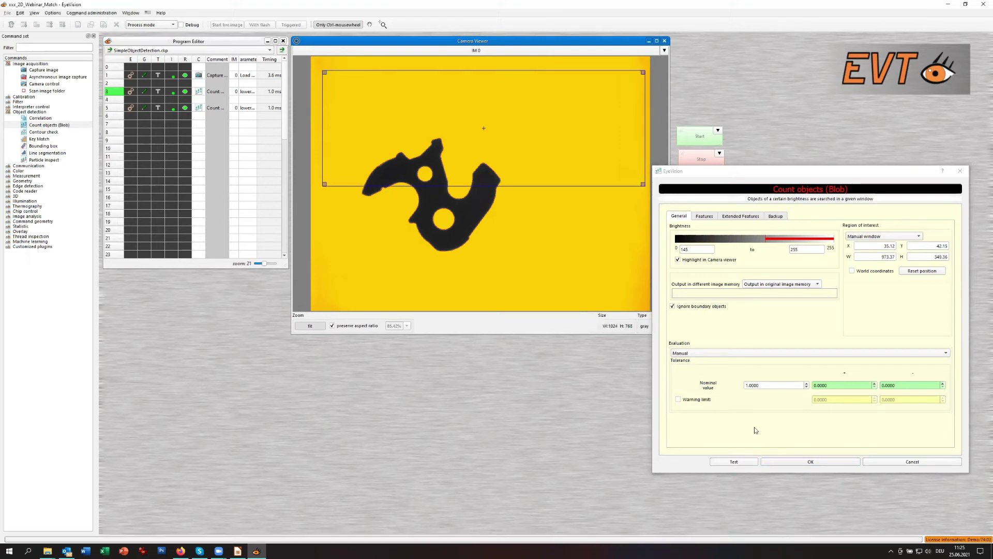
pyautogui.click(756, 462)
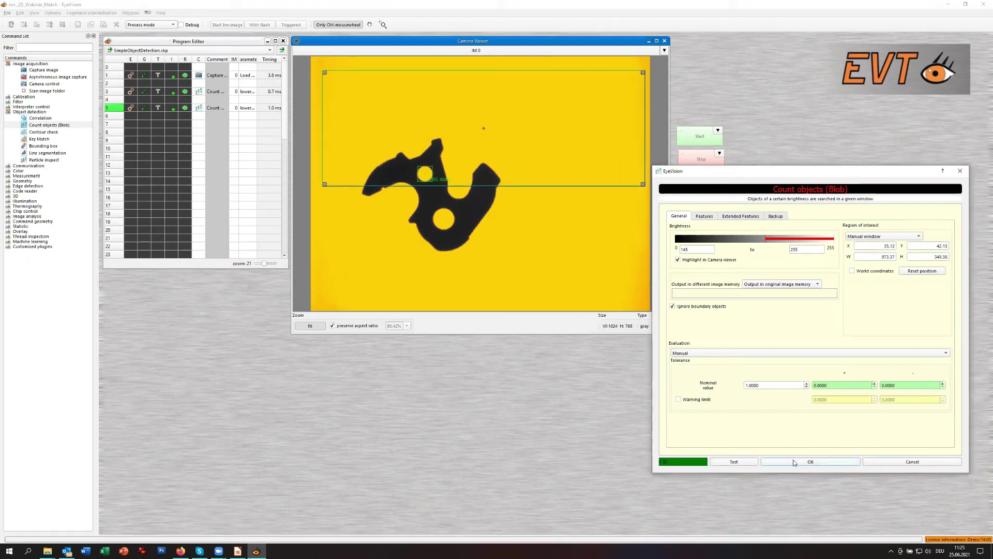
pyautogui.click(791, 462)
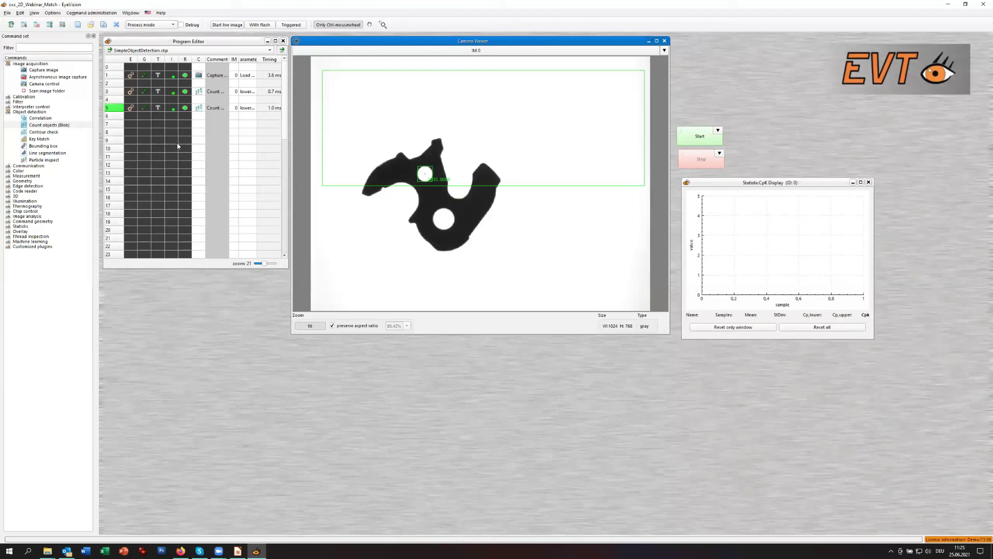
# Execute the program on several successive images to check the hole detection inside the new search window.
pyautogui.click(198, 137)
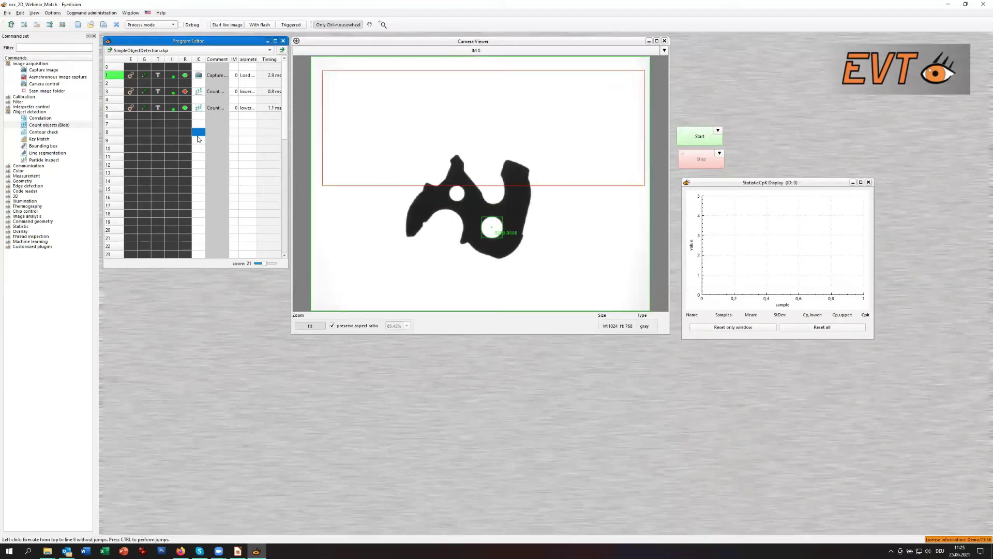
pyautogui.click(197, 136)
pyautogui.click(197, 136)
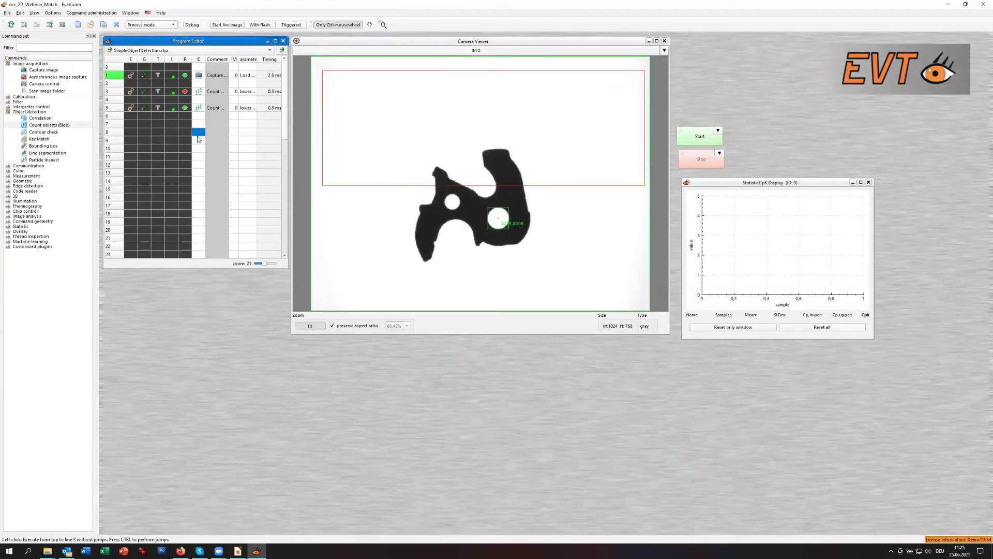
pyautogui.click(197, 138)
pyautogui.click(196, 139)
pyautogui.click(196, 135)
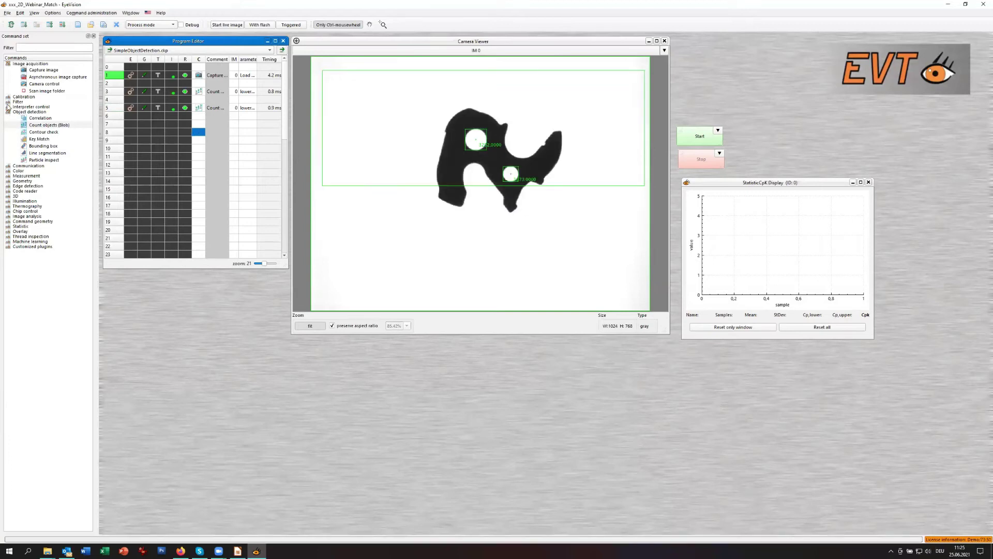
# Add a Set output command in line 7 that sets output line 0 to High only at OK, in Set/Reset mode.
pyautogui.click(7, 107)
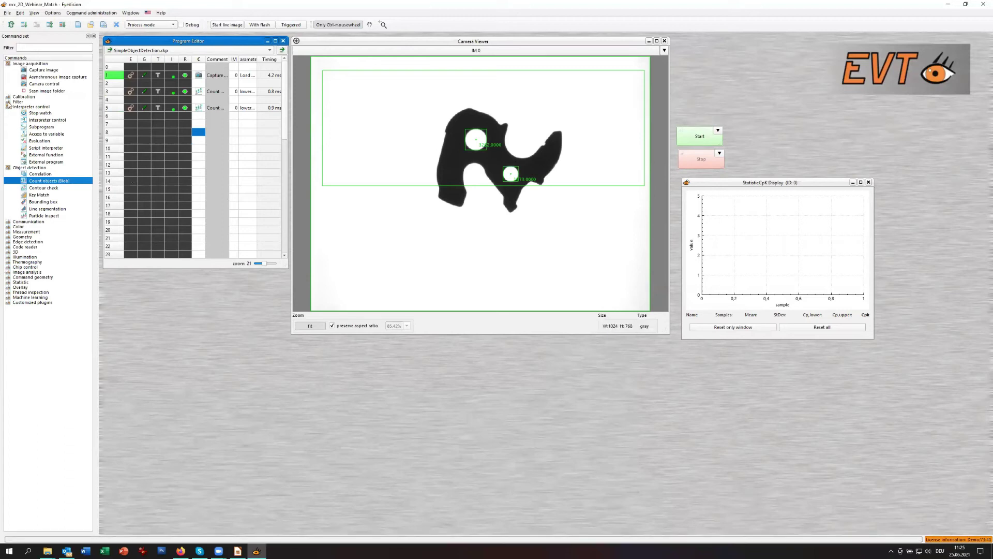
pyautogui.click(8, 223)
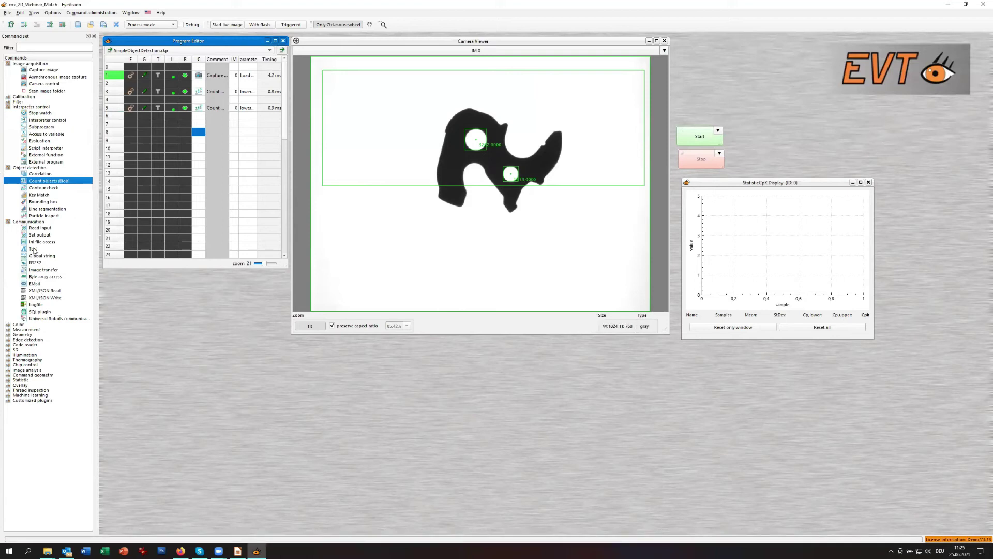
pyautogui.moveTo(23, 239); pyautogui.dragTo(197, 128)
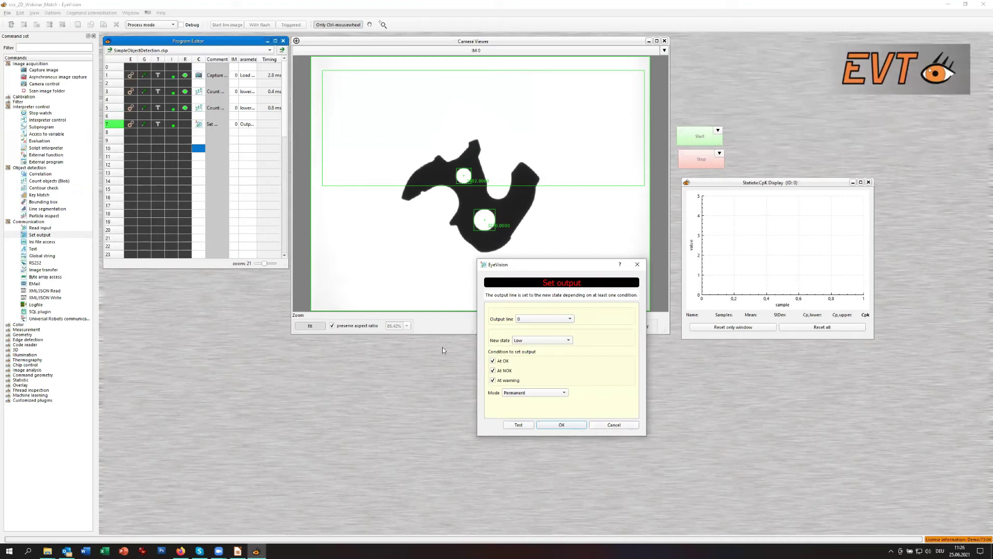
pyautogui.click(493, 371)
pyautogui.click(493, 380)
pyautogui.click(568, 340)
pyautogui.click(567, 350)
pyautogui.click(566, 395)
pyautogui.click(560, 401)
pyautogui.click(553, 426)
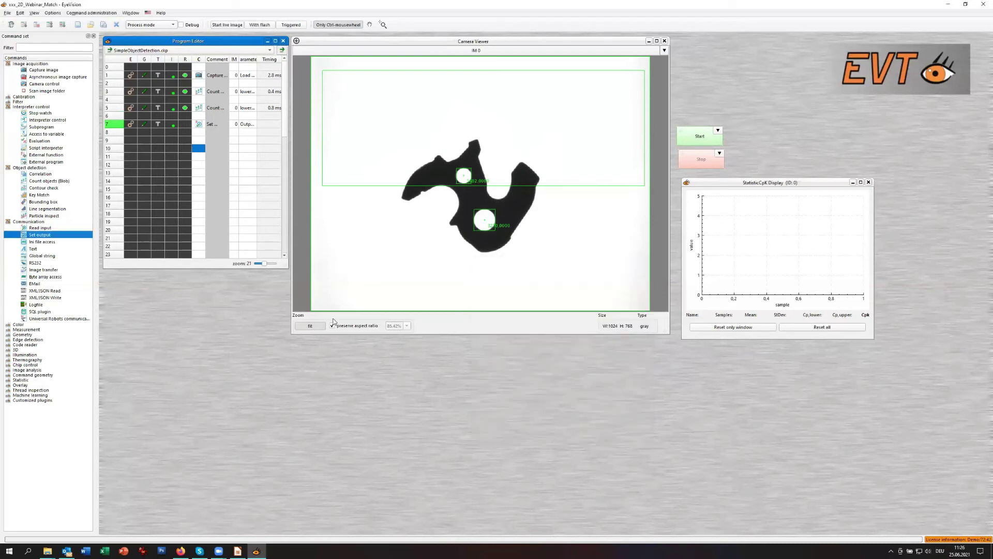
# Run the program, clear the list of restricted communication events, and run the program again.
pyautogui.click(11, 25)
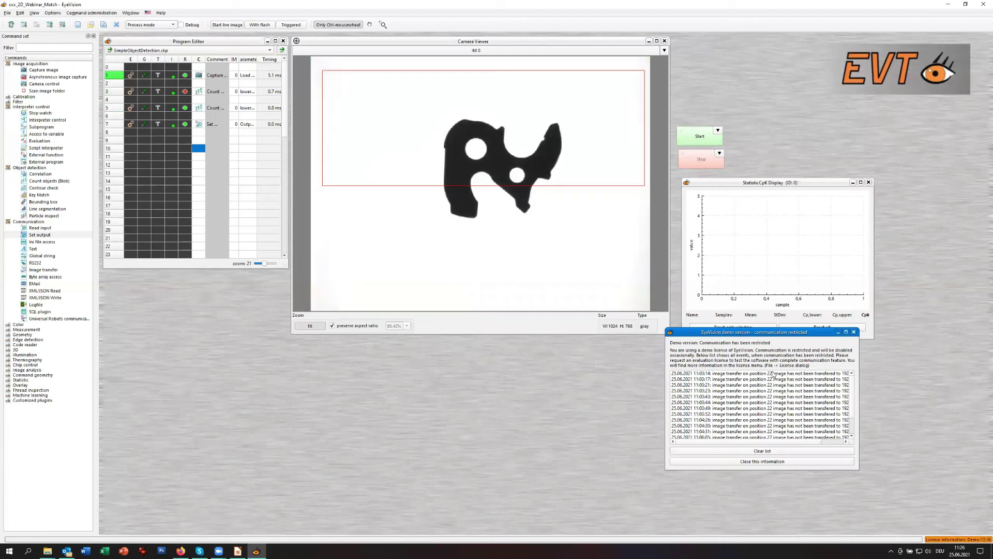
pyautogui.click(771, 452)
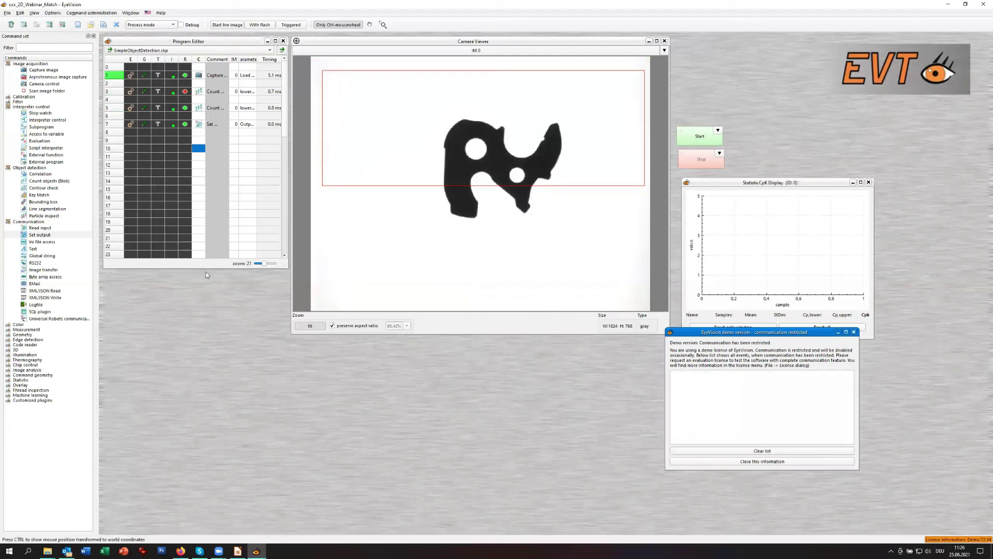
pyautogui.click(10, 25)
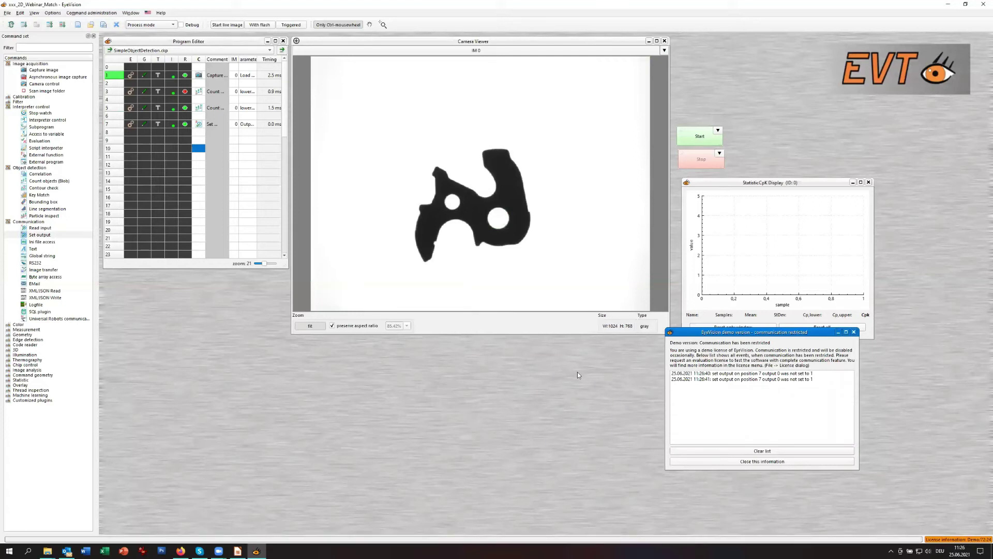
# Change the Set output condition in line 7 from At OK to At NOK, then save and run the program.
pyautogui.rightClick(200, 124)
pyautogui.click(274, 219)
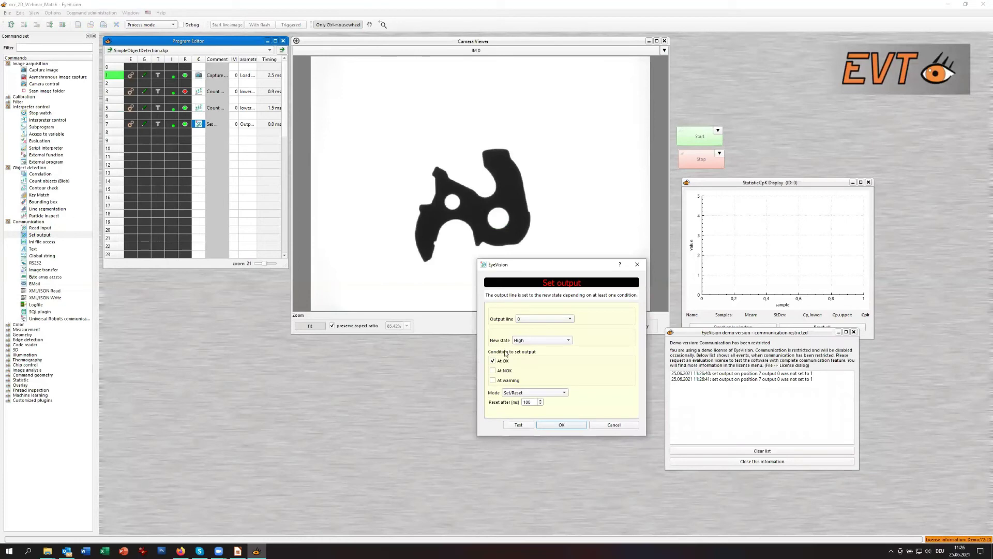
pyautogui.click(492, 360)
pyautogui.click(494, 371)
pyautogui.click(562, 425)
pyautogui.click(103, 26)
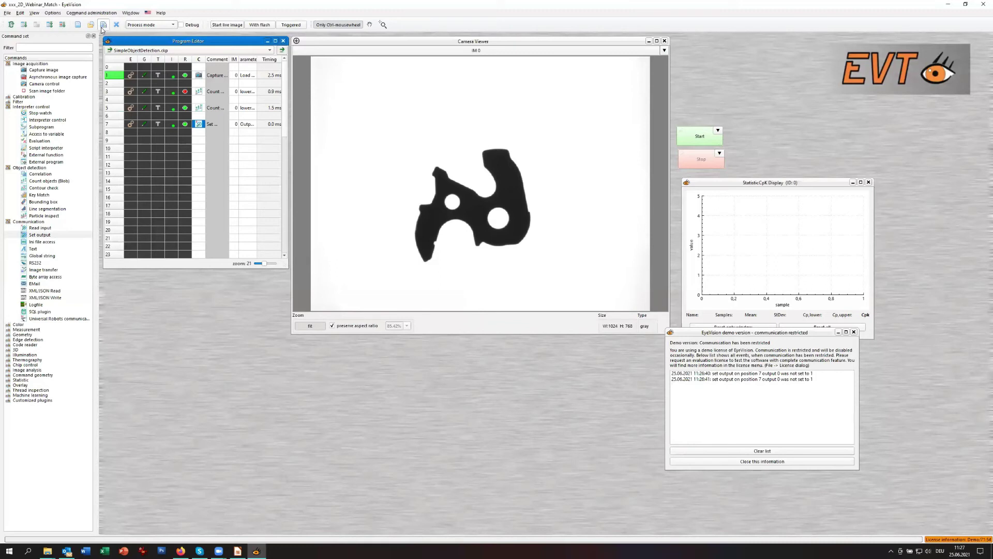
pyautogui.click(25, 28)
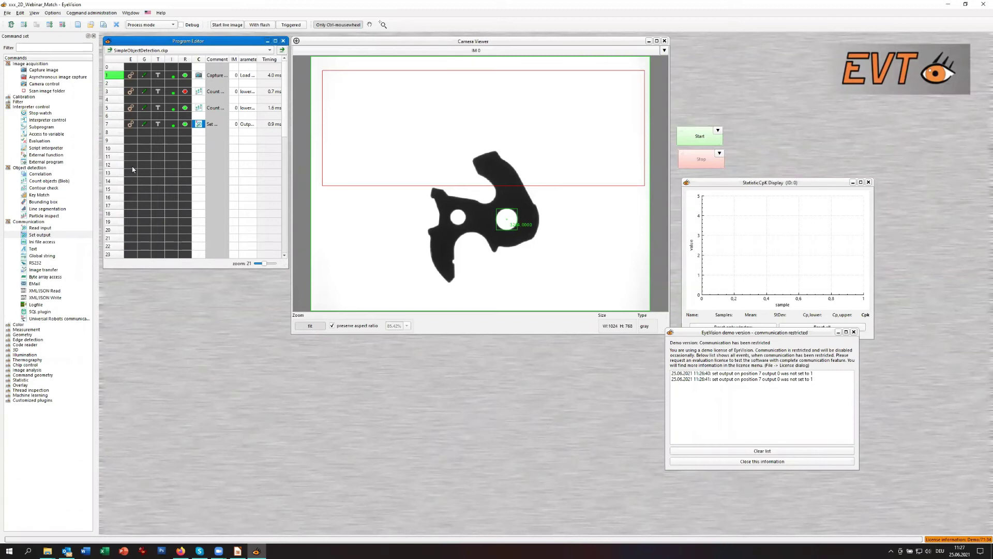
# Show the Digital I/O window, widen it, and arrange it beside the demo version notice below the camera image.
pyautogui.click(35, 13)
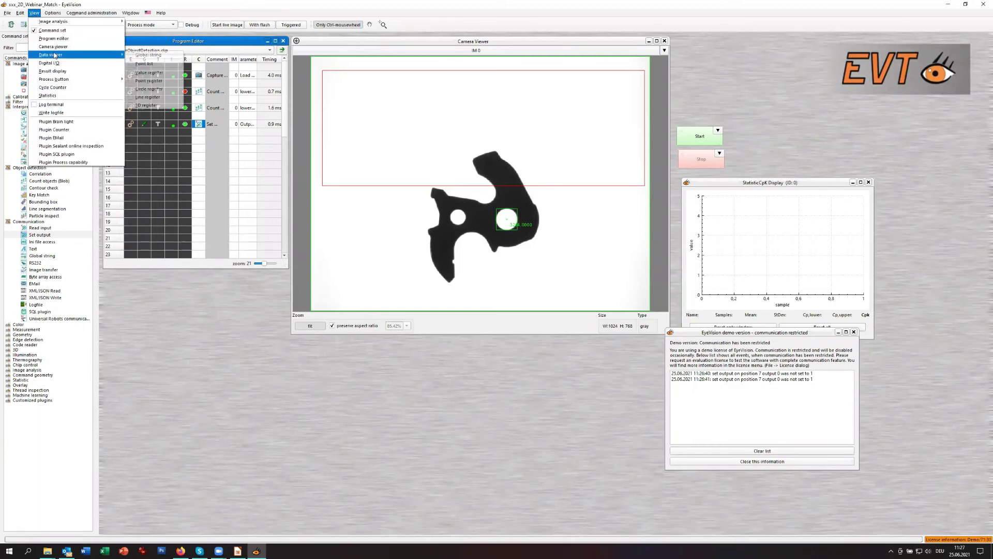
pyautogui.press('Escape')
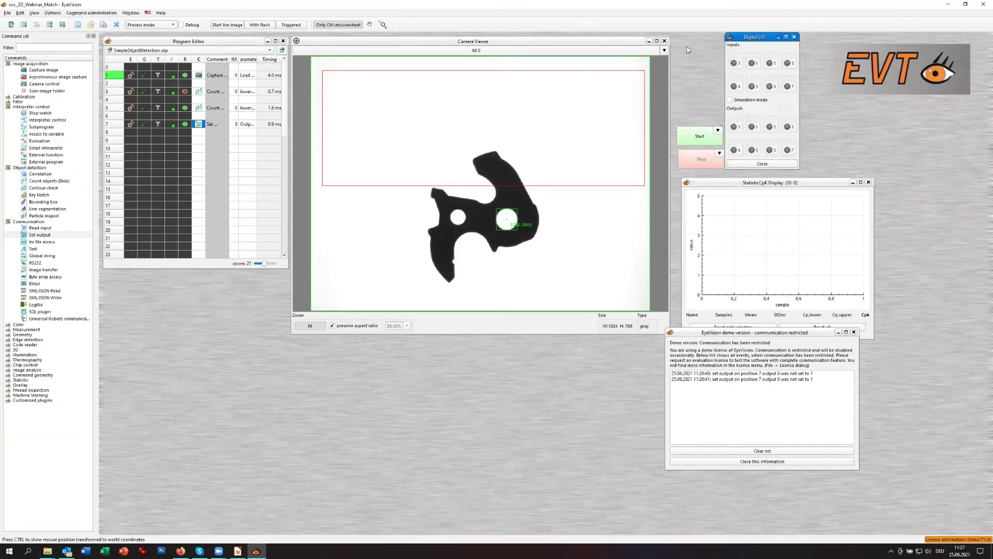
pyautogui.moveTo(288, 387); pyautogui.dragTo(296, 329)
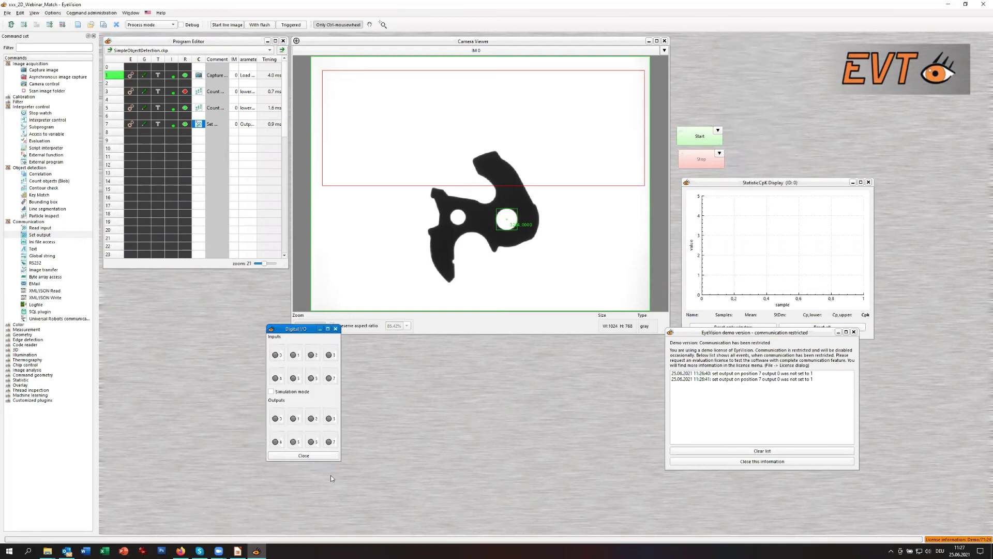
pyautogui.moveTo(337, 459); pyautogui.dragTo(463, 461)
pyautogui.moveTo(354, 330); pyautogui.dragTo(854, 392)
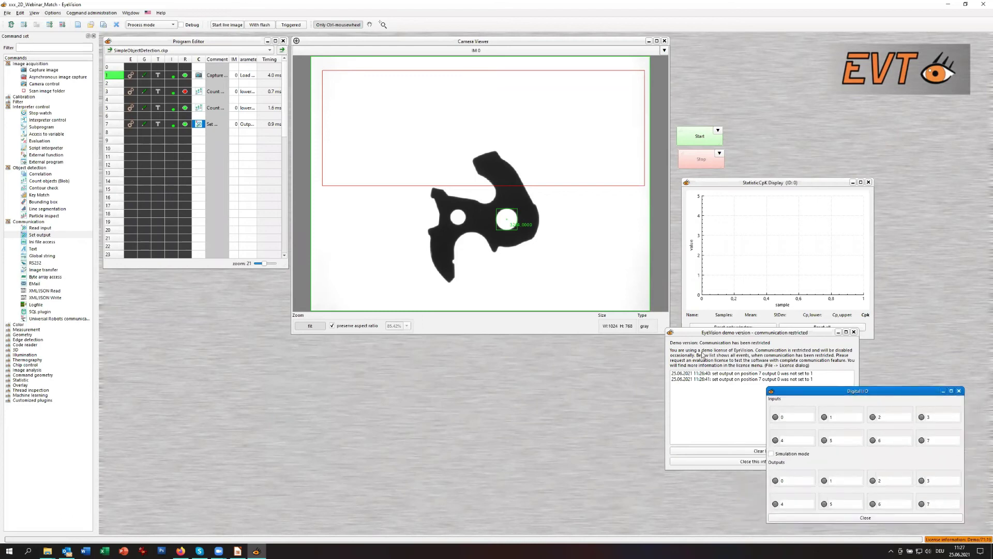
pyautogui.moveTo(741, 334); pyautogui.dragTo(589, 381)
pyautogui.moveTo(857, 391); pyautogui.dragTo(869, 402)
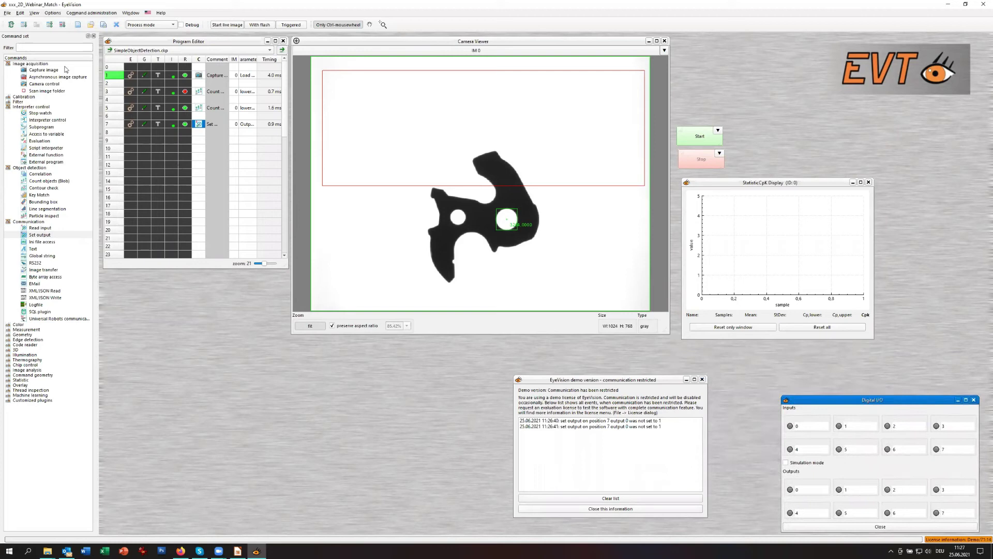
# Examine the available VIC and DIO drivers in the project-based hardware configuration, then discard the change.
pyautogui.click(53, 13)
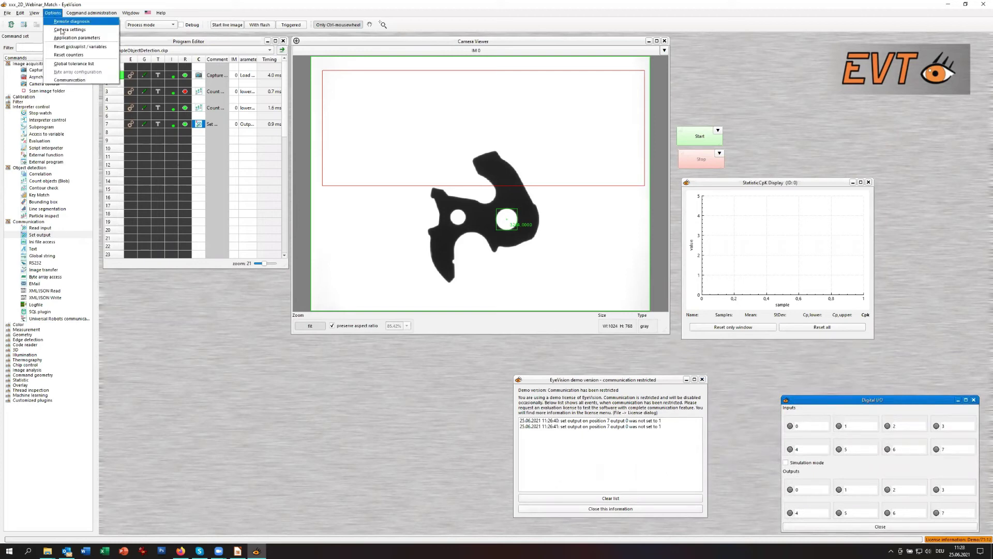
pyautogui.click(66, 37)
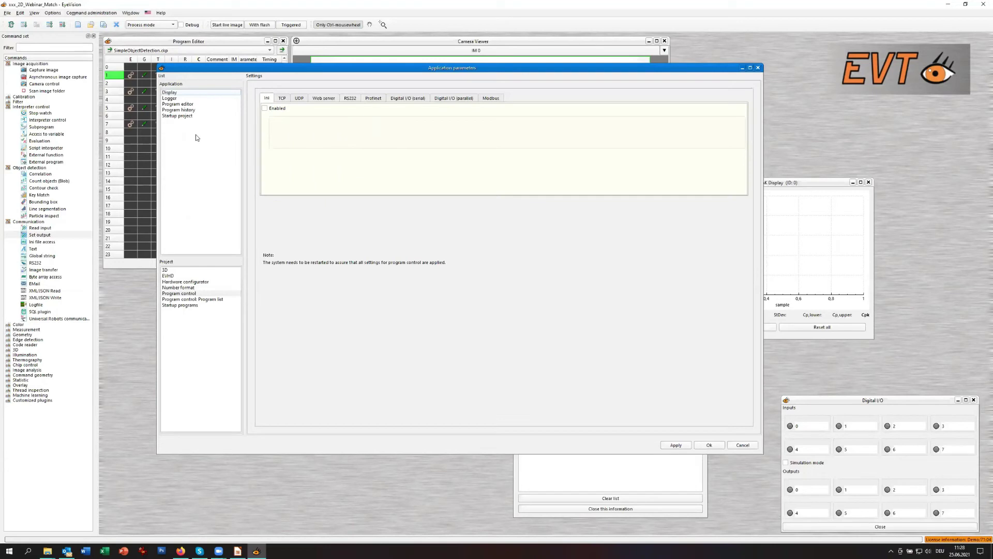
pyautogui.click(210, 282)
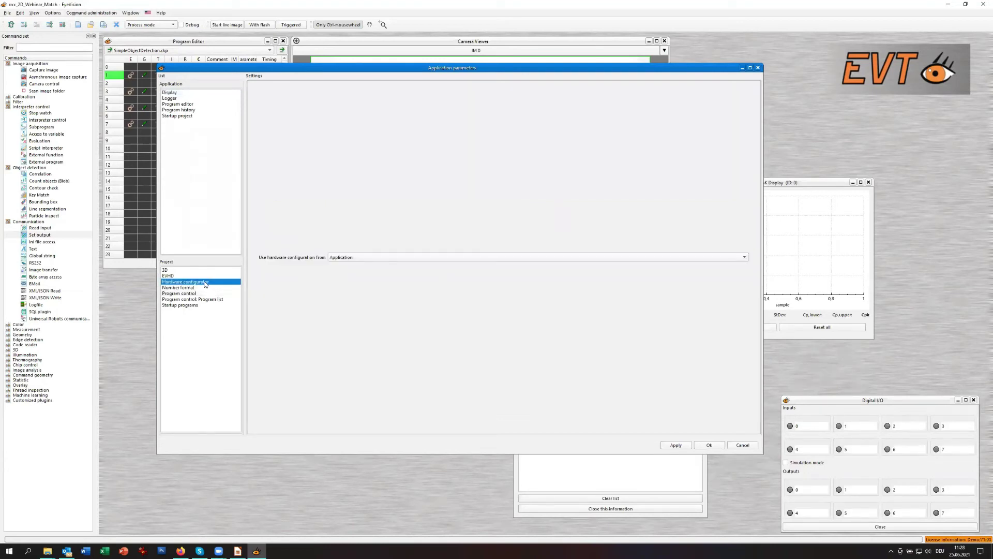
pyautogui.click(344, 258)
pyautogui.click(345, 266)
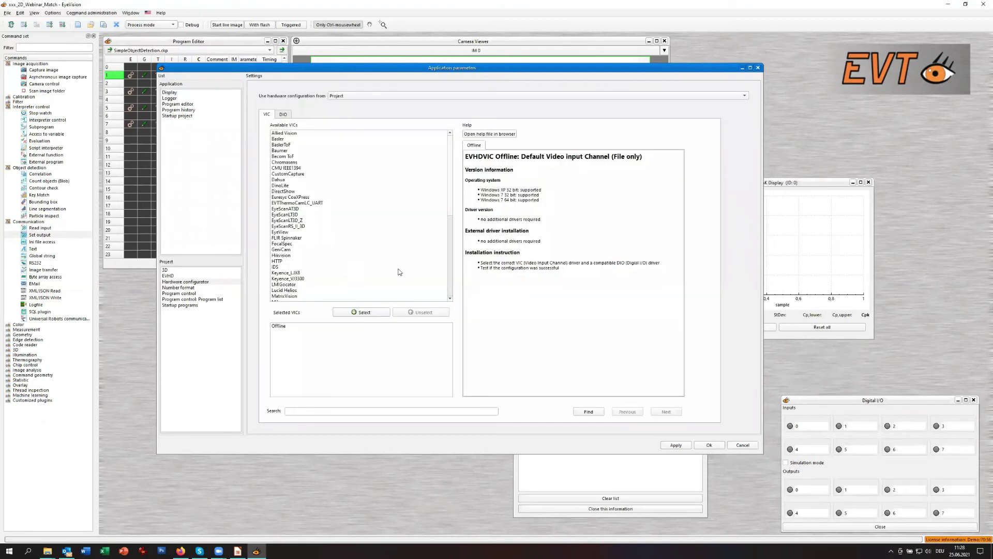
pyautogui.click(284, 115)
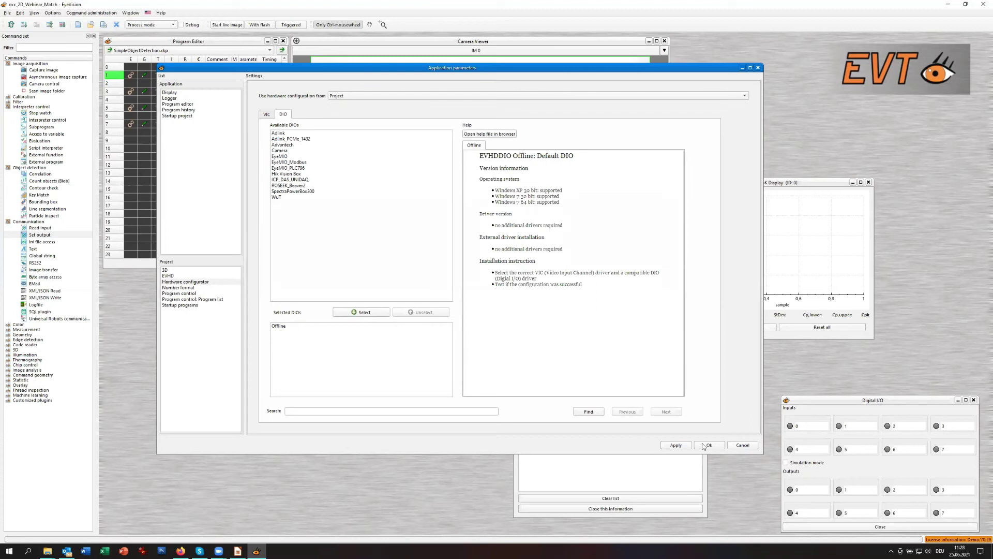
pyautogui.click(743, 444)
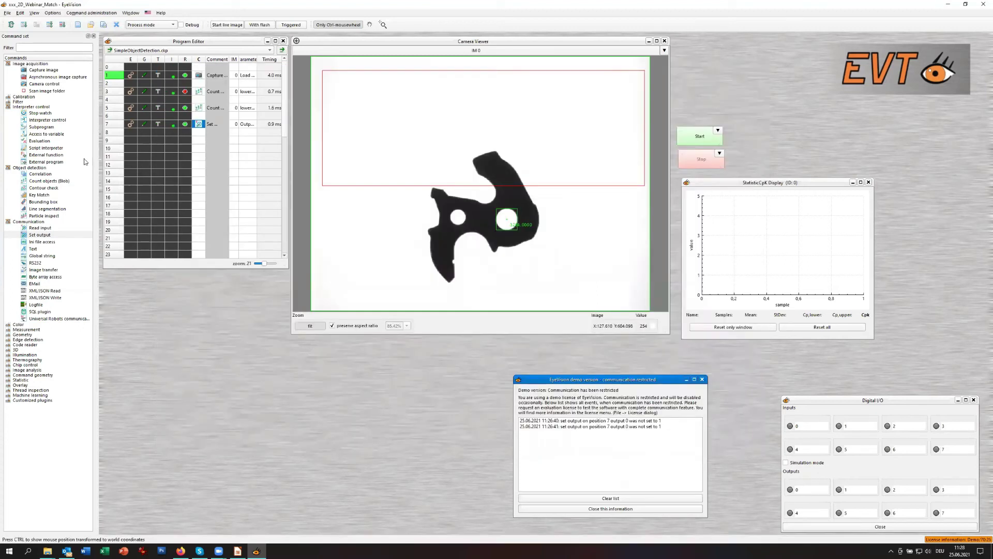
# Step through the program, run it continuously to observe digital output 0, and stop it.
pyautogui.click(49, 25)
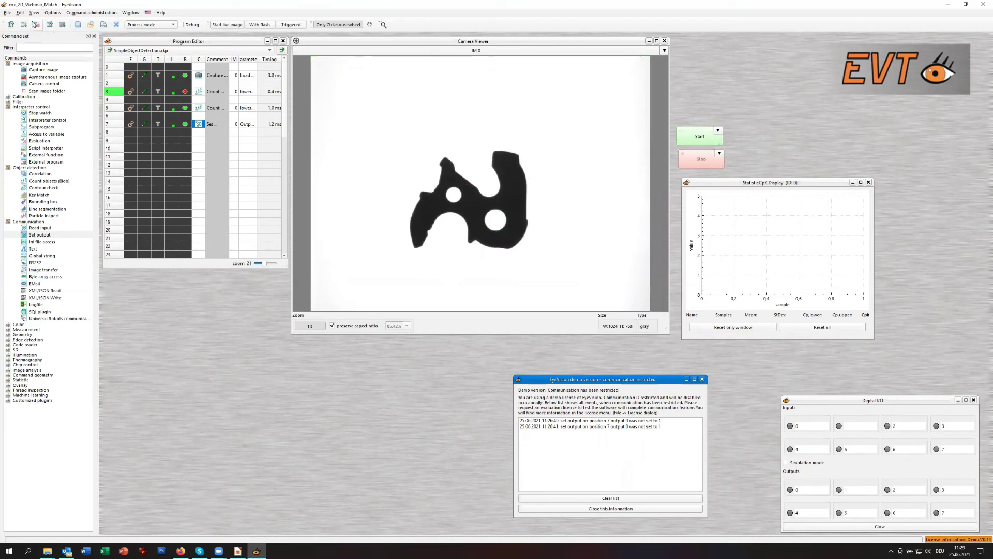
pyautogui.click(11, 24)
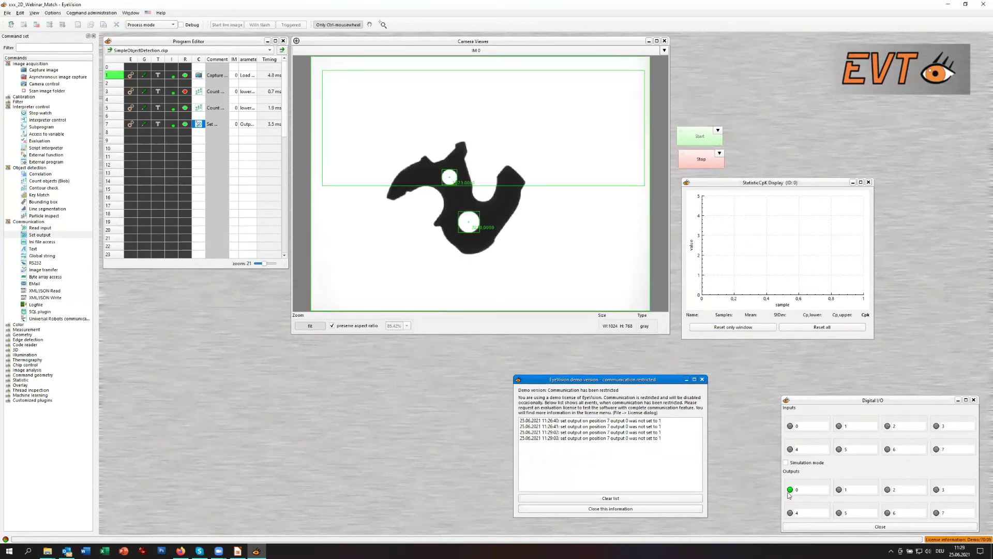
pyautogui.click(25, 25)
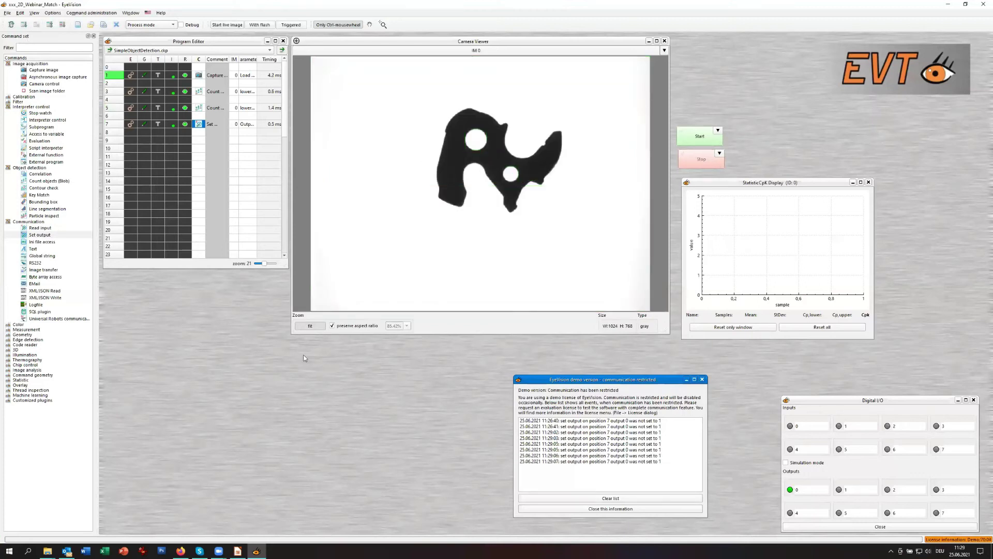
# Insert an empty first line, add a Set output command in line 0 setting output 0 to Low for OK, NOK and warning, and run the program.
pyautogui.rightClick(113, 69)
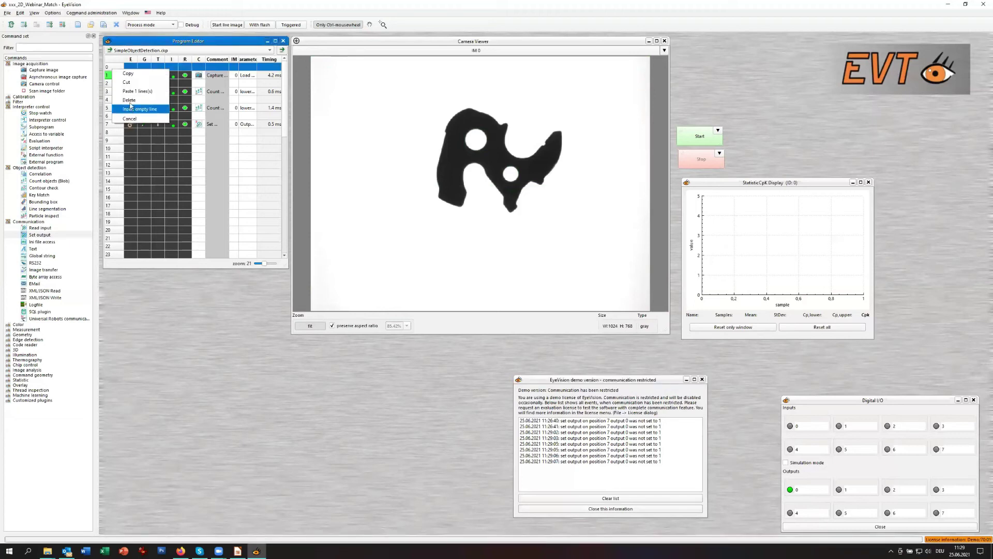
pyautogui.click(138, 109)
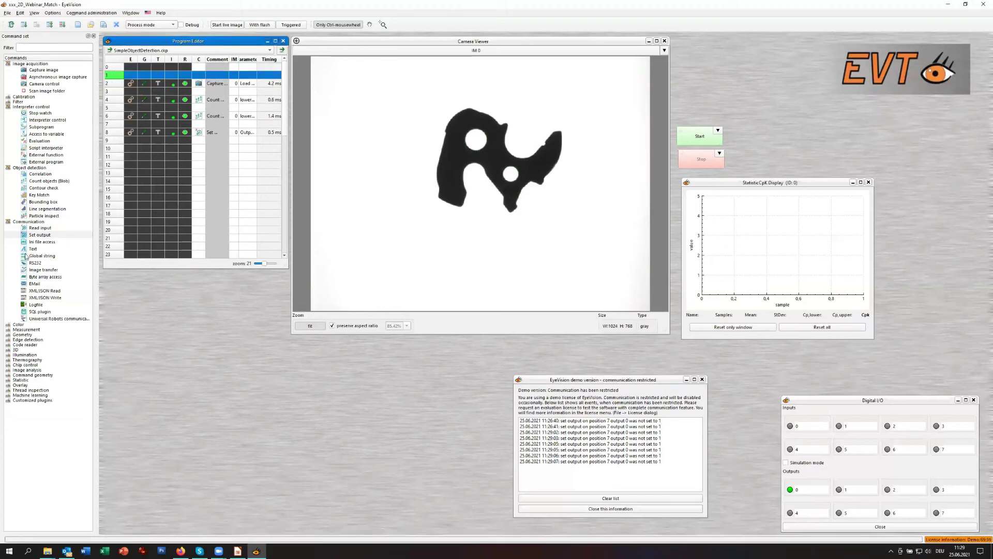
pyautogui.moveTo(24, 236); pyautogui.dragTo(199, 69)
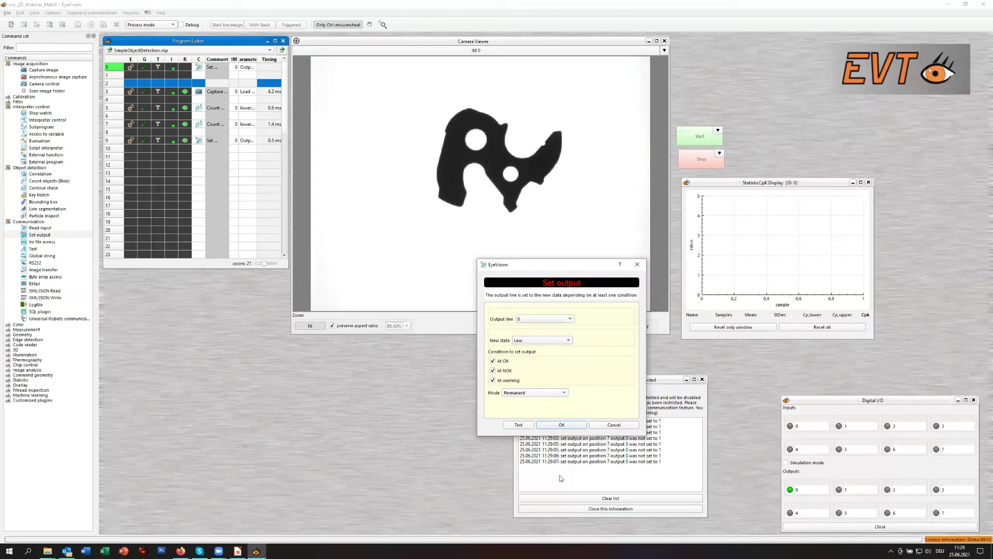
pyautogui.click(561, 425)
pyautogui.click(11, 26)
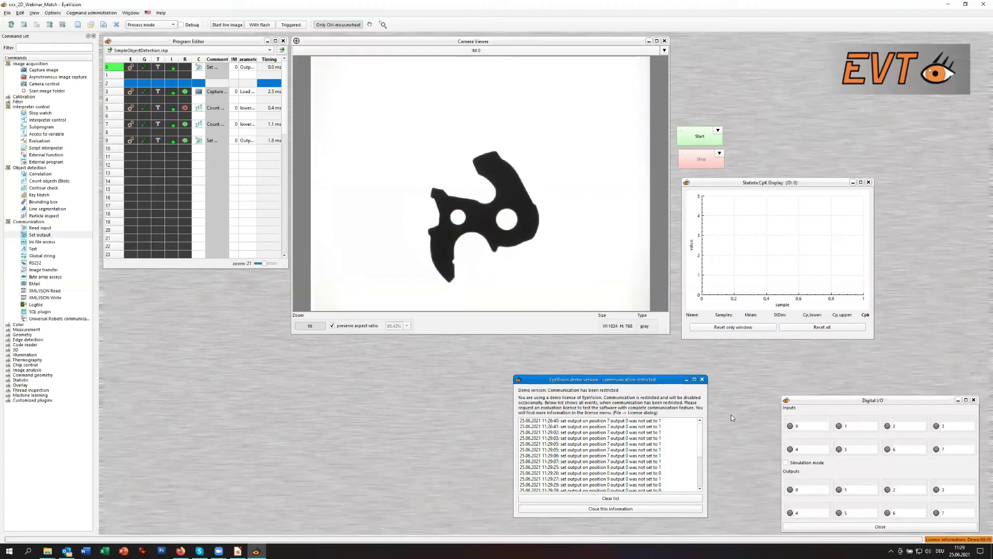
# Move the demo version notice directly beside the Digital I/O window and save the program.
pyautogui.moveTo(594, 380); pyautogui.dragTo(622, 392)
pyautogui.moveTo(679, 403); pyautogui.dragTo(707, 407)
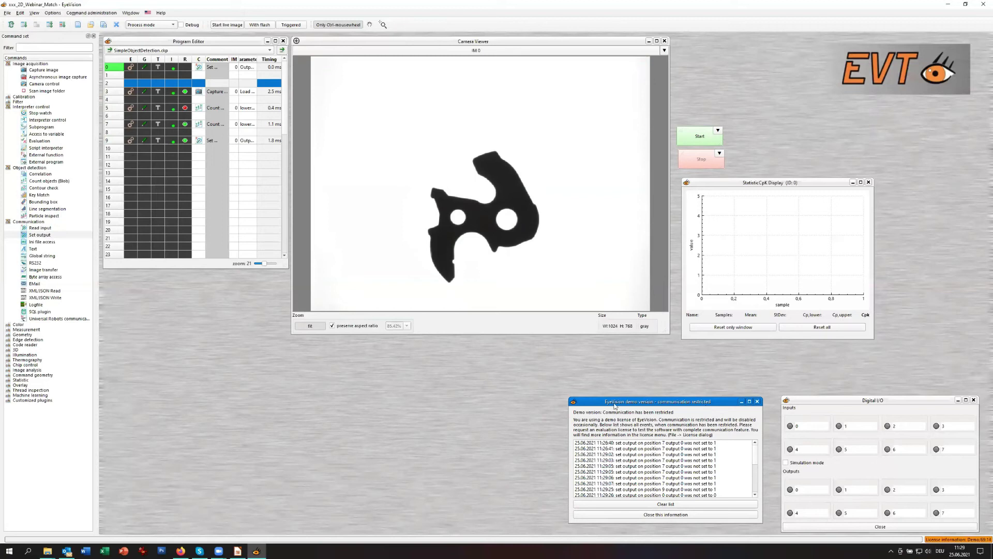
pyautogui.click(105, 25)
# Add an Interpreter control command with the End of Program operation in line 20, enlarging the Program Editor to show more lines.
pyautogui.moveTo(25, 121); pyautogui.dragTo(198, 231)
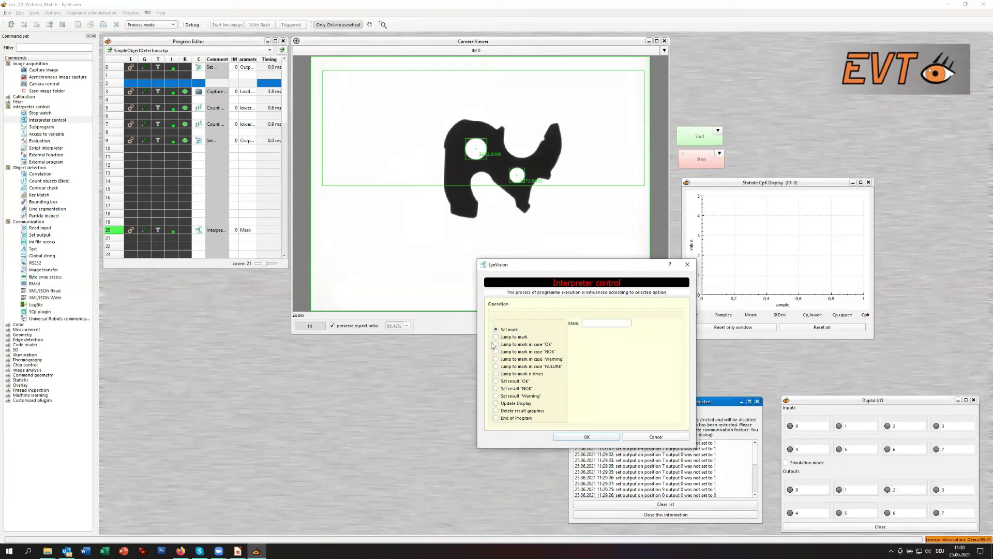
pyautogui.click(605, 322)
pyautogui.moveTo(192, 269); pyautogui.dragTo(192, 481)
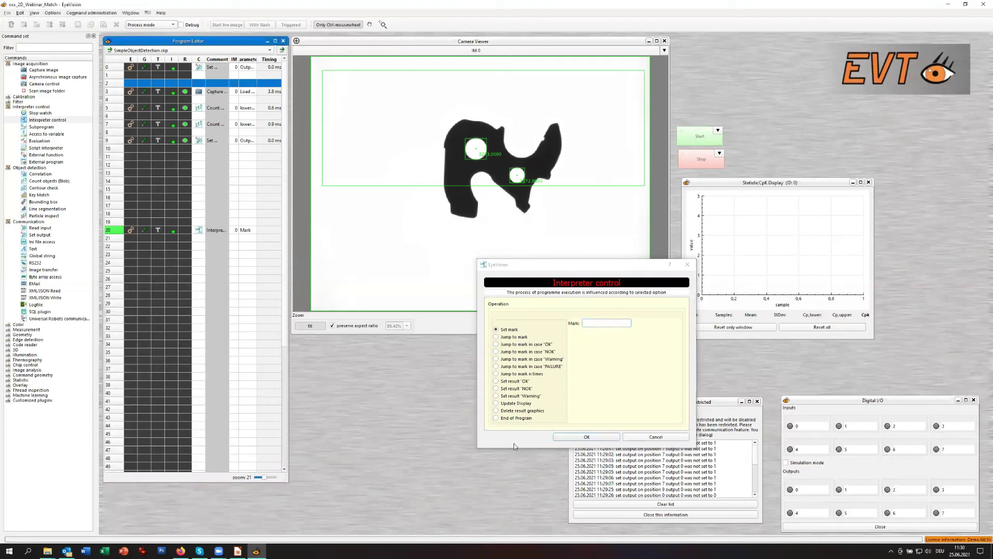
pyautogui.click(594, 323)
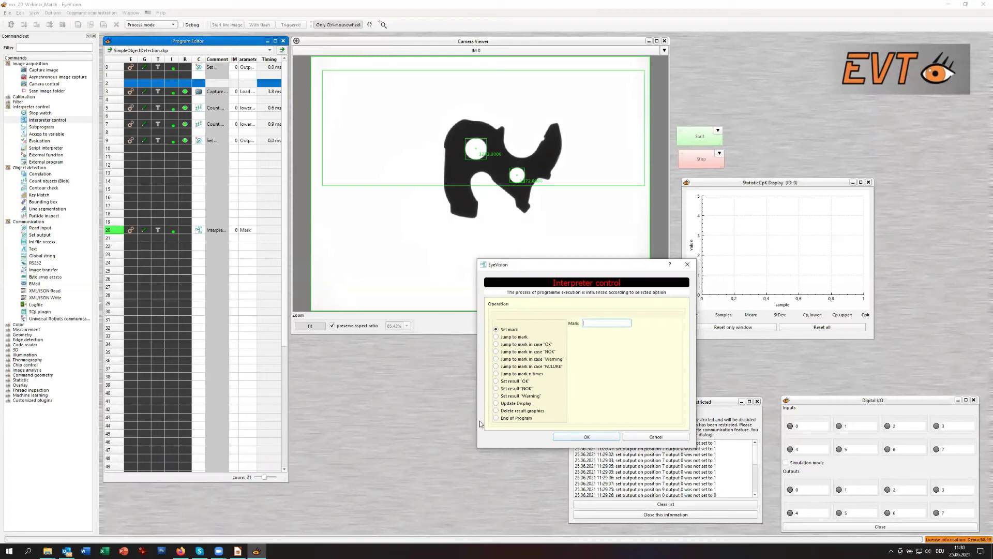
pyautogui.click(506, 419)
pyautogui.click(586, 437)
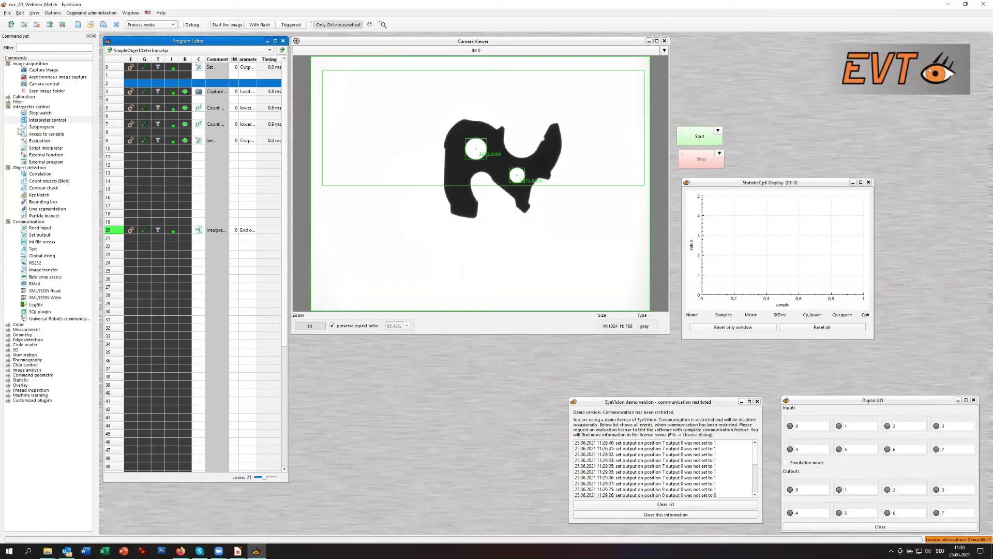
# Add an Interpreter control command in line 22 that sets a mark named Error.
pyautogui.moveTo(25, 120); pyautogui.dragTo(198, 246)
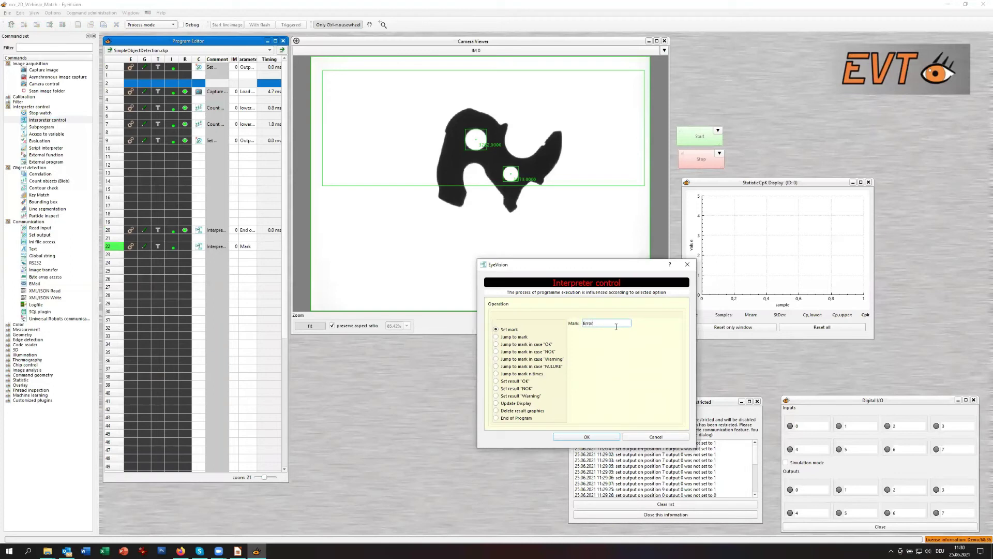
pyautogui.write('Error')
pyautogui.click(601, 439)
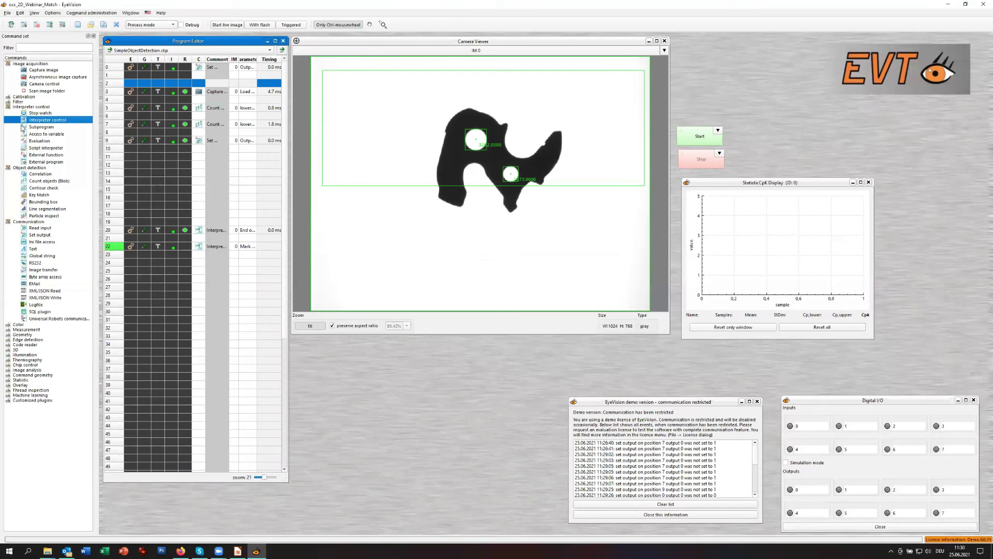
# Add a Text command in line 23 writing ERROR in red at about X 232, Y 133 in the image, and test it.
pyautogui.moveTo(26, 251); pyautogui.dragTo(202, 257)
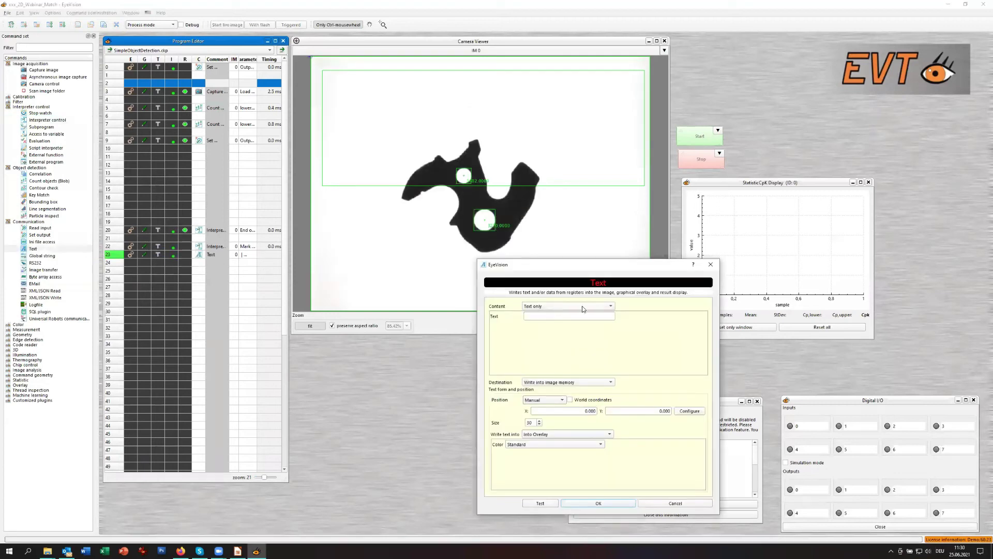
pyautogui.click(611, 308)
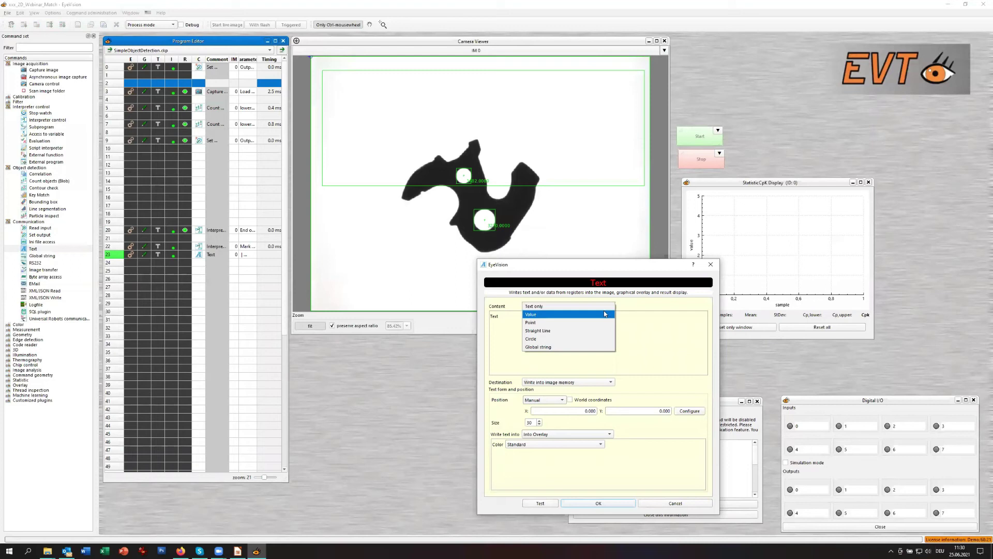
pyautogui.click(600, 308)
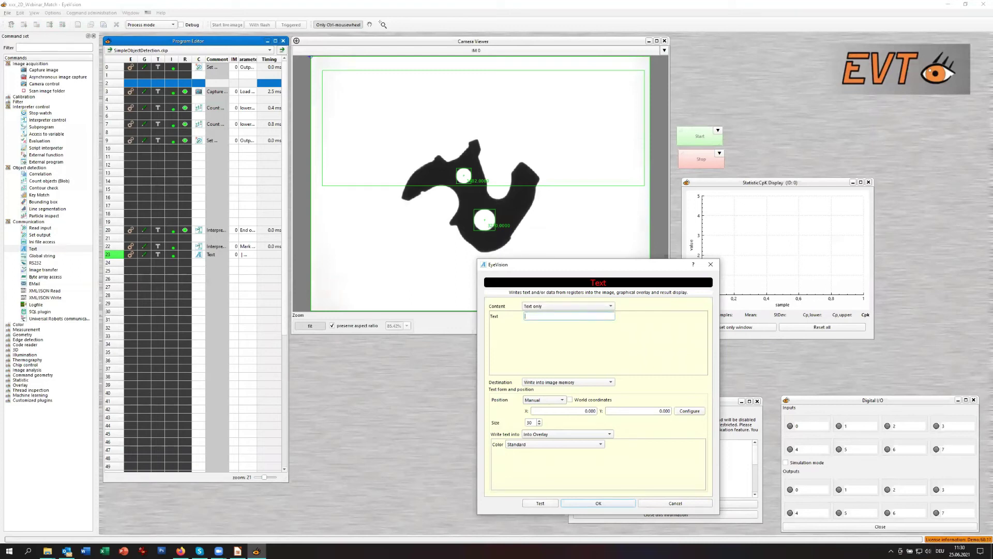
pyautogui.write('ERROR')
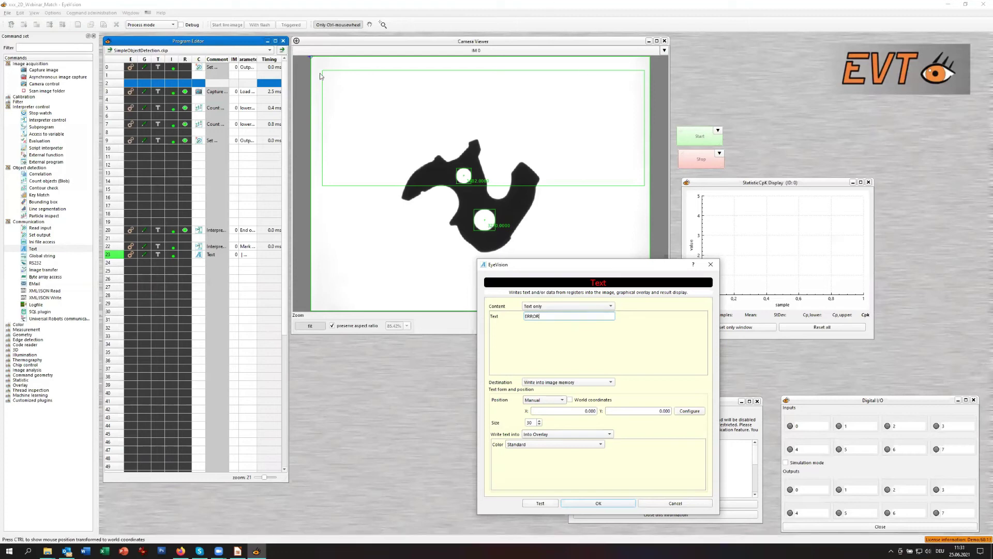
pyautogui.moveTo(328, 75); pyautogui.dragTo(387, 101)
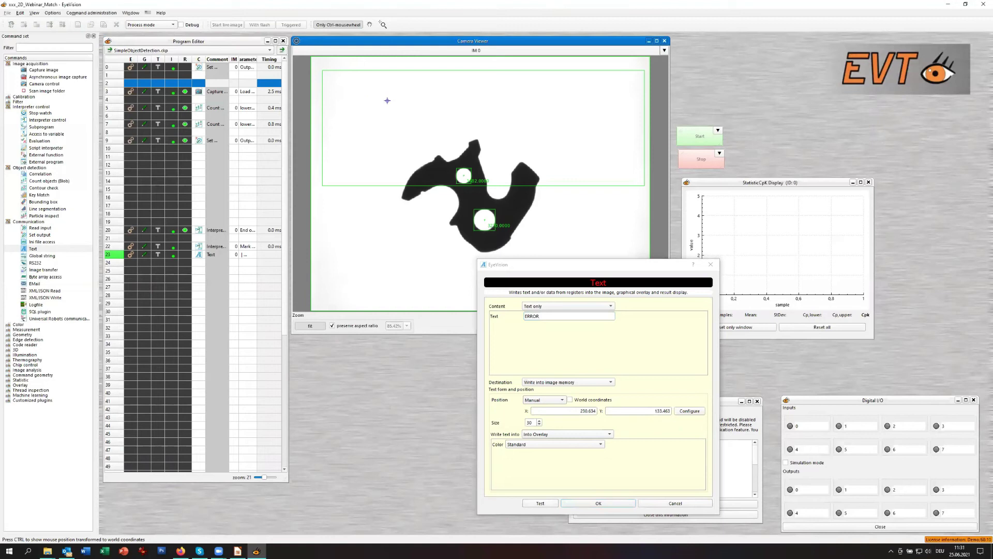
pyautogui.click(601, 444)
pyautogui.click(595, 471)
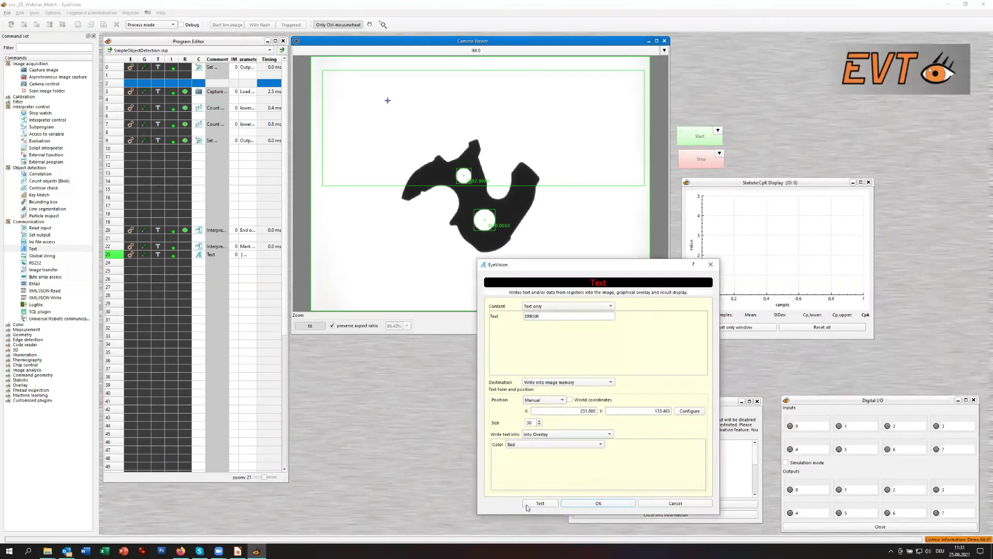
pyautogui.click(547, 505)
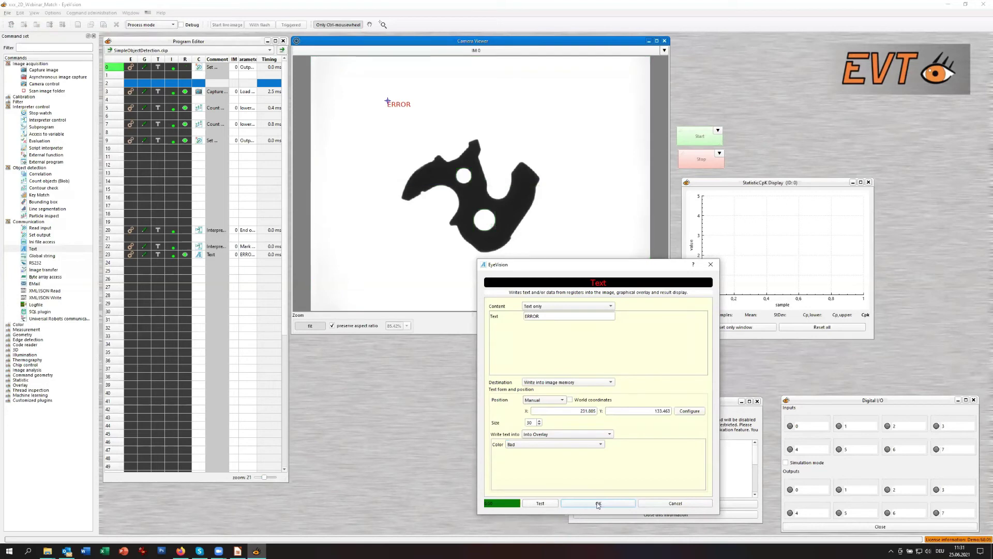
pyautogui.click(598, 504)
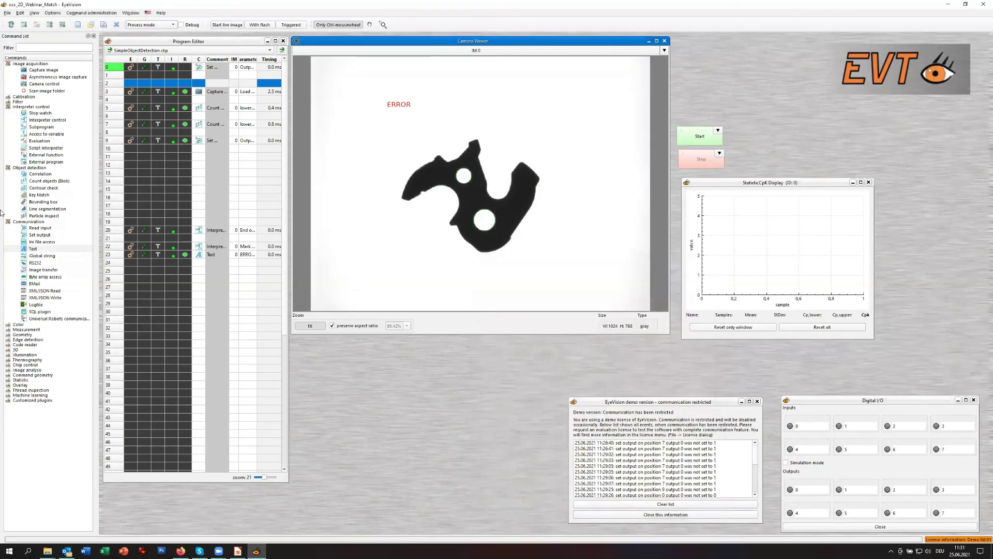
# Insert an Interpreter control command in line 10 that jumps to the Error mark when the total result is NOK.
pyautogui.moveTo(27, 120); pyautogui.dragTo(215, 148)
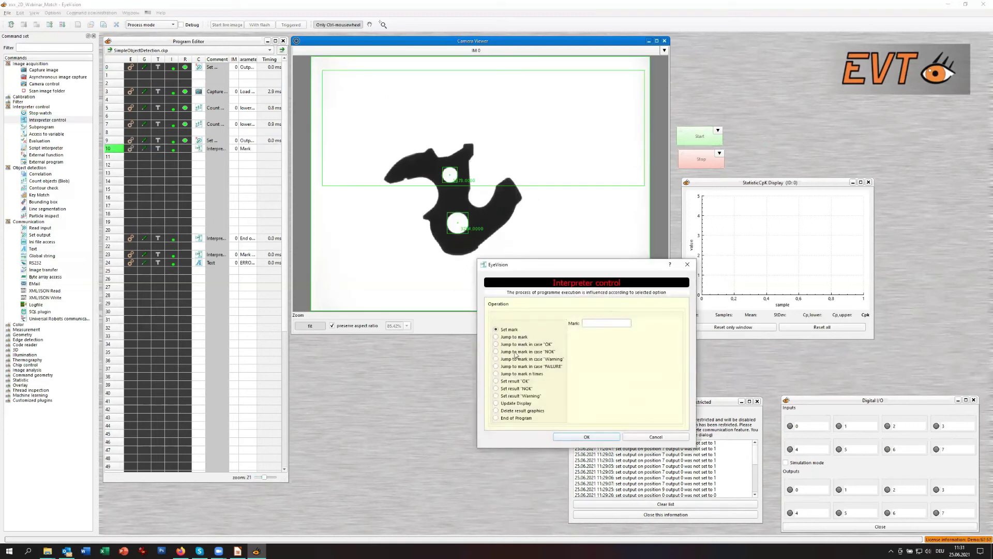
pyautogui.click(496, 352)
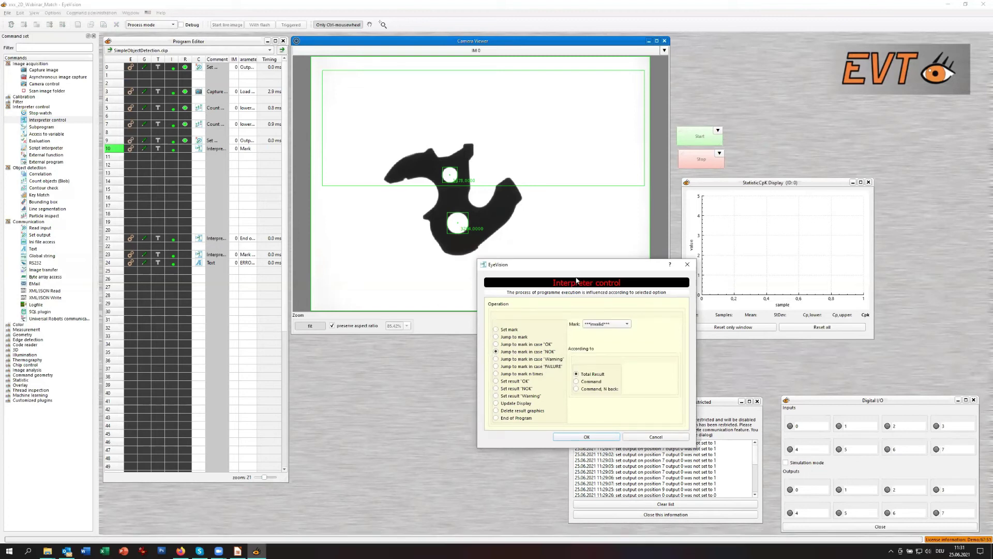
pyautogui.click(603, 324)
pyautogui.click(602, 333)
pyautogui.click(589, 436)
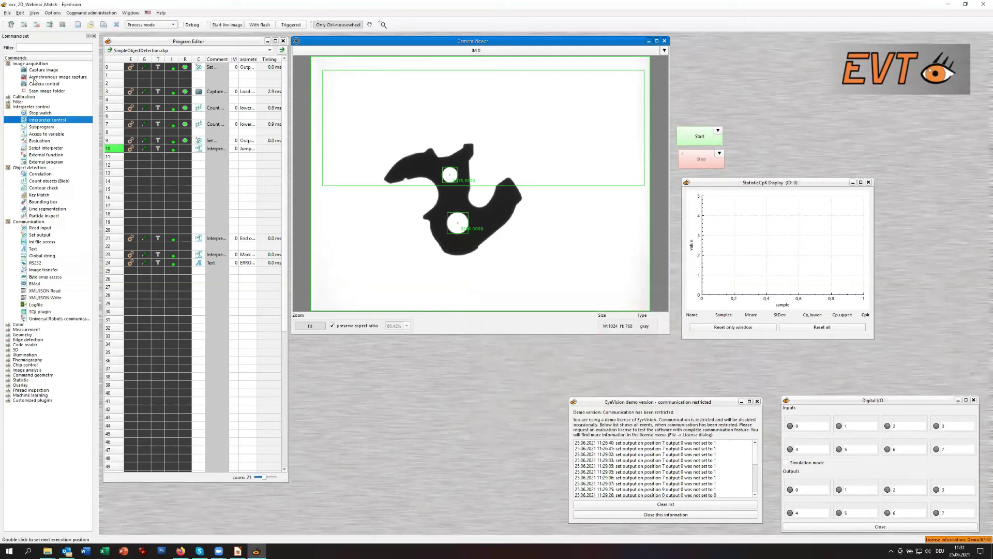
# Run the program continuously, then image by image, to check the jump to the ERROR text on NOK parts.
pyautogui.click(10, 24)
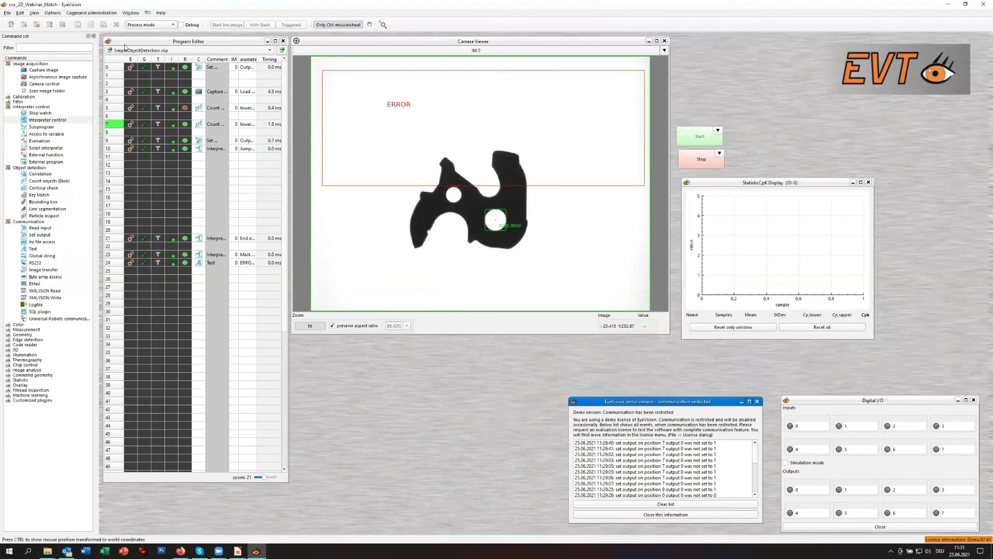
pyautogui.click(23, 25)
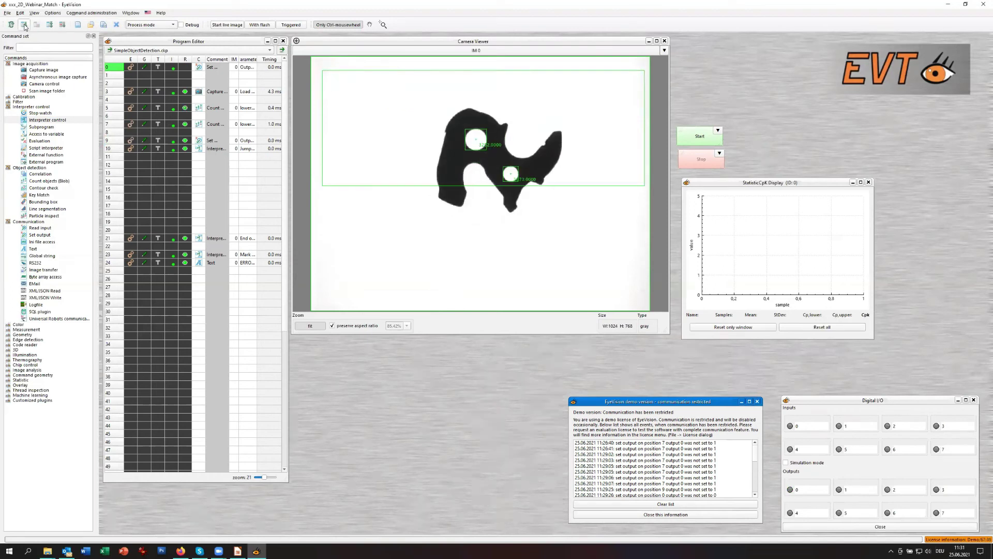
pyautogui.click(24, 25)
pyautogui.click(24, 24)
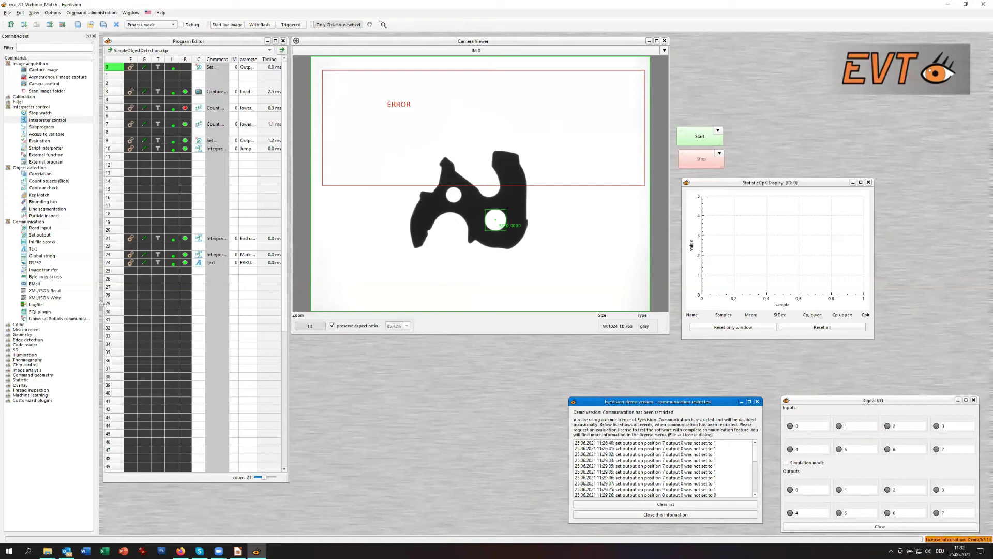
# Insert a Calibration command in line 12 using Origin and orientation, clockwise, with the origin from register 0 and the X-axis point from register 1.
pyautogui.click(198, 176)
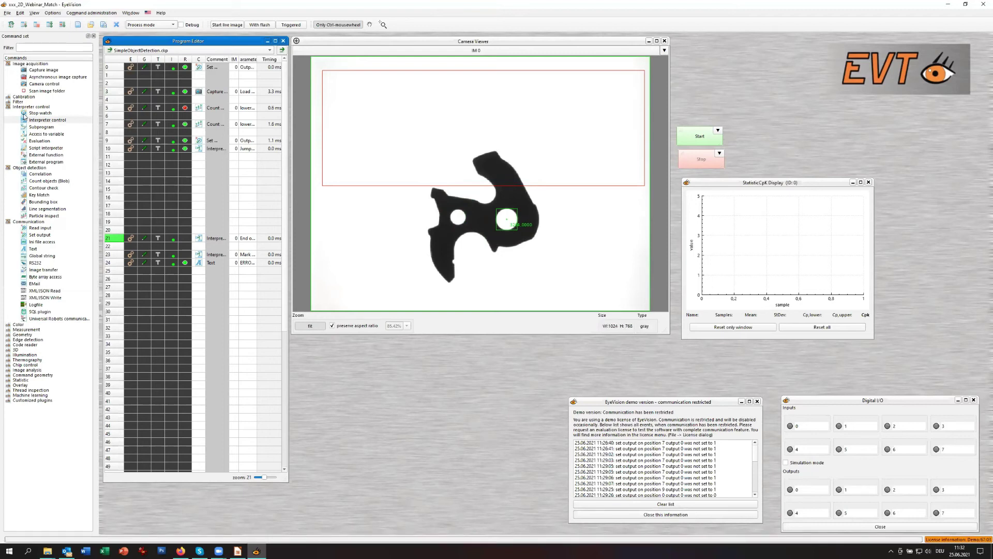
pyautogui.click(8, 97)
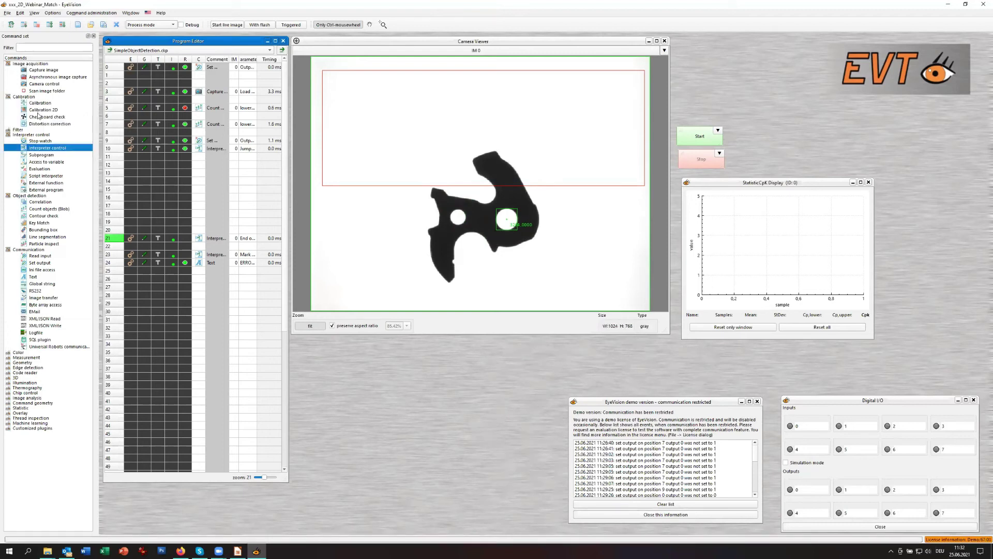
pyautogui.moveTo(29, 103)
pyautogui.mouseDown()
pyautogui.moveTo(377, 299)
pyautogui.moveTo(197, 191)
pyautogui.moveTo(202, 167)
pyautogui.moveTo(55, 144)
pyautogui.moveTo(29, 106)
pyautogui.mouseUp()
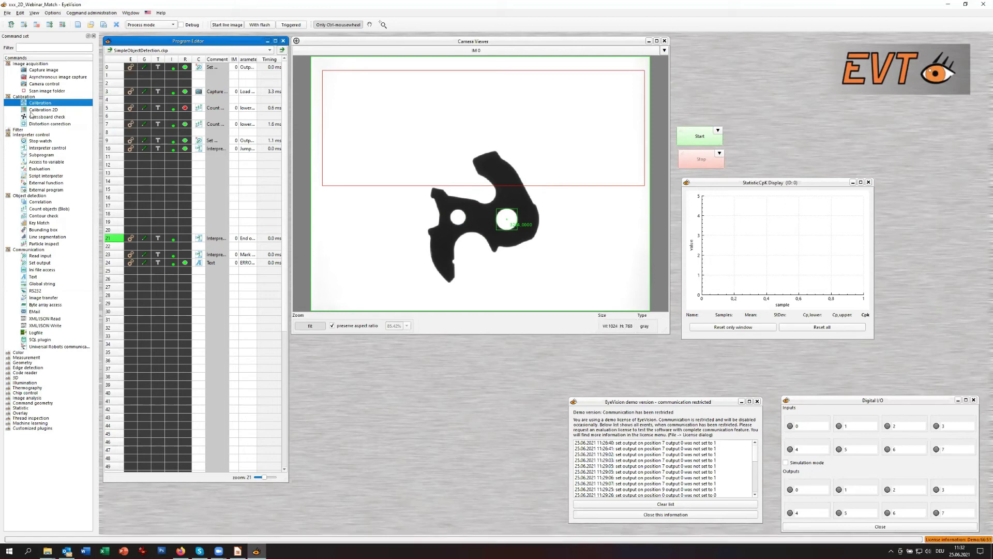
pyautogui.moveTo(24, 105); pyautogui.dragTo(200, 162)
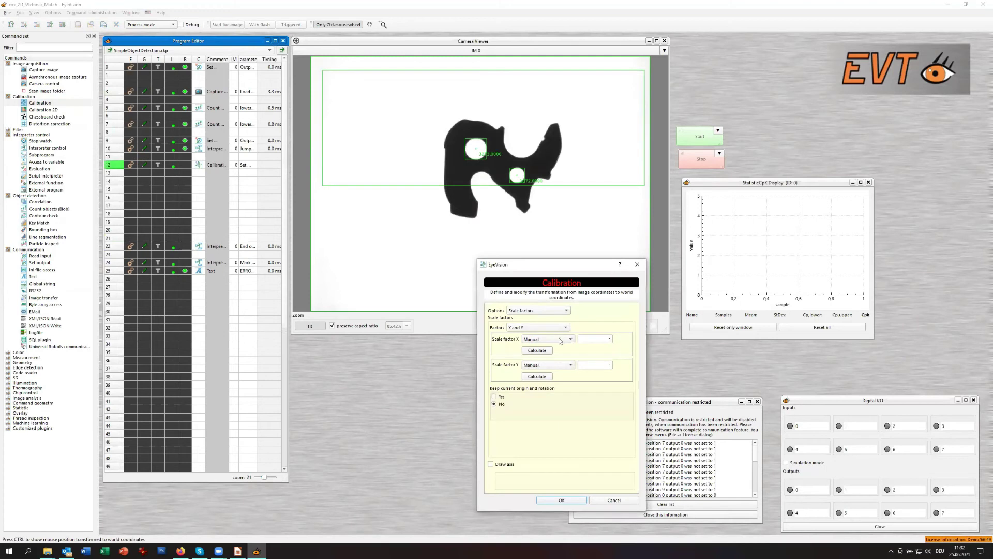
pyautogui.click(567, 311)
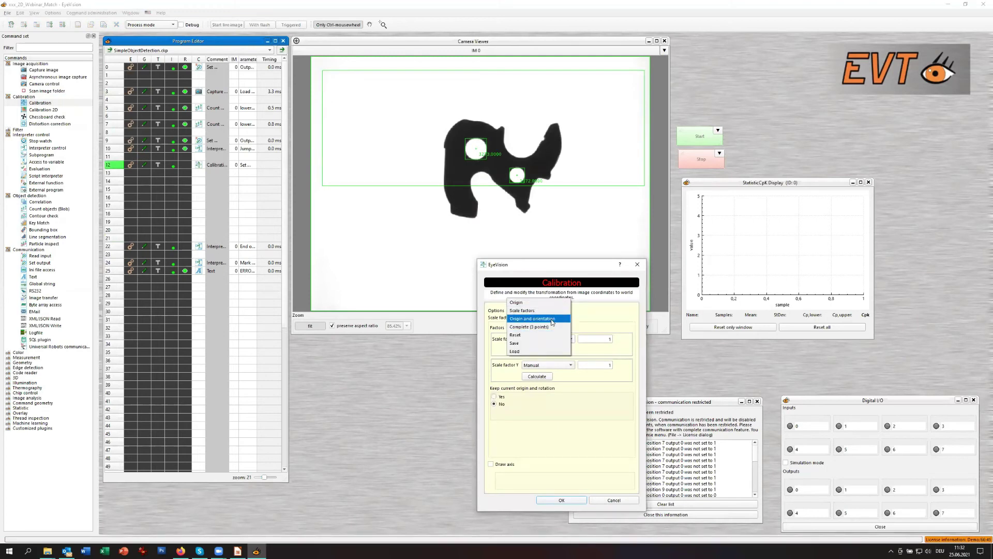
pyautogui.click(552, 320)
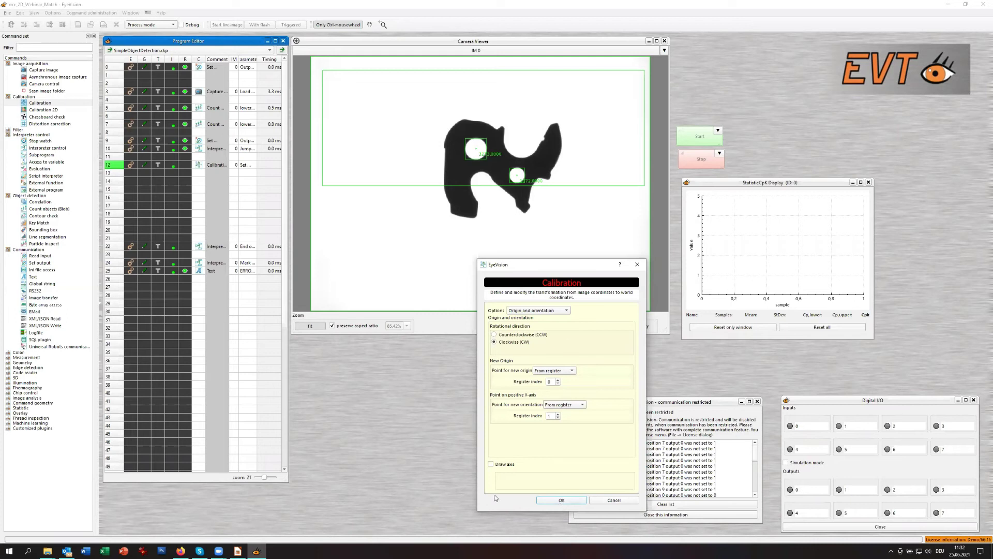
pyautogui.click(571, 502)
# Enable axis drawing with a length of 100 in the line 12 Calibration command and run the program once.
pyautogui.click(197, 165)
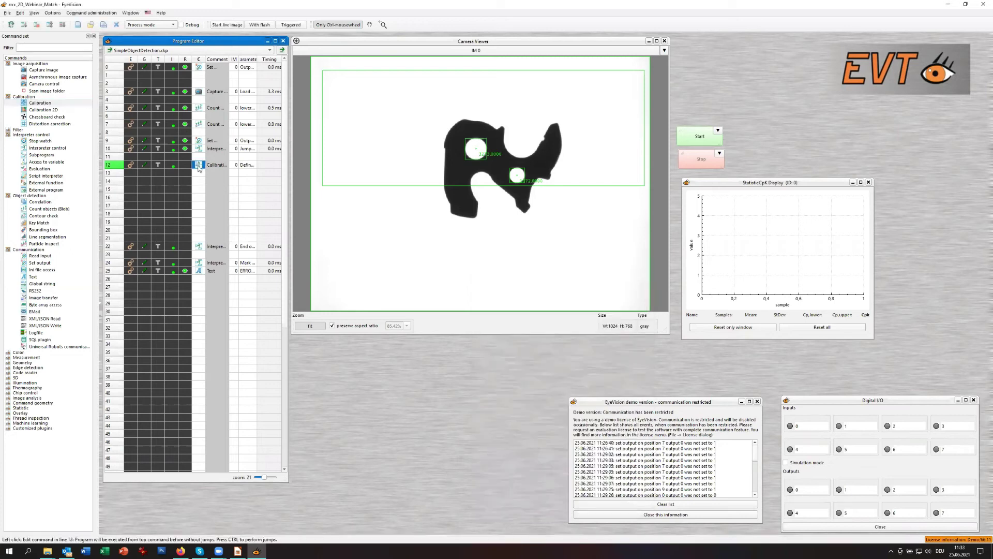
pyautogui.click(498, 463)
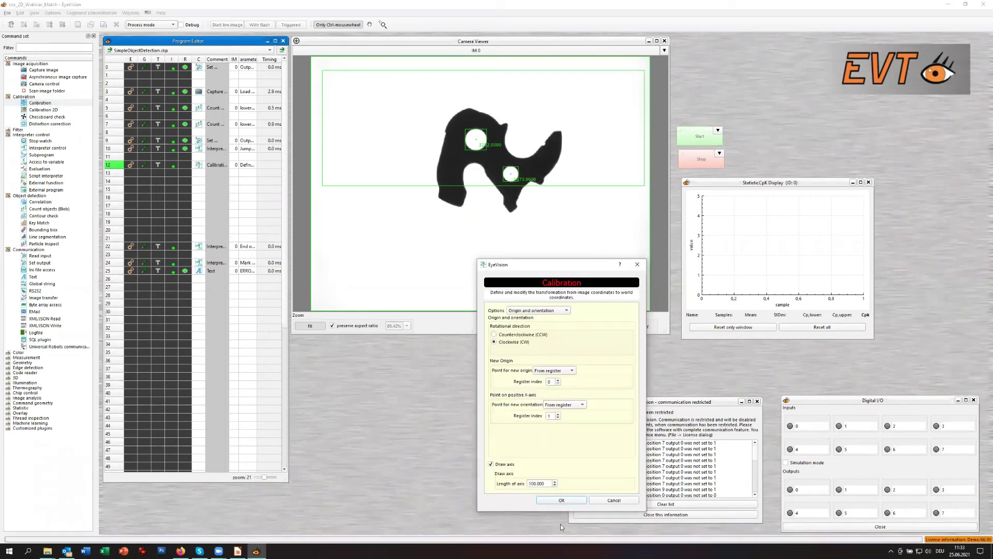
pyautogui.click(561, 500)
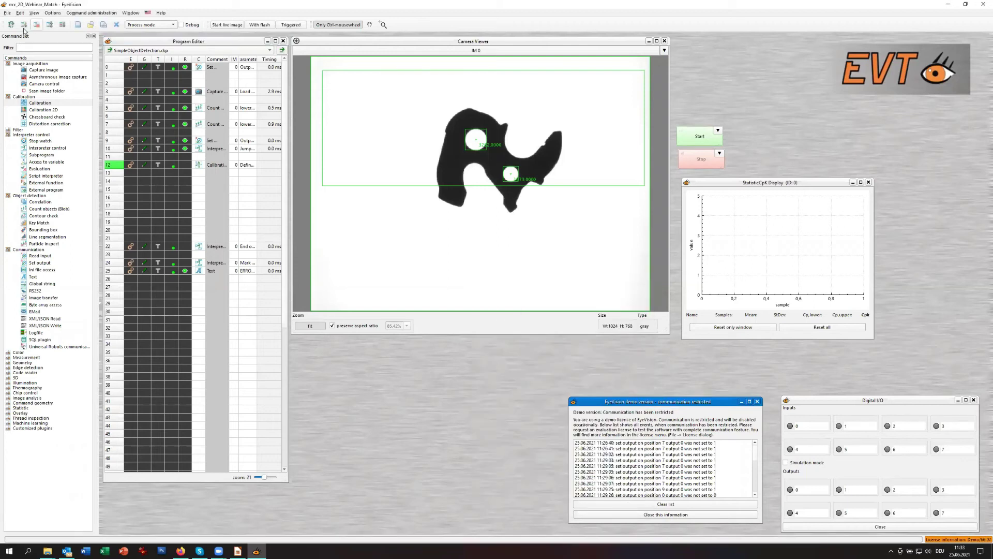
pyautogui.click(27, 25)
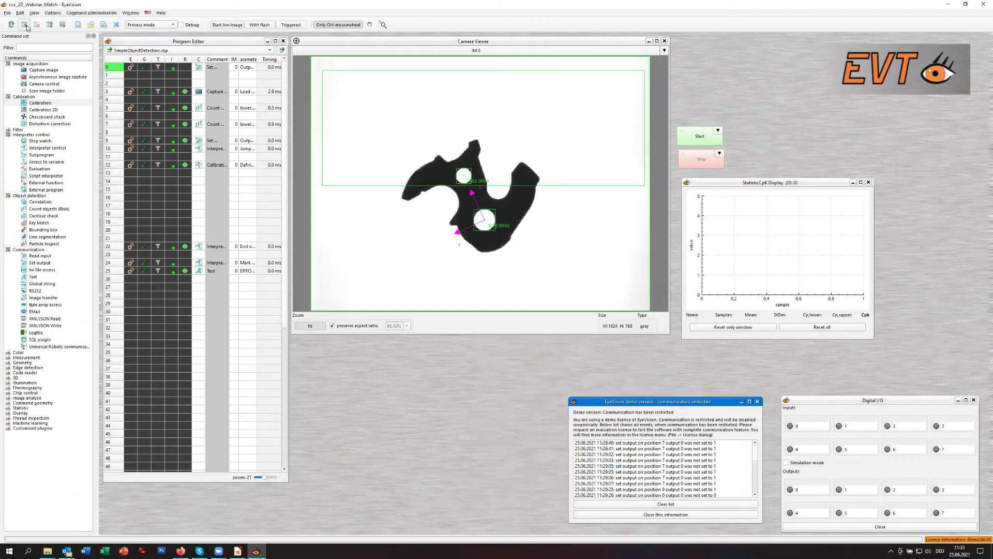
# Run the program image by image to check that the coordinate axes follow the part's two holes.
pyautogui.click(27, 25)
pyautogui.click(27, 25)
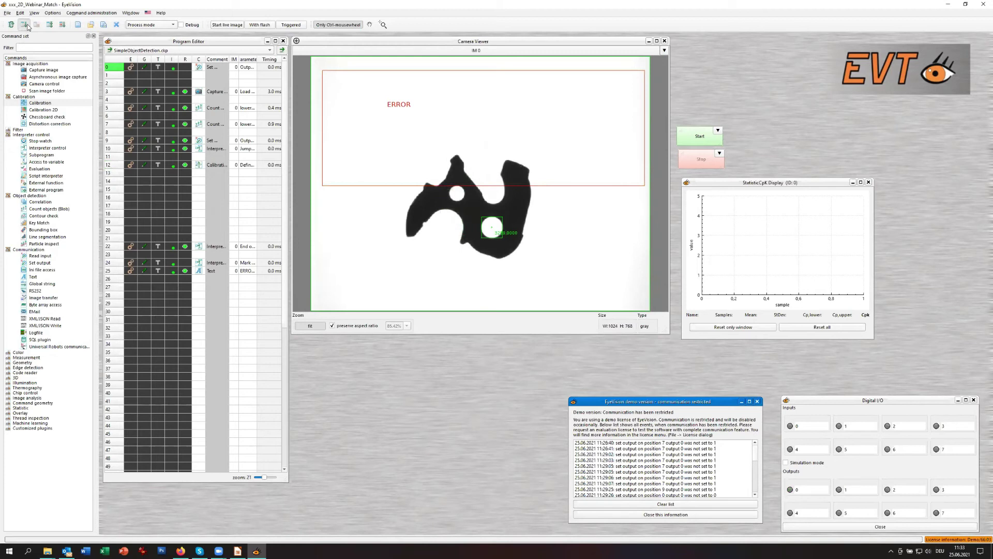
pyautogui.click(27, 25)
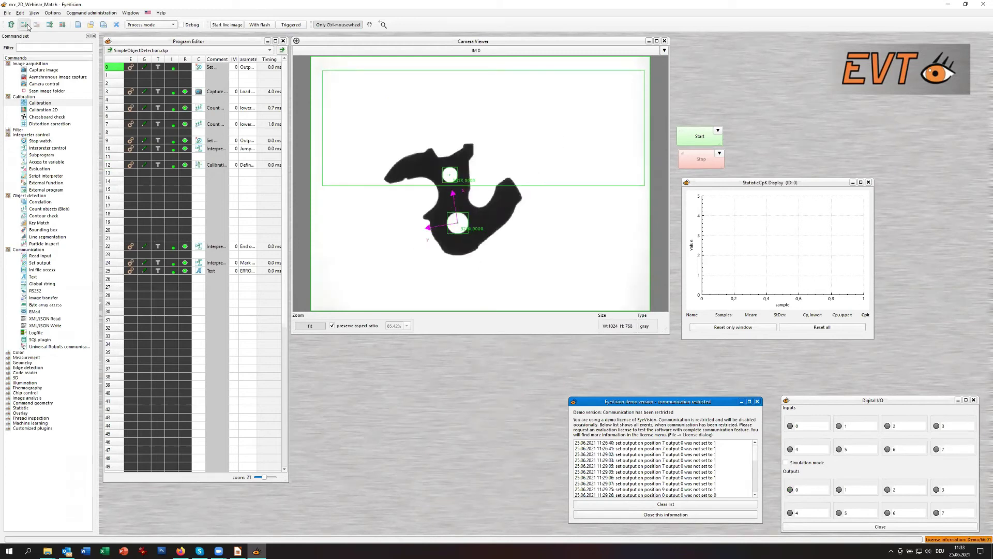
pyautogui.click(27, 25)
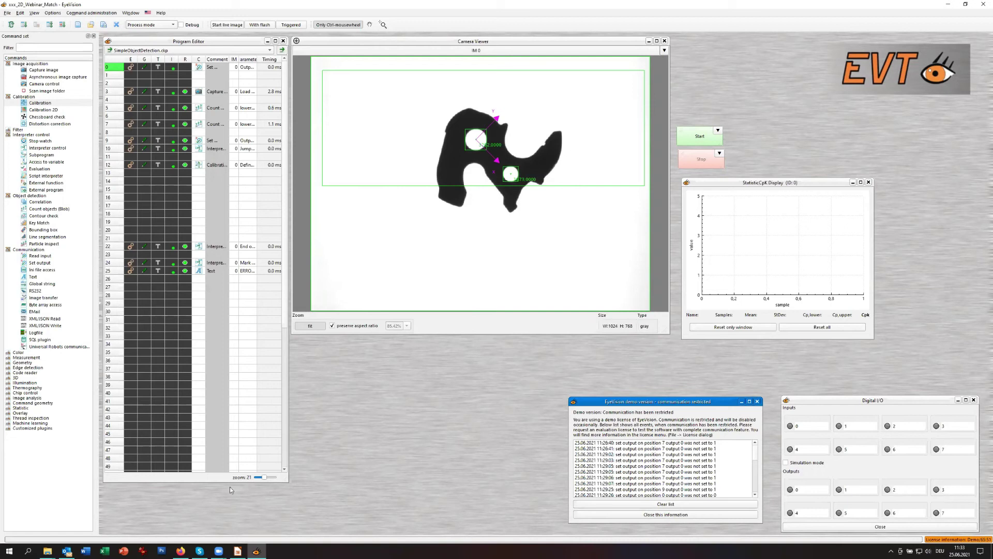
# Insert a Calliper free command in line 14, place it across the part's upper tip at an angle of about 9.83, and test it.
pyautogui.click(8, 357)
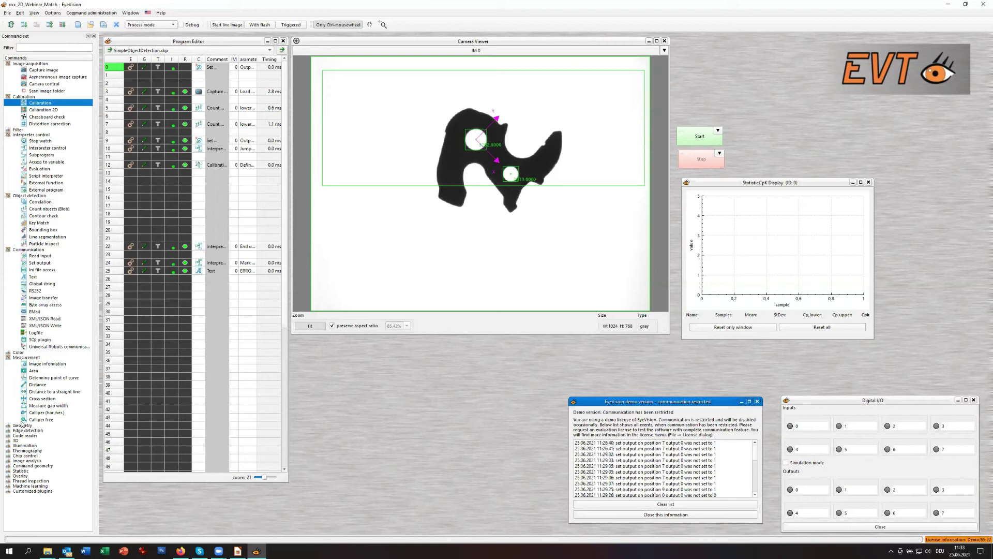
pyautogui.moveTo(36, 420); pyautogui.dragTo(199, 184)
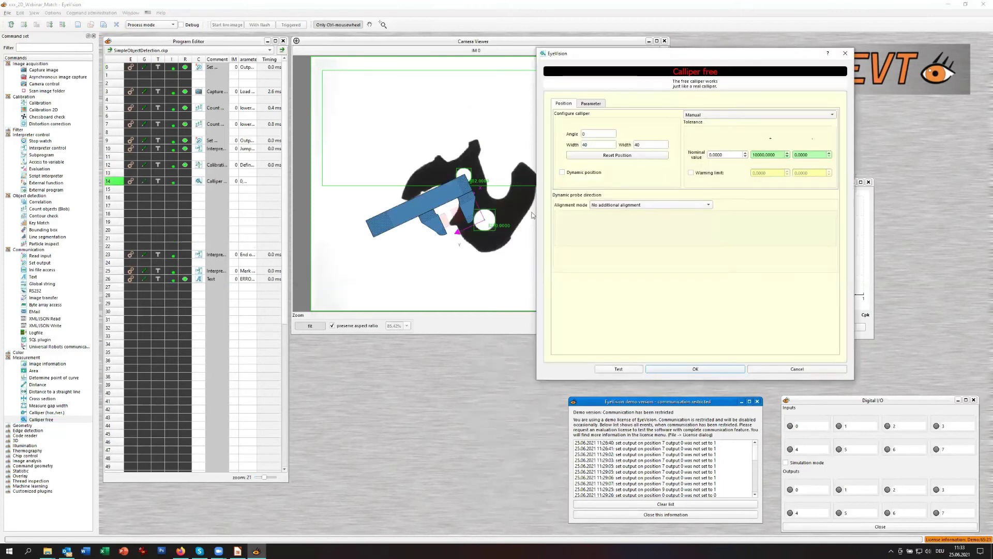
pyautogui.moveTo(381, 230); pyautogui.dragTo(805, 92)
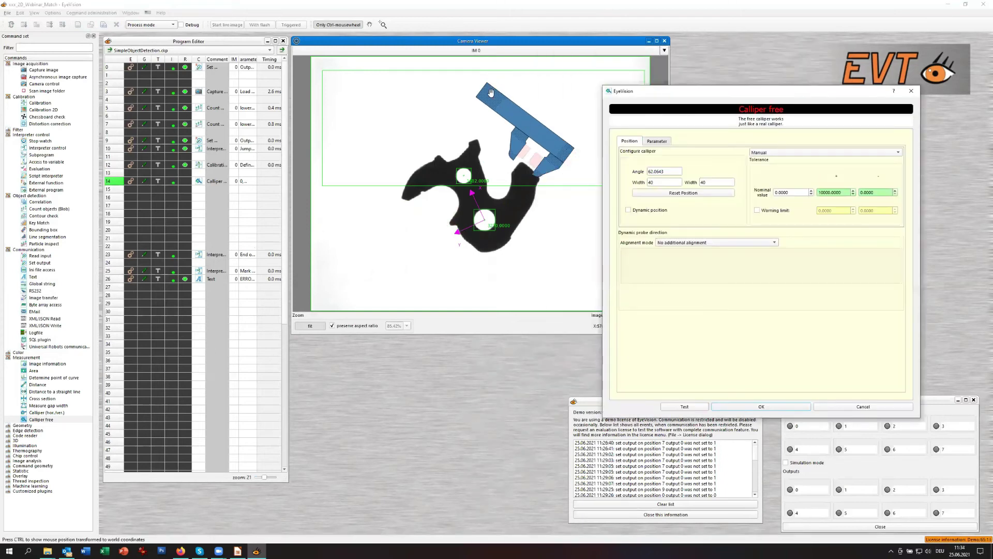
pyautogui.moveTo(490, 92); pyautogui.dragTo(450, 176)
pyautogui.moveTo(516, 141); pyautogui.dragTo(460, 123)
pyautogui.moveTo(406, 154); pyautogui.dragTo(398, 136)
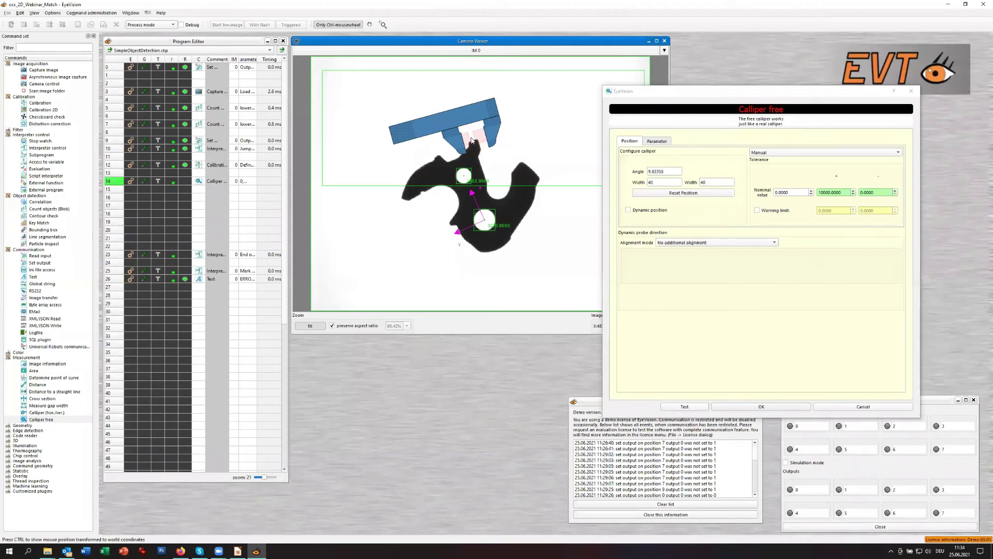
pyautogui.click(696, 406)
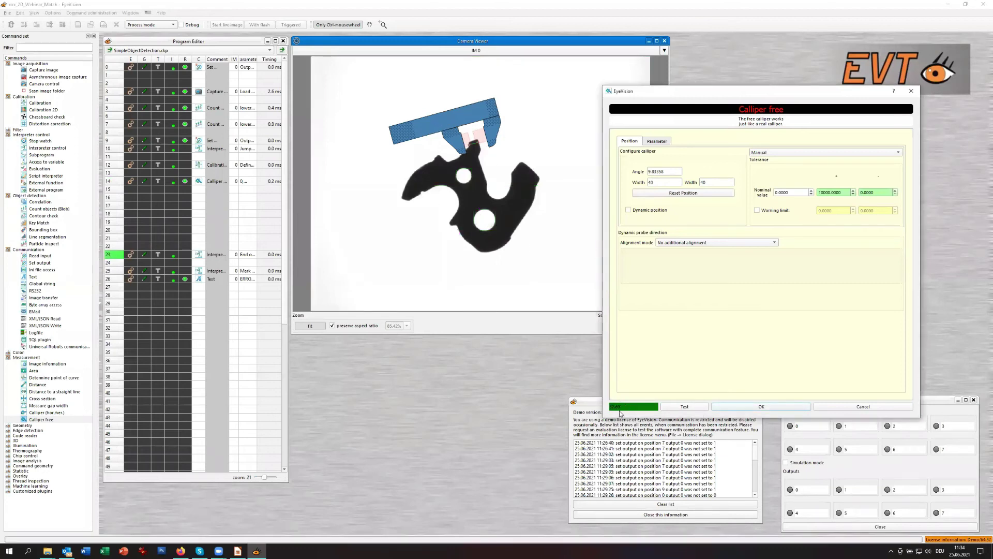
pyautogui.click(754, 407)
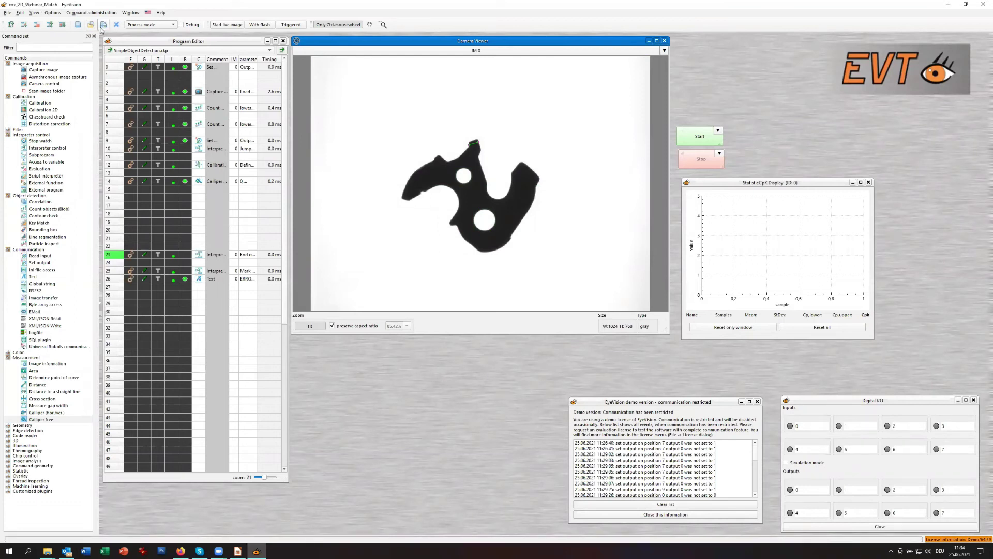
# Run the program, adopt the last result 32.459 as the Calliper free nominal value, and set both tolerances to 0.2.
pyautogui.click(24, 24)
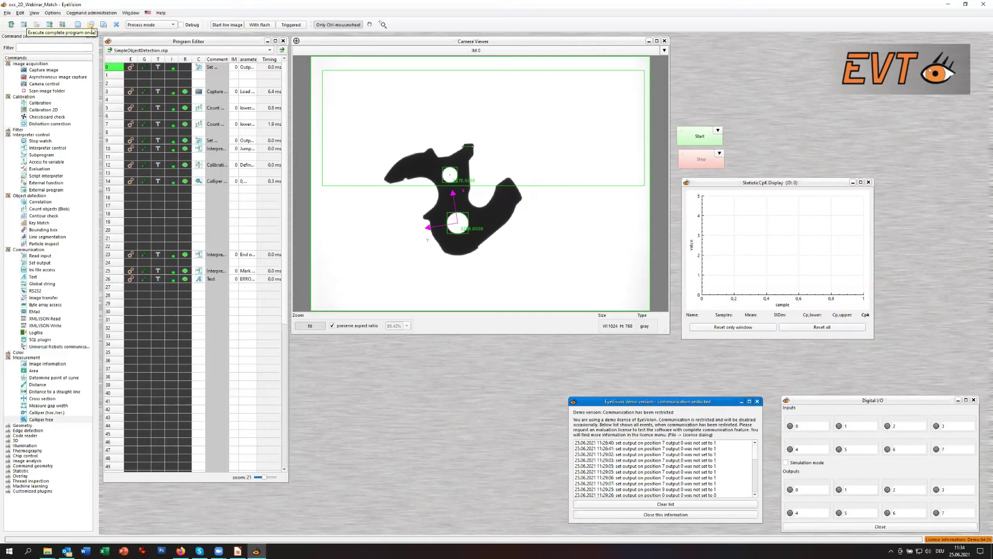
pyautogui.rightClick(200, 188)
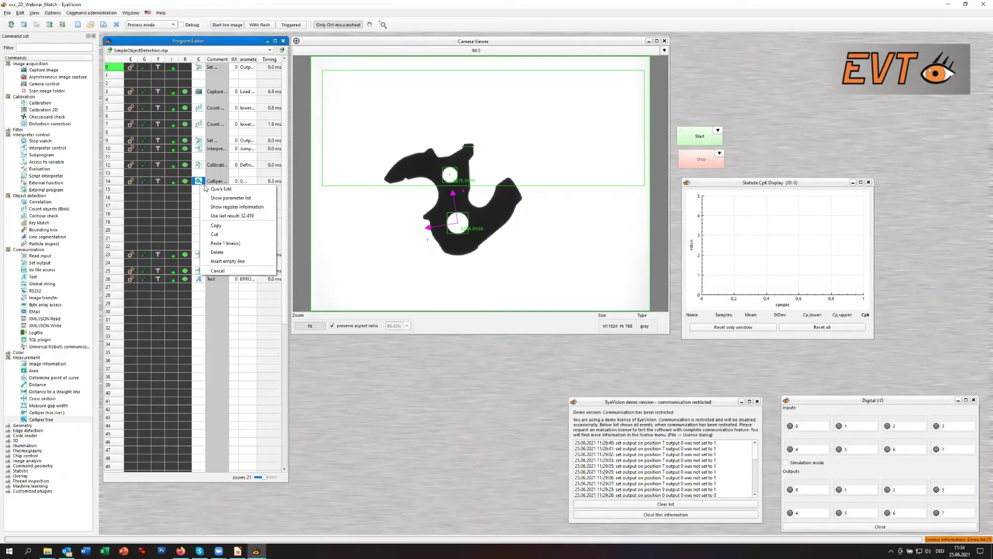
pyautogui.click(244, 217)
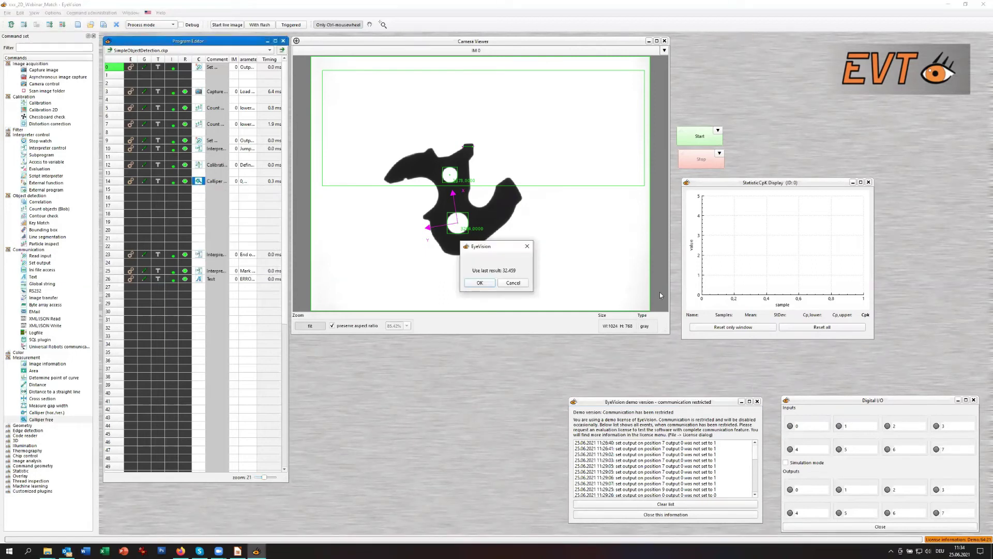
pyautogui.click(480, 284)
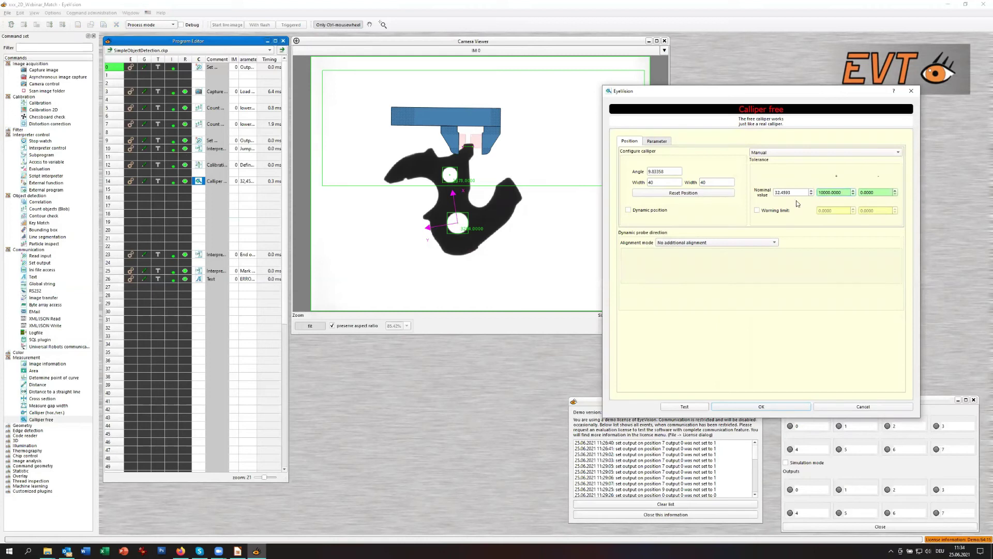
pyautogui.moveTo(841, 193); pyautogui.dragTo(816, 191)
pyautogui.write('0.2')
pyautogui.moveTo(879, 194); pyautogui.dragTo(858, 193)
pyautogui.click(703, 408)
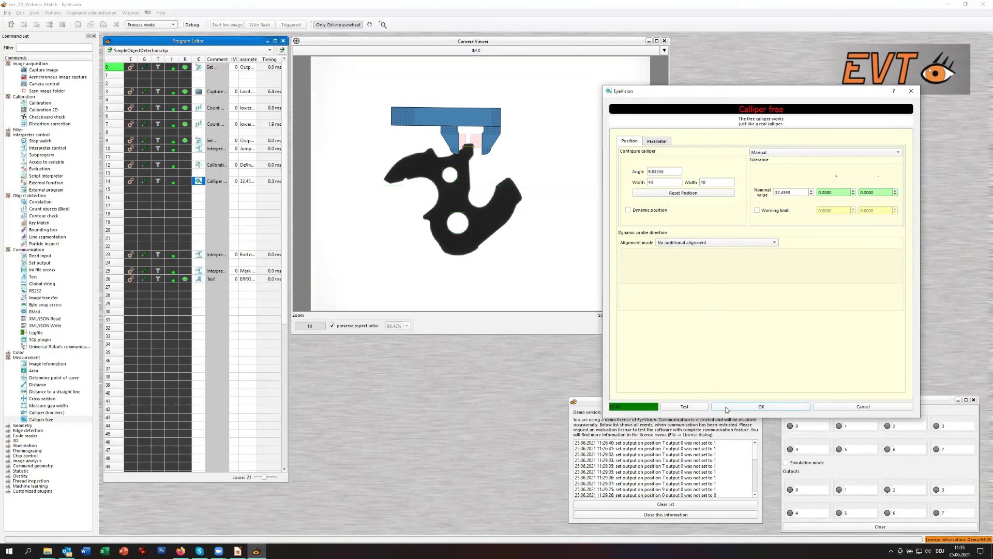
pyautogui.click(755, 407)
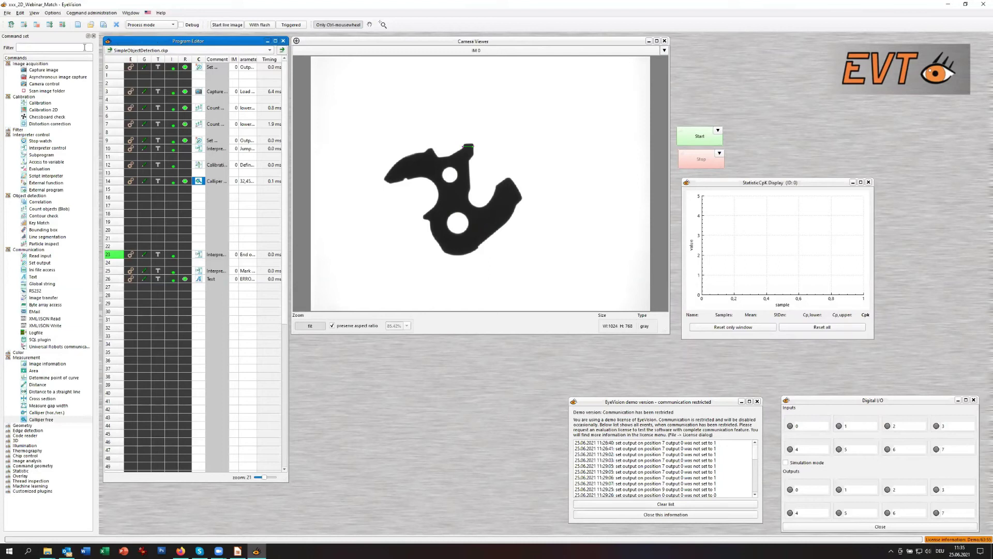
# Save the inspection program under the new name ObjectDetectionMatch.ckp.
pyautogui.click(8, 14)
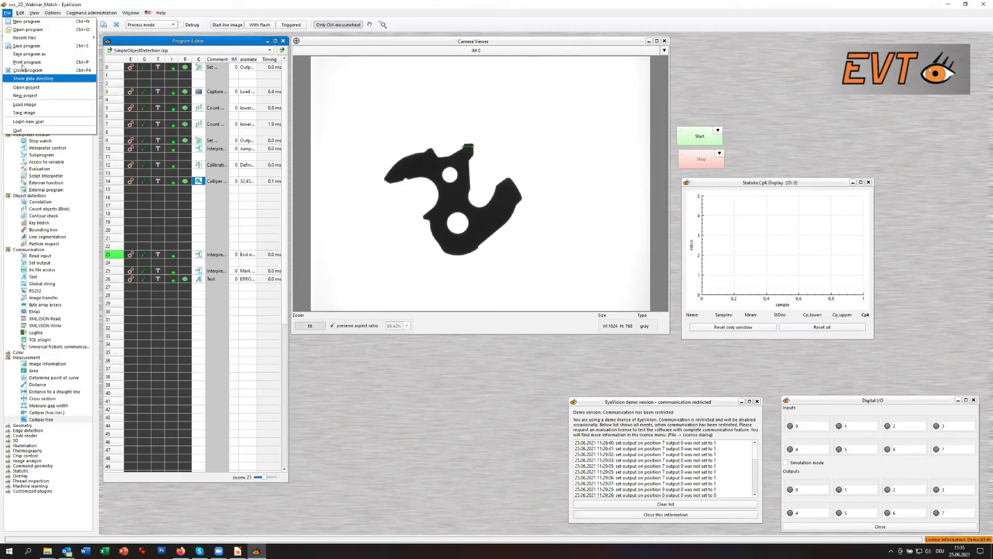
pyautogui.click(313, 178)
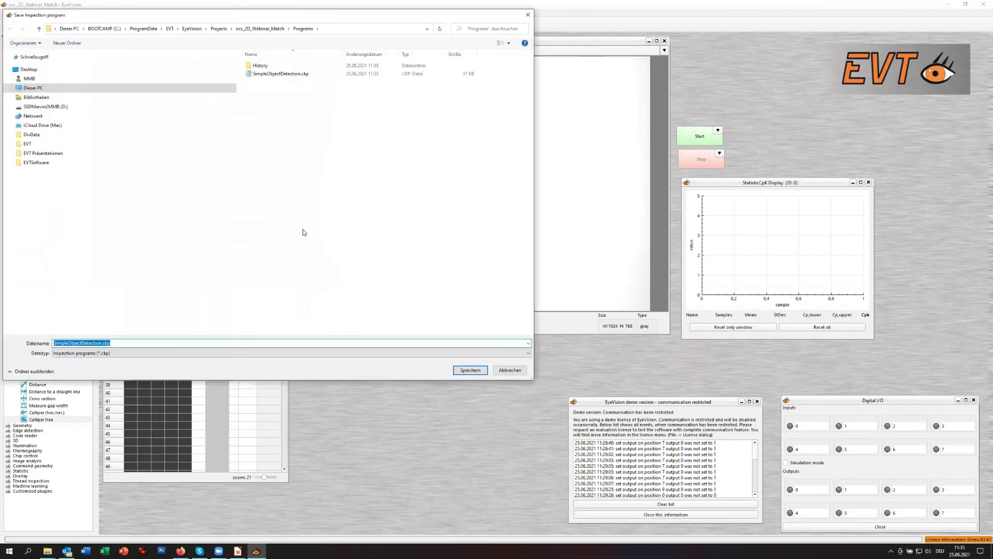
pyautogui.press('Home')
pyautogui.hotkey('ctrl', 'shift', 'Right')
pyautogui.hotkey('shift', 'Left')
pyautogui.hotkey('shift', 'Left')
pyautogui.hotkey('shift', 'Left')
pyautogui.hotkey('shift', 'Left')
pyautogui.hotkey('shift', 'Left')
pyautogui.hotkey('shift', 'Left')
pyautogui.hotkey('shift', 'Left')
pyautogui.hotkey('shift', 'Left')
pyautogui.hotkey('shift', 'Left')
pyautogui.hotkey('shift', 'Left')
pyautogui.hotkey('shift', 'Left')
pyautogui.hotkey('shift', 'Right')
pyautogui.hotkey('shift', 'Right')
pyautogui.hotkey('shift', 'Right')
pyautogui.hotkey('shift', 'Right')
pyautogui.hotkey('shift', 'Right')
pyautogui.hotkey('shift', 'Right')
pyautogui.hotkey('shift', 'Right')
pyautogui.hotkey('shift', 'Right')
pyautogui.hotkey('shift', 'Right')
pyautogui.write('M')
pyautogui.write('Object')
pyautogui.write('Dete')
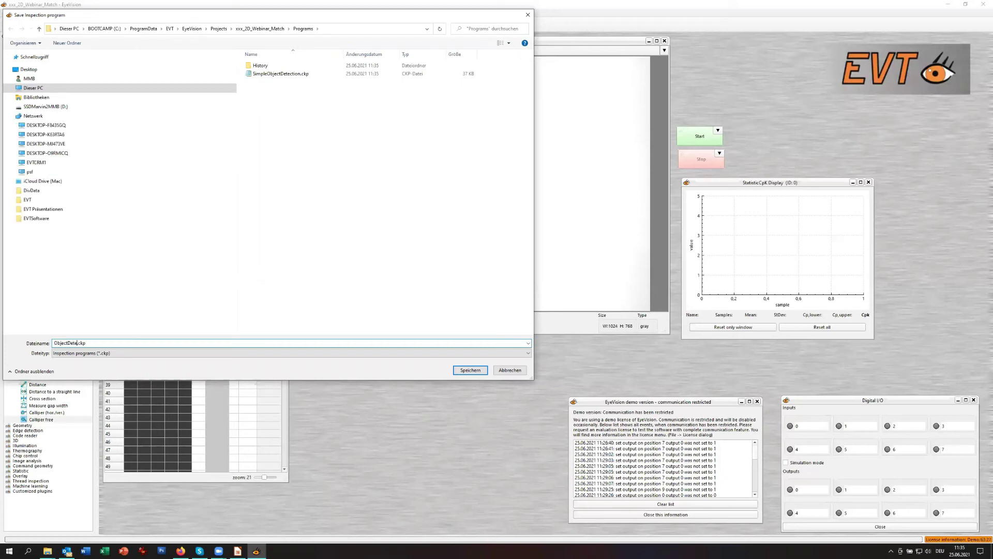
pyautogui.write('ctionMatch')
pyautogui.press('Return')
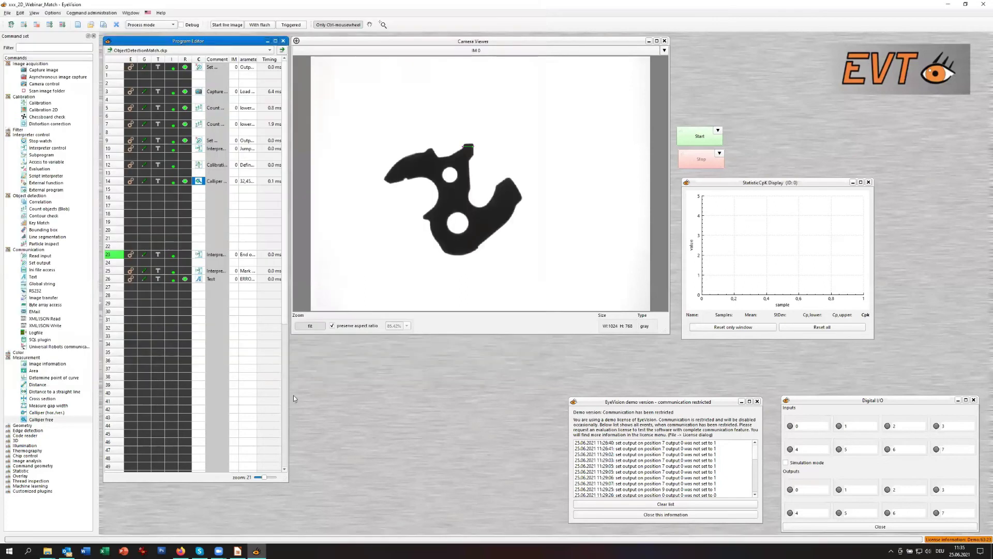
# Delete all commands from line 5 downward and the Set output command with its empty line at the start, keeping only Capture image.
pyautogui.moveTo(115, 122); pyautogui.dragTo(110, 296)
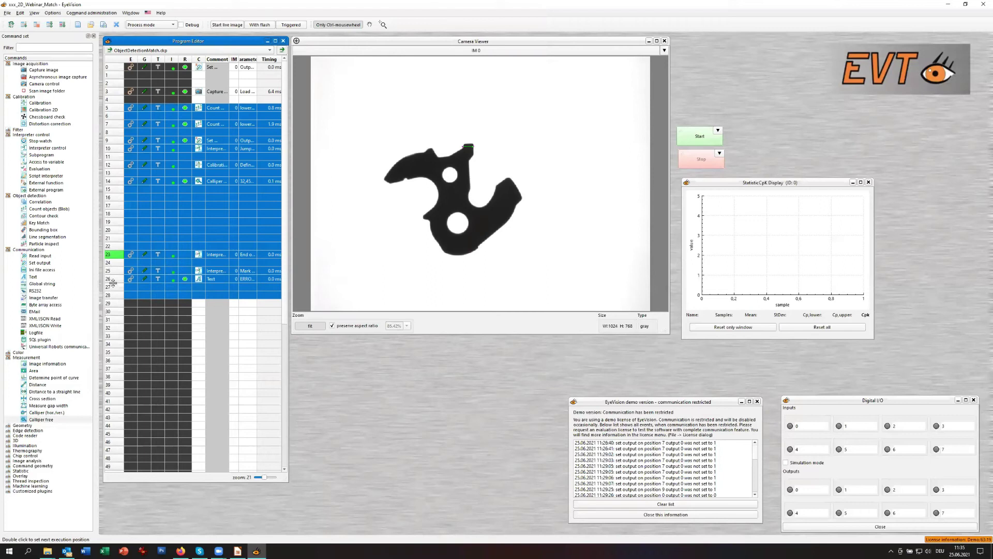
pyautogui.press('Delete')
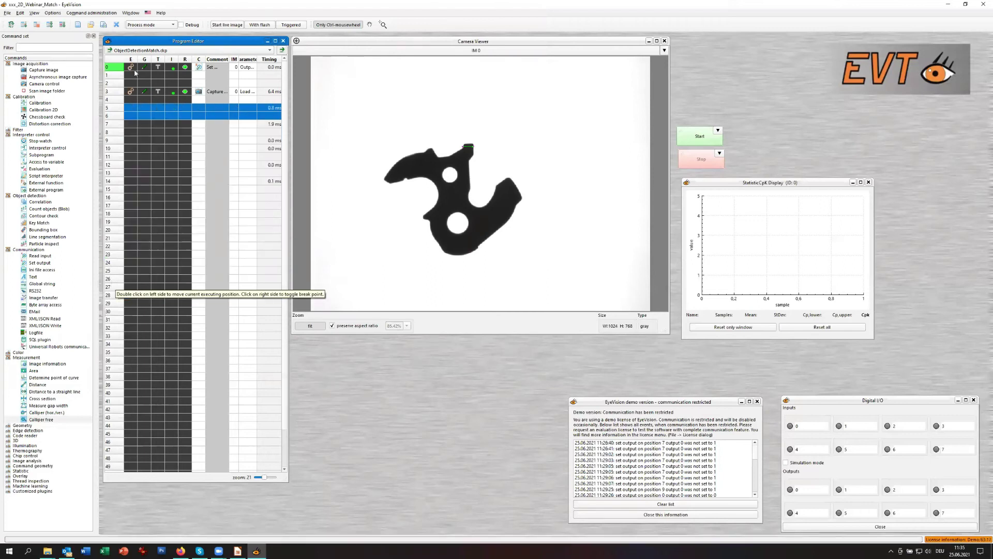
pyautogui.click(118, 75)
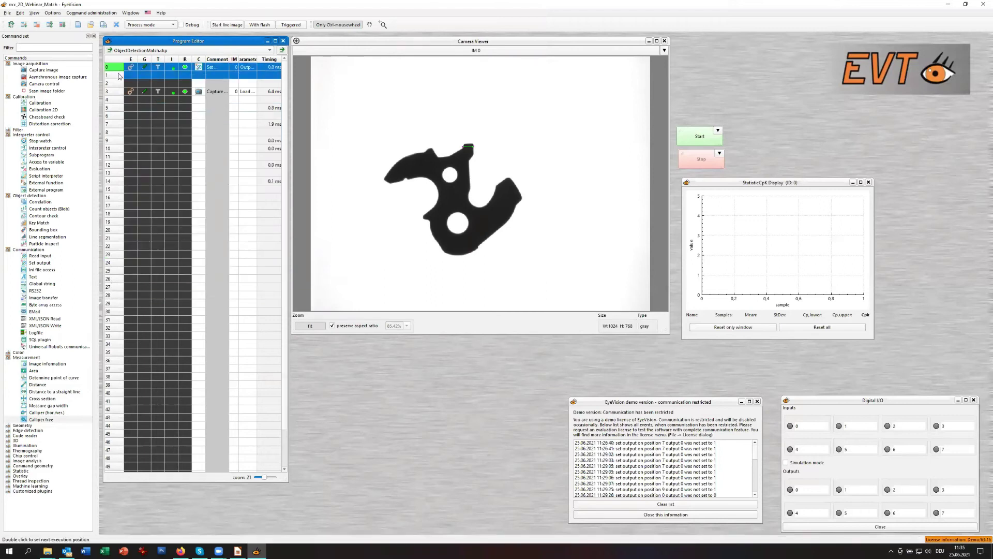
pyautogui.press('Delete')
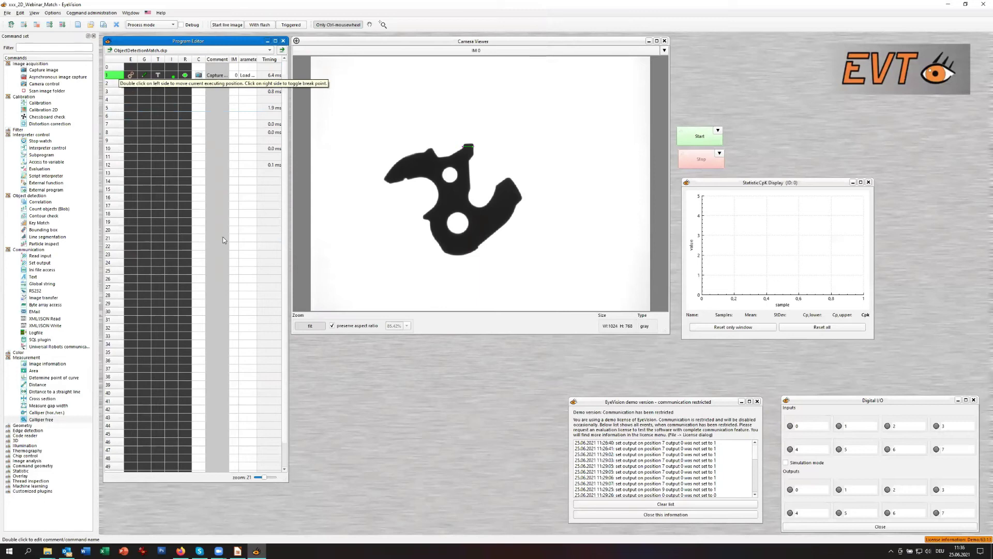
pyautogui.click(197, 208)
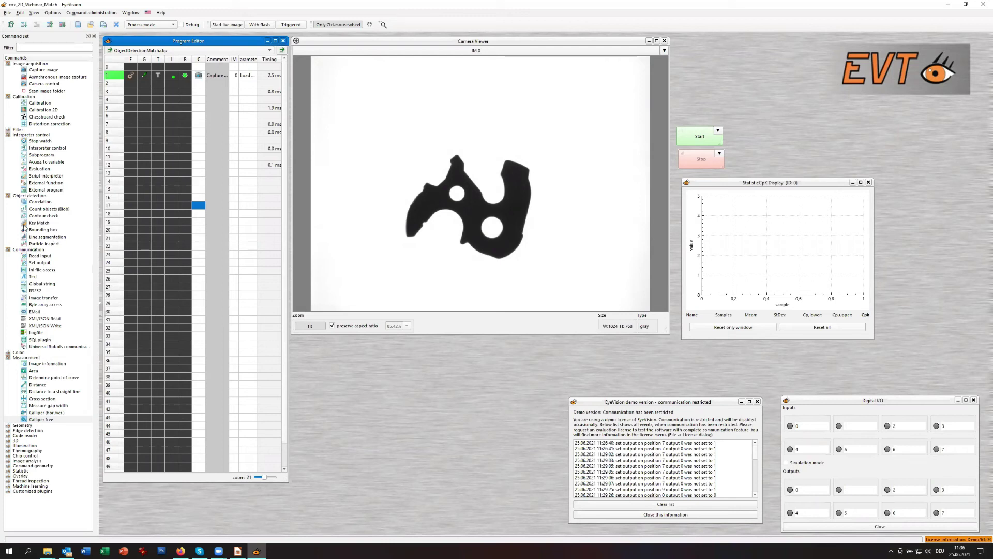
# Insert a Key Match command in line 3 and grab a reference from the Camera Viewer with a frame enclosing the whole part.
pyautogui.moveTo(24, 226); pyautogui.dragTo(199, 96)
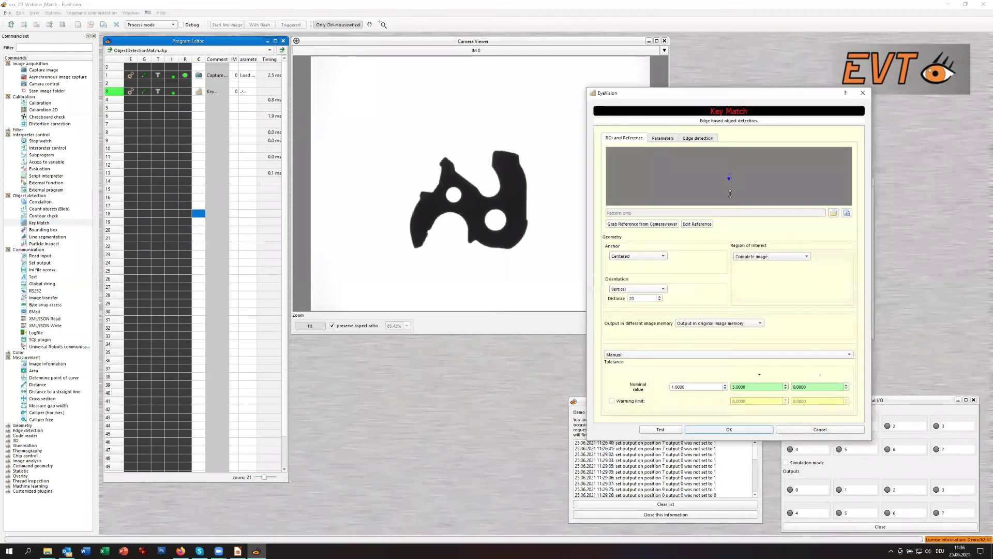
pyautogui.click(633, 224)
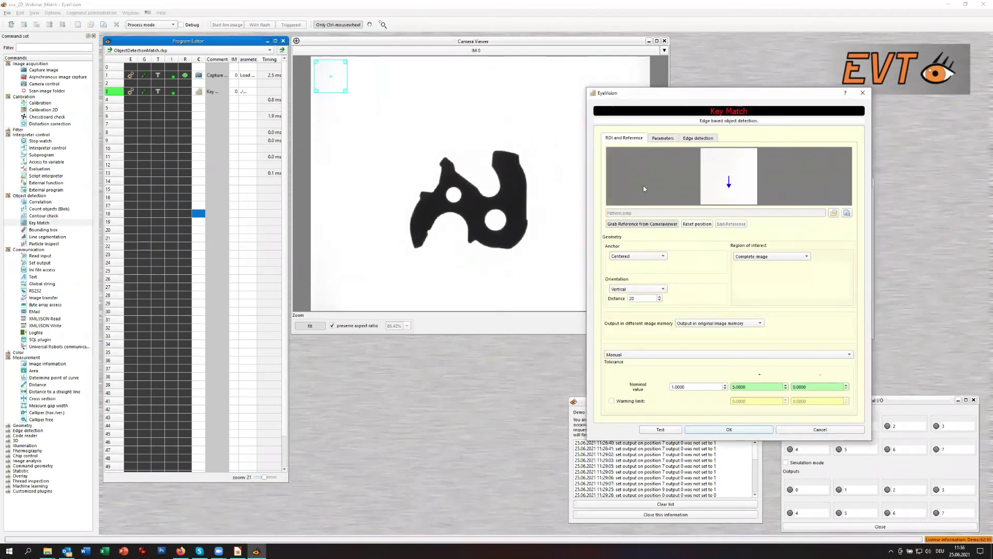
pyautogui.moveTo(678, 97); pyautogui.dragTo(754, 81)
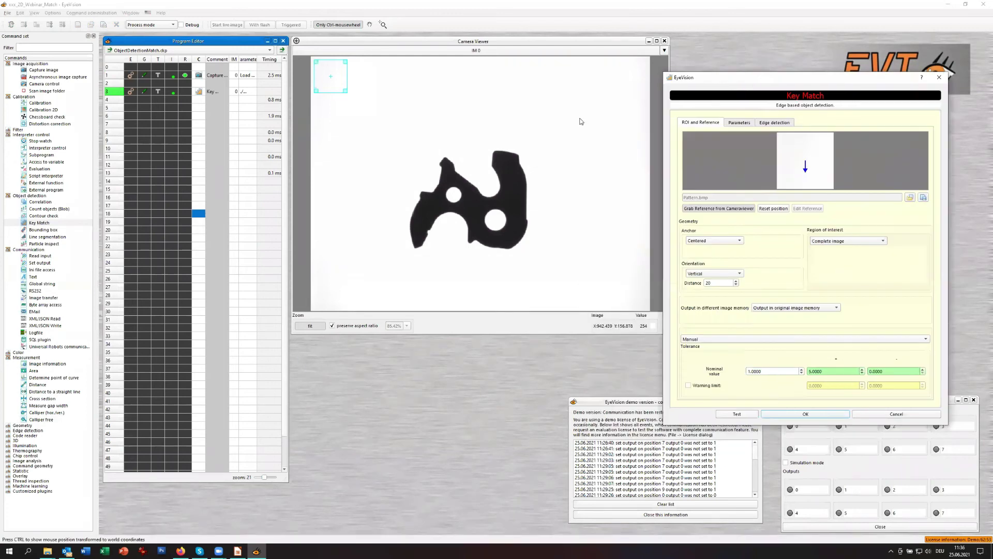
pyautogui.click(340, 220)
pyautogui.moveTo(340, 219); pyautogui.dragTo(440, 159)
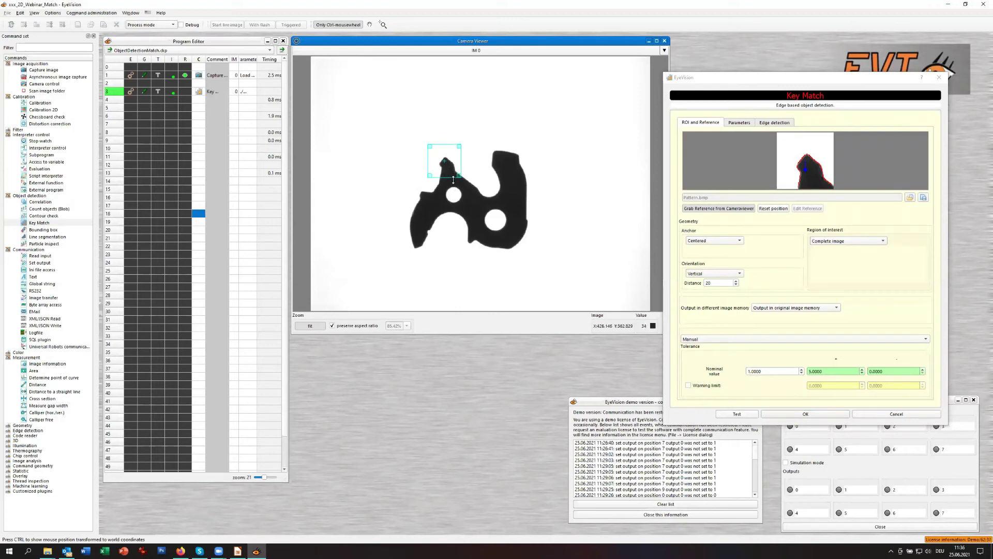
pyautogui.moveTo(458, 176); pyautogui.dragTo(544, 257)
# Save the Key Match reference image as HolePart.bmp, test the match and accept the command.
pyautogui.click(736, 414)
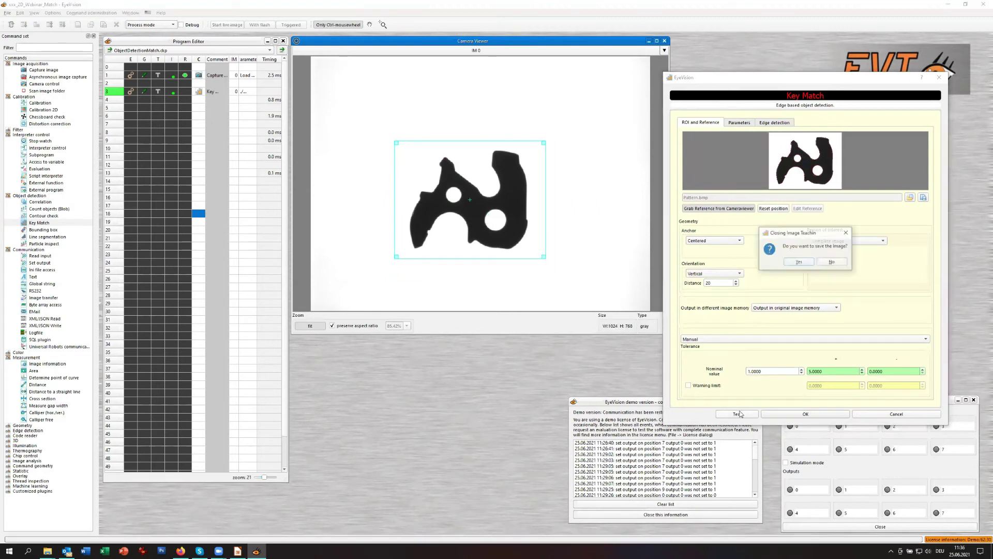
pyautogui.click(798, 262)
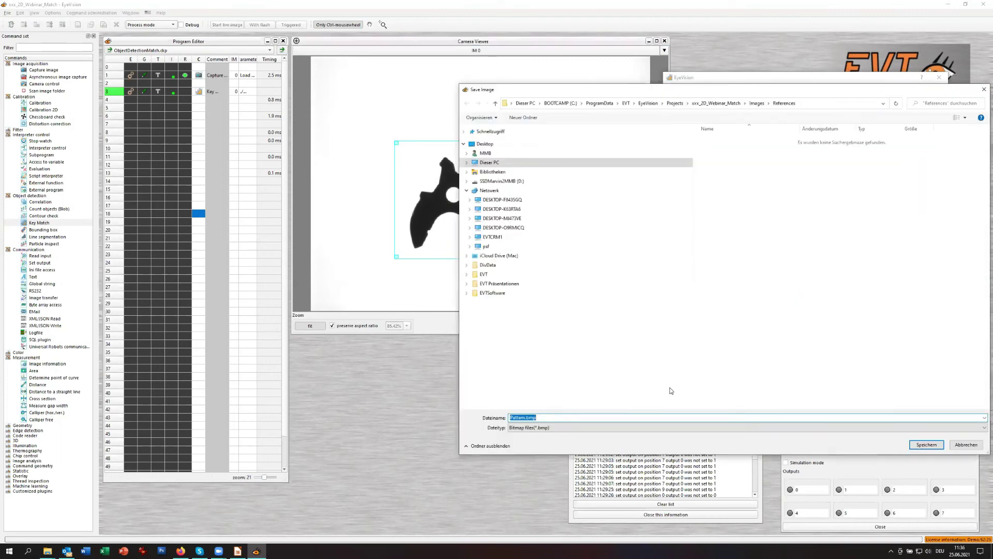
pyautogui.press('Home')
pyautogui.hotkey('ctrl', 'shift', 'Right')
pyautogui.write('HolePart')
pyautogui.press('Return')
pyautogui.click(739, 417)
pyautogui.click(785, 416)
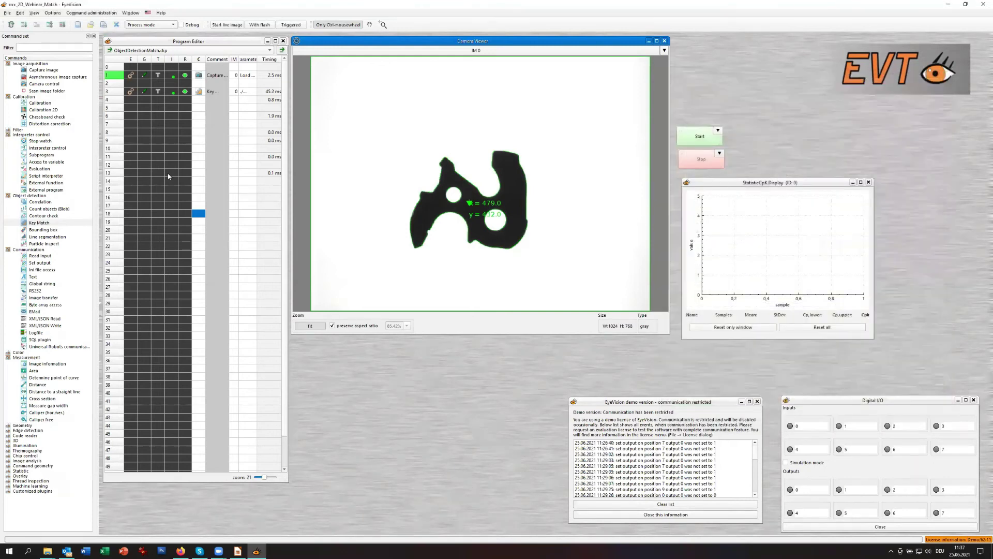
# Rearrange the workspace: narrow the Camera Viewer, widen the Program Editor, move the StatisticCpK display, and reposition and enlarge the Start and Stop buttons.
pyautogui.click(199, 108)
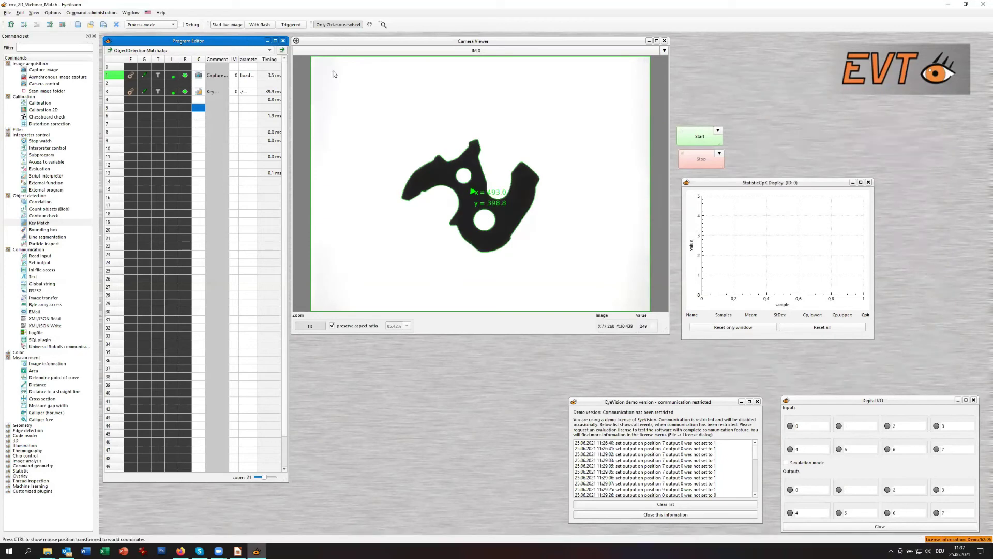
pyautogui.click(293, 131)
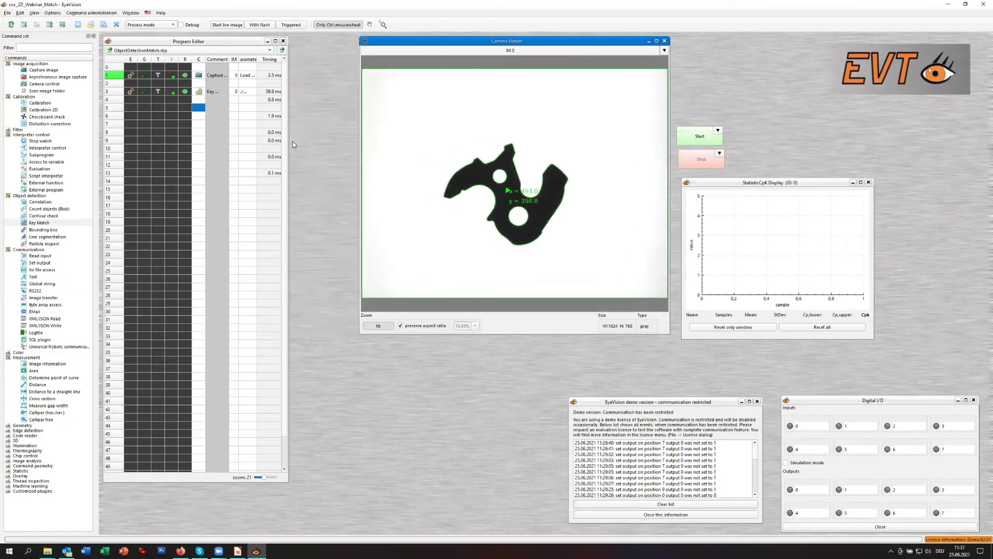
pyautogui.moveTo(287, 149); pyautogui.dragTo(352, 151)
pyautogui.moveTo(759, 186); pyautogui.dragTo(860, 196)
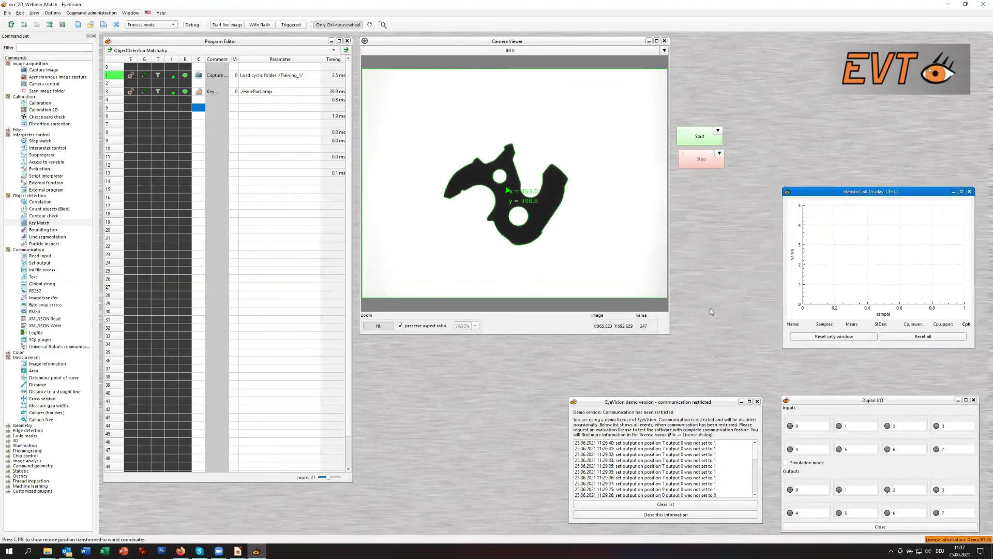
pyautogui.moveTo(686, 132); pyautogui.dragTo(903, 142)
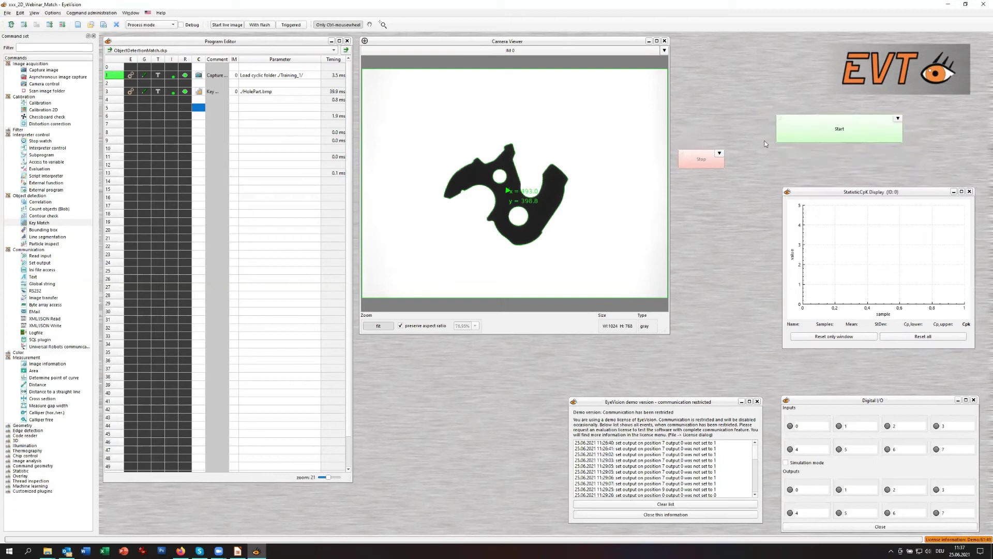
pyautogui.moveTo(684, 153); pyautogui.dragTo(904, 176)
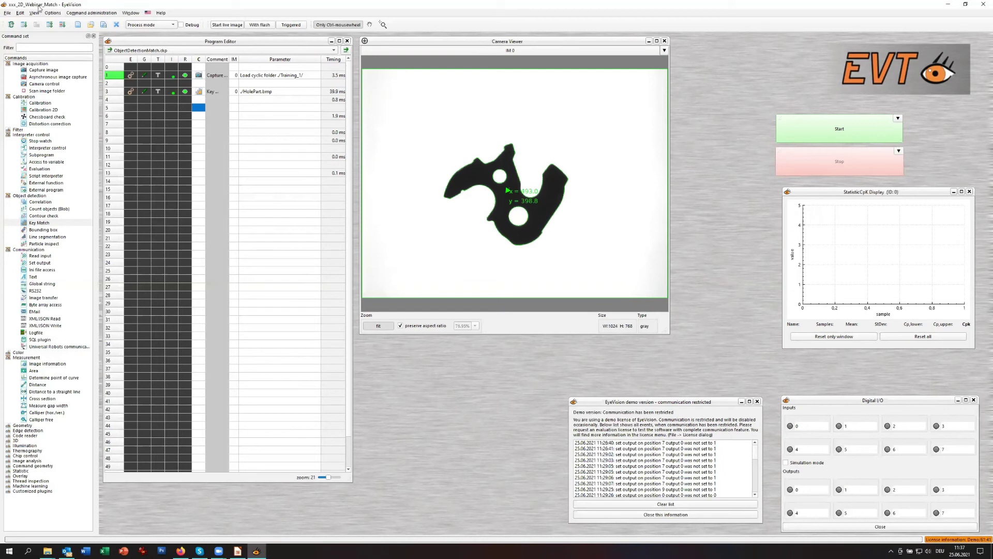
# Overwrite the existing DevProgram layout with the current window arrangement and close the Layout Editor.
pyautogui.click(128, 13)
pyautogui.click(138, 20)
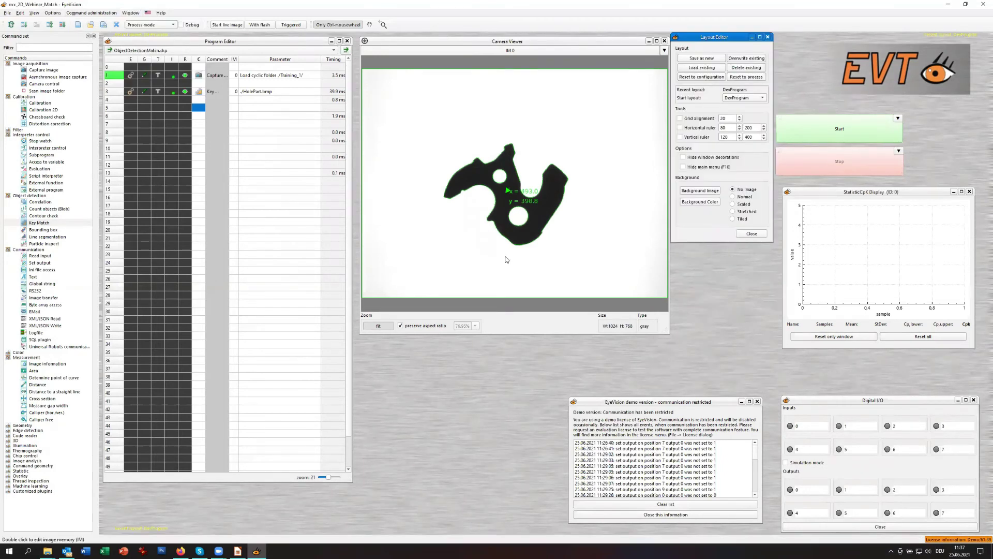
pyautogui.click(745, 58)
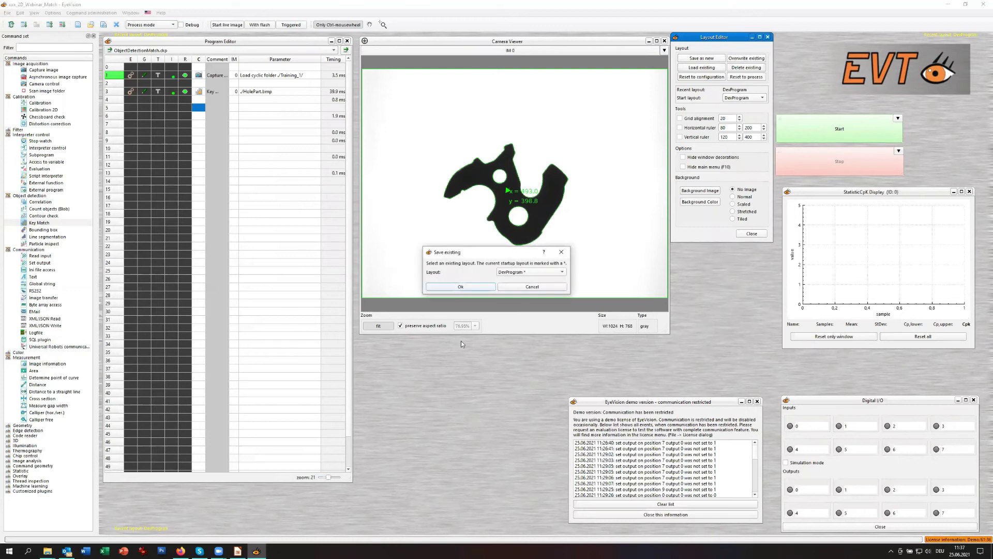
pyautogui.click(457, 287)
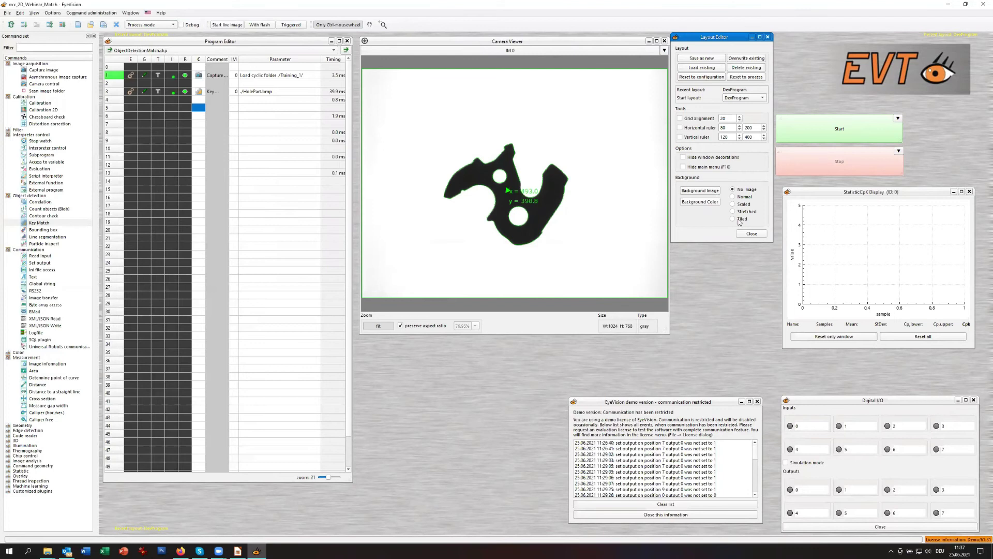
pyautogui.click(758, 234)
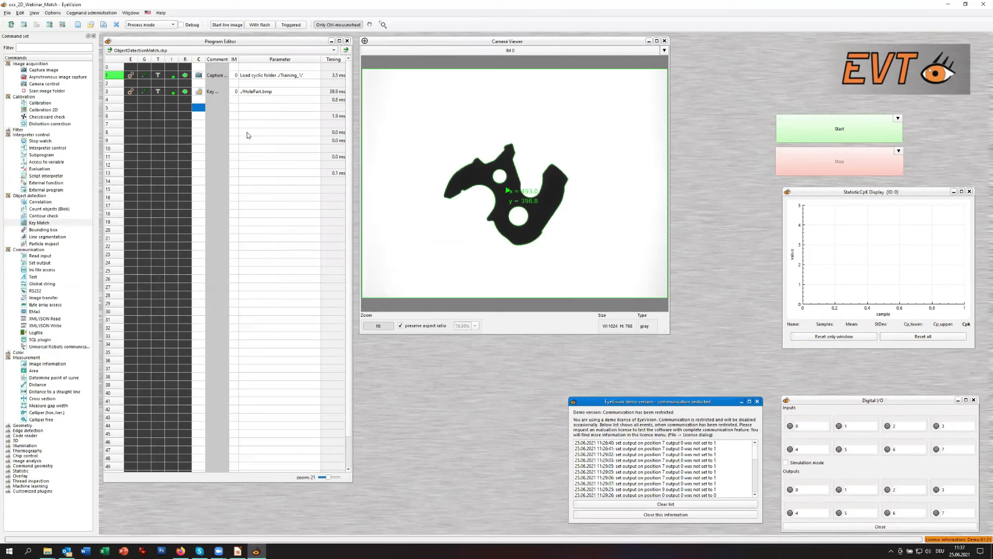
# Widen the Comment column, rename the Key Match command in line 3 as CompletePart and disable that command.
pyautogui.click(201, 128)
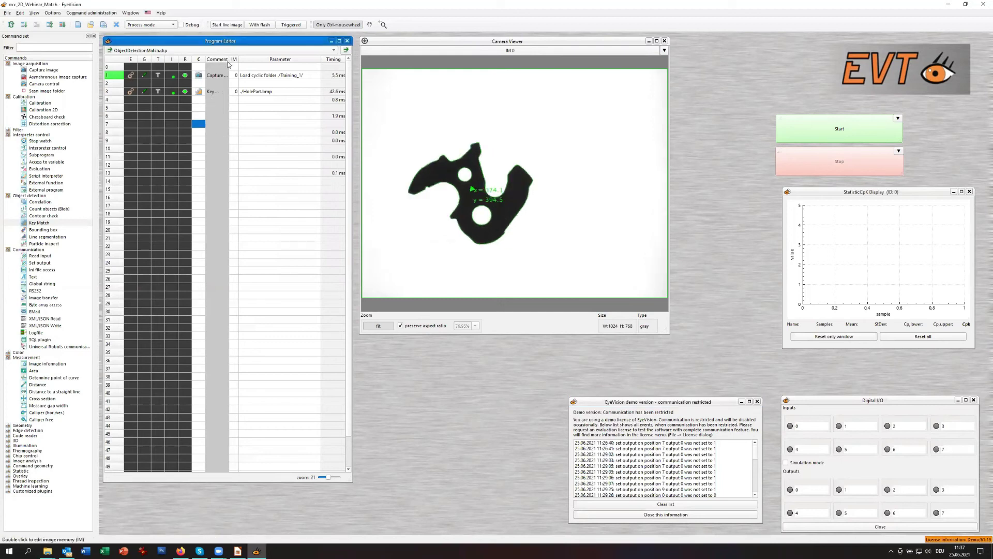
pyautogui.moveTo(229, 65); pyautogui.dragTo(266, 68)
pyautogui.doubleClick(228, 91)
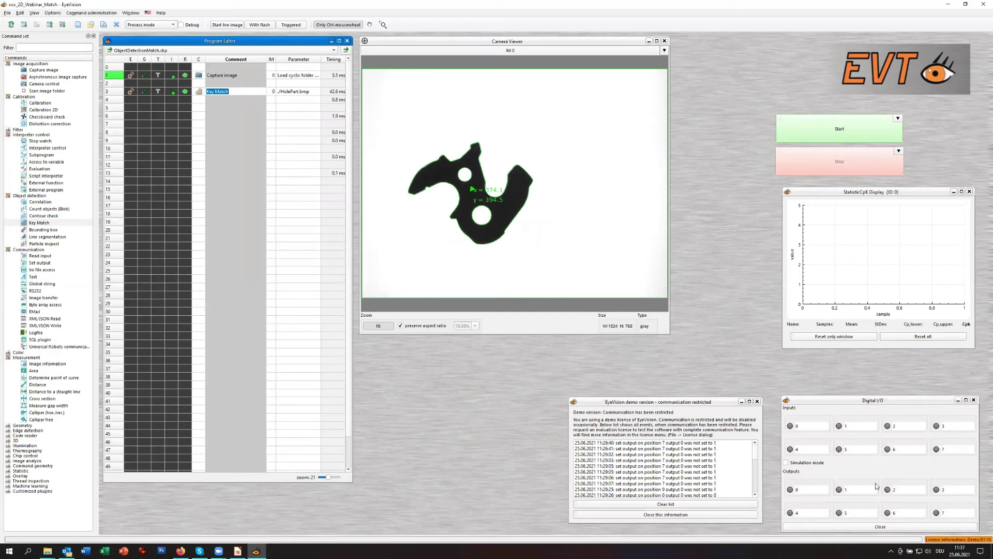
pyautogui.write('F')
pyautogui.click(199, 125)
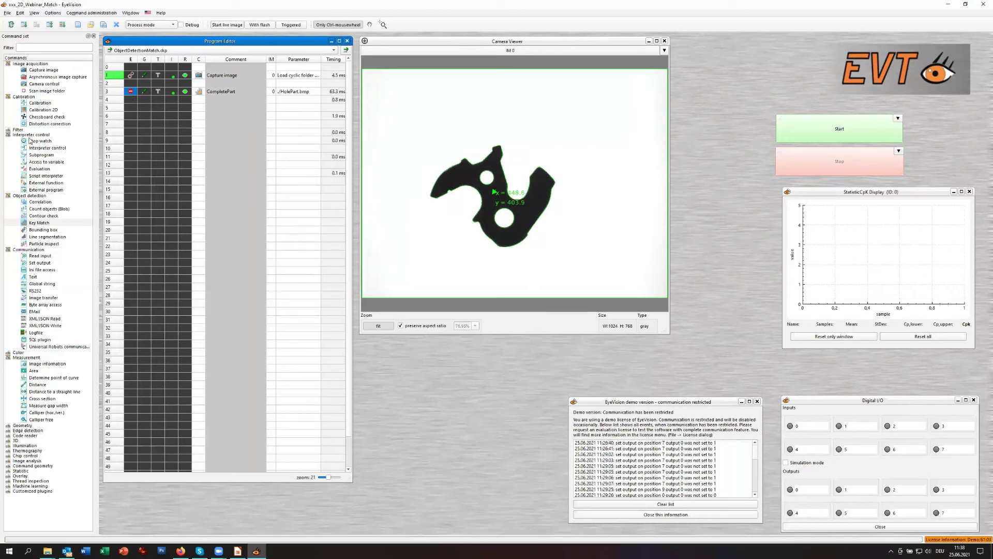
# Insert a second Key Match command in line 5 and grab its reference from the Camera Viewer with a small frame around the part's pointed tip.
pyautogui.moveTo(24, 222); pyautogui.dragTo(201, 109)
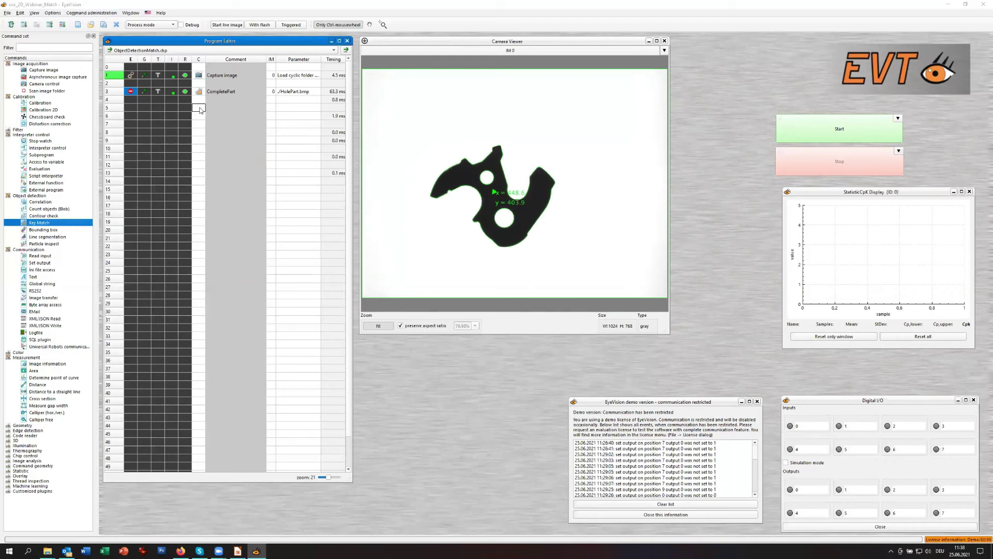
pyautogui.click(716, 209)
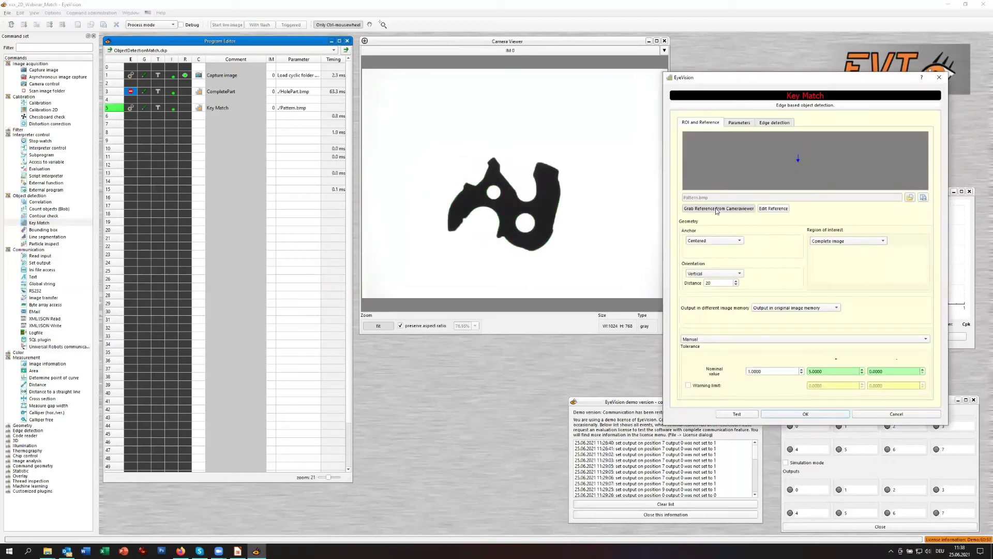
pyautogui.moveTo(369, 90); pyautogui.dragTo(526, 220)
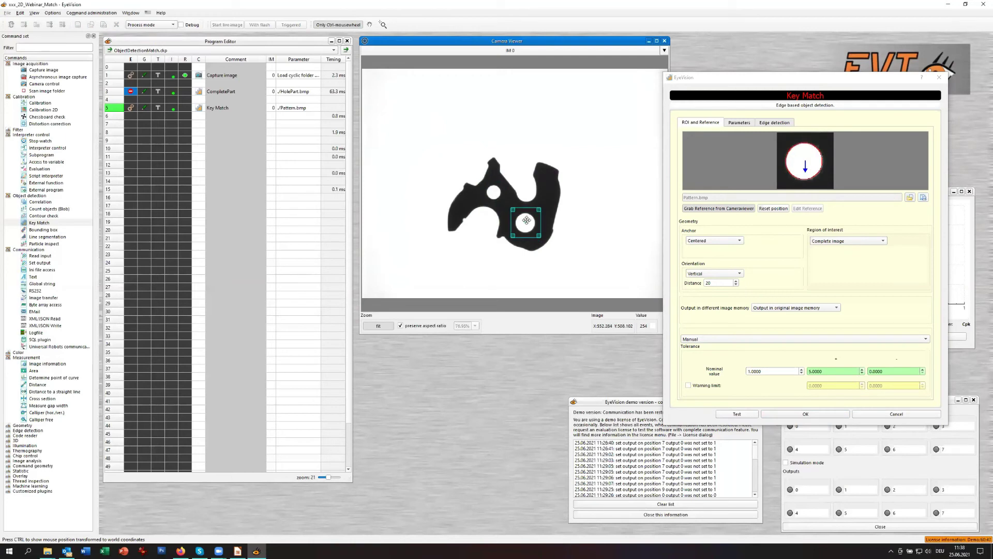
pyautogui.moveTo(526, 221); pyautogui.dragTo(498, 163)
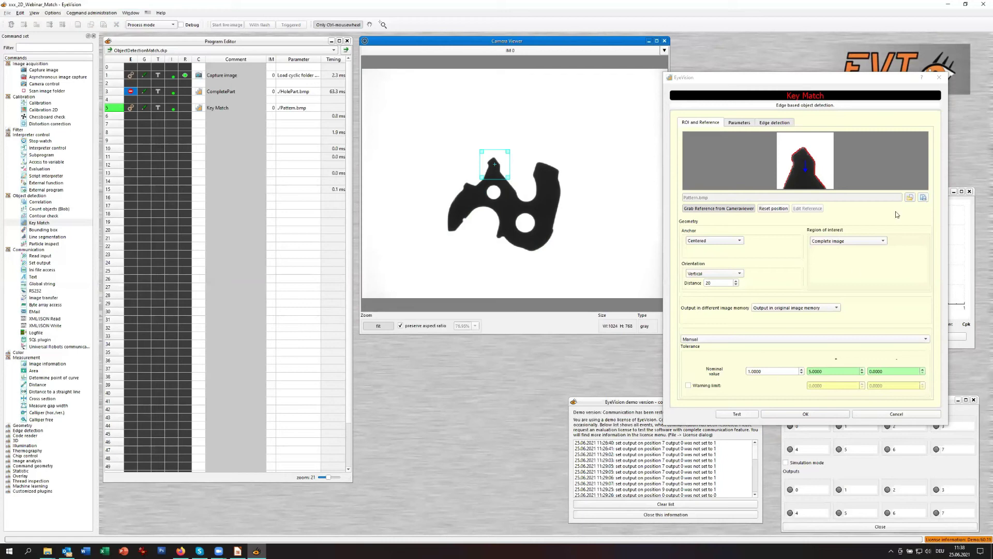
# Test the second Key Match, saving its reference image as SelctionOfPart.bmp, and accept the command.
pyautogui.click(744, 415)
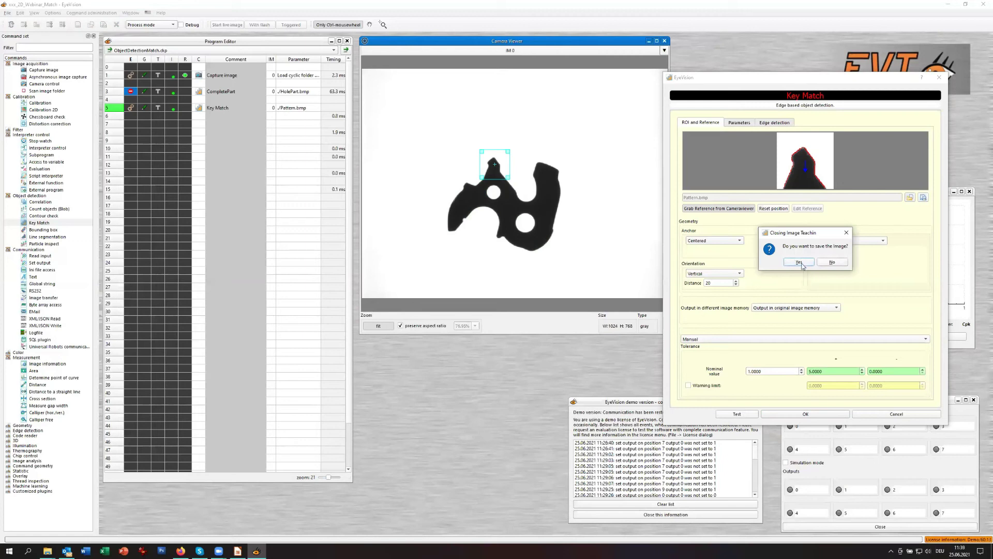
pyautogui.click(800, 264)
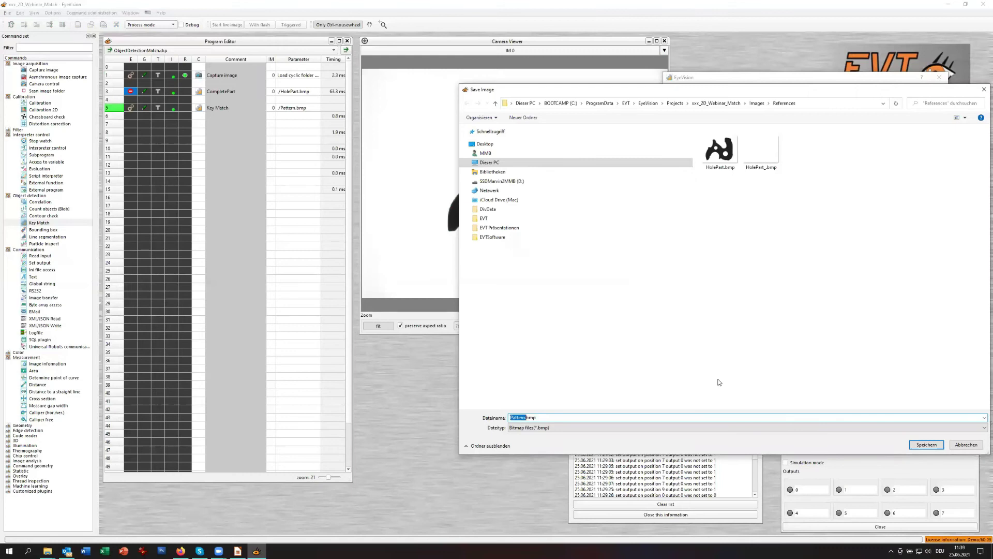
pyautogui.write('PD')
pyautogui.write('rt')
pyautogui.press('BackSpace')
pyautogui.press('BackSpace')
pyautogui.press('BackSpace')
pyautogui.press('BackSpace')
pyautogui.write('SelctionOfPart')
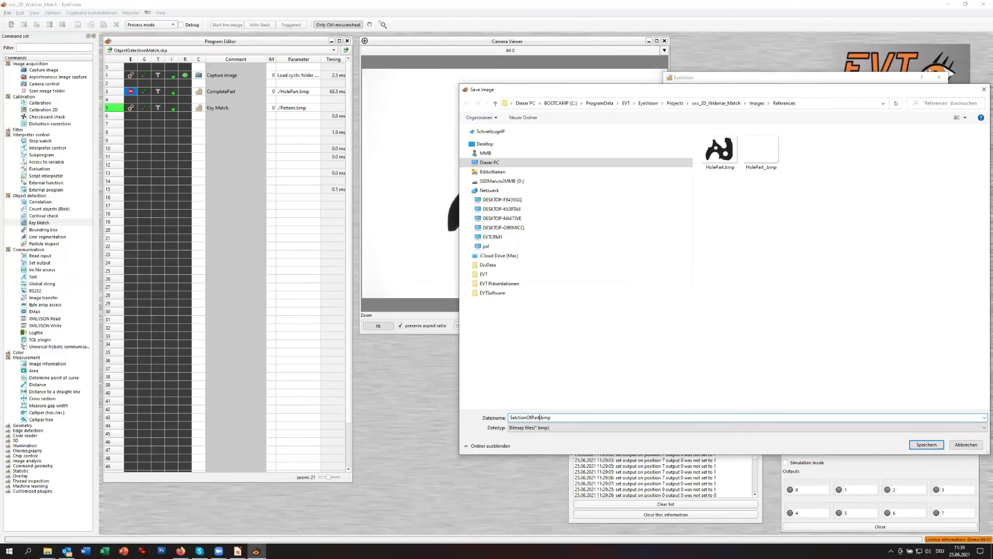
pyautogui.press('Return')
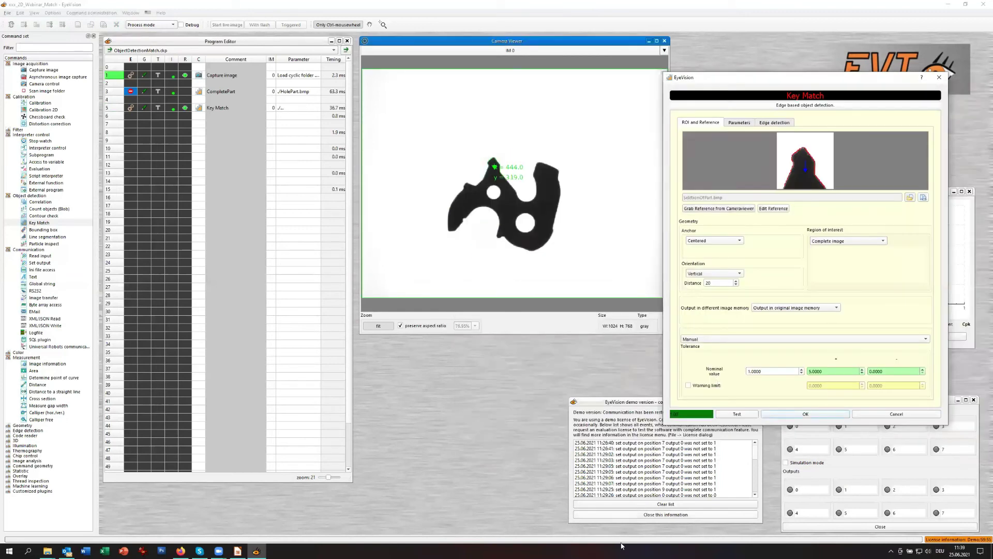
pyautogui.click(813, 413)
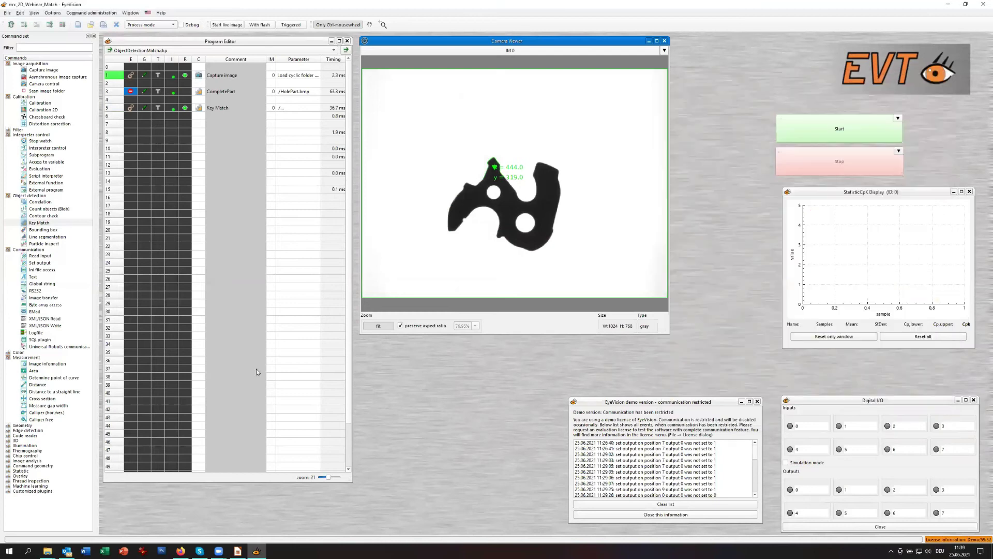
# Rename the Key Match command in line 5 as Part of Part and run the program on further images.
pyautogui.click(24, 25)
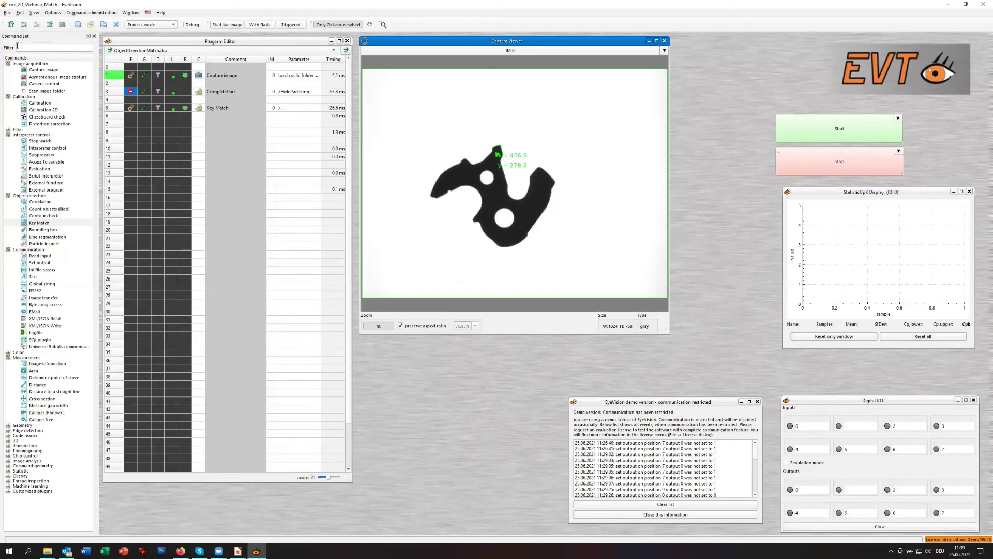
pyautogui.click(240, 108)
pyautogui.doubleClick(239, 108)
pyautogui.write('Part of Part')
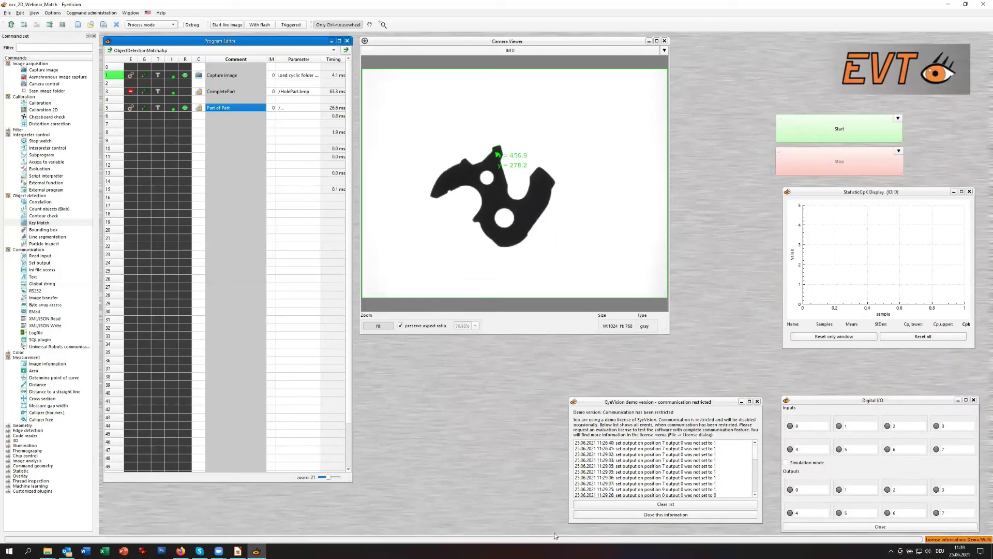
pyautogui.click(24, 25)
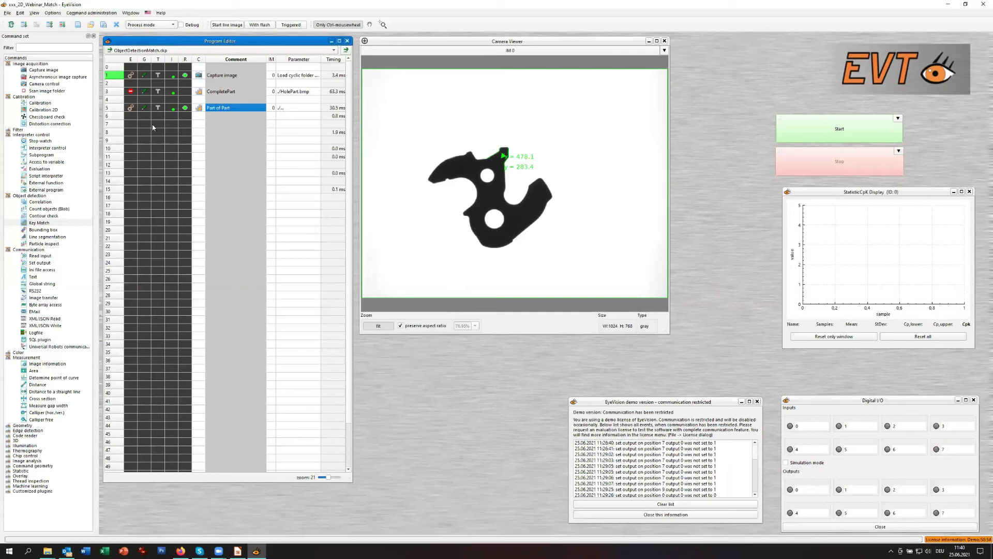
# Insert a Calibration command in line 7 using the Origin and orientation option with both points taken from registers.
pyautogui.moveTo(23, 103); pyautogui.dragTo(199, 126)
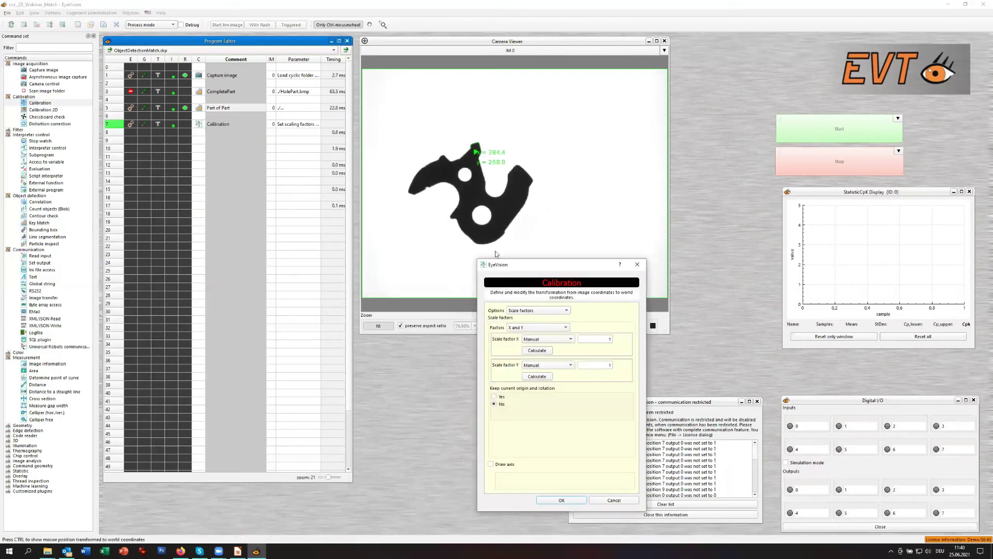
pyautogui.click(566, 310)
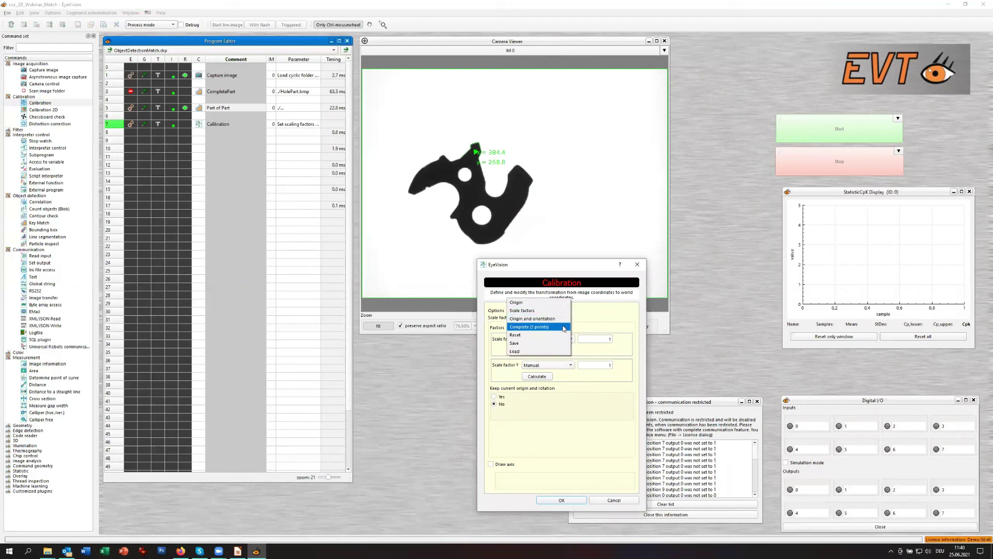
pyautogui.click(549, 318)
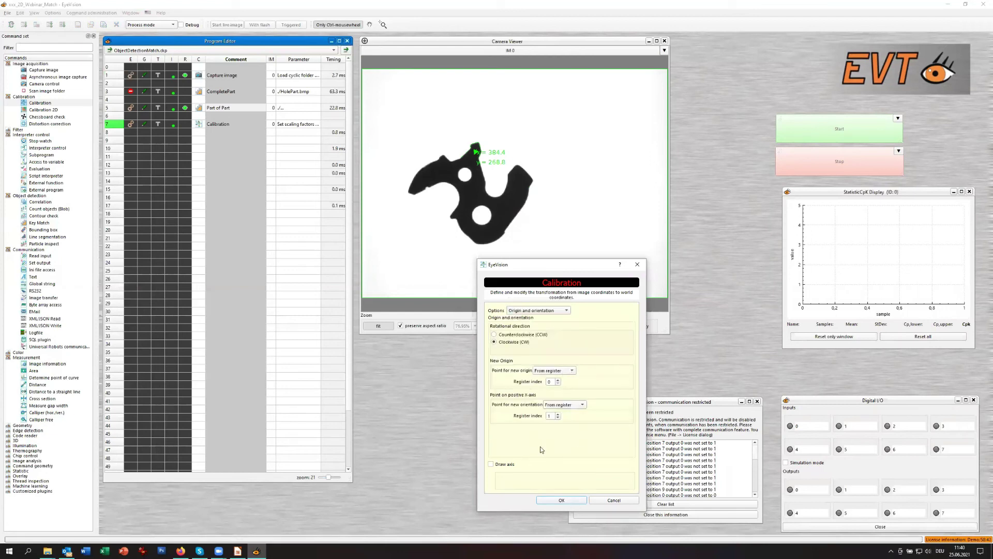
pyautogui.click(561, 500)
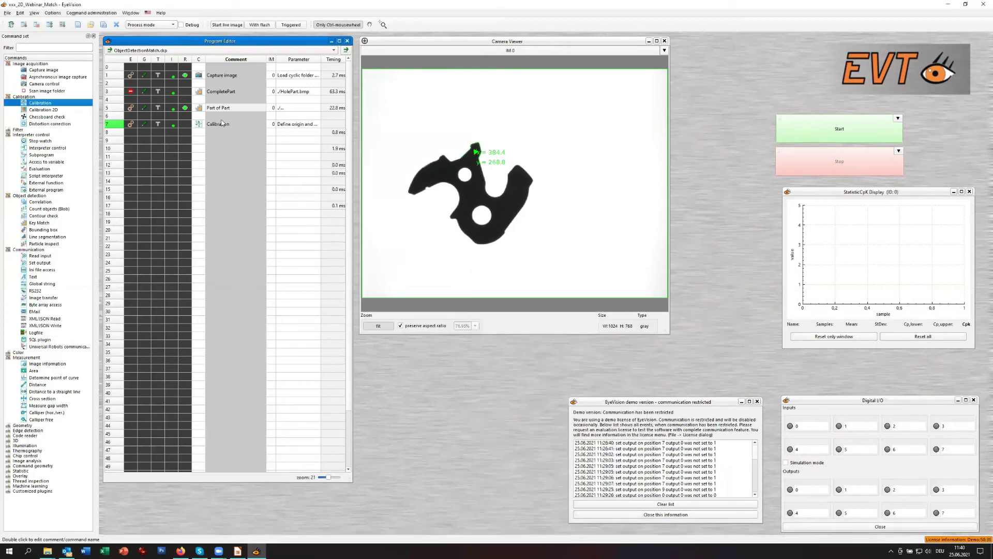
# Enable Draw axis with an axis length of 100 in the Calibration command and accept it.
pyautogui.click(200, 126)
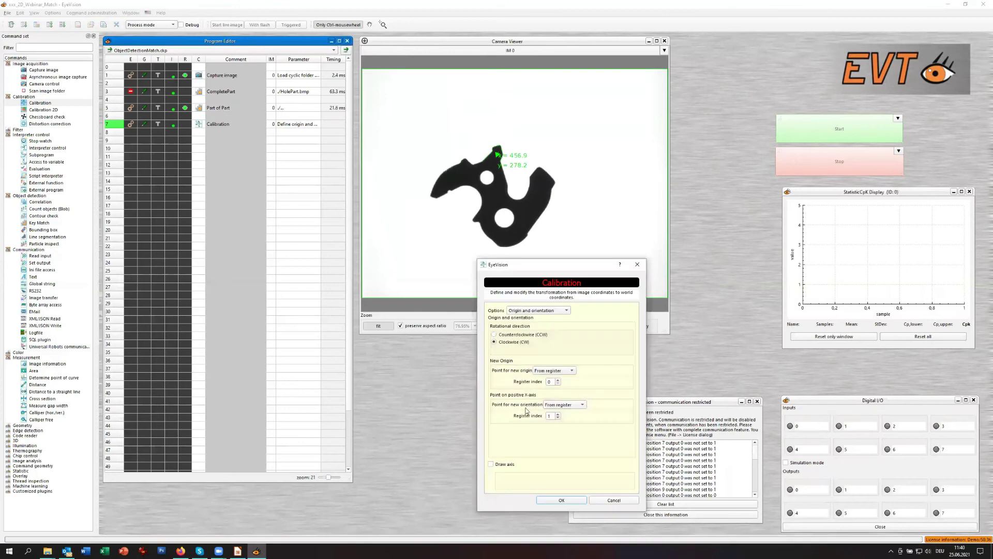
pyautogui.click(499, 464)
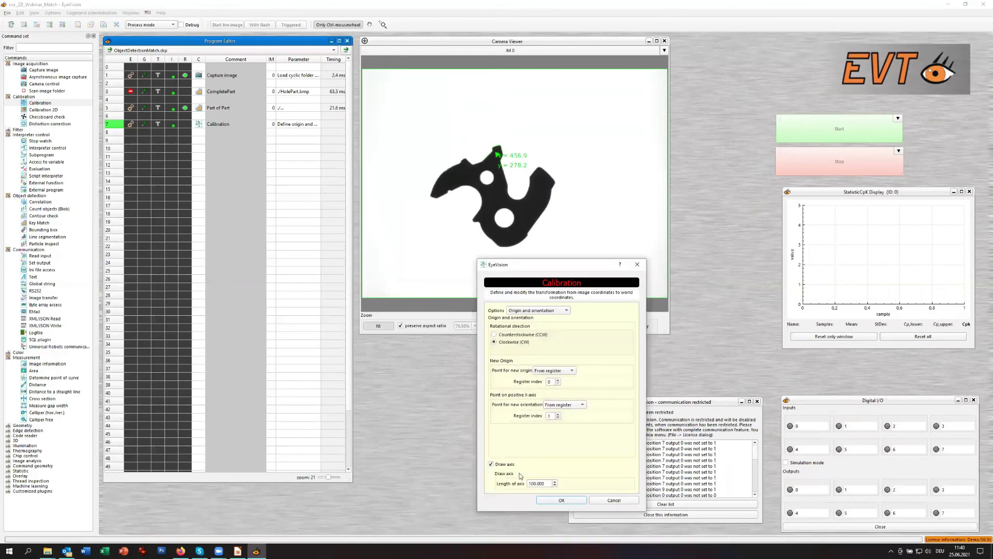
pyautogui.click(562, 500)
# Run the program repeatedly through line 10 to examine how the drawn coordinate axes follow the part across different images.
pyautogui.click(199, 143)
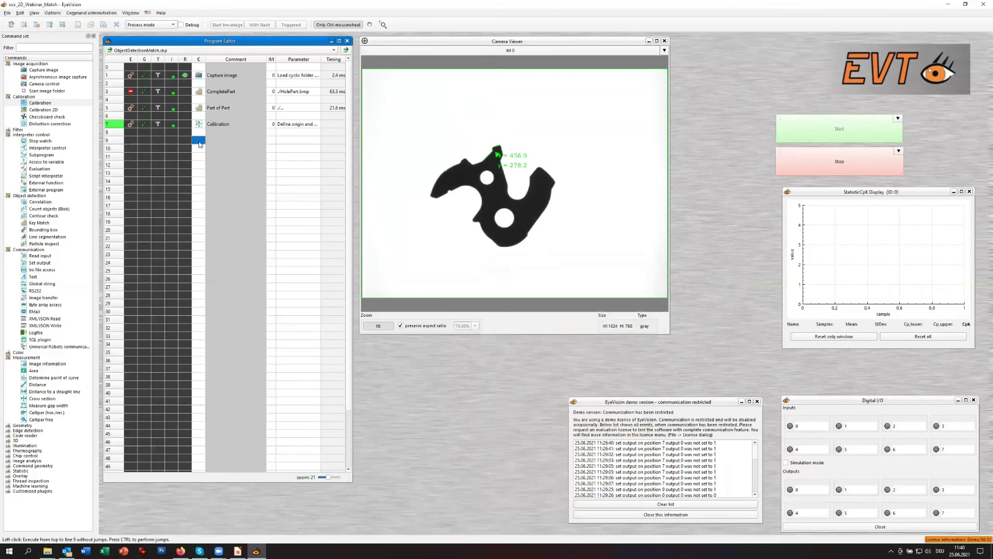
pyautogui.click(199, 146)
pyautogui.click(200, 146)
pyautogui.click(200, 147)
pyautogui.click(201, 147)
pyautogui.click(201, 149)
pyautogui.click(201, 149)
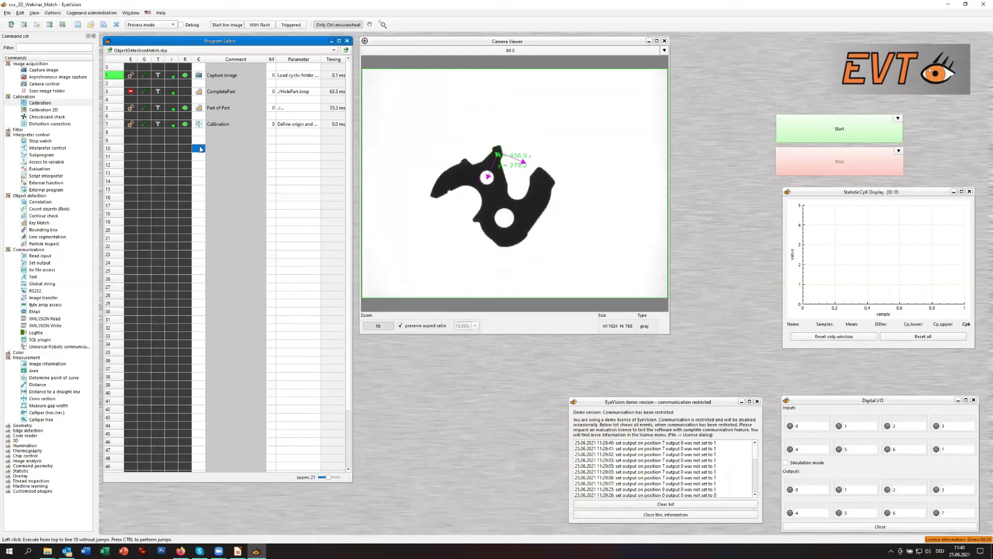
pyautogui.click(201, 149)
pyautogui.click(200, 150)
pyautogui.click(200, 152)
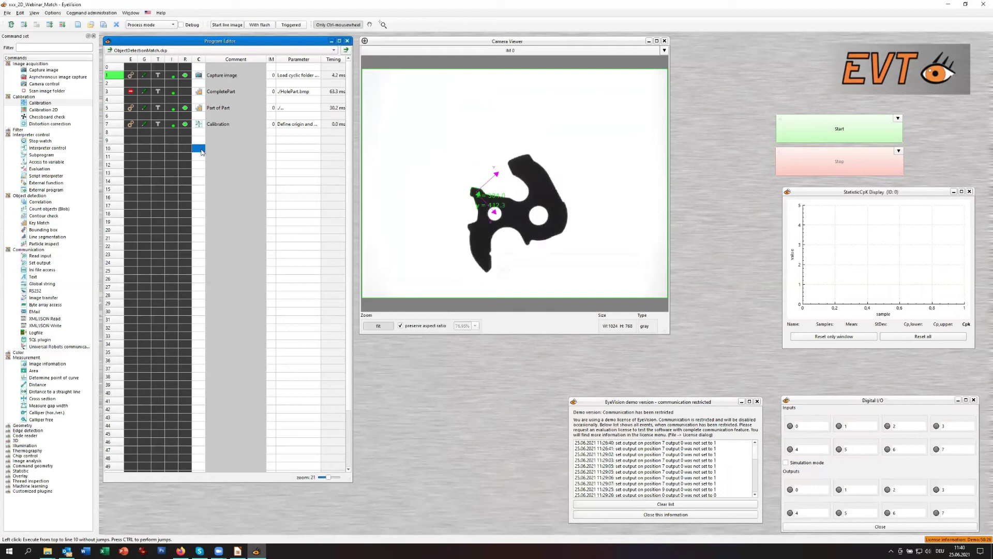
pyautogui.click(199, 153)
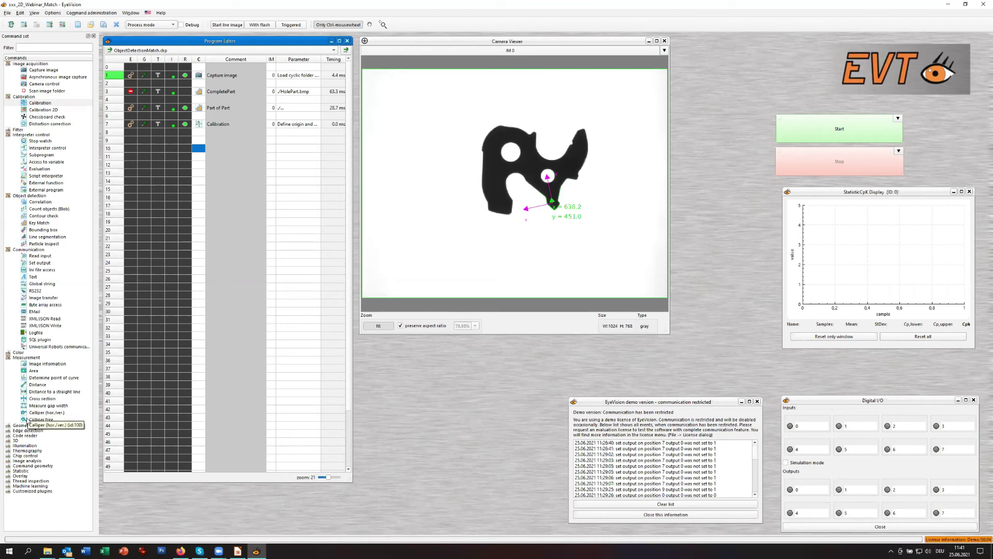
# Insert a Calliper free command in line 9, rotate it to about 201 degrees across the end of the hook's leg, test it and accept it.
pyautogui.moveTo(25, 419); pyautogui.dragTo(202, 148)
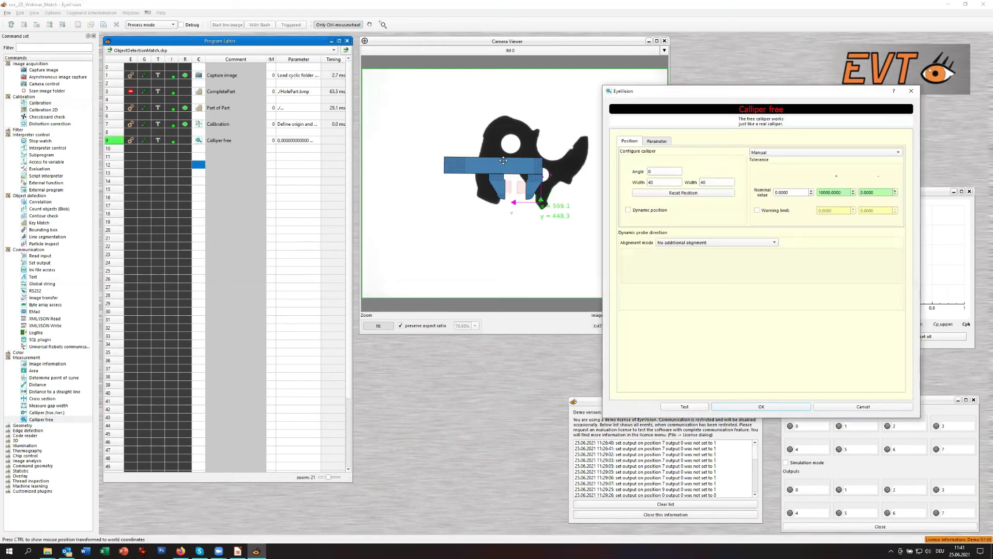
pyautogui.moveTo(502, 159); pyautogui.dragTo(441, 218)
pyautogui.moveTo(381, 224); pyautogui.dragTo(500, 287)
pyautogui.moveTo(486, 249); pyautogui.dragTo(508, 212)
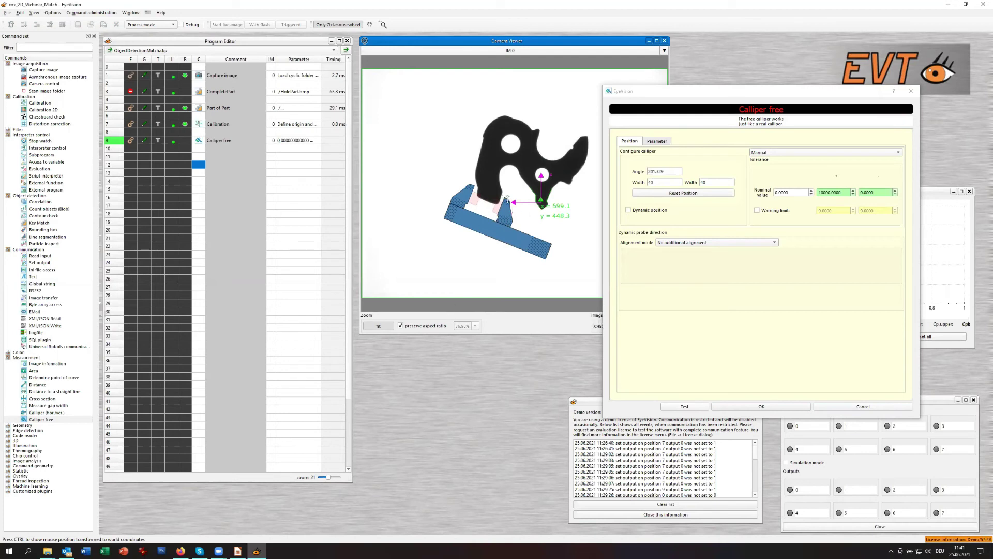
pyautogui.moveTo(507, 203); pyautogui.dragTo(501, 200)
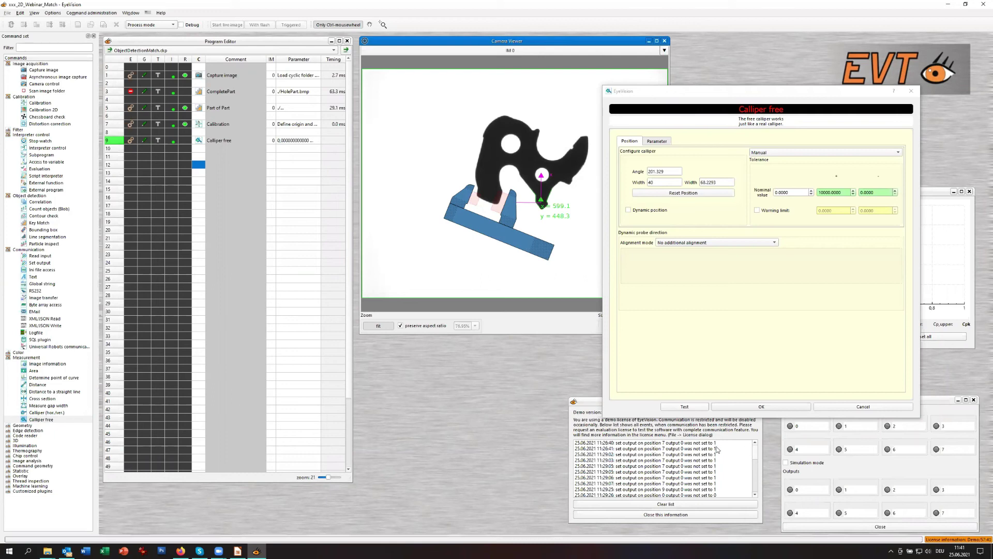
pyautogui.click(690, 408)
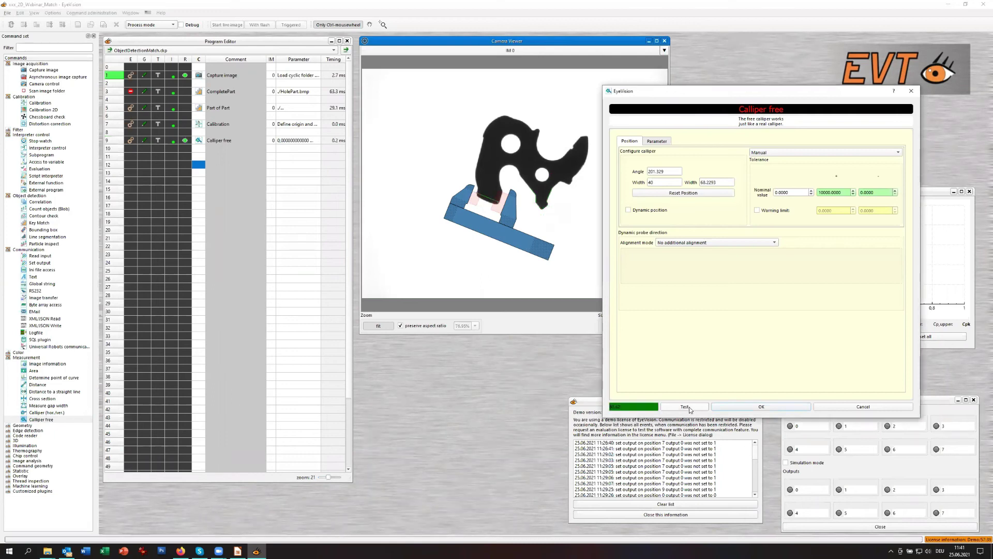
pyautogui.click(762, 407)
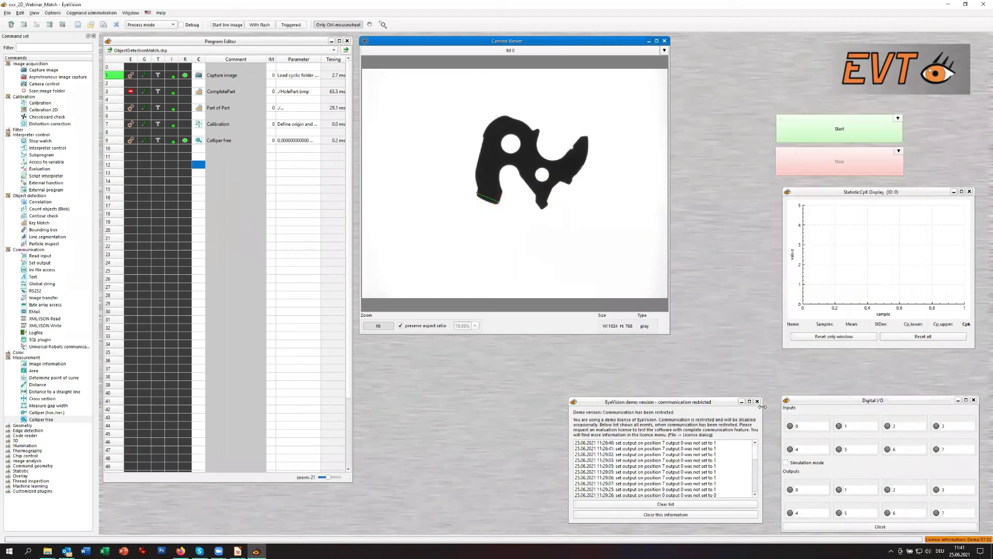
# Run the program repeatedly through line 14 to check how the free calliper follows the part across different images.
pyautogui.click(199, 183)
pyautogui.click(200, 186)
pyautogui.click(204, 186)
pyautogui.click(204, 186)
pyautogui.click(204, 187)
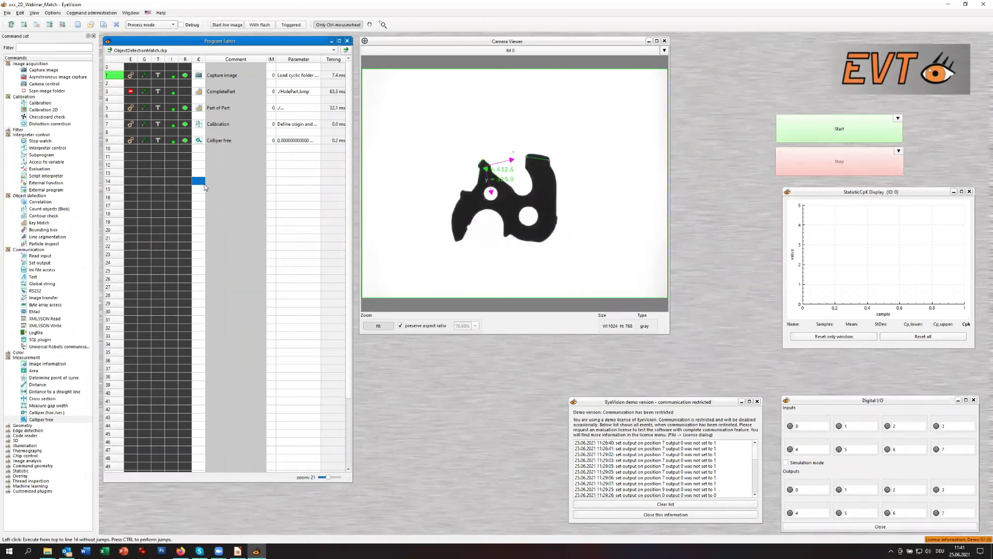
pyautogui.click(204, 186)
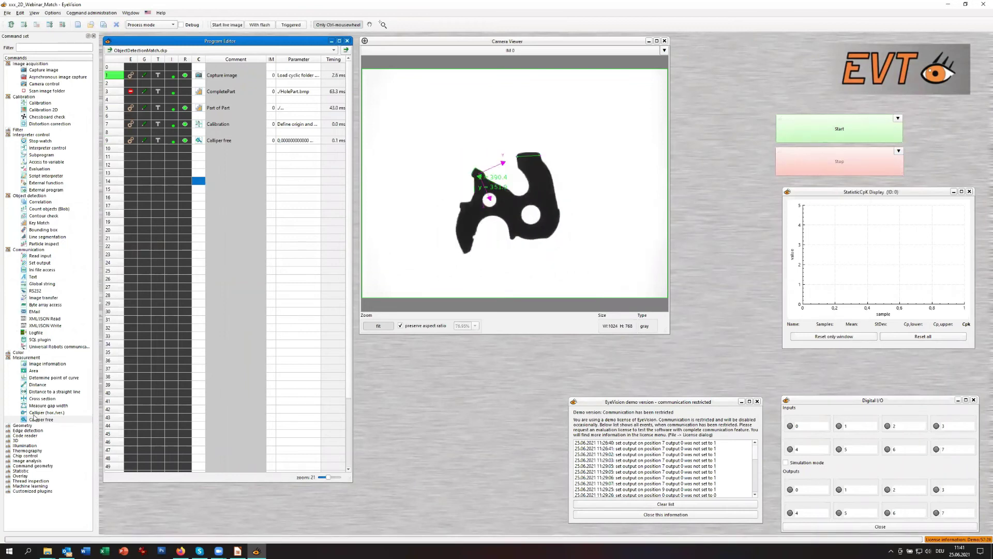
# Expand the Geometry and Edge detection command groups and insert a Probe circle command in line 11.
pyautogui.click(8, 429)
pyautogui.click(8, 430)
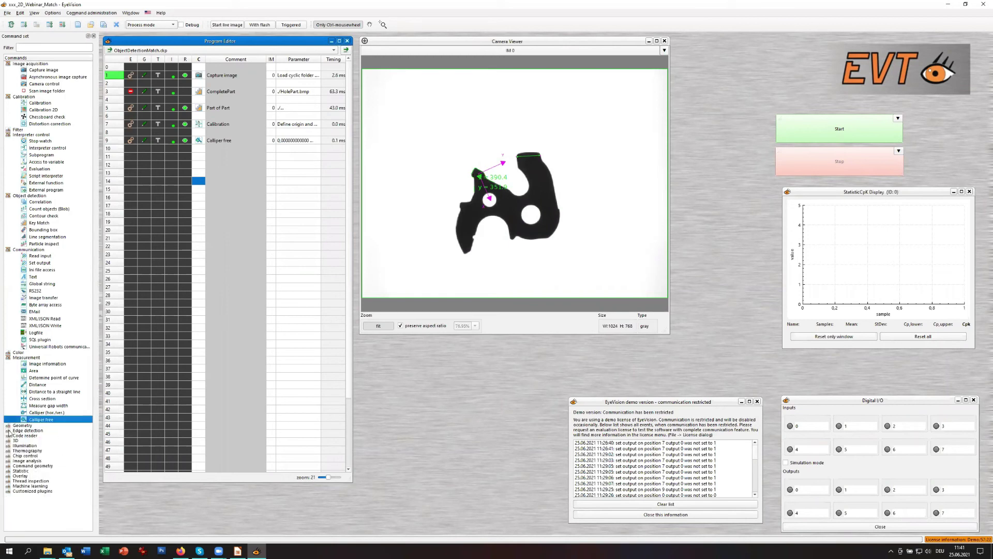
pyautogui.click(8, 430)
pyautogui.click(8, 426)
pyautogui.scroll(-3, 31, 424)
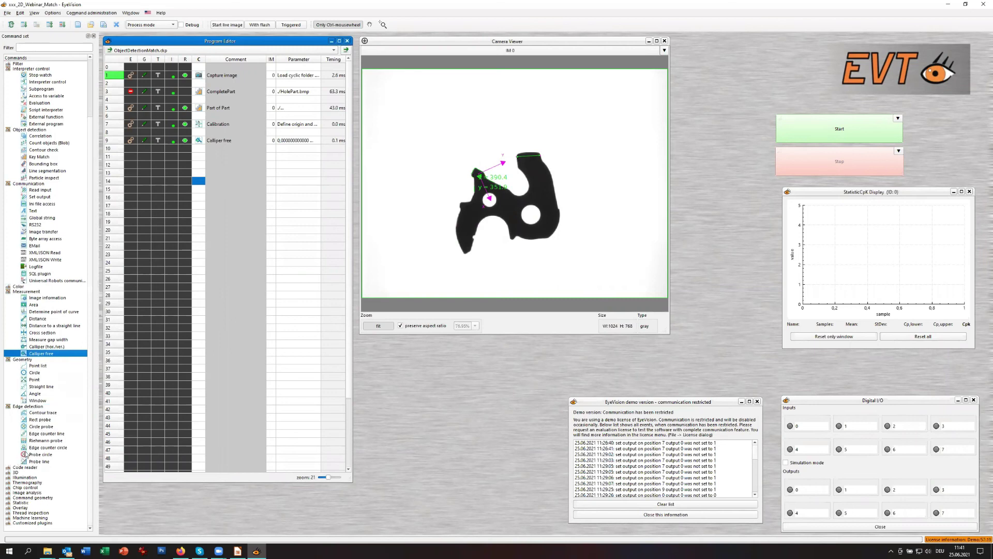
pyautogui.moveTo(23, 454); pyautogui.dragTo(197, 171)
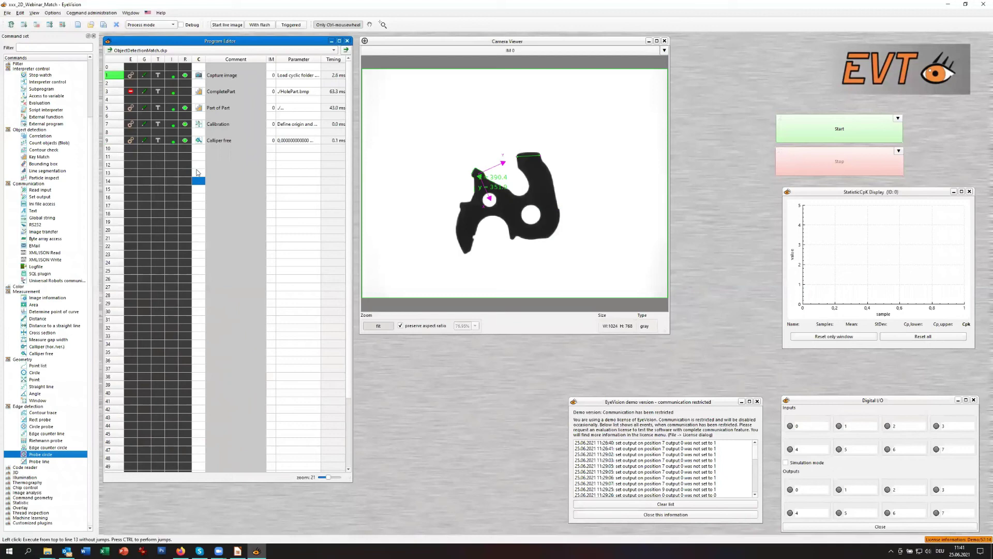
pyautogui.moveTo(25, 455)
pyautogui.mouseDown()
pyautogui.moveTo(139, 378)
pyautogui.moveTo(214, 178)
pyautogui.moveTo(199, 158)
pyautogui.mouseUp()
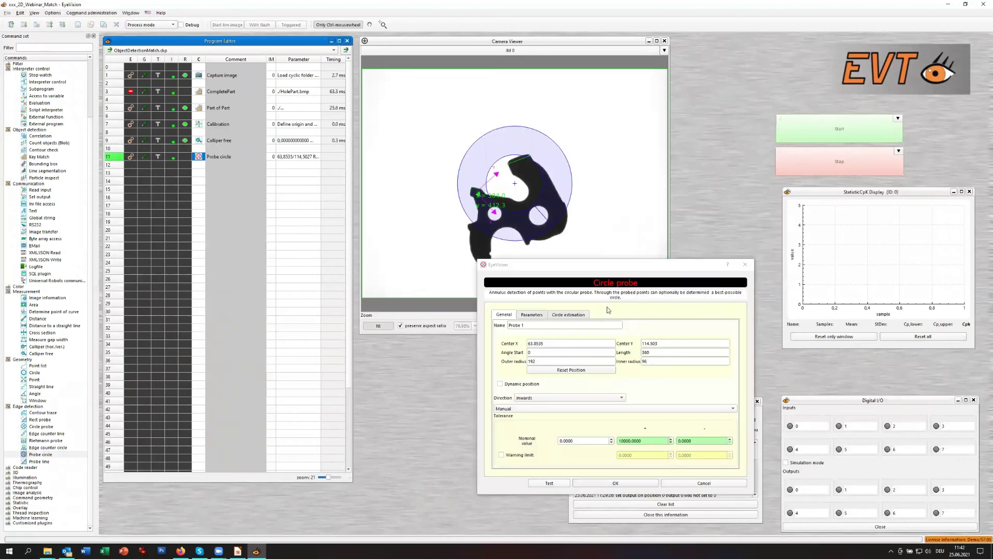
# Shape the circle probe into a sector over the part's rounded notch, with outer radius about 61 and inner radius about 10, and test it.
pyautogui.moveTo(597, 266); pyautogui.dragTo(828, 278)
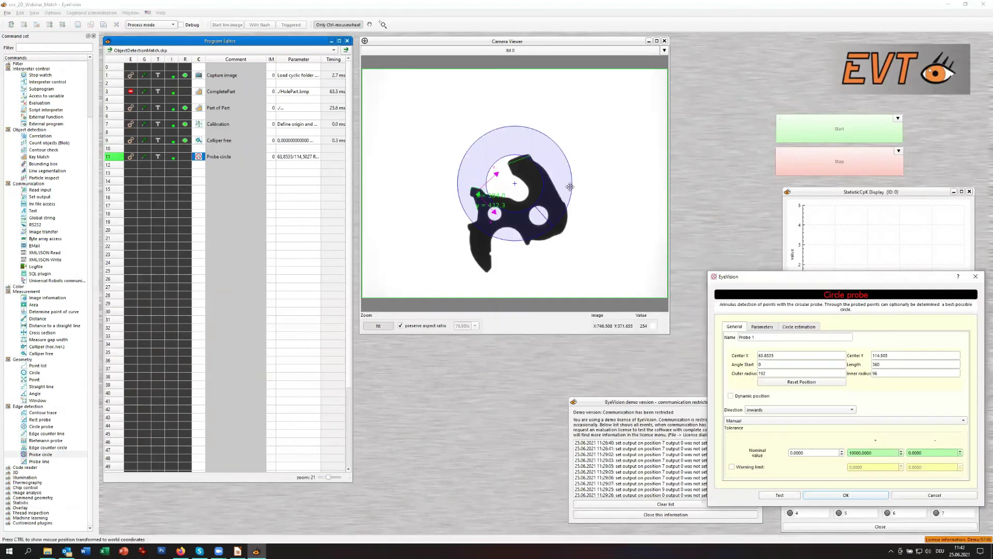
pyautogui.moveTo(541, 200); pyautogui.dragTo(537, 222)
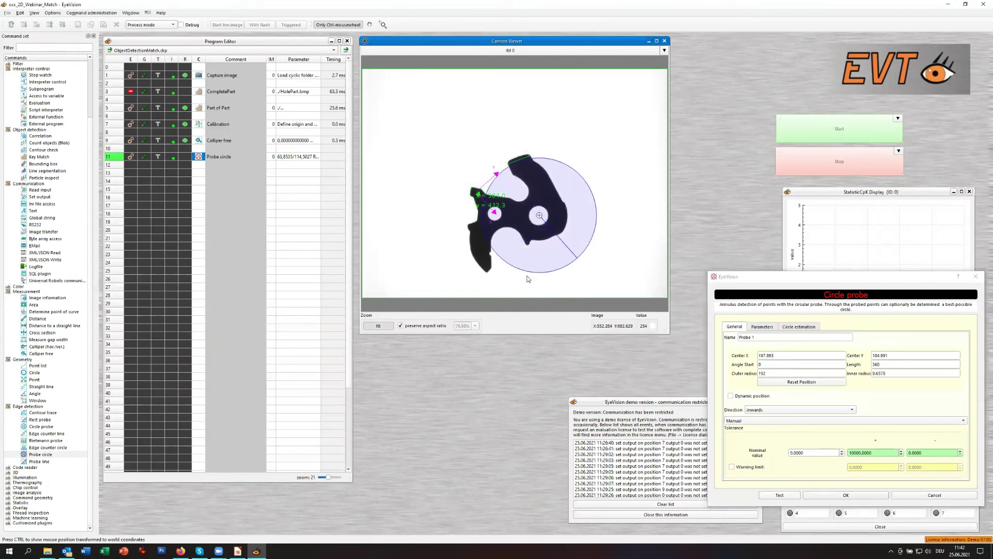
pyautogui.moveTo(528, 276); pyautogui.dragTo(526, 204)
pyautogui.click(780, 495)
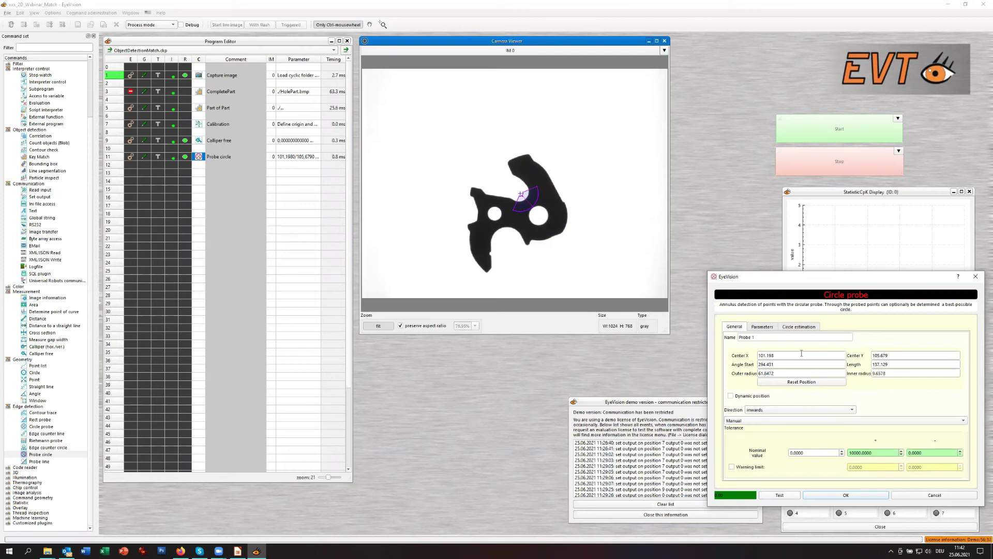
# Review the circle probe's circle estimation and parameters, then try the bright object color and test the fit on the magnified notch.
pyautogui.click(805, 327)
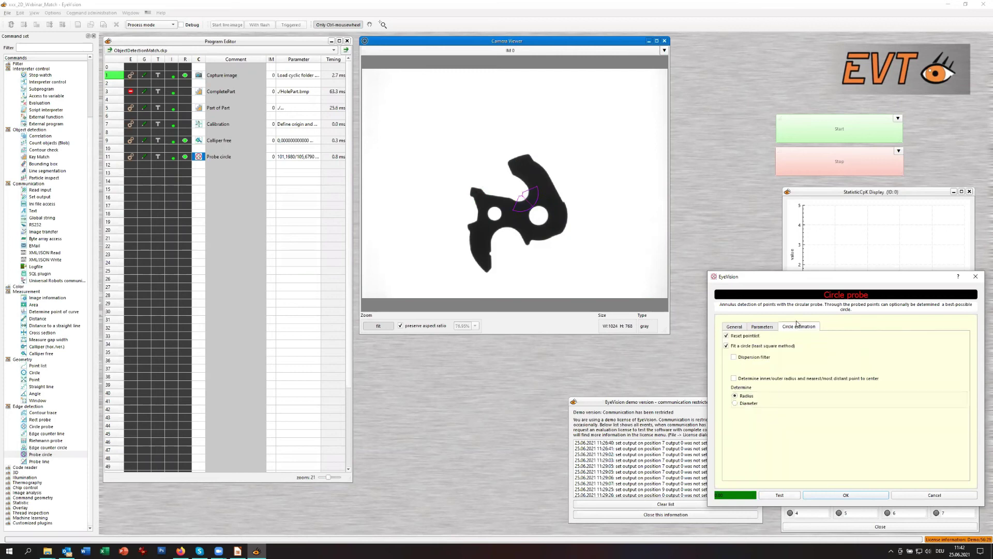
pyautogui.click(761, 329)
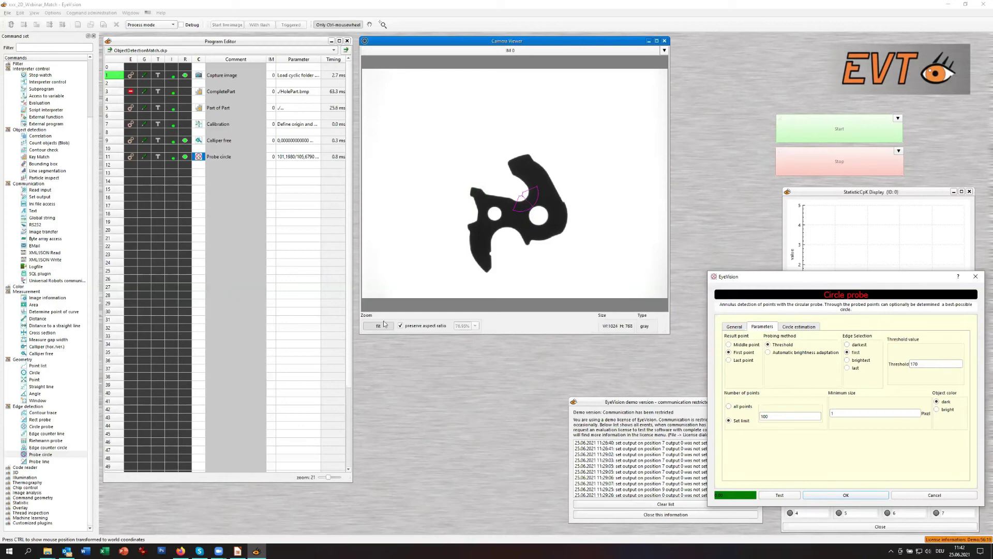
pyautogui.click(428, 327)
pyautogui.moveTo(428, 327); pyautogui.dragTo(436, 326)
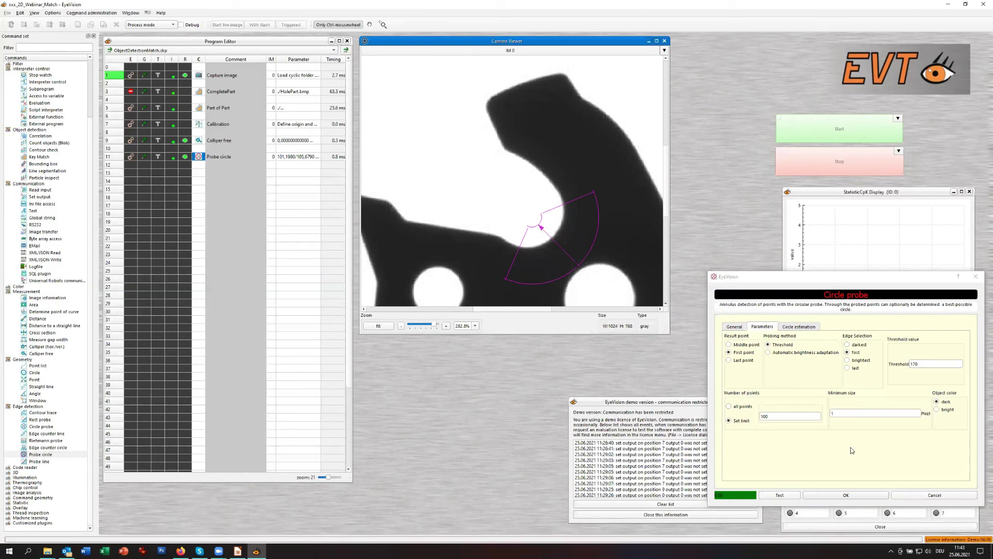
pyautogui.click(938, 409)
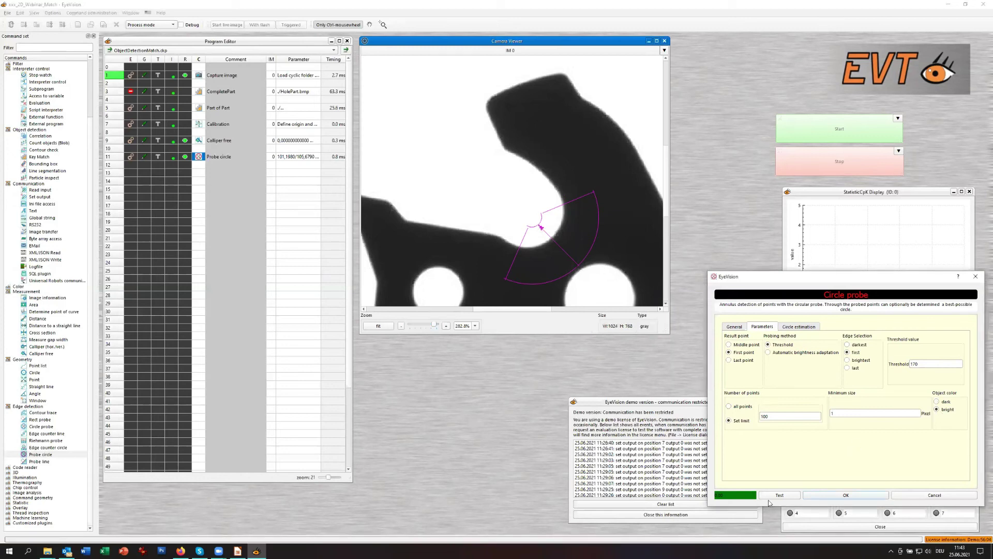
pyautogui.click(781, 495)
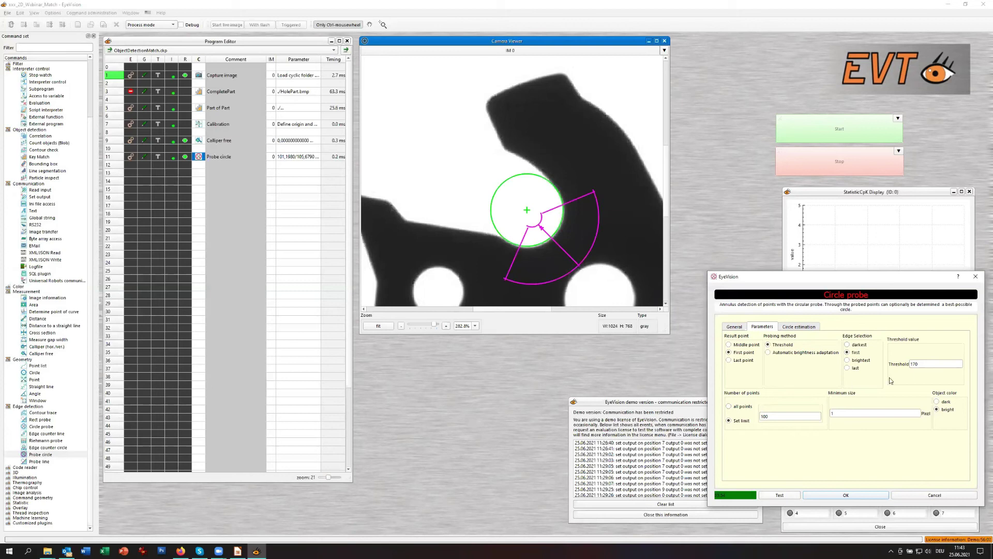
# Set the circle probe's object color to dark and its direction to outwards, accept it, and run the program through line 15.
pyautogui.click(937, 402)
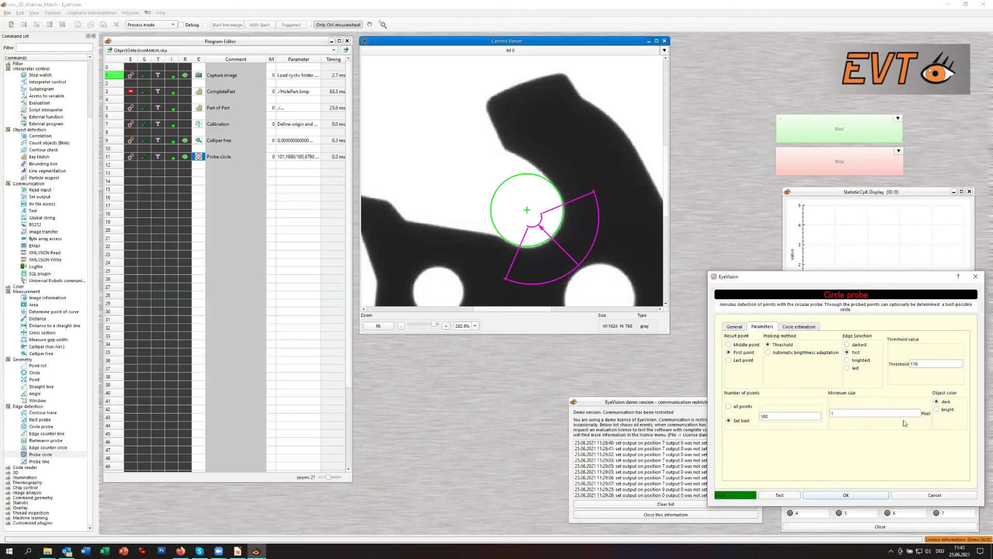
pyautogui.click(735, 328)
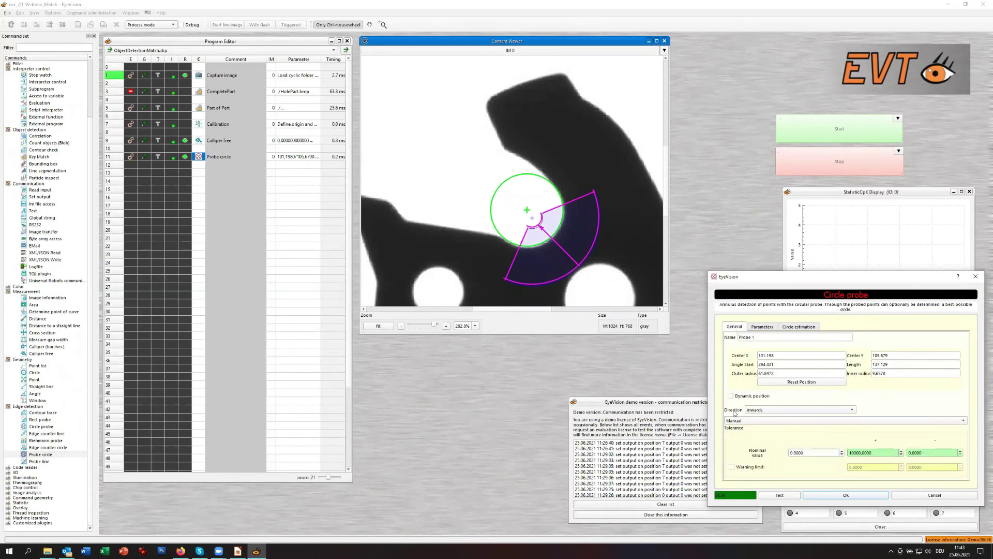
pyautogui.click(775, 410)
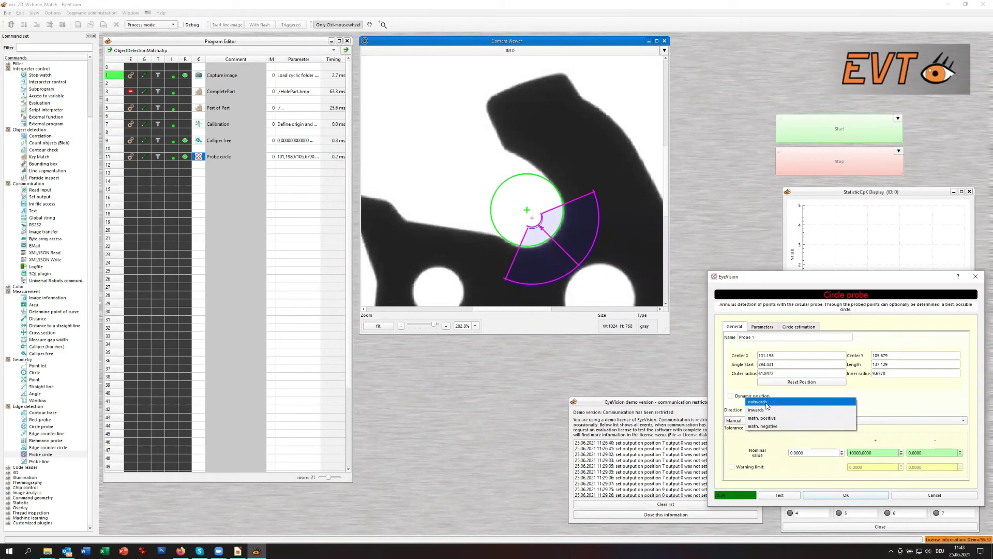
pyautogui.click(767, 403)
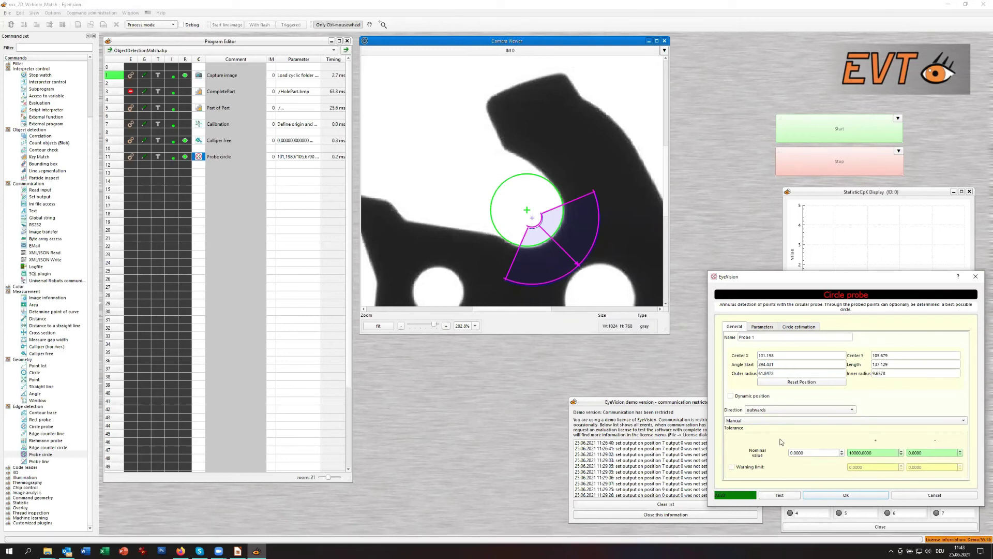
pyautogui.click(837, 496)
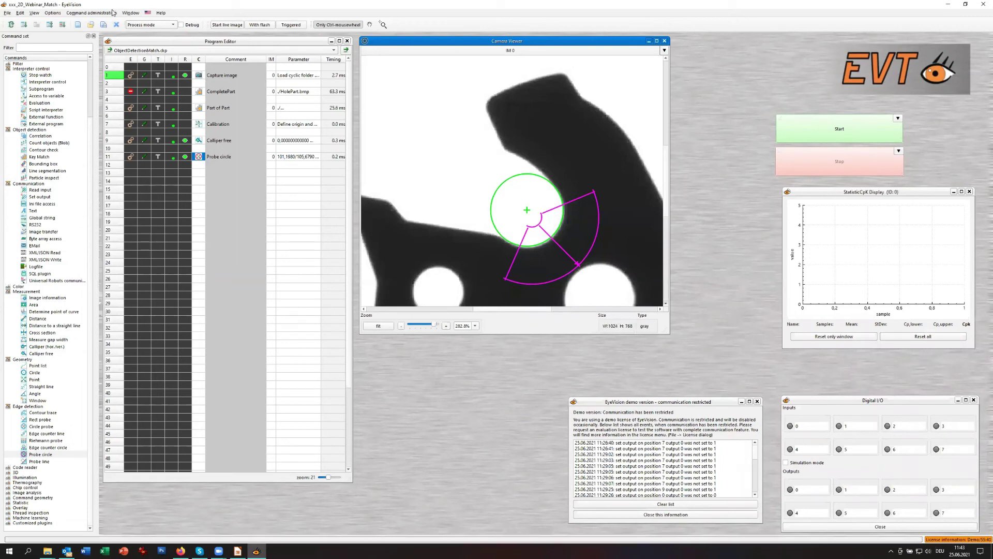
pyautogui.click(379, 327)
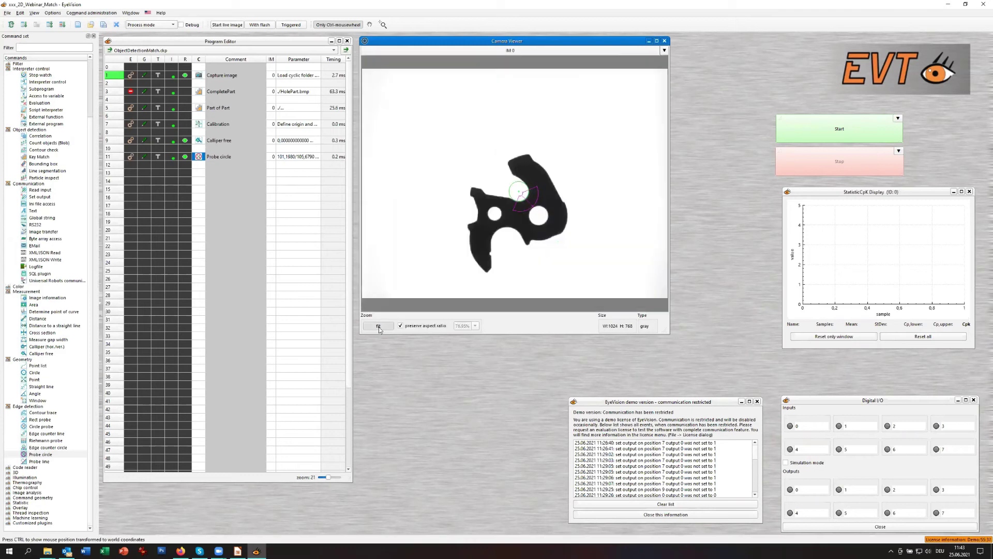
pyautogui.click(202, 187)
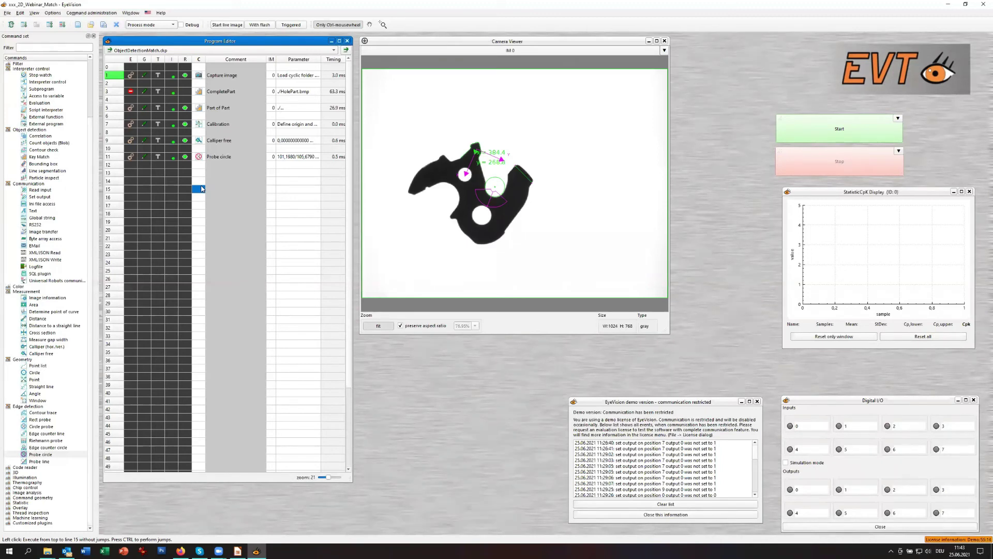
# Set the Part of Part Key Match command's nominal value to 1.0 with an upper tolerance of 0, check its parameters and accept it.
pyautogui.rightClick(202, 111)
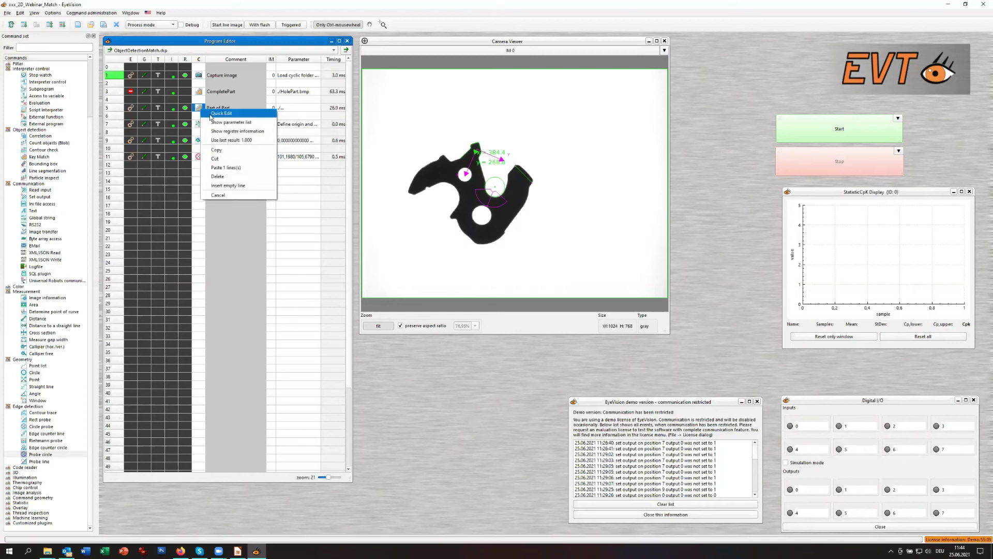
pyautogui.click(211, 115)
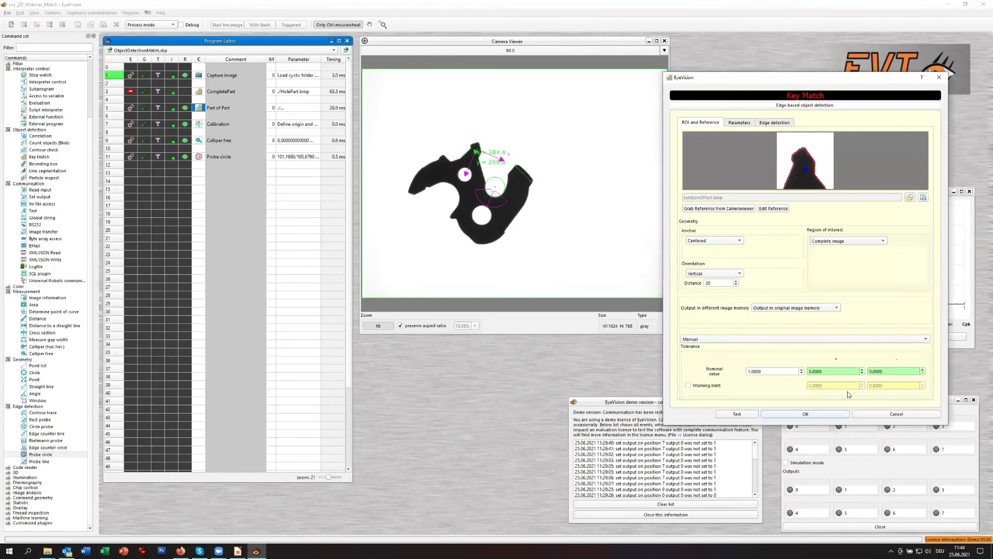
pyautogui.hotkey('ctrl', 'a')
pyautogui.write('1.')
pyautogui.write('0')
pyautogui.press('Tab')
pyautogui.click(741, 123)
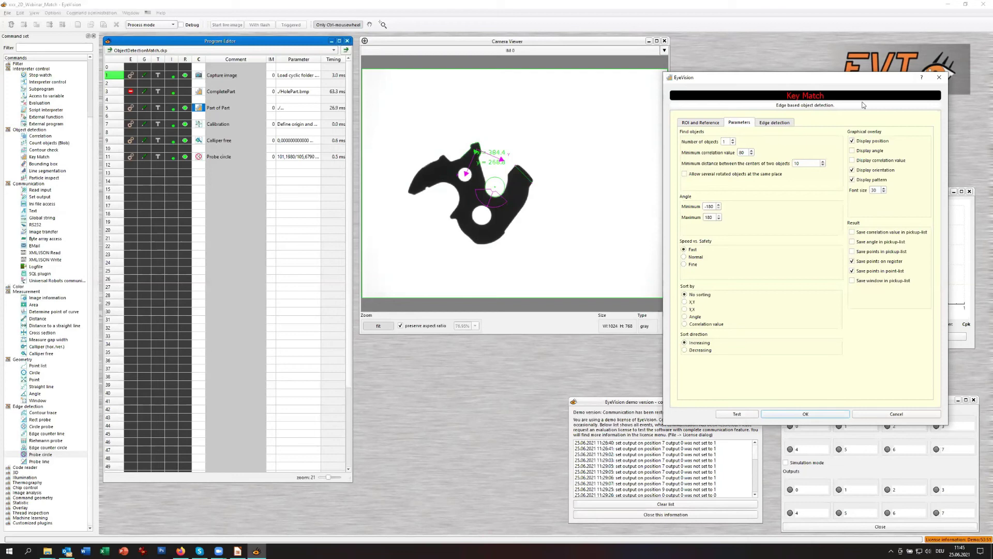
pyautogui.moveTo(844, 79); pyautogui.dragTo(837, 78)
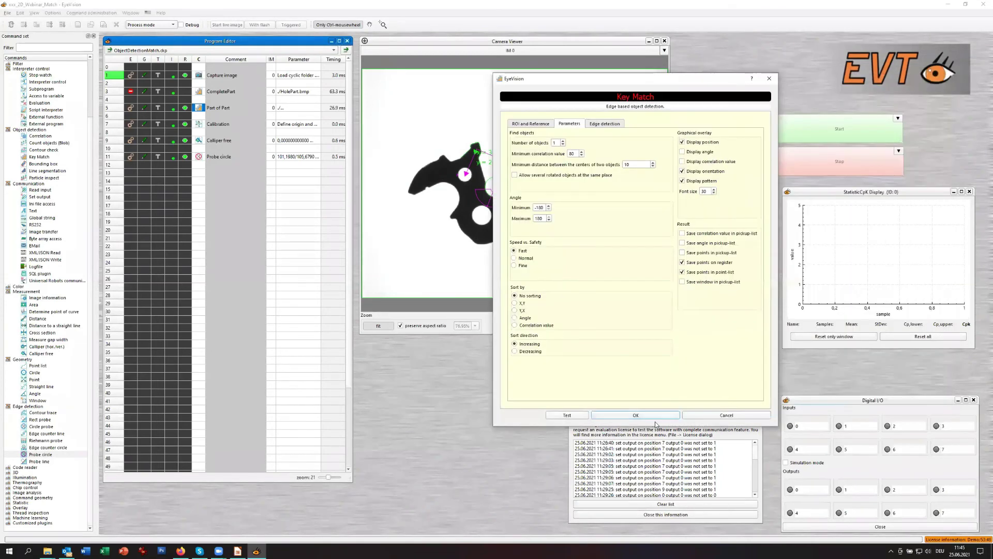
pyautogui.press('Return')
# Show the context help and read the Key Match documentation alongside the Part of Part command's settings.
pyautogui.click(133, 13)
pyautogui.click(166, 29)
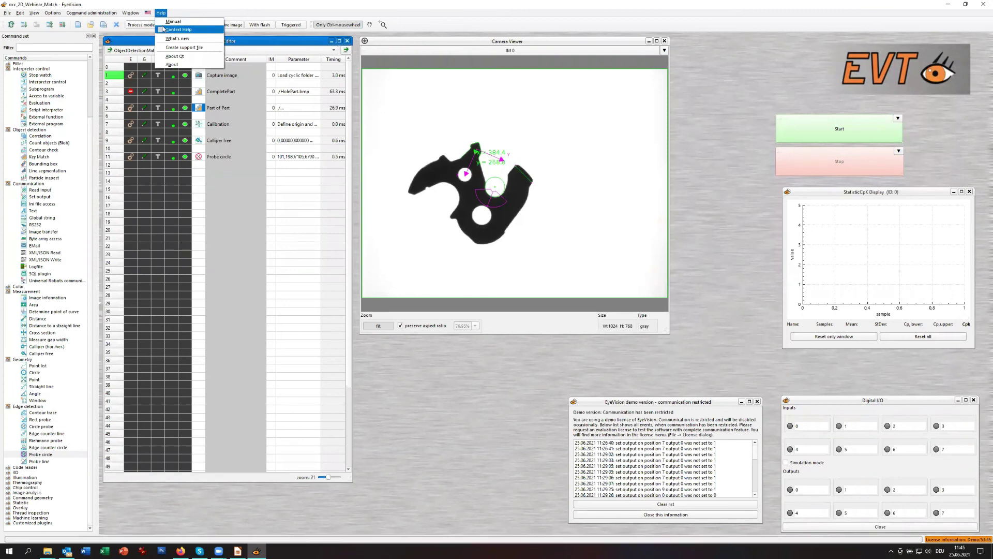
pyautogui.doubleClick(201, 109)
pyautogui.scroll(-10, 820, 169)
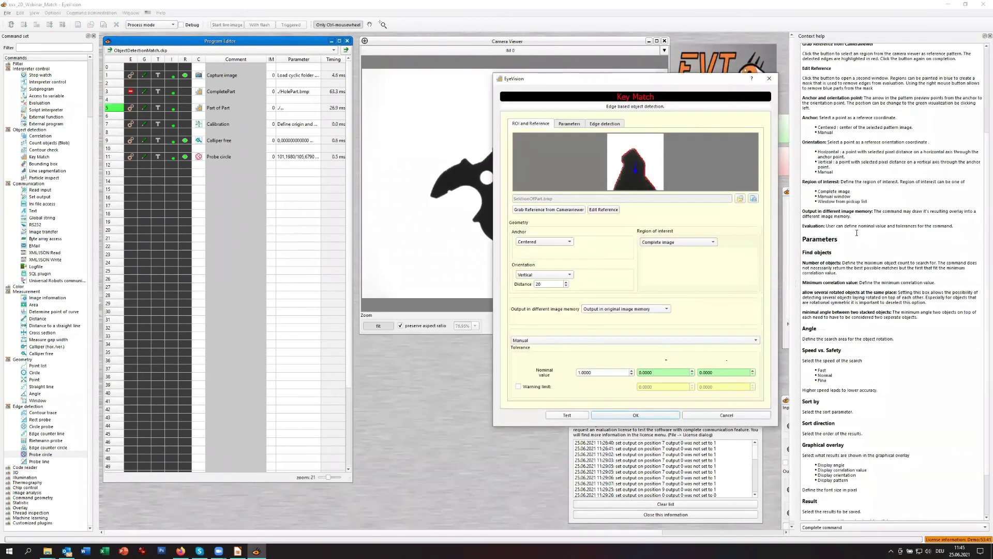
pyautogui.scroll(10, 865, 246)
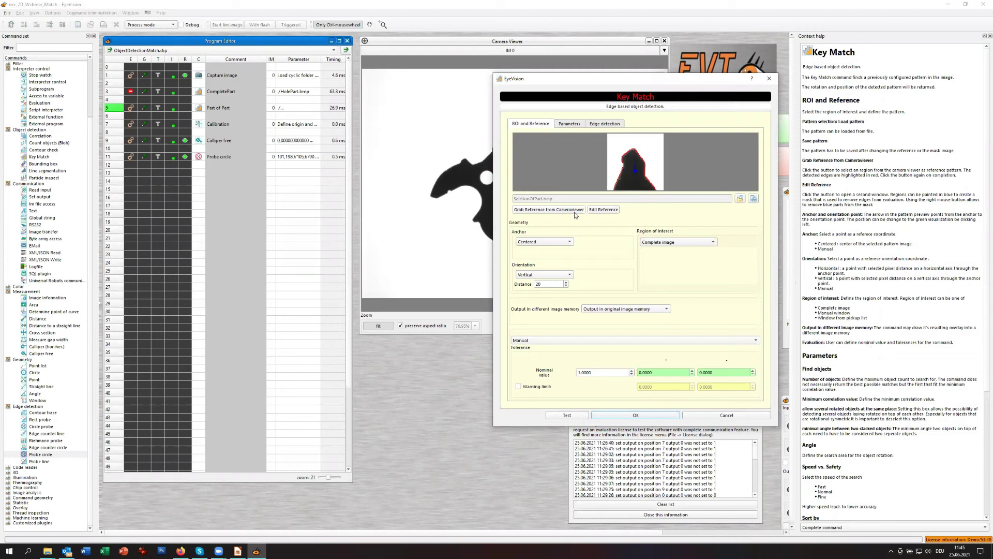
# Review the Key Match edge detection, parameters, and ROI and reference settings, and close them without changes.
pyautogui.click(611, 125)
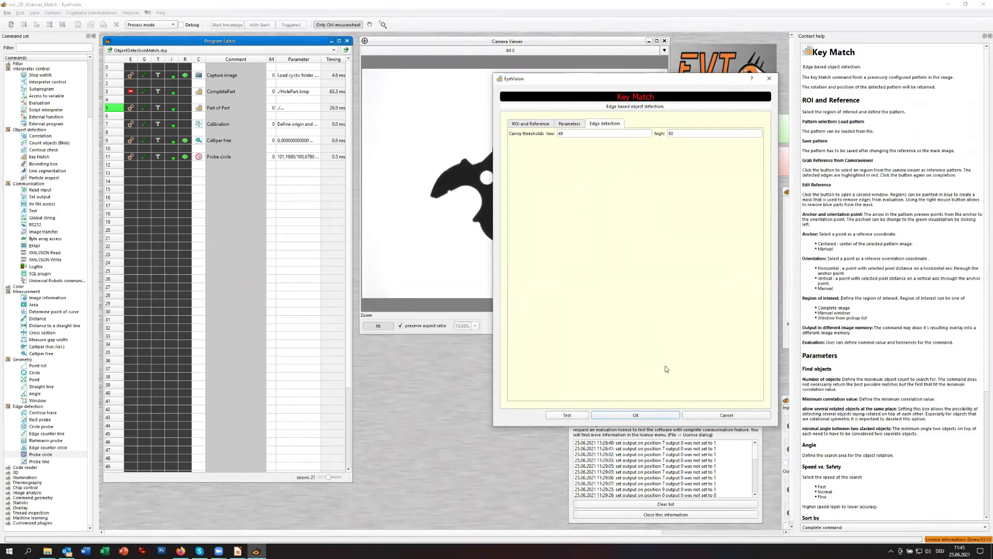
pyautogui.click(571, 126)
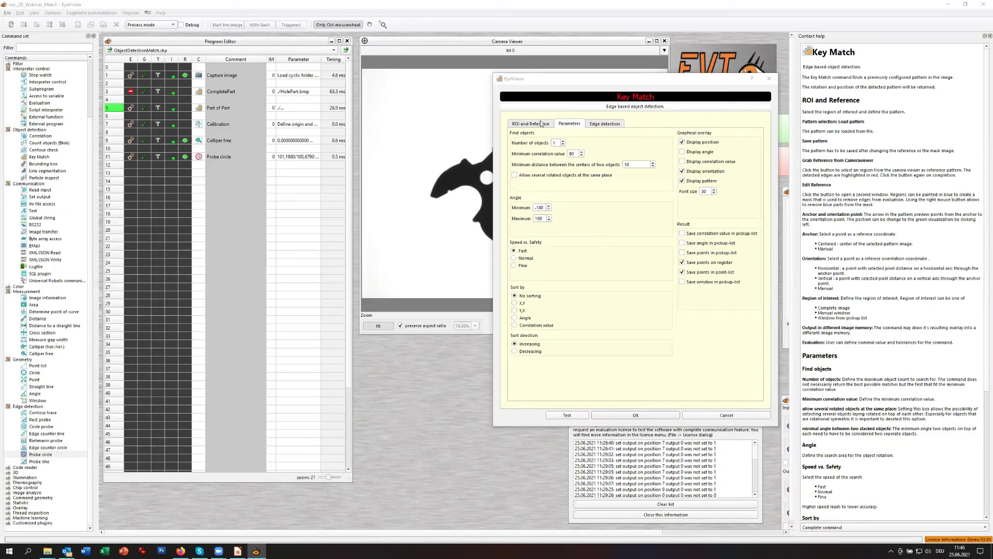
pyautogui.click(541, 123)
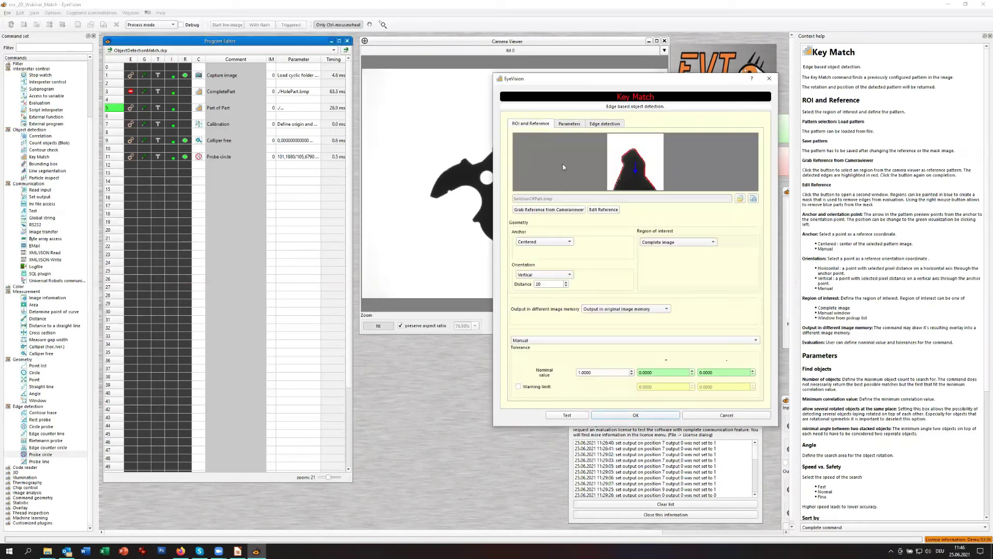
pyautogui.click(724, 416)
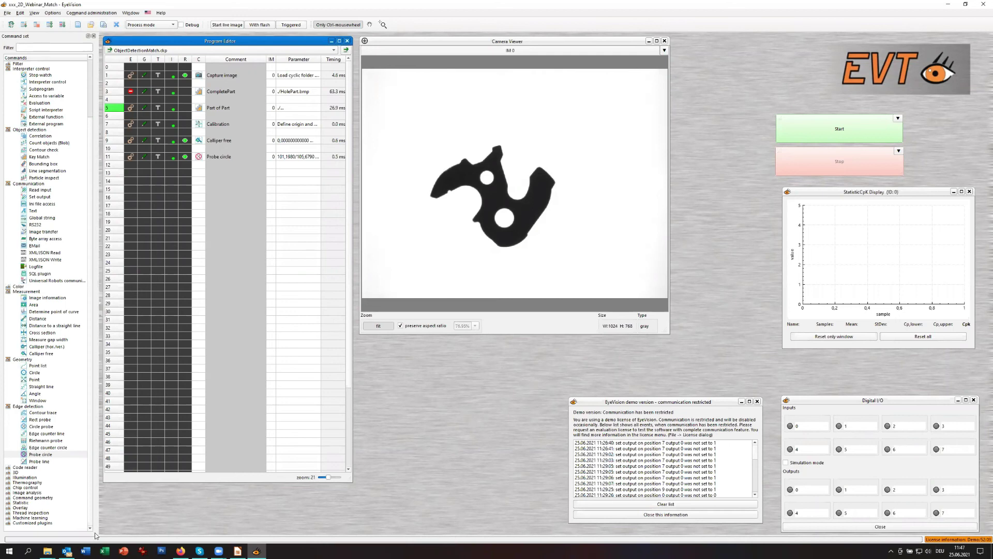
# Open the 3DArea_BinPicking project from the 3D_Area_Examples folder and dismiss the demo version notice.
pyautogui.click(8, 12)
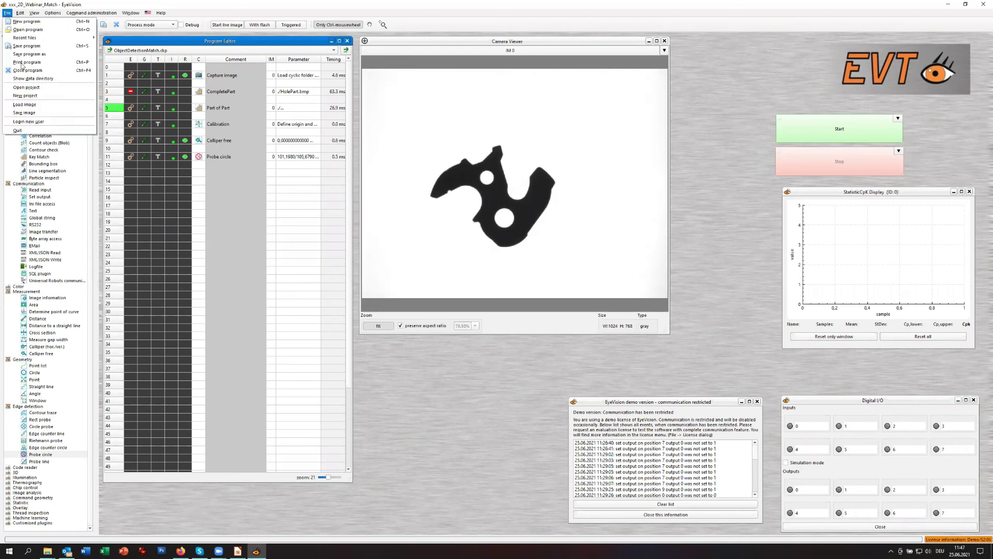
pyautogui.click(30, 89)
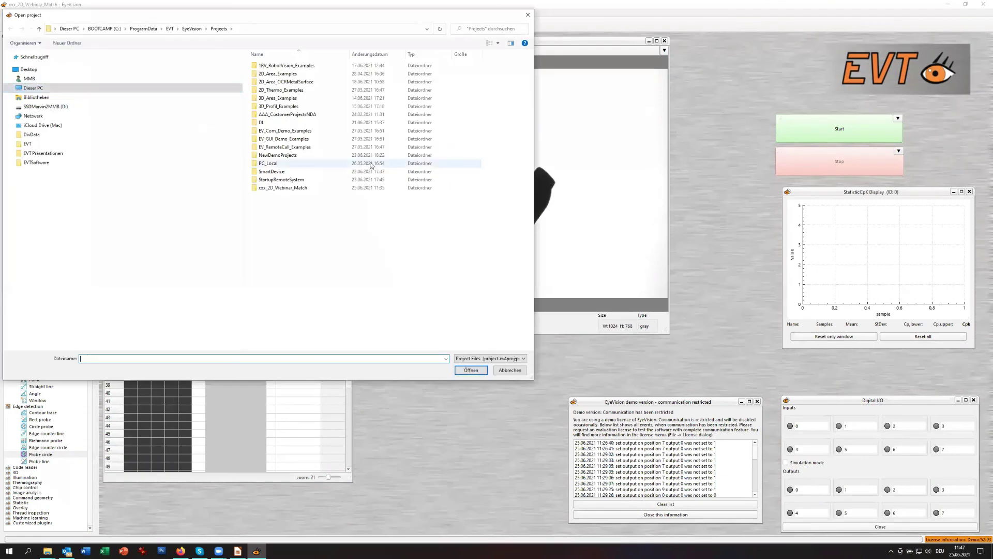
pyautogui.doubleClick(296, 99)
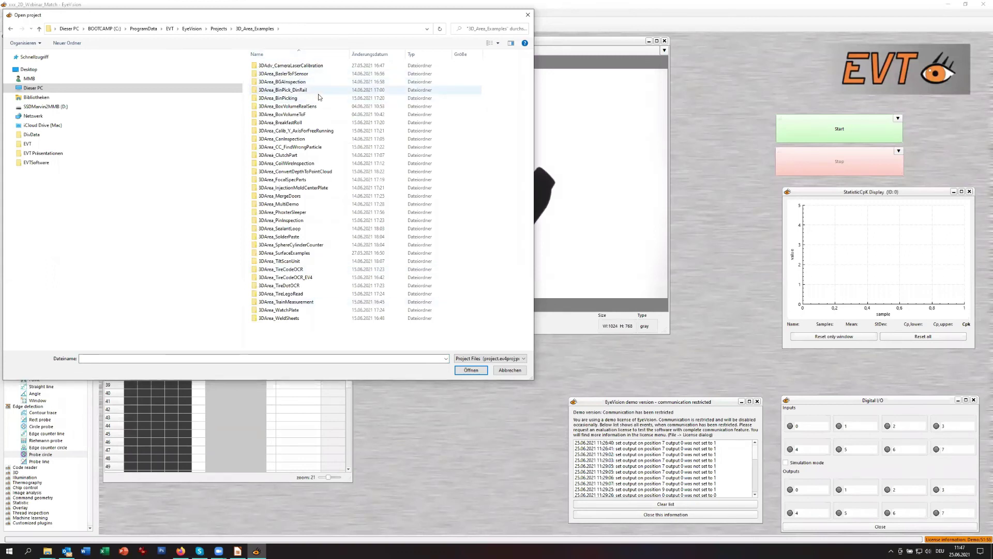
pyautogui.doubleClick(291, 99)
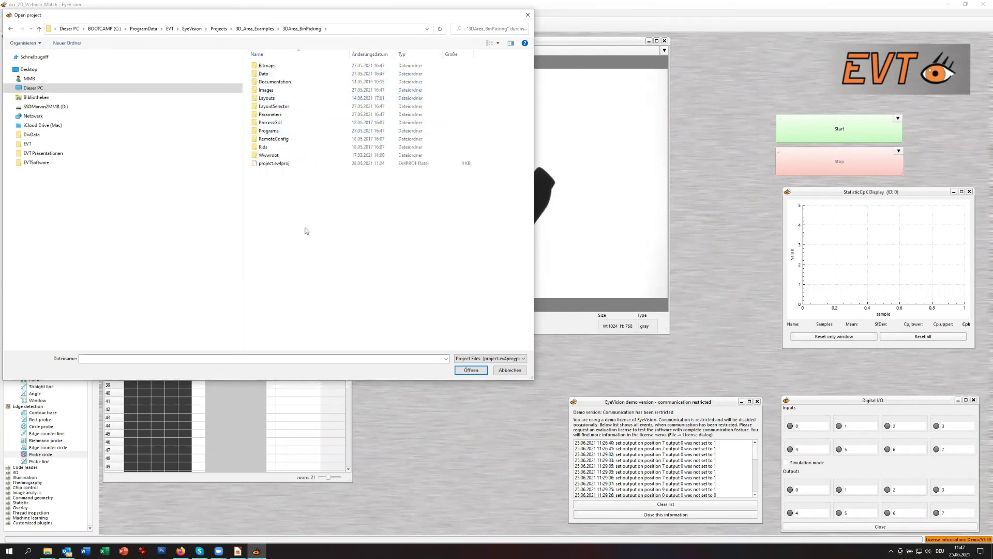
pyautogui.click(257, 166)
pyautogui.doubleClick(257, 165)
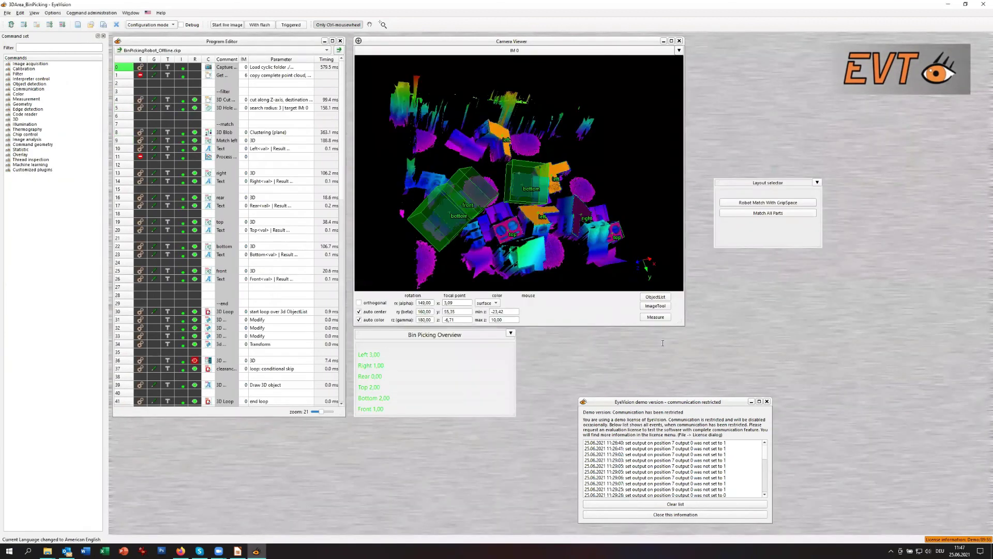
pyautogui.click(767, 401)
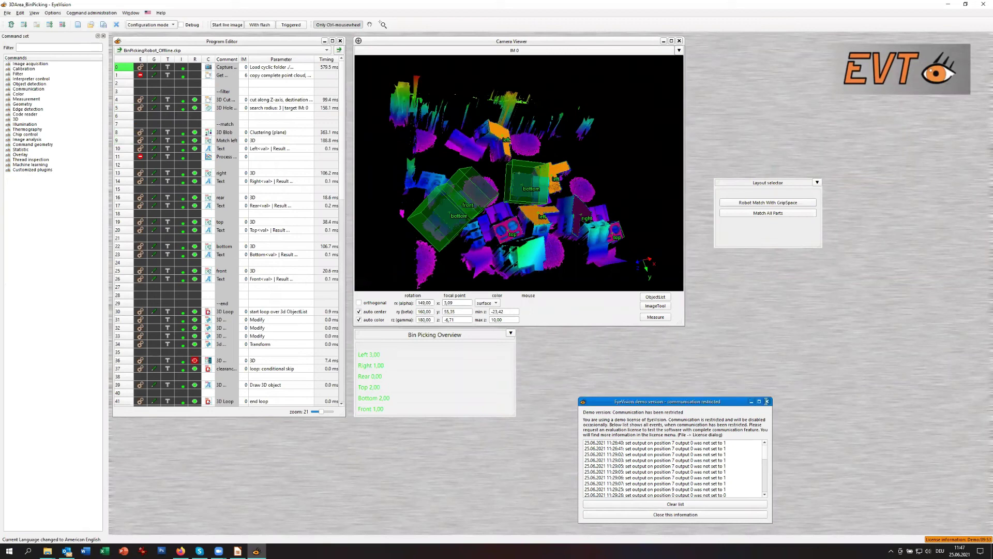
# Examine the matched parts and their bounding boxes in the 3D bin picking point cloud from several angles and distances.
pyautogui.moveTo(393, 232); pyautogui.dragTo(437, 256)
pyautogui.moveTo(448, 227); pyautogui.dragTo(450, 230)
pyautogui.scroll(3, 450, 230)
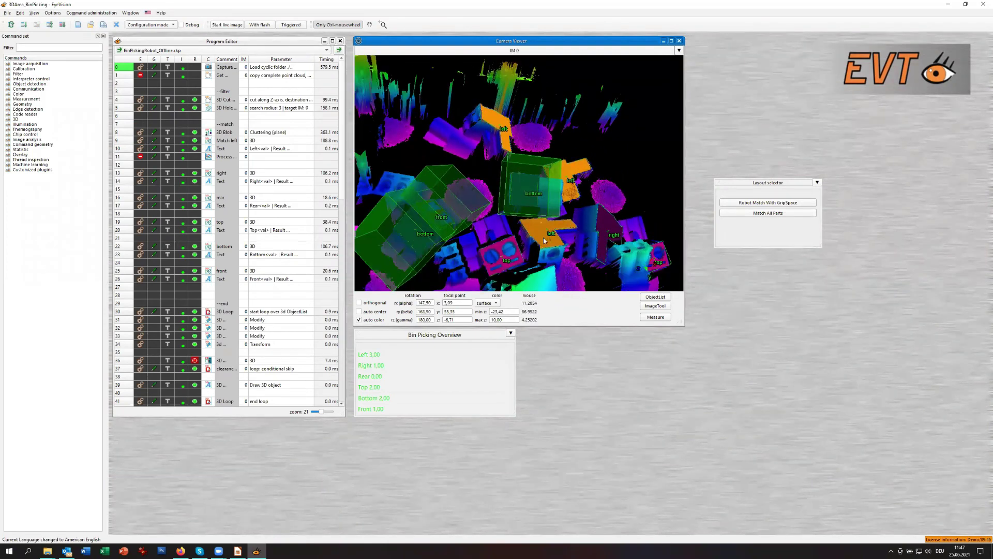
pyautogui.moveTo(546, 240); pyautogui.dragTo(520, 262)
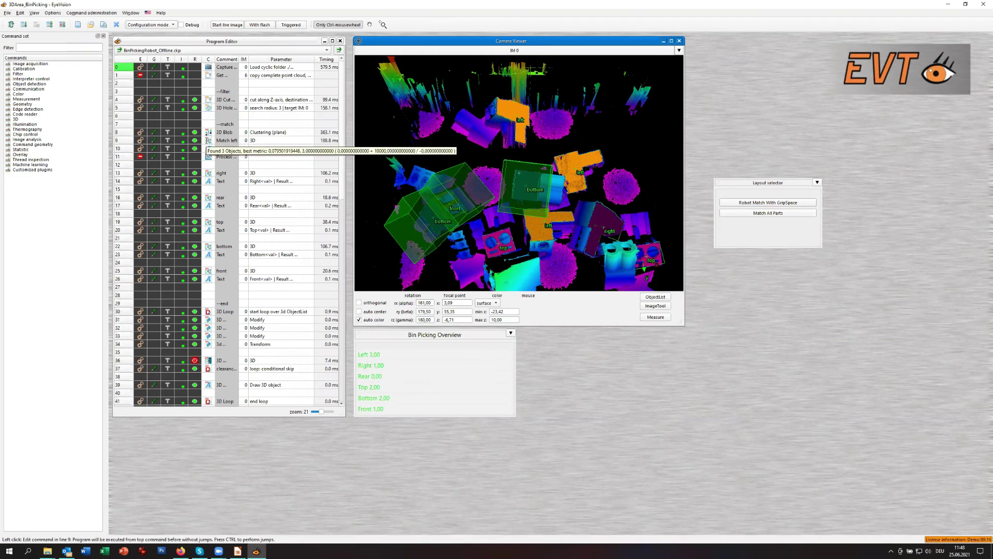
pyautogui.moveTo(641, 244); pyautogui.dragTo(557, 236)
pyautogui.moveTo(651, 257); pyautogui.dragTo(528, 184)
pyautogui.scroll(3, 543, 227)
pyautogui.scroll(-5, 529, 185)
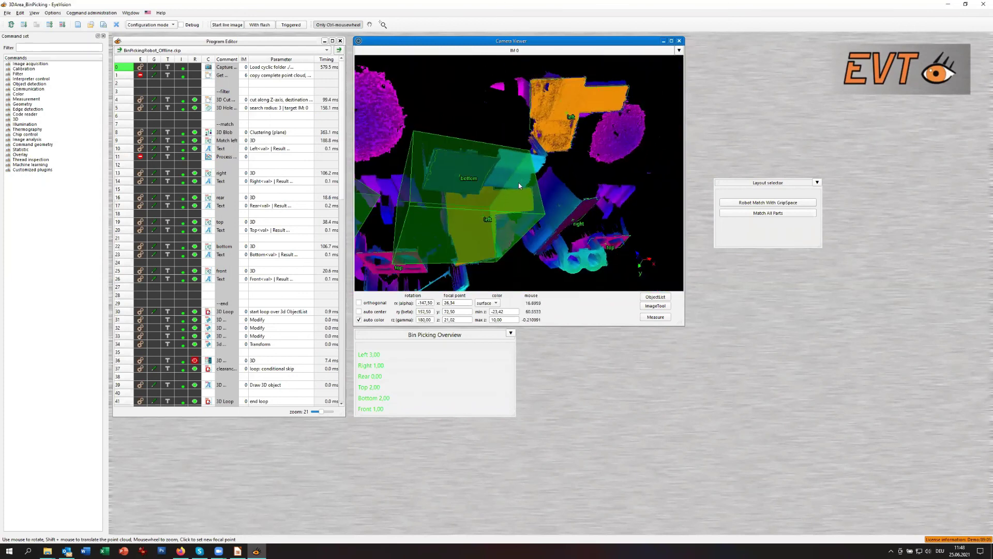
pyautogui.click(506, 195)
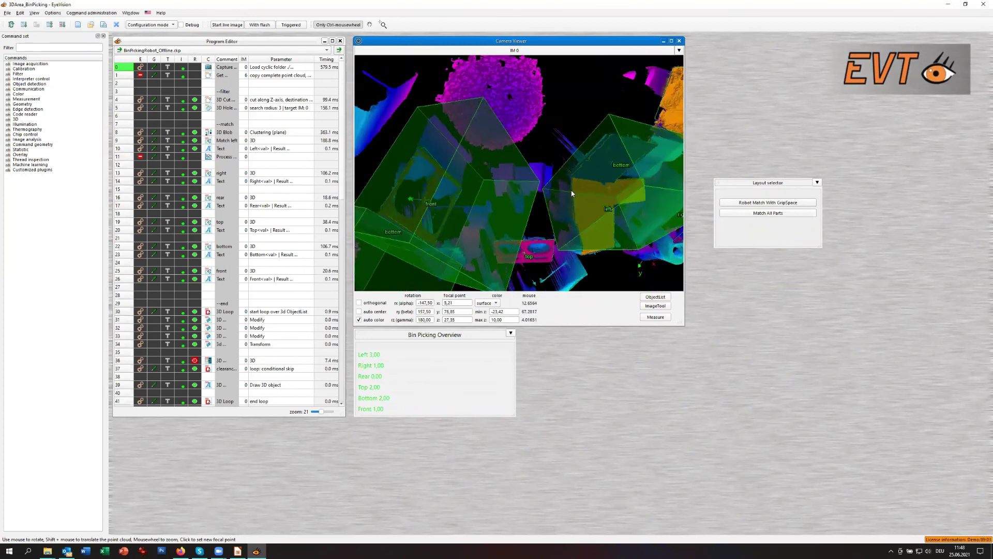
pyautogui.moveTo(562, 197); pyautogui.dragTo(559, 195)
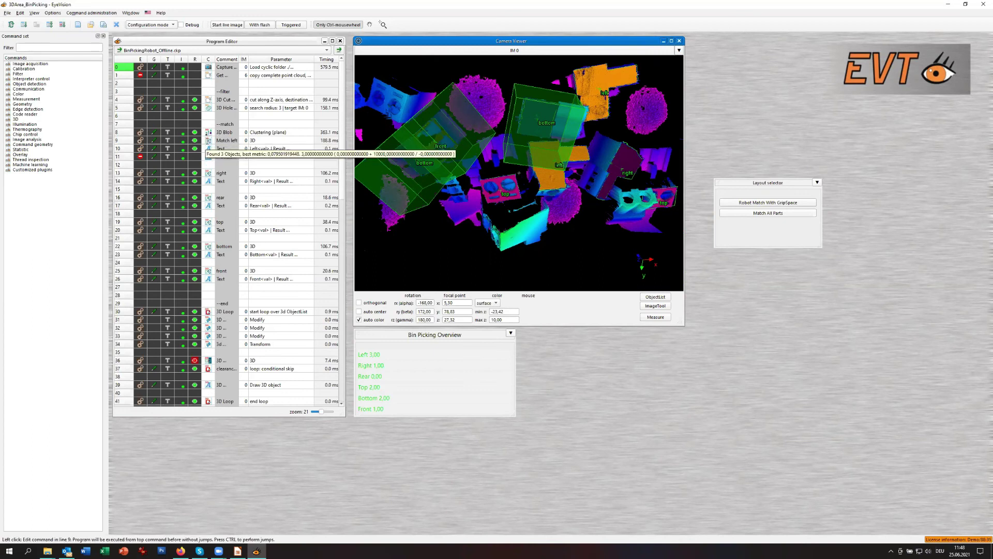
# Review the 3D ObjectMatch reference and search cutoff settings of the Match left command on line 9 and accept them.
pyautogui.click(208, 140)
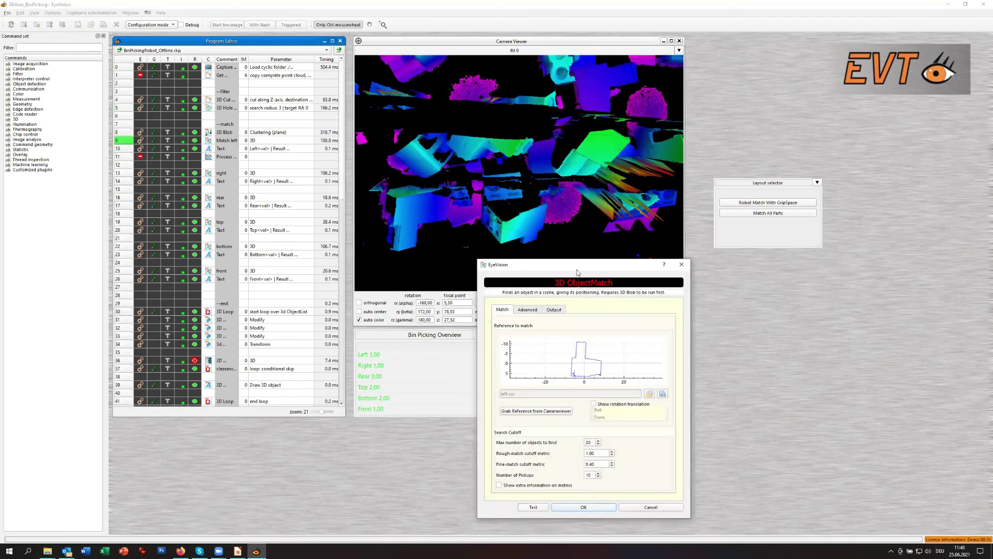
pyautogui.moveTo(576, 268); pyautogui.dragTo(451, 201)
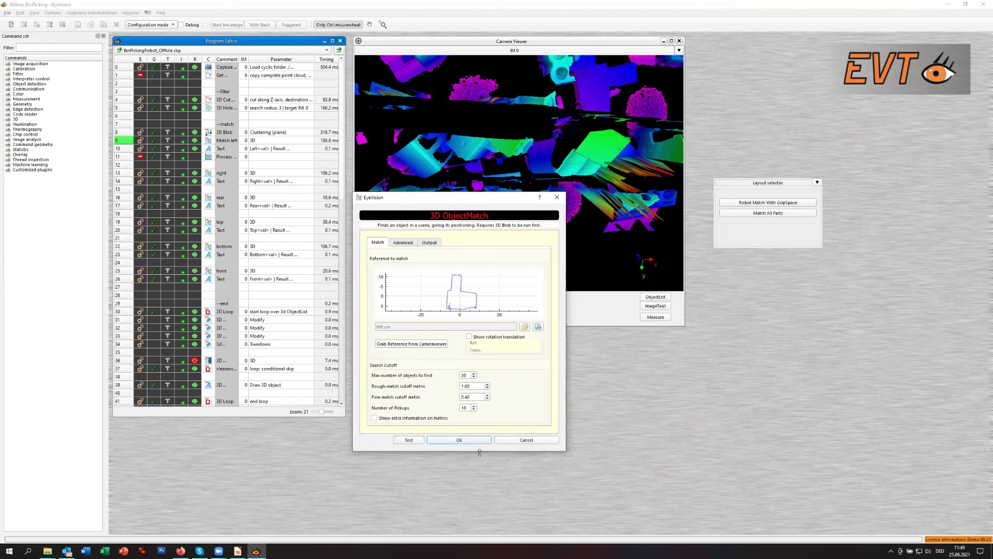
pyautogui.click(468, 440)
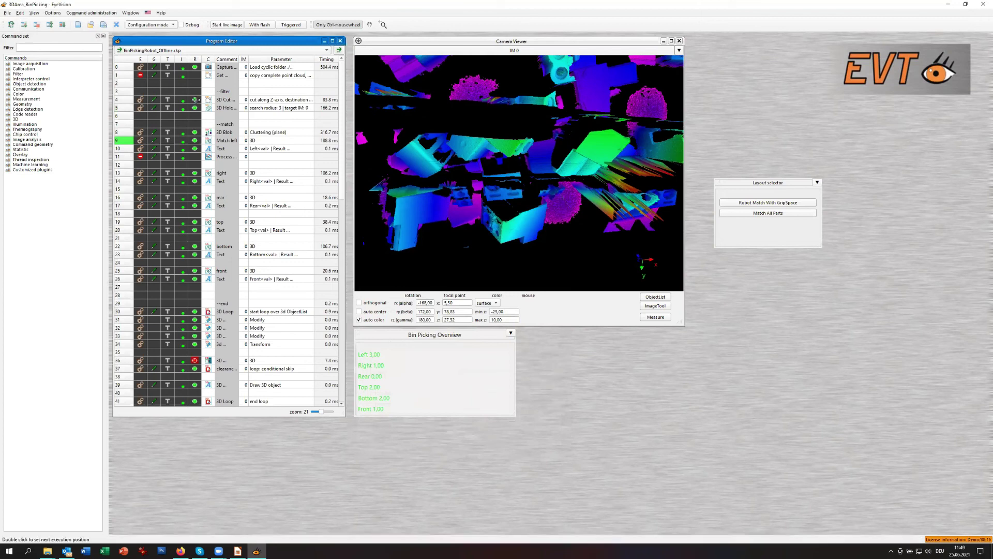
# Run the bin picking program once and inspect the matched parts in the resulting point cloud.
pyautogui.moveTo(420, 139); pyautogui.dragTo(426, 160)
pyautogui.scroll(-5, 425, 159)
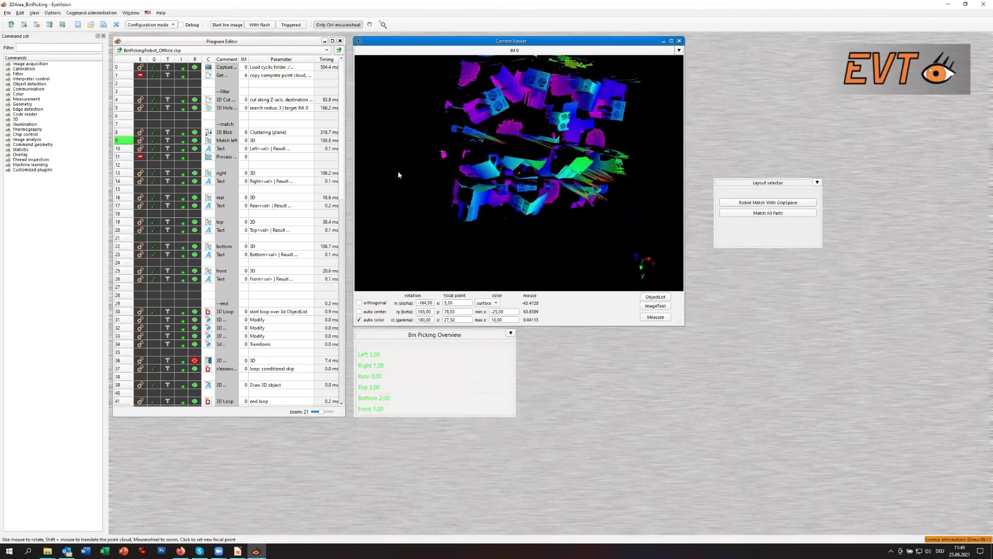
pyautogui.click(24, 26)
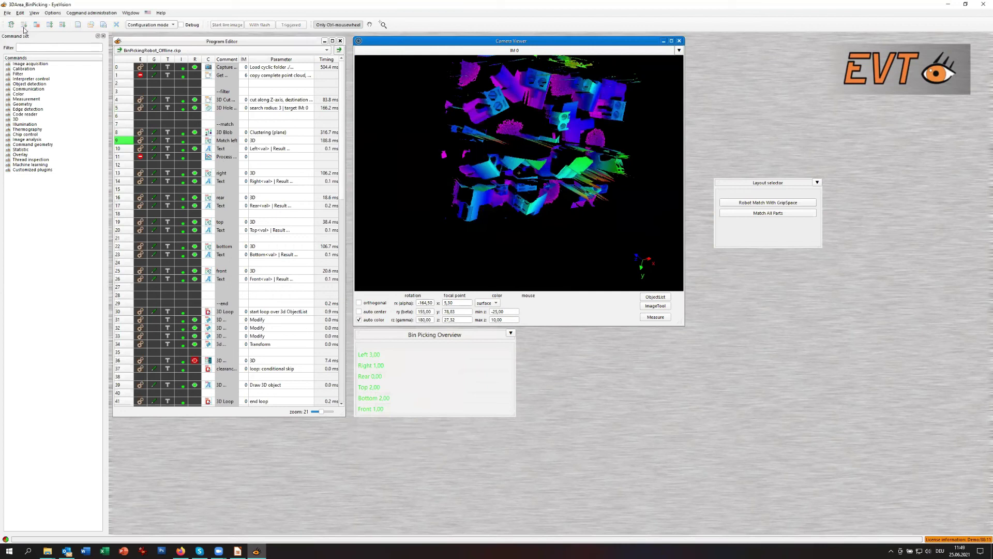
pyautogui.moveTo(480, 60); pyautogui.dragTo(584, 119)
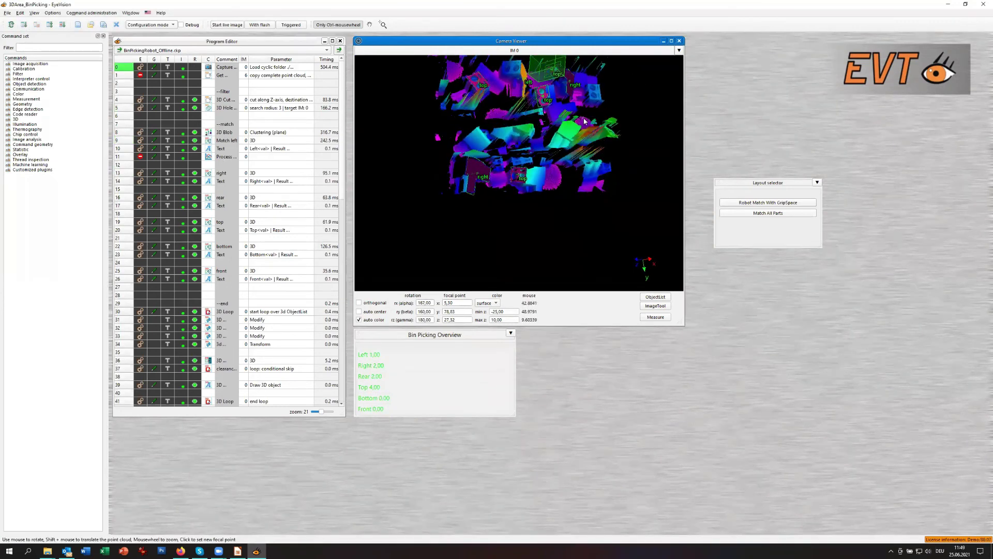
pyautogui.click(566, 182)
pyautogui.moveTo(561, 193)
pyautogui.mouseDown()
pyautogui.moveTo(528, 182)
pyautogui.moveTo(564, 186)
pyautogui.mouseUp()
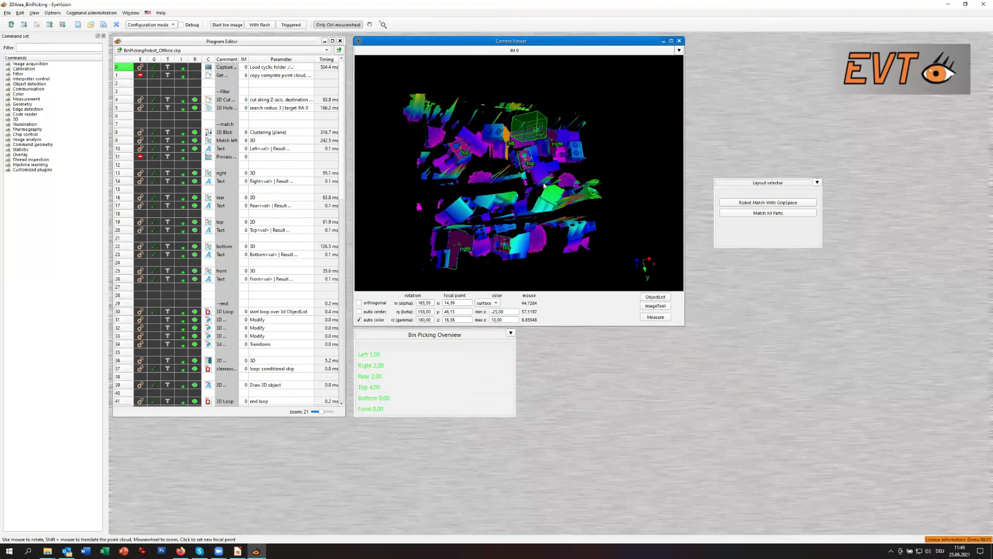
# Open the 3DArea_BoxVolumeRealSens project from 3D_Area_Examples, saving the changes to the BinPickingRobot_Offline program.
pyautogui.click(7, 12)
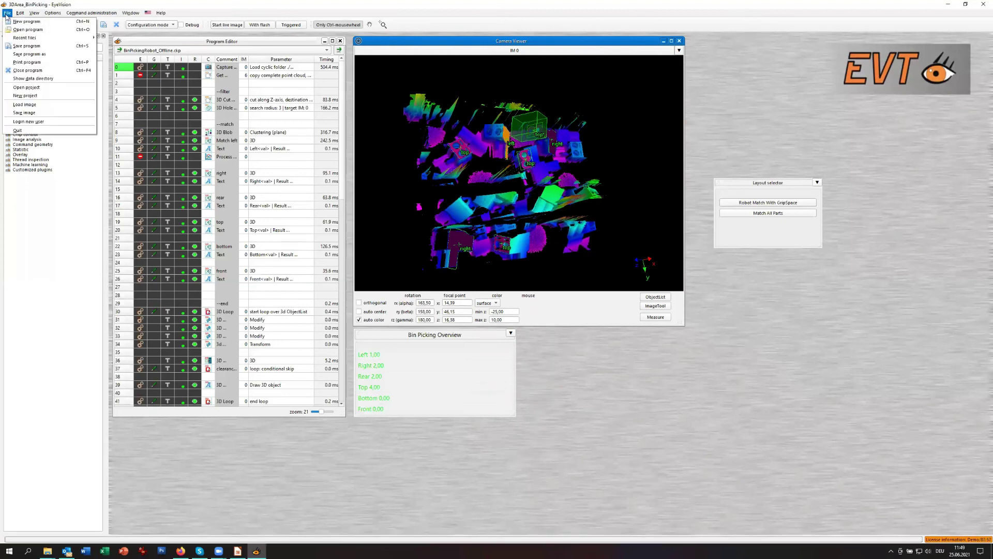
pyautogui.click(47, 87)
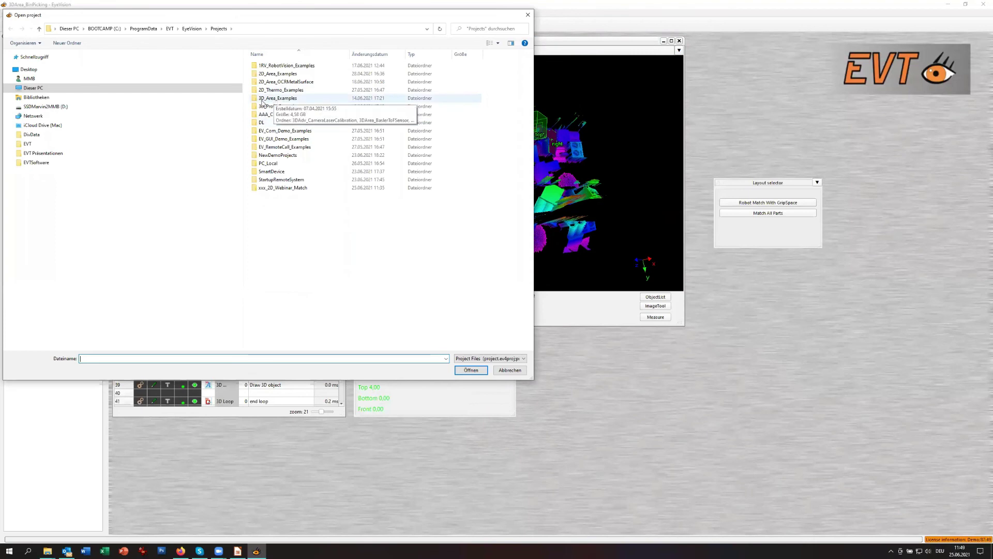
pyautogui.doubleClick(269, 98)
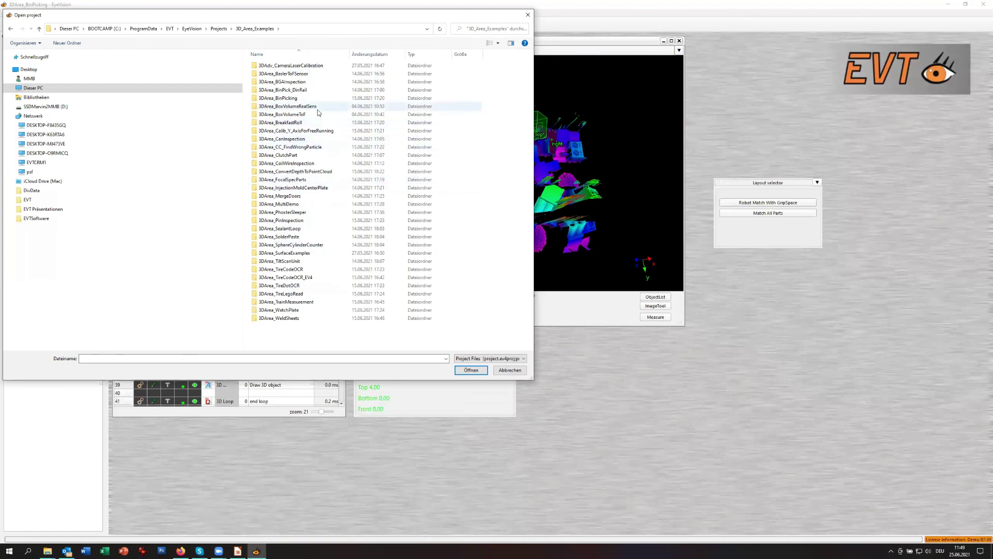
pyautogui.doubleClick(298, 107)
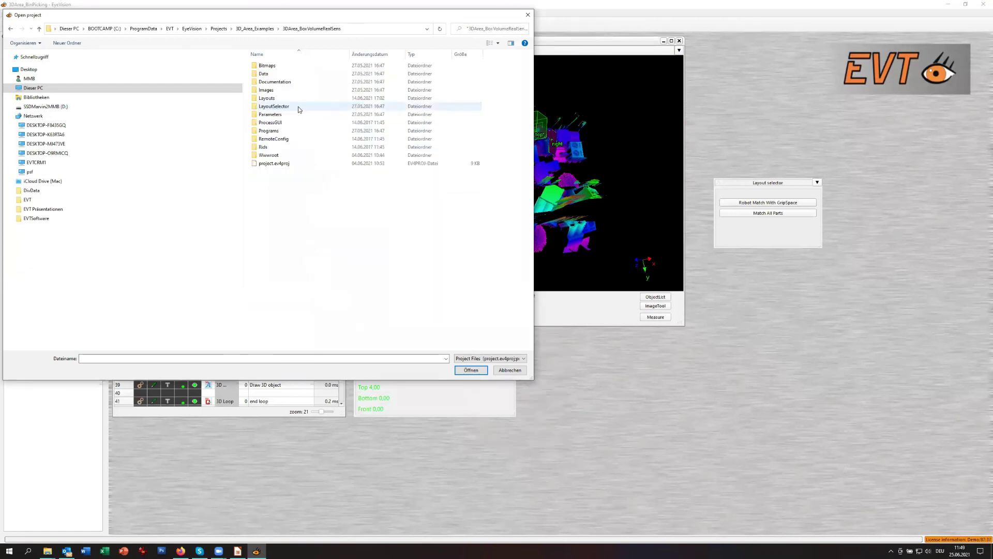
pyautogui.doubleClick(279, 164)
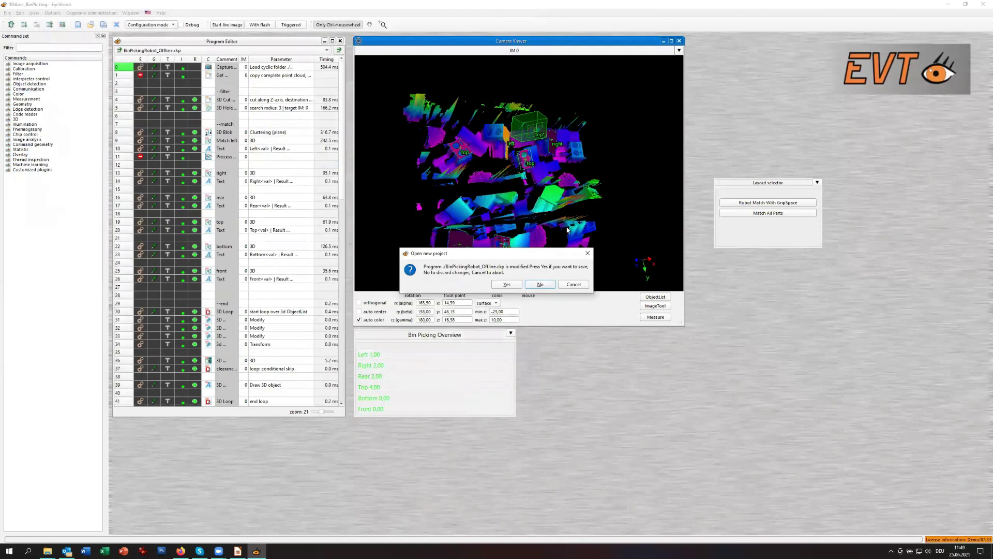
pyautogui.click(516, 286)
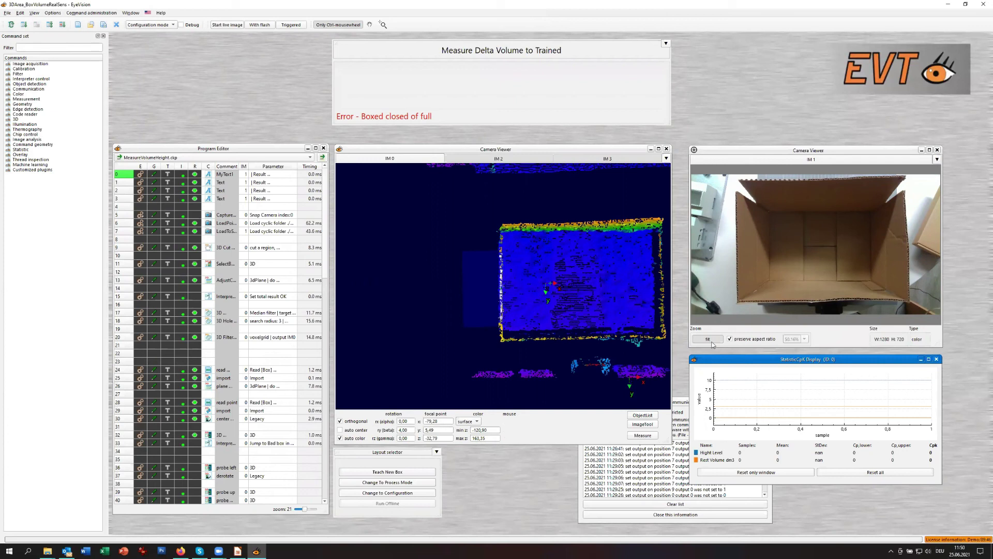
# Examine the open box's point cloud from different angles and dismiss the demo version notice.
pyautogui.moveTo(591, 286); pyautogui.dragTo(501, 287)
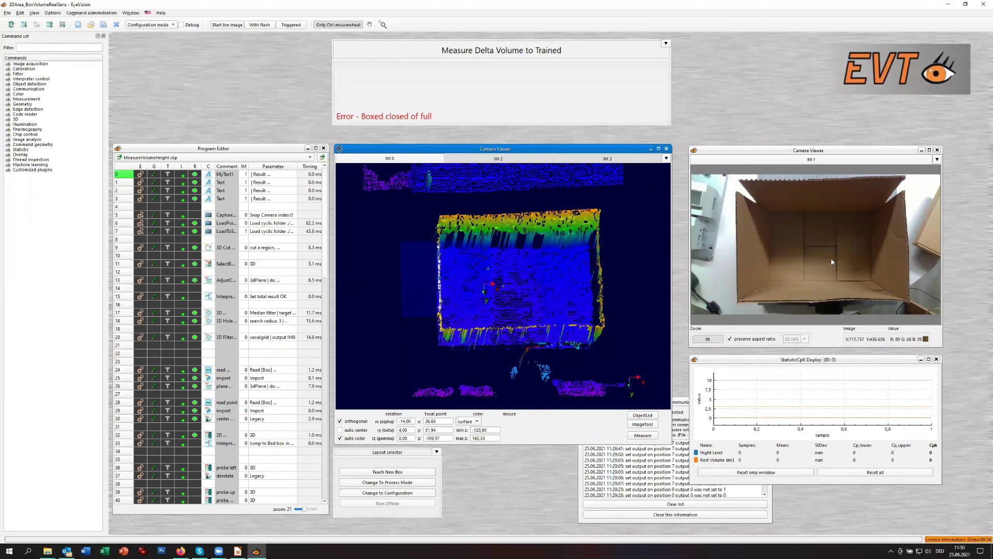
pyautogui.click(681, 407)
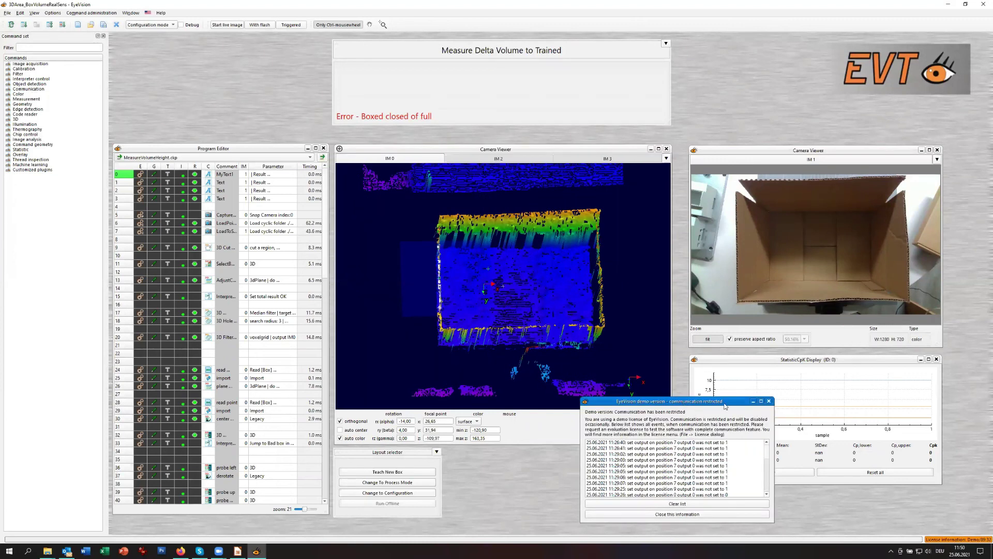
pyautogui.click(771, 399)
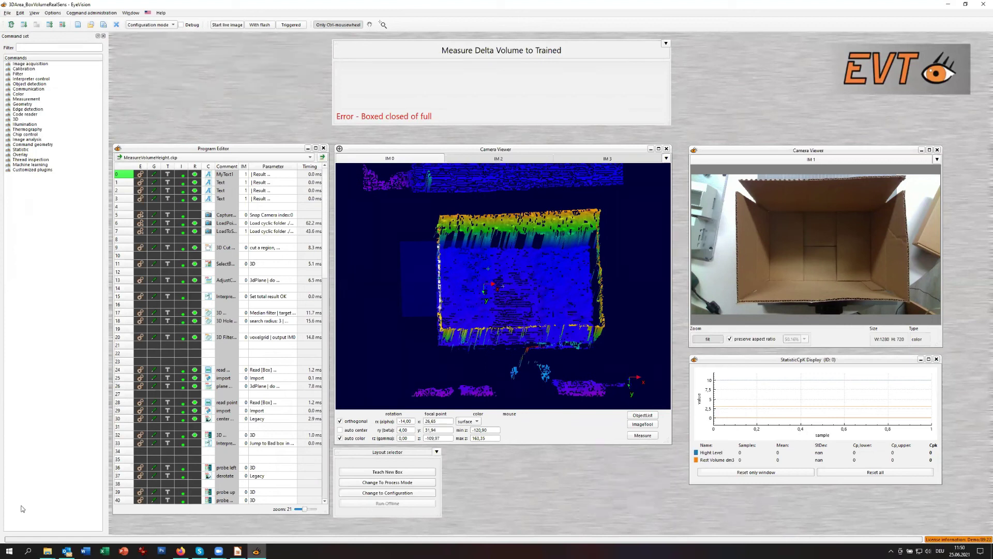
pyautogui.moveTo(504, 310)
pyautogui.mouseDown()
pyautogui.moveTo(494, 354)
pyautogui.moveTo(528, 328)
pyautogui.moveTo(517, 311)
pyautogui.mouseUp()
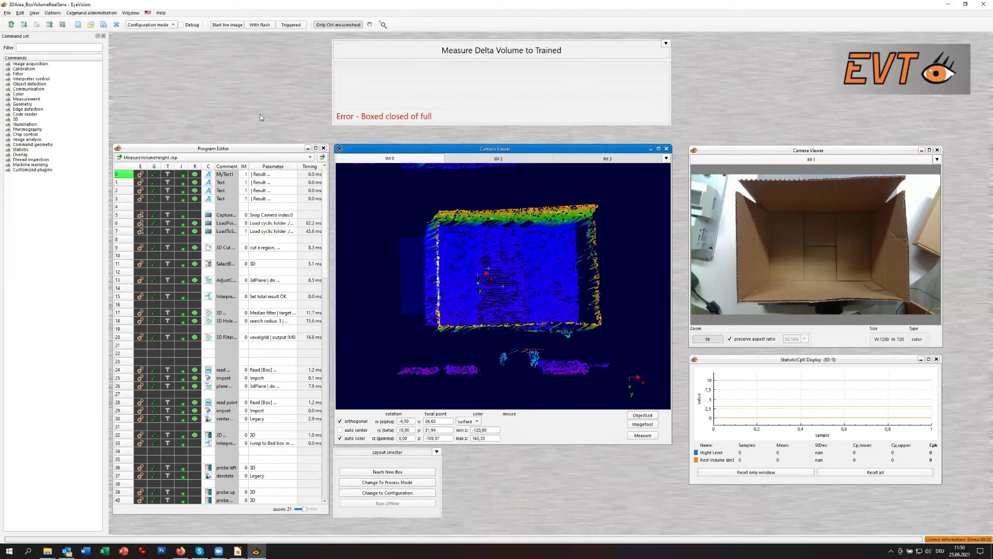
# Show the commands available under the 3D, Color and Image acquisition groups of the command set.
pyautogui.click(7, 118)
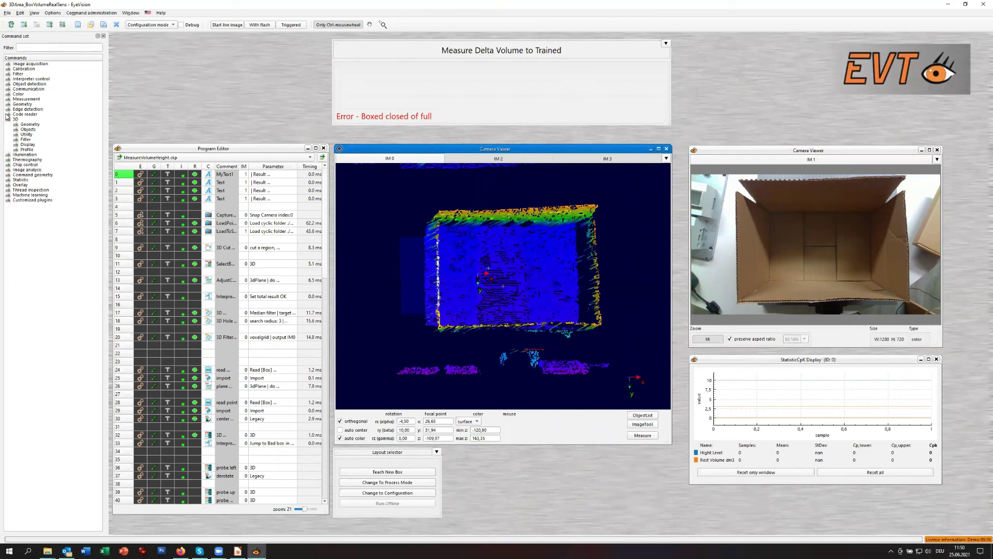
pyautogui.click(8, 94)
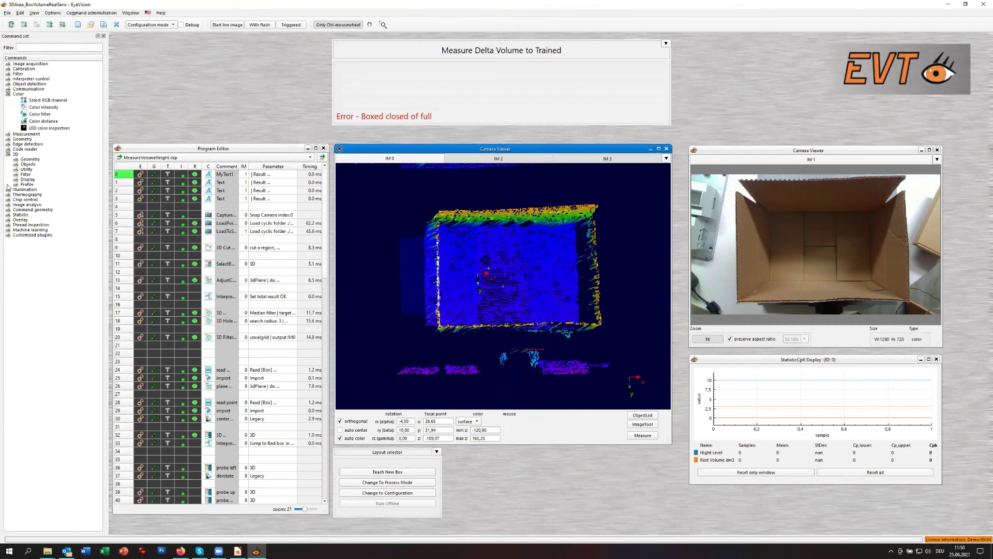
pyautogui.click(8, 64)
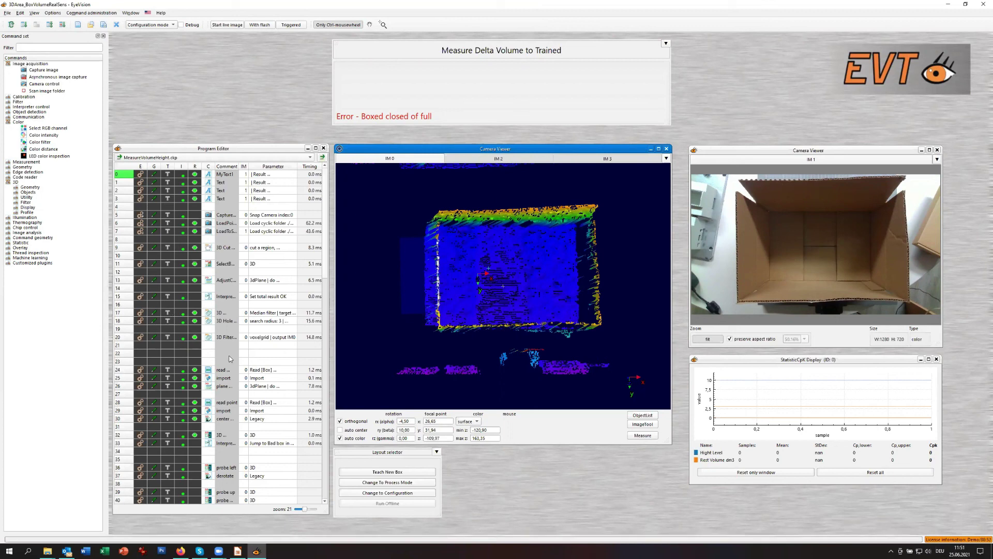
# Run the box volume program on two further box scans and inspect the contents in each point cloud from different angles.
pyautogui.click(24, 25)
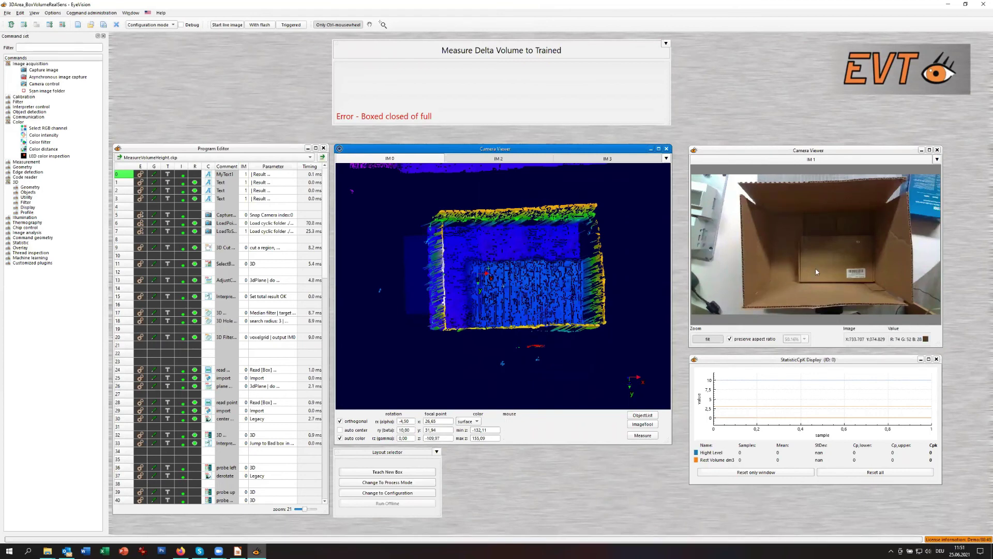
pyautogui.moveTo(522, 323)
pyautogui.mouseDown()
pyautogui.moveTo(504, 333)
pyautogui.moveTo(538, 299)
pyautogui.moveTo(535, 309)
pyautogui.mouseUp()
pyautogui.click(23, 28)
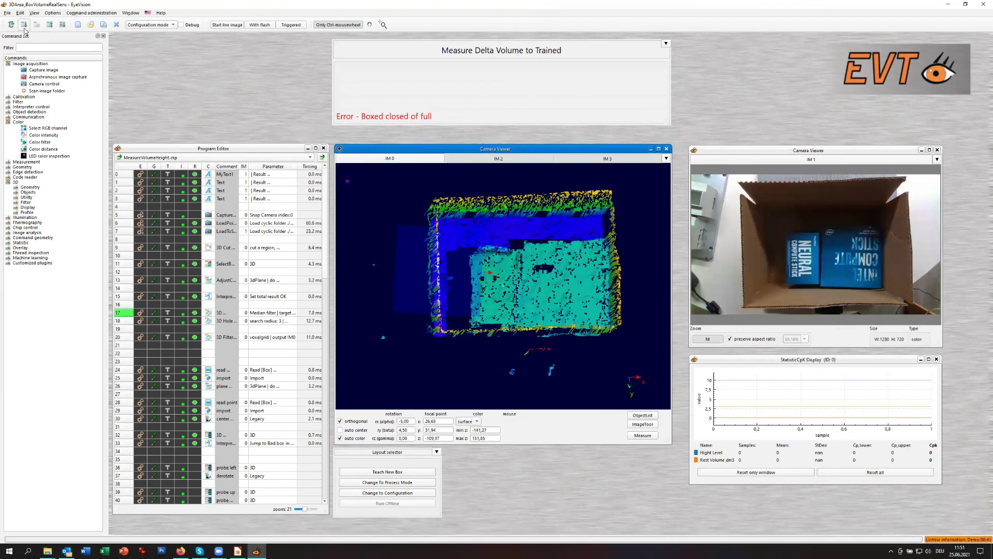
pyautogui.moveTo(553, 293)
pyautogui.mouseDown()
pyautogui.moveTo(533, 304)
pyautogui.moveTo(537, 284)
pyautogui.mouseUp()
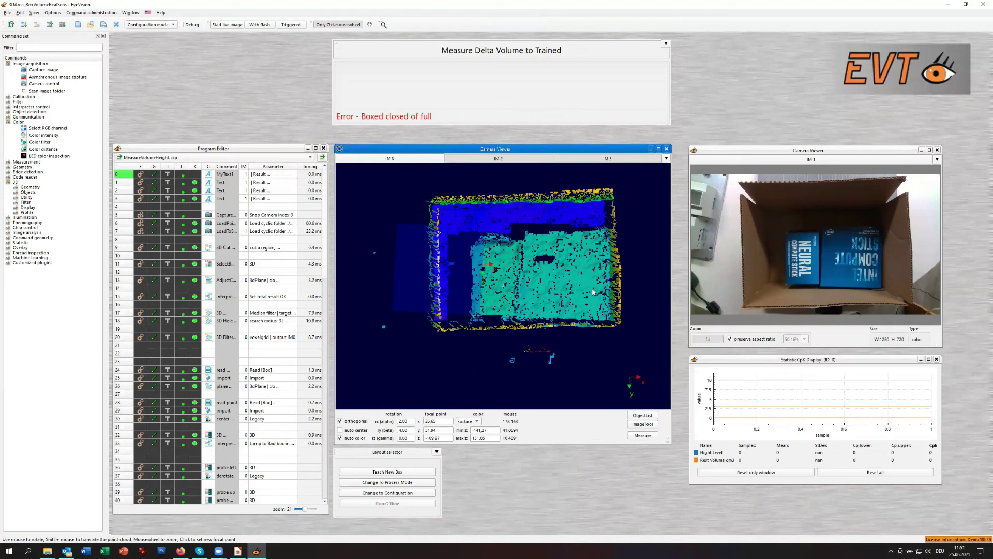
pyautogui.scroll(1, 562, 306)
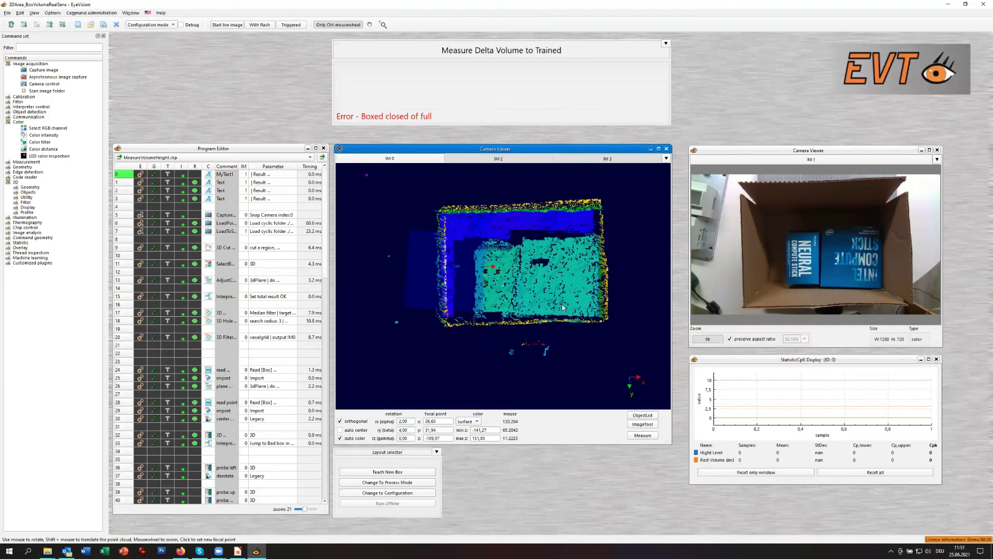
pyautogui.moveTo(562, 306)
pyautogui.mouseDown()
pyautogui.moveTo(577, 301)
pyautogui.moveTo(540, 309)
pyautogui.moveTo(585, 281)
pyautogui.moveTo(569, 311)
pyautogui.moveTo(562, 292)
pyautogui.mouseUp()
# Read through the MeasureVolumeHeight program, from image loading and filters to the probe, volume and height commands.
pyautogui.scroll(-7, 209, 406)
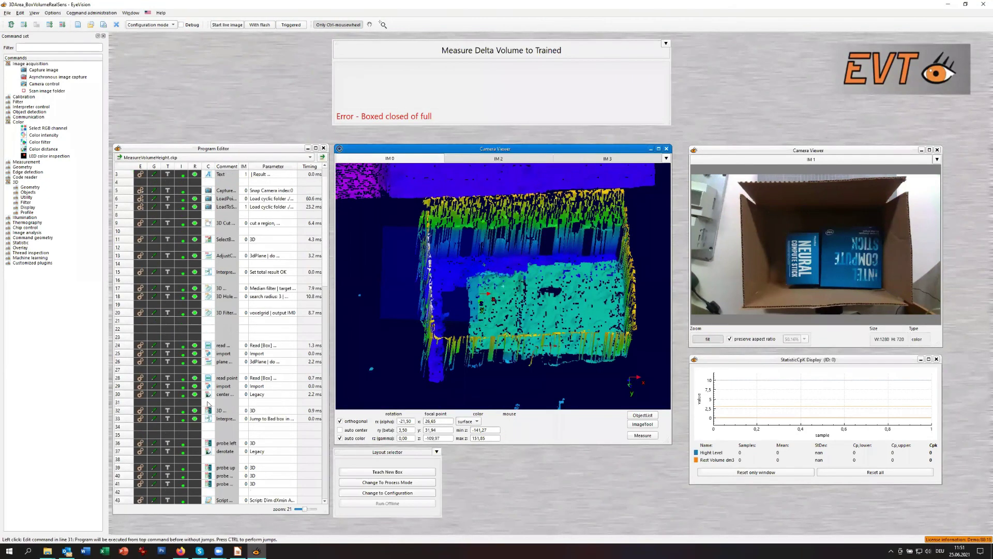
pyautogui.scroll(3, 227, 420)
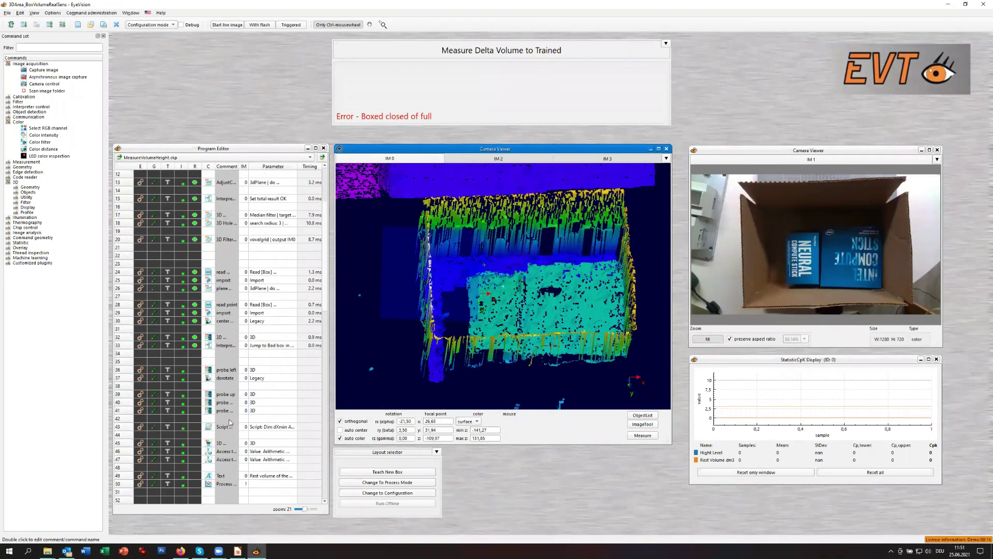
pyautogui.scroll(-2, 224, 396)
pyautogui.scroll(-5, 249, 403)
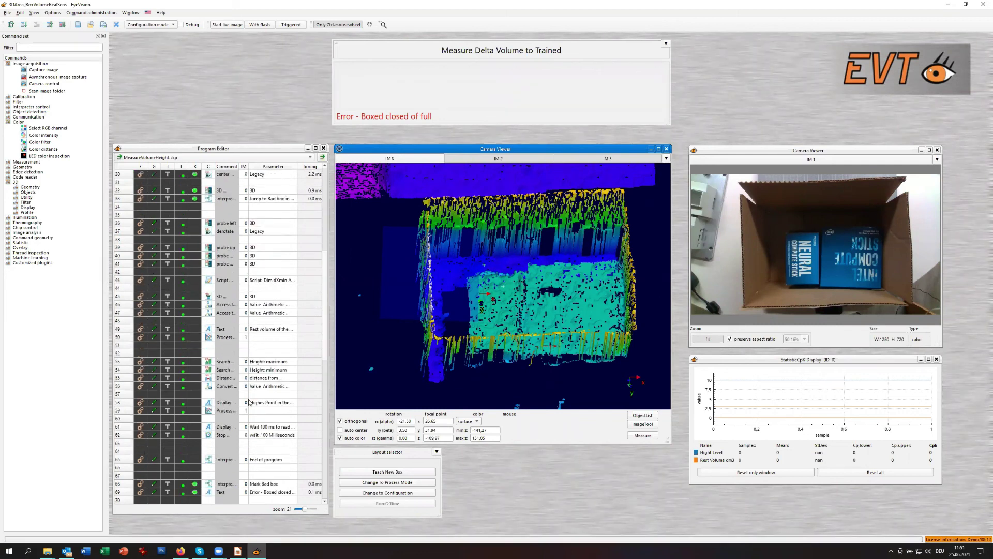
pyautogui.scroll(3, 249, 404)
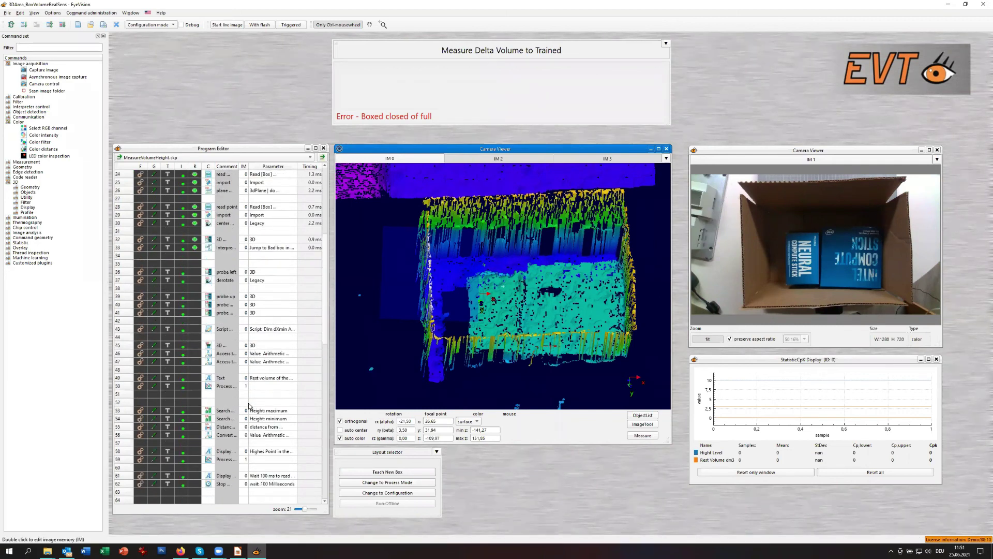
pyautogui.scroll(3, 249, 406)
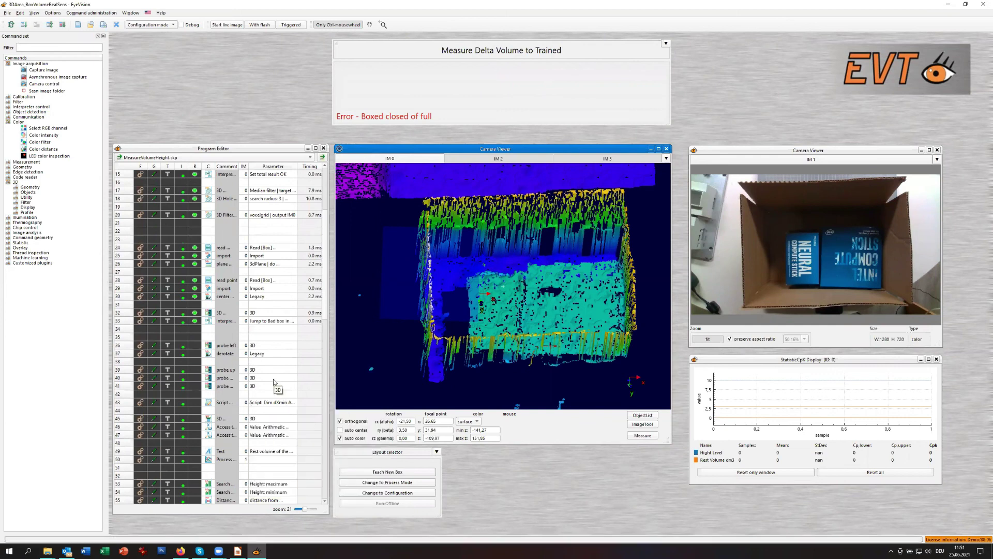
pyautogui.scroll(3, 276, 380)
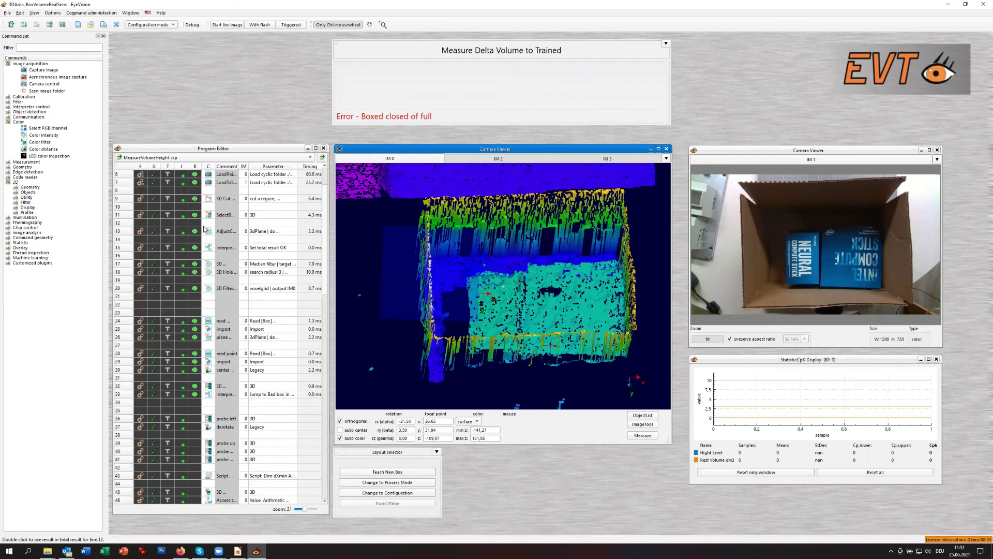
# Widen the program's Comment column to show full command names and review the listed commands again.
pyautogui.moveTo(239, 166); pyautogui.dragTo(268, 178)
pyautogui.scroll(2, 252, 199)
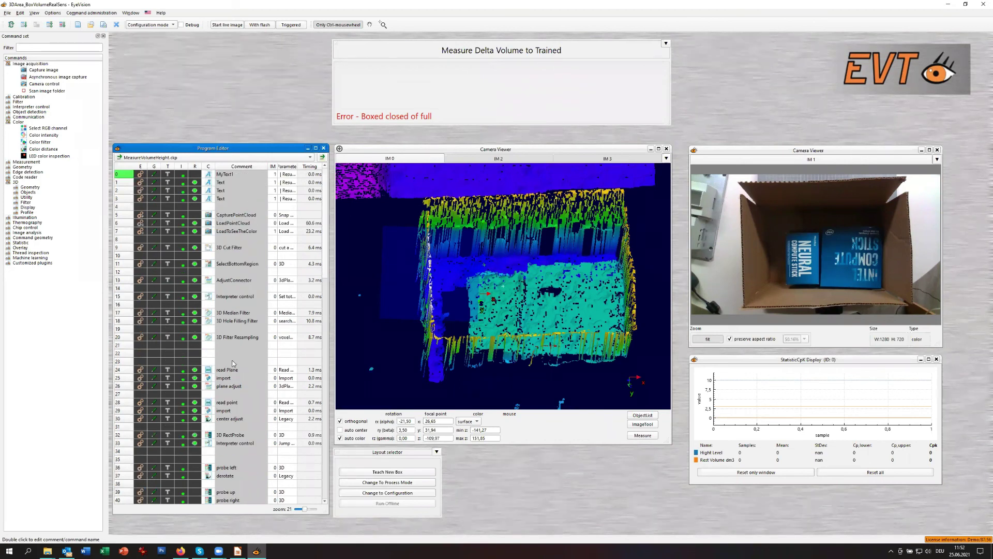
pyautogui.scroll(-2, 232, 365)
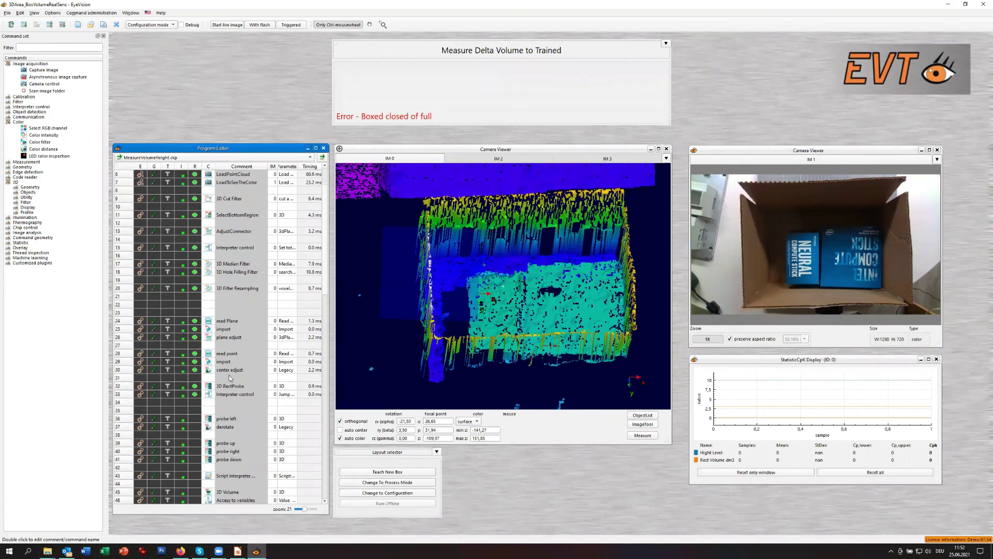
pyautogui.scroll(-5, 232, 396)
pyautogui.scroll(-3, 228, 430)
pyautogui.scroll(10, 242, 436)
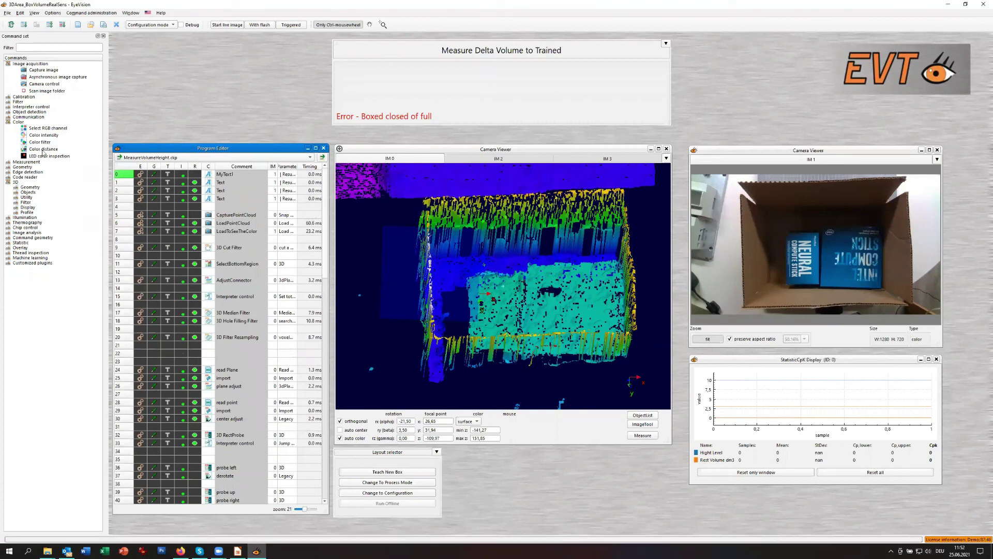
# Show the commands available in the Geometry, Objects and Filter subgroups of the 3D command set.
pyautogui.click(16, 187)
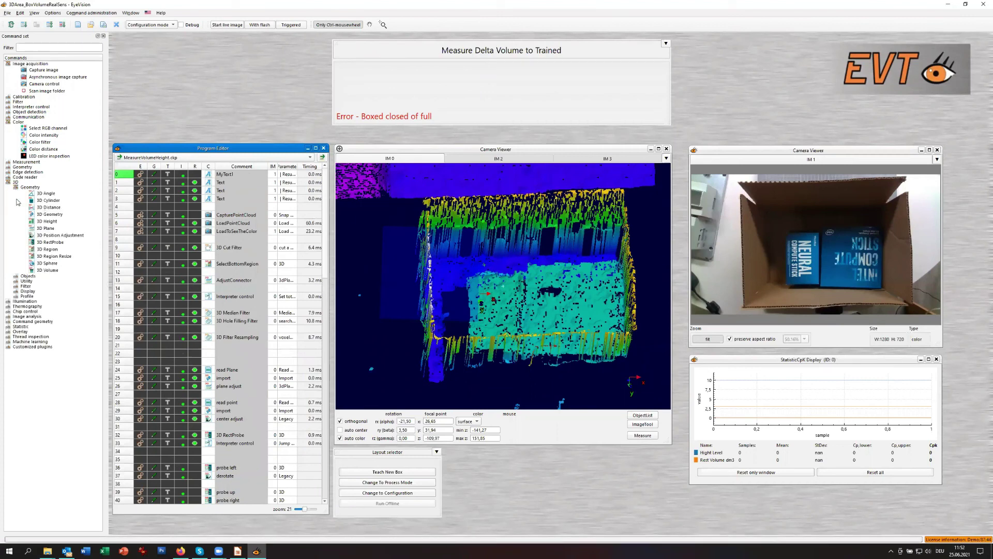
pyautogui.click(16, 276)
pyautogui.click(15, 335)
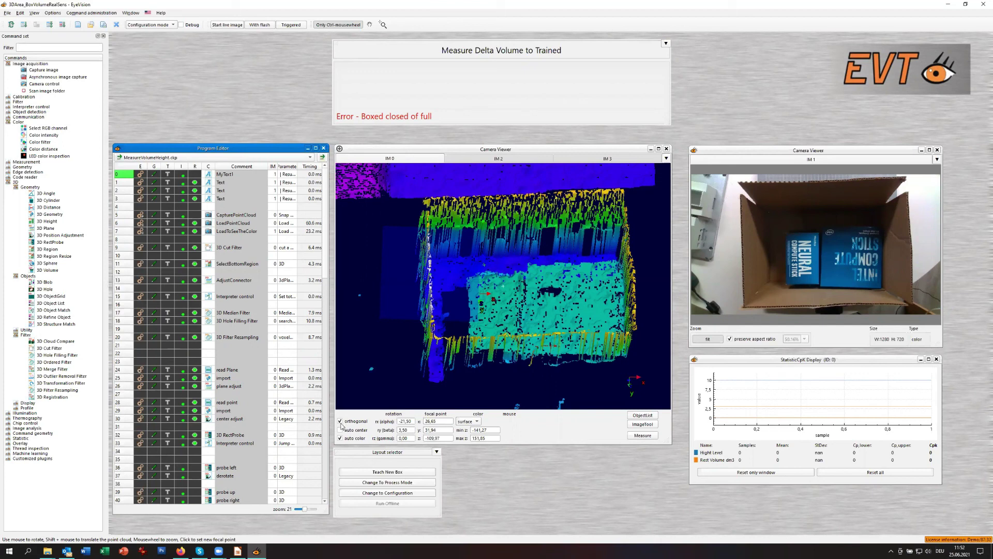
# Open the 3DArea_PinInspection project from the 3D_Area_Examples folder.
pyautogui.click(6, 13)
pyautogui.click(31, 88)
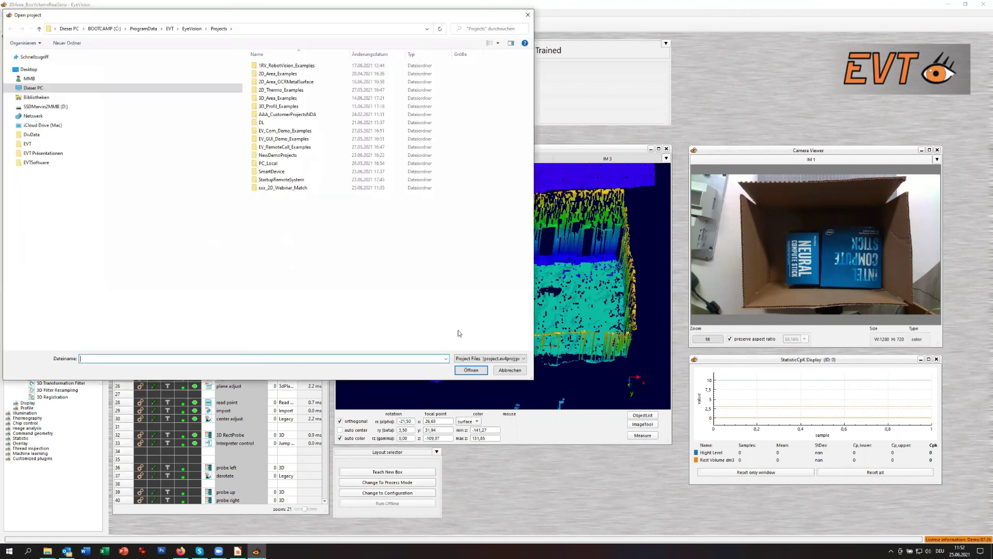
pyautogui.doubleClick(268, 99)
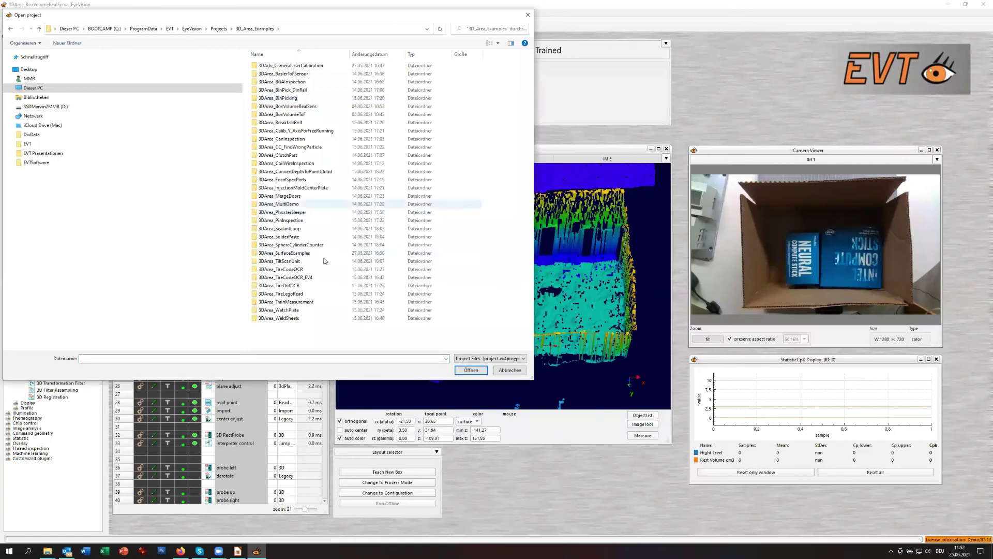
pyautogui.doubleClick(273, 221)
pyautogui.click(262, 165)
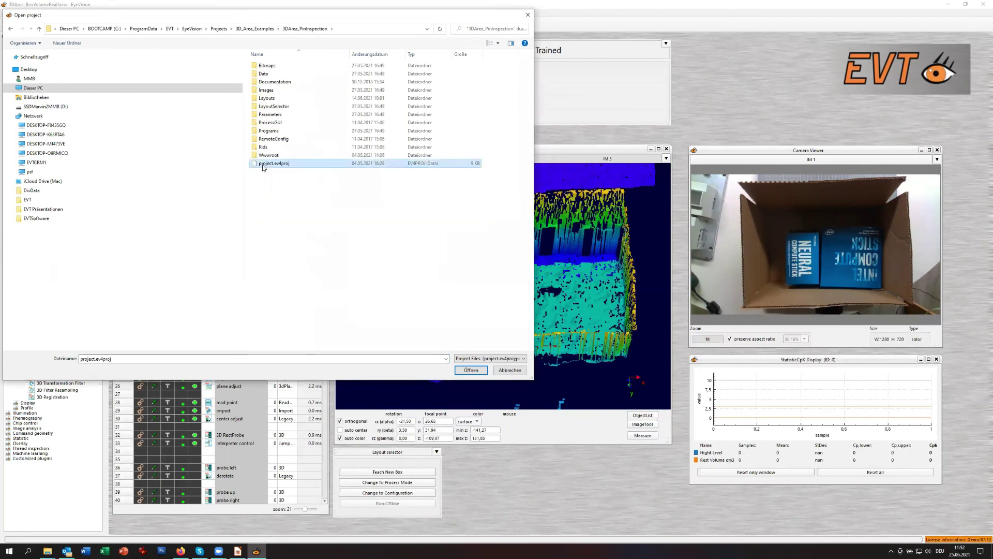
pyautogui.doubleClick(263, 164)
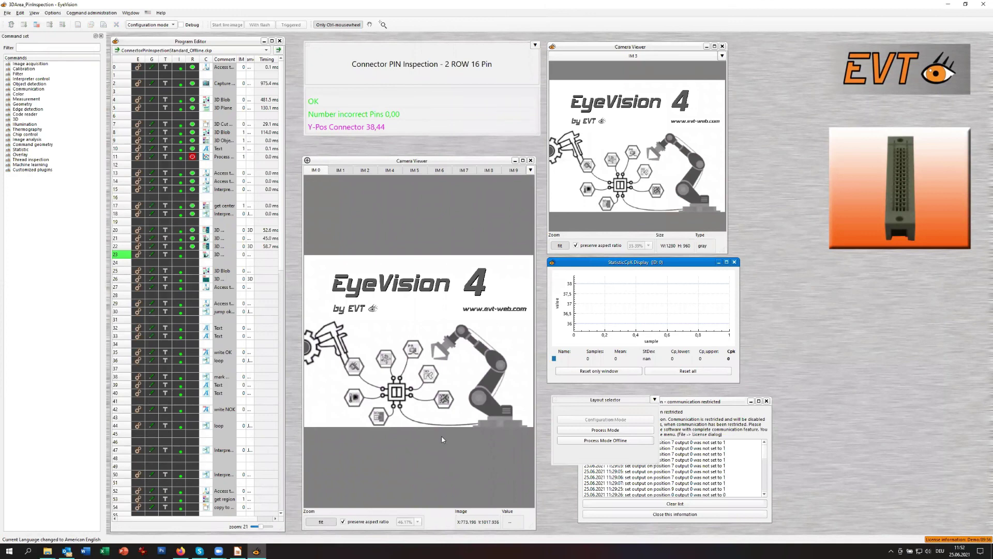
# Inspect the connector pins up close in the IM 0 point cloud and widen the program's Comment column to show full command names.
pyautogui.scroll(10, 410, 374)
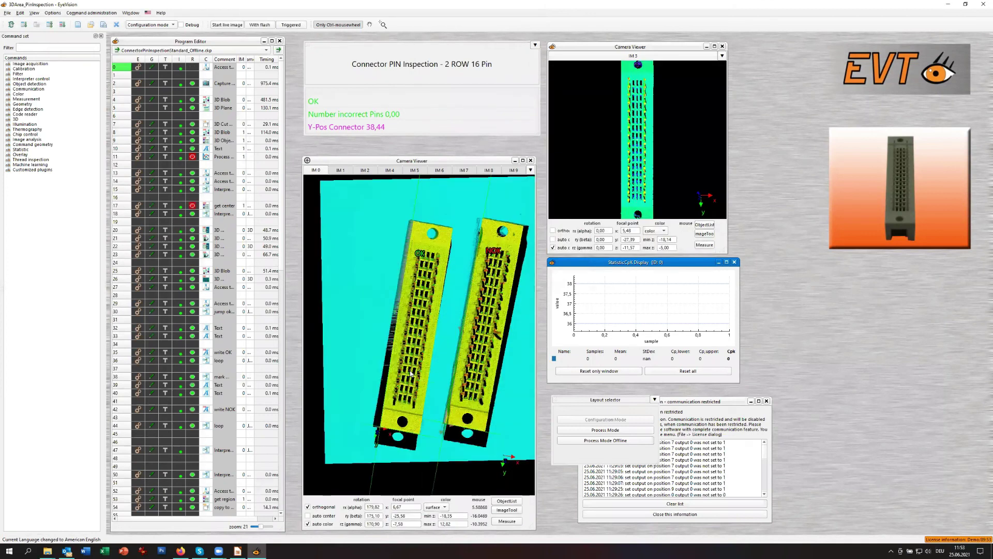
pyautogui.moveTo(436, 364); pyautogui.dragTo(422, 387)
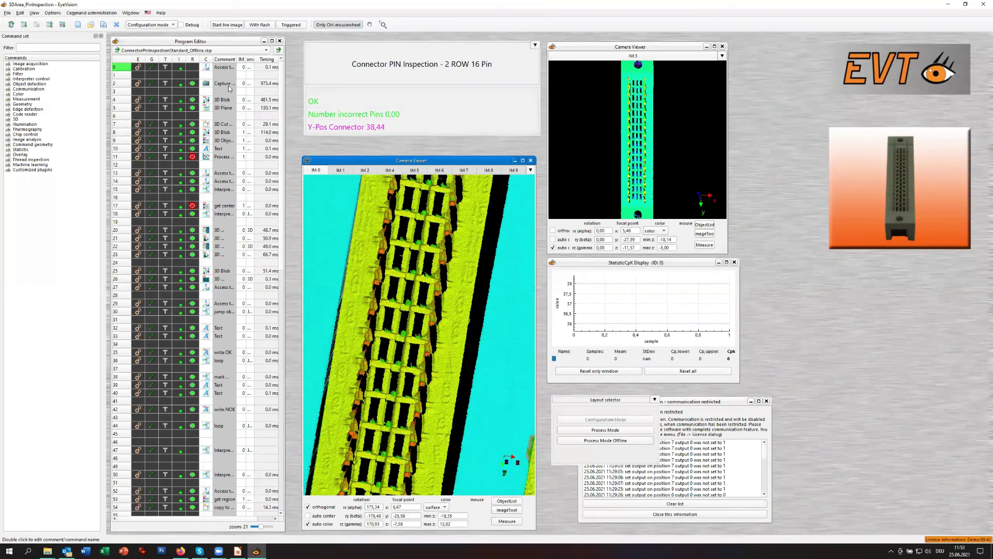
pyautogui.moveTo(240, 59); pyautogui.dragTo(260, 59)
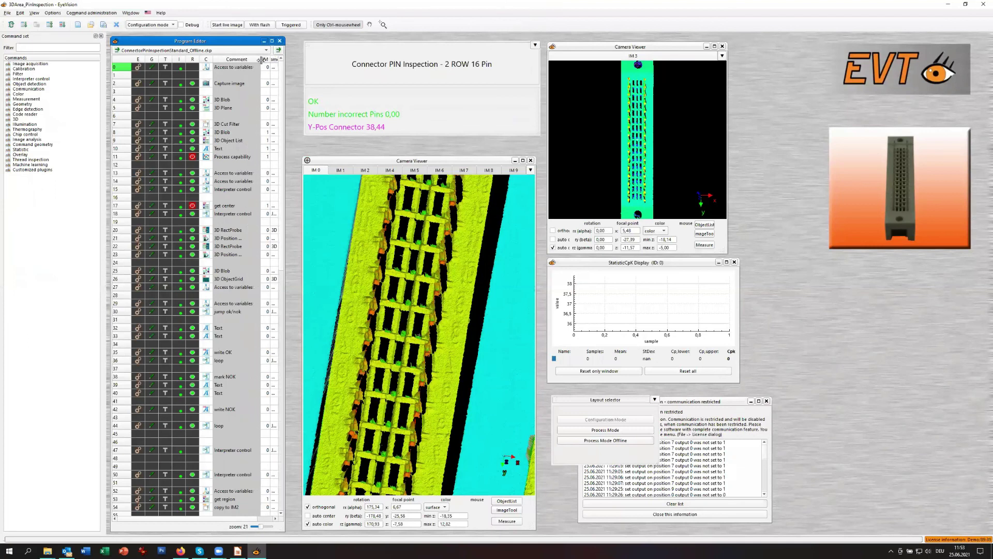
# Examine the pins of the OK and NOK connectors in the point cloud from several angles.
pyautogui.click(419, 358)
pyautogui.moveTo(442, 357); pyautogui.dragTo(435, 361)
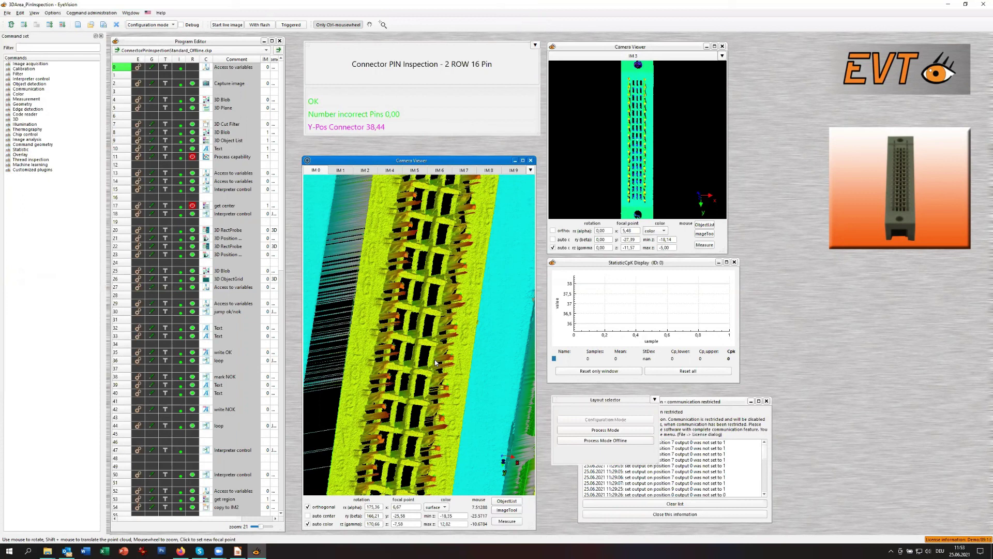
pyautogui.scroll(-5, 384, 299)
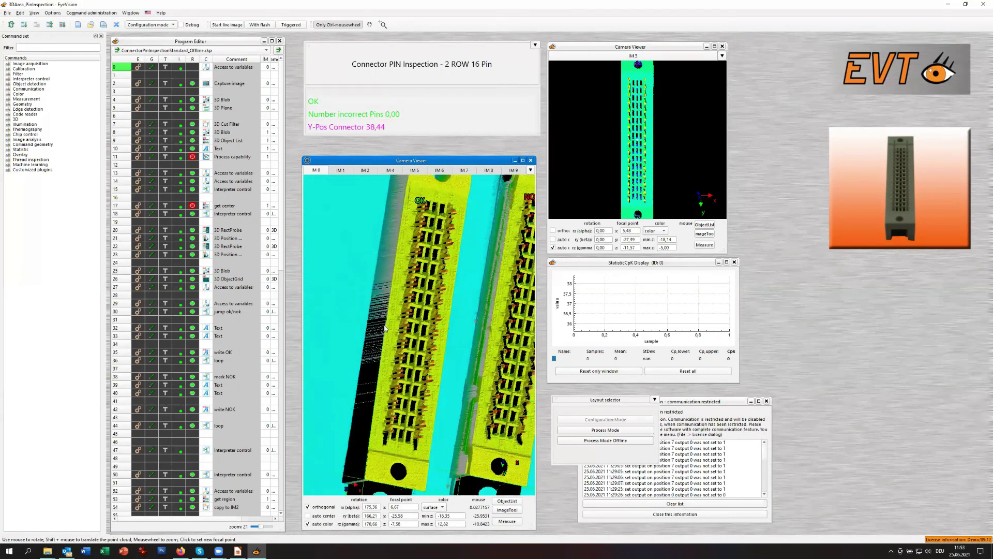
pyautogui.moveTo(377, 335); pyautogui.dragTo(470, 337)
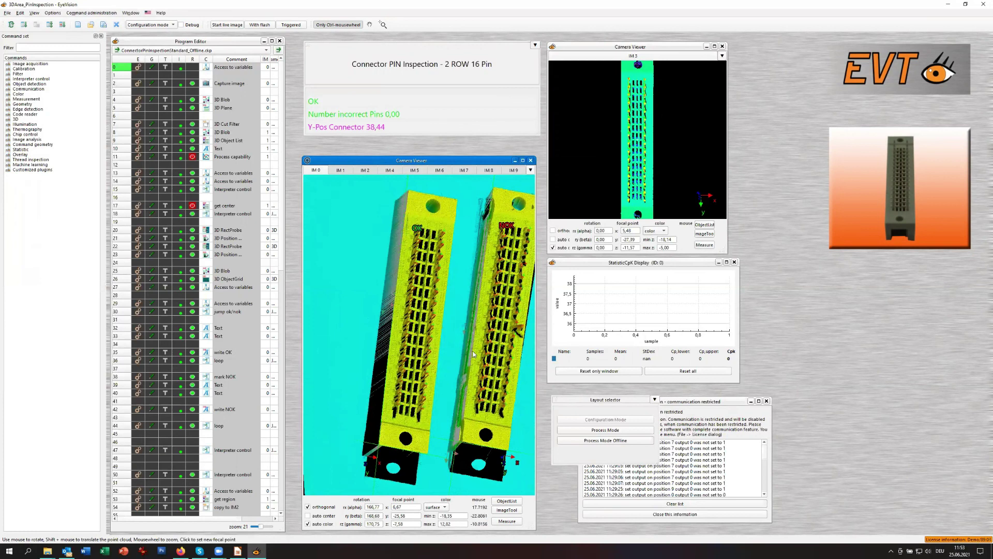
pyautogui.moveTo(472, 354); pyautogui.dragTo(436, 360)
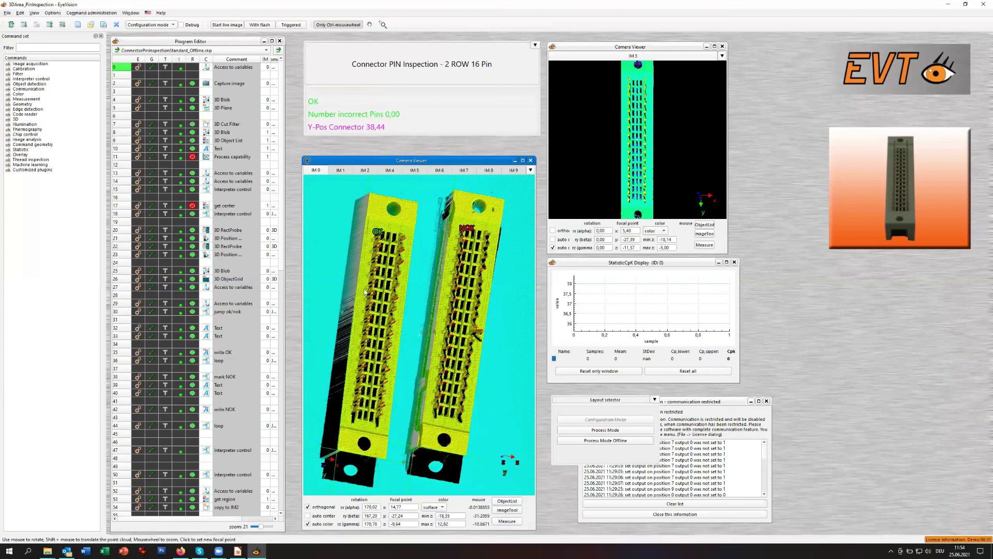
pyautogui.moveTo(382, 298); pyautogui.dragTo(357, 372)
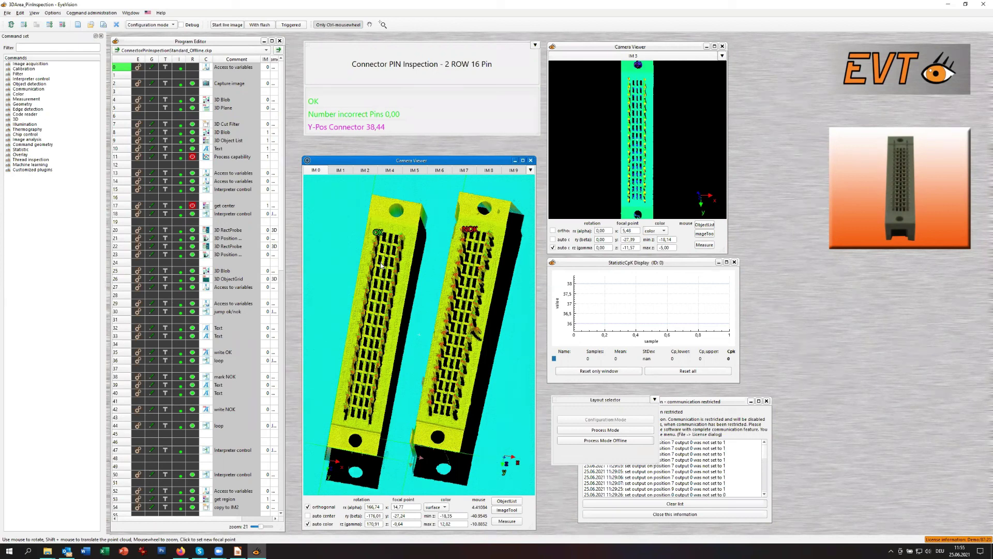
pyautogui.moveTo(381, 265); pyautogui.dragTo(407, 374)
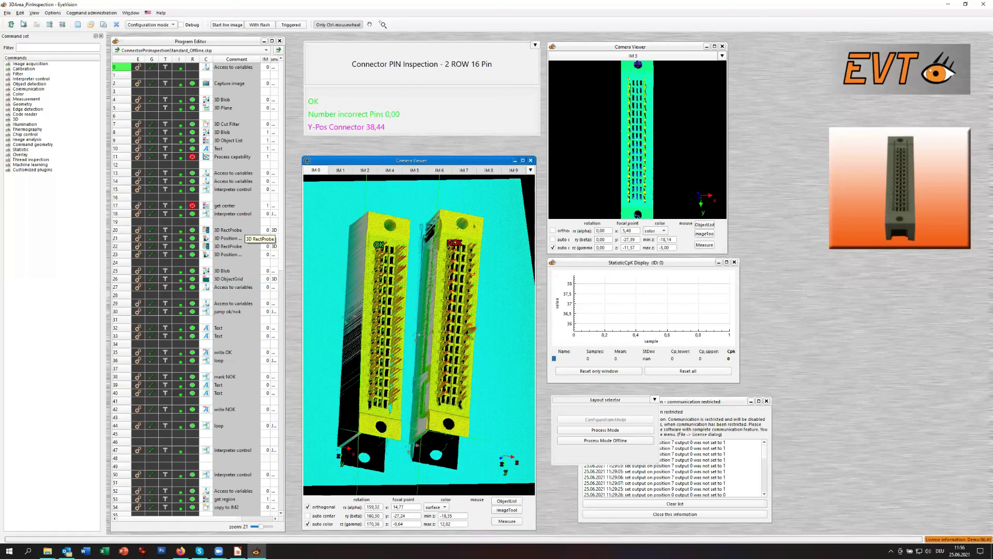
# Show the 3D commands available in the Profile, Display, Filter, Utility and Geometry subgroups.
pyautogui.click(8, 120)
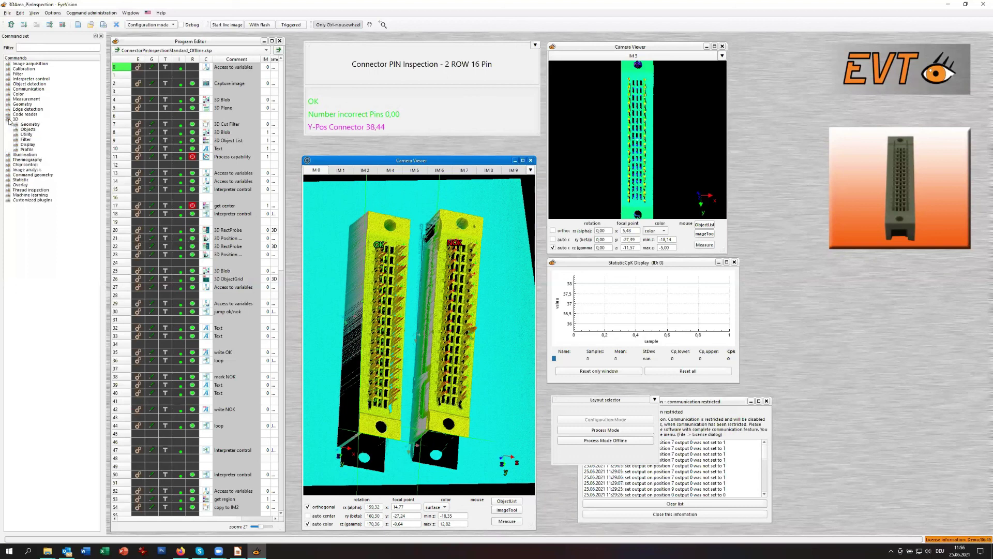
pyautogui.click(16, 149)
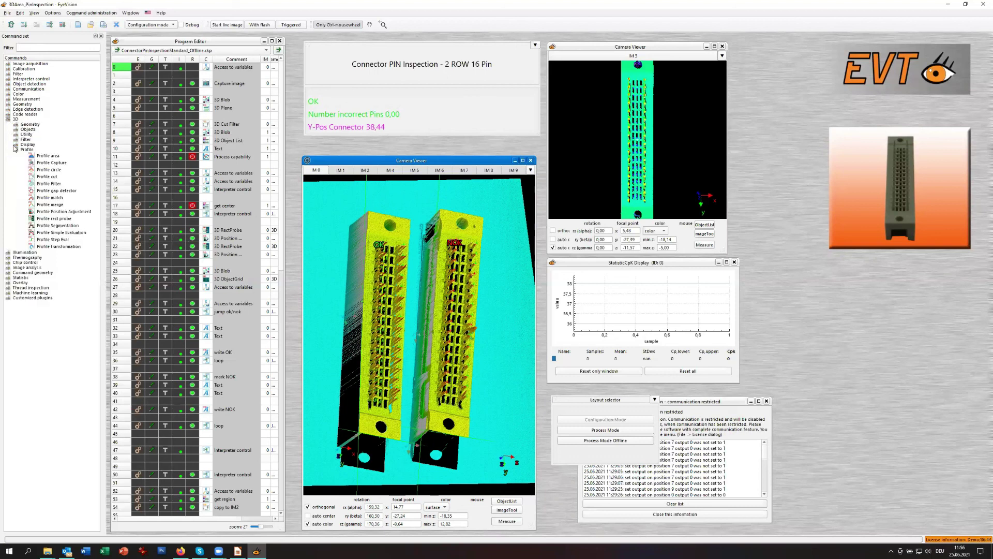
pyautogui.click(15, 145)
pyautogui.click(15, 139)
pyautogui.click(16, 134)
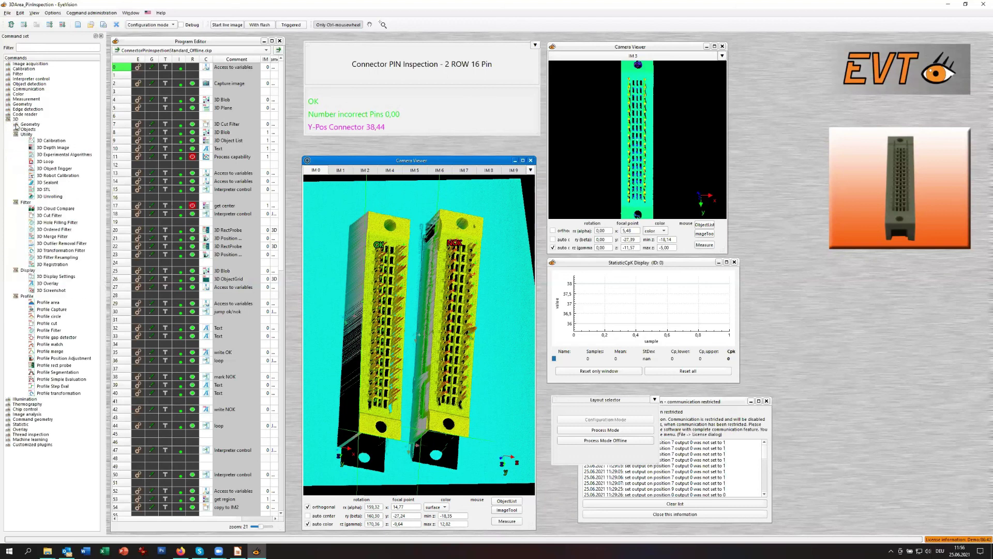
pyautogui.click(16, 124)
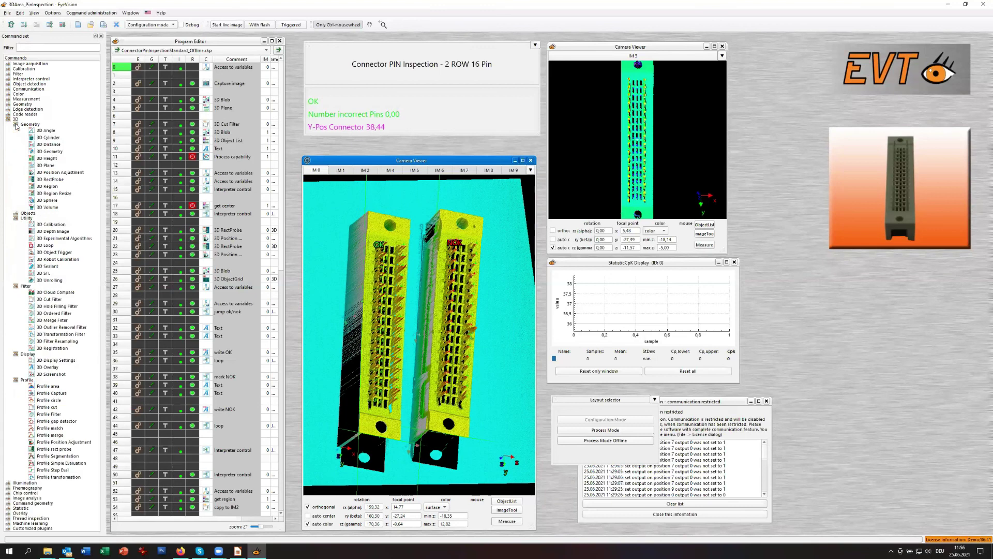
# Show the 3D commands available in the Objects subgroup.
pyautogui.click(16, 214)
pyautogui.scroll(-1, 47, 268)
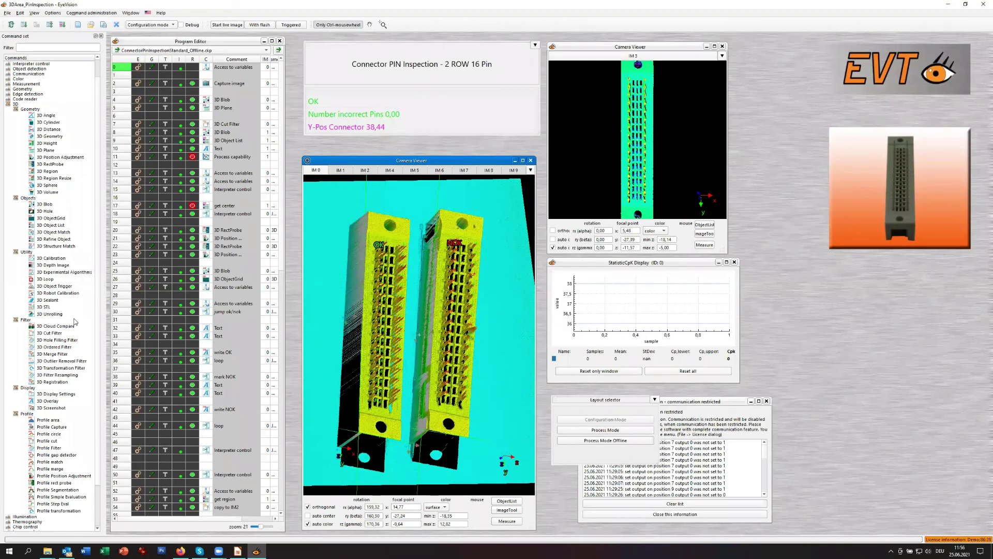
pyautogui.click(24, 30)
# Move the demo notice aside, switch to the Process Mode Offline layout, and start and stop the connector inspection.
pyautogui.moveTo(708, 405); pyautogui.dragTo(908, 383)
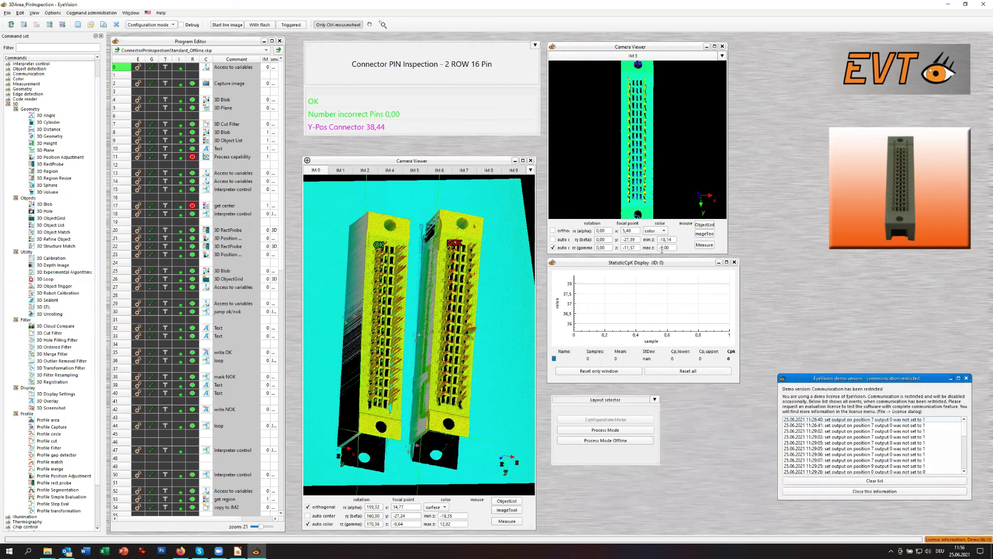
pyautogui.click(618, 441)
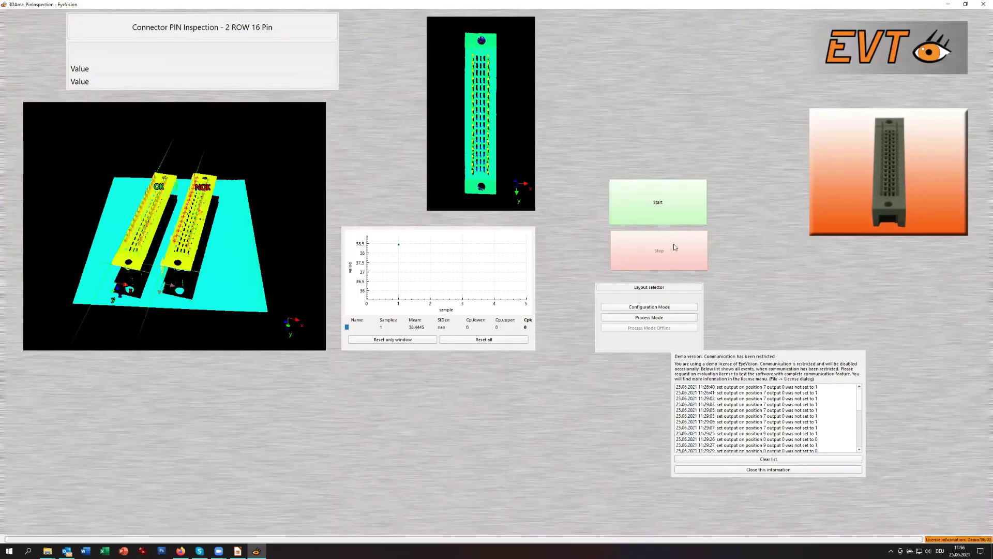
pyautogui.click(674, 200)
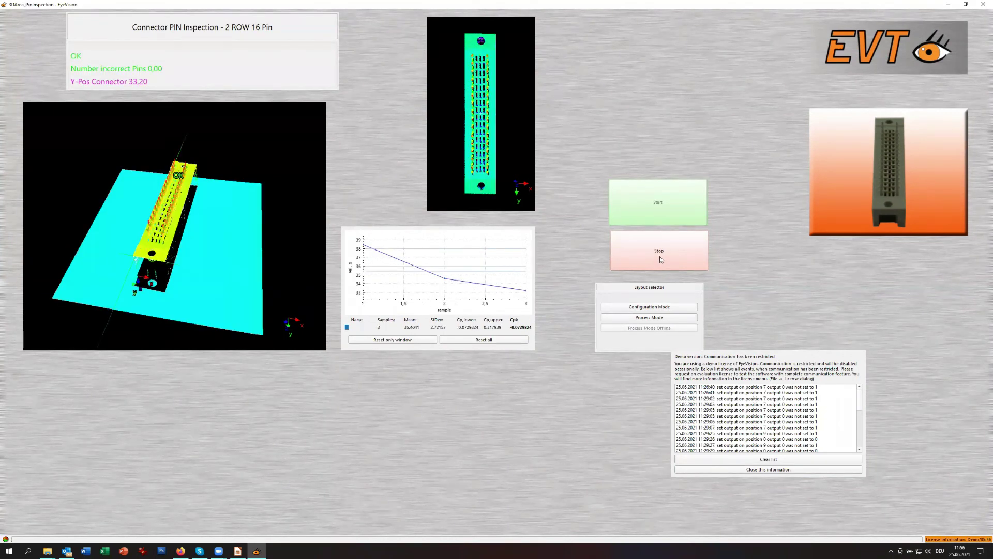
pyautogui.click(640, 237)
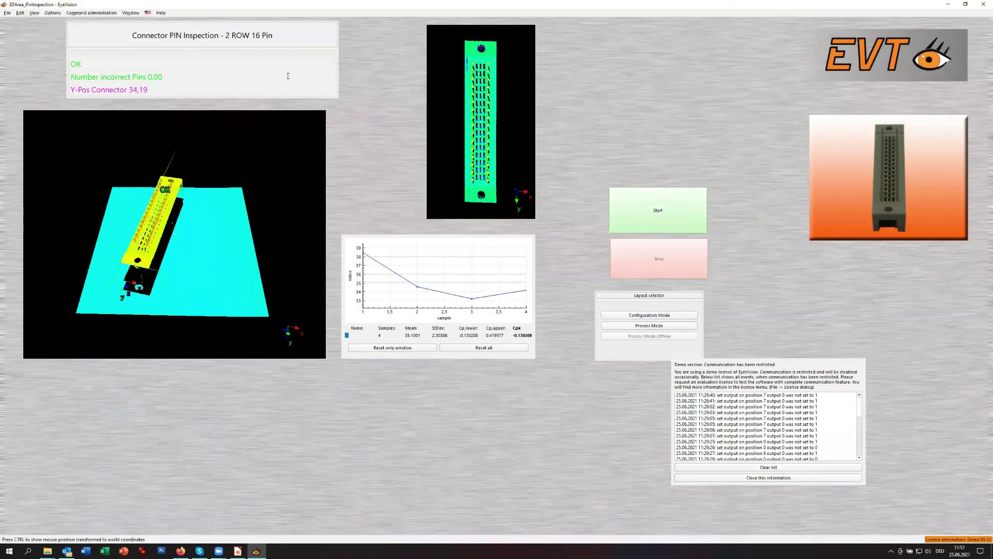
# Overwrite an existing layout with the current process view in the Layout Editor and close the editor.
pyautogui.click(131, 14)
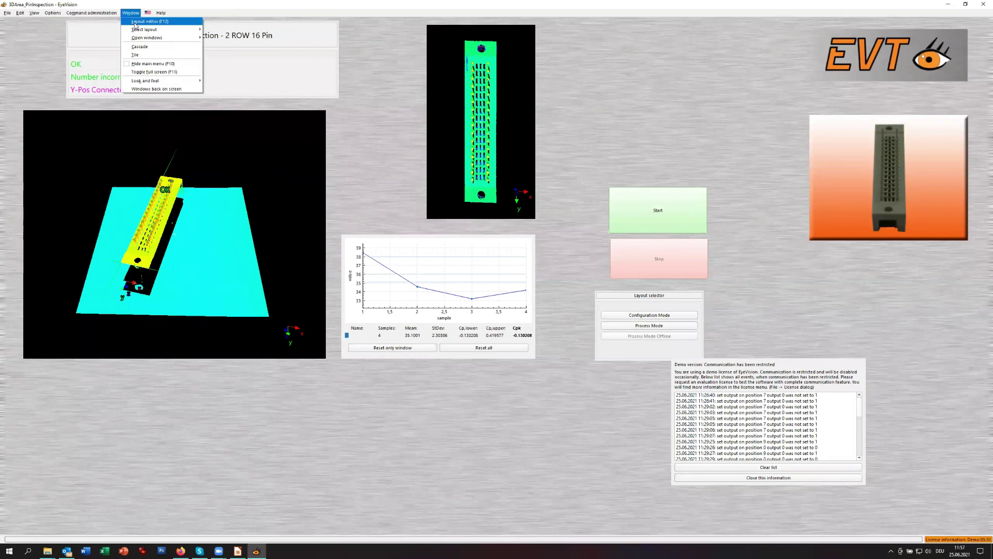
pyautogui.click(136, 22)
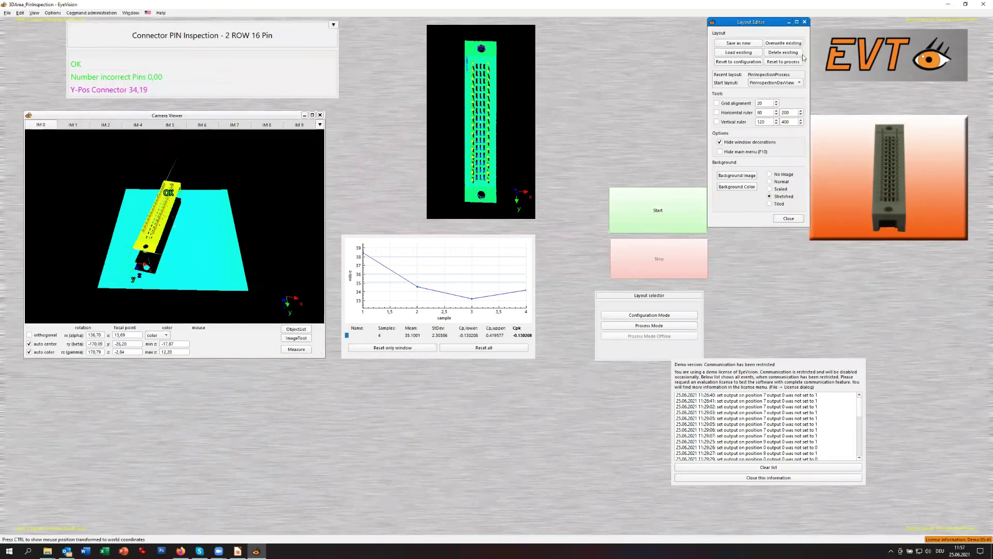
pyautogui.click(790, 44)
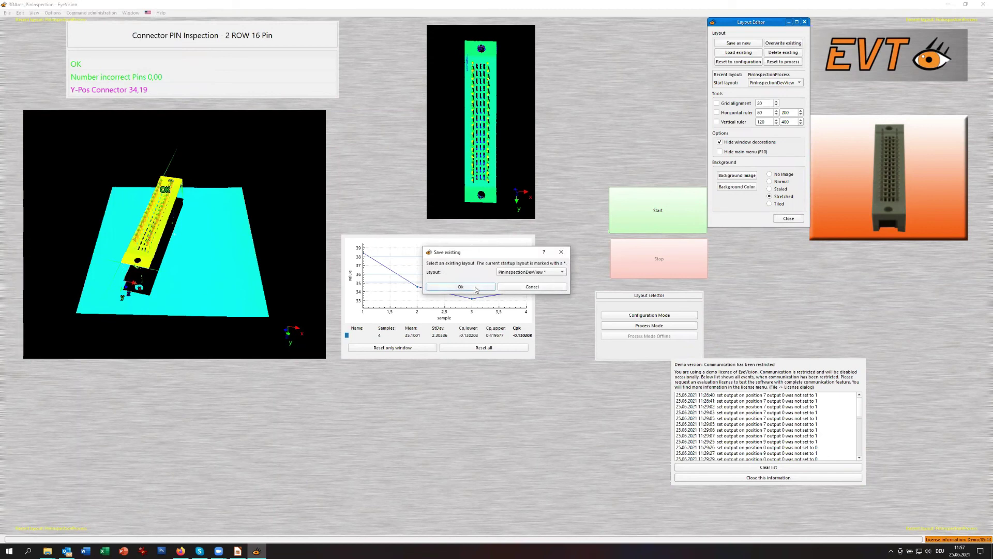
pyautogui.click(561, 272)
pyautogui.click(559, 280)
pyautogui.click(472, 288)
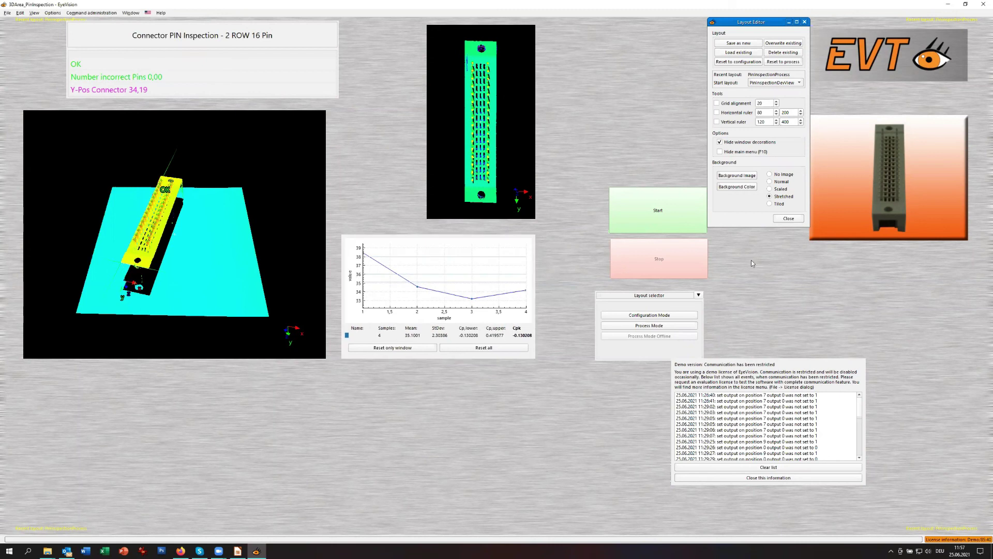
pyautogui.click(788, 218)
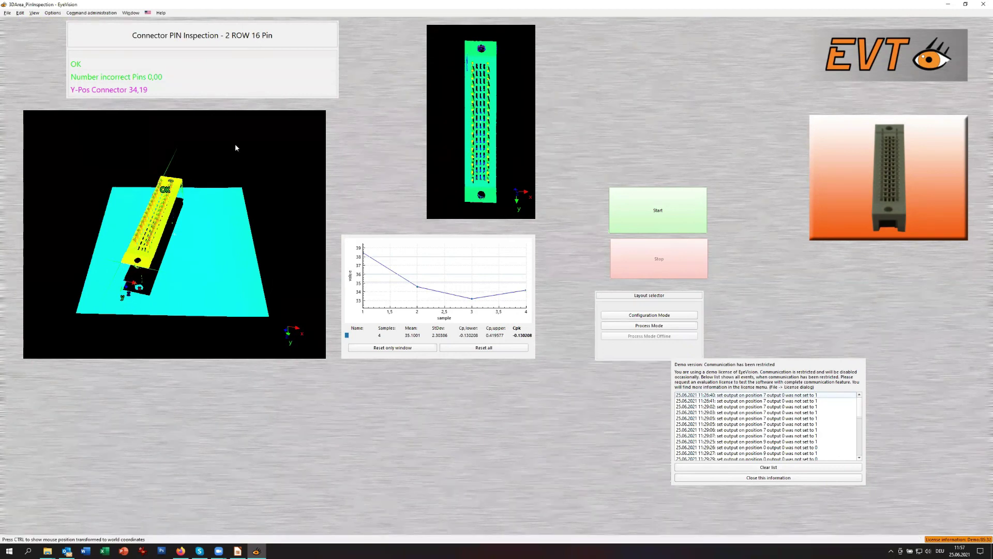
# Return to the Configuration Mode layout and examine the connector's pins up close in the IM 0 point cloud.
pyautogui.click(641, 315)
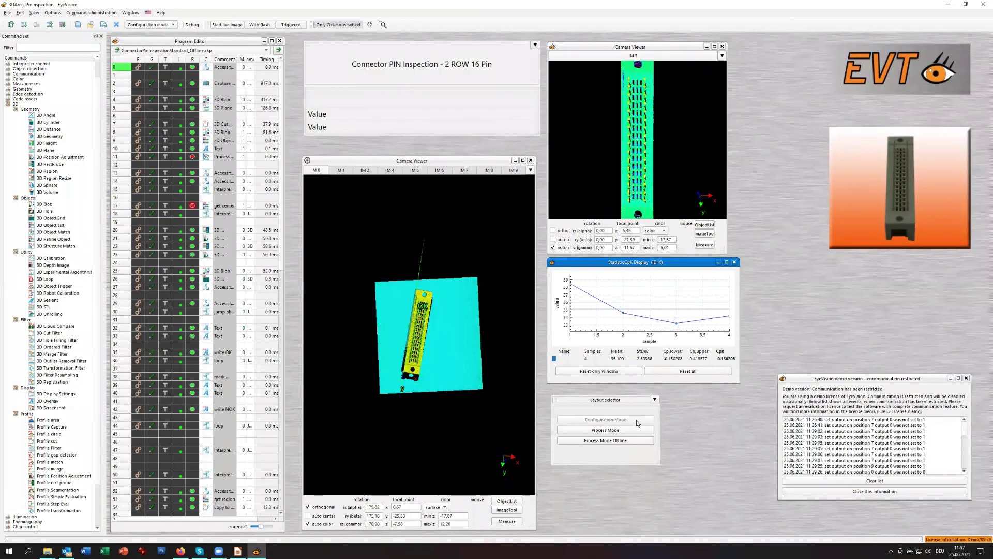
pyautogui.scroll(5, 414, 386)
pyautogui.moveTo(417, 376); pyautogui.dragTo(413, 347)
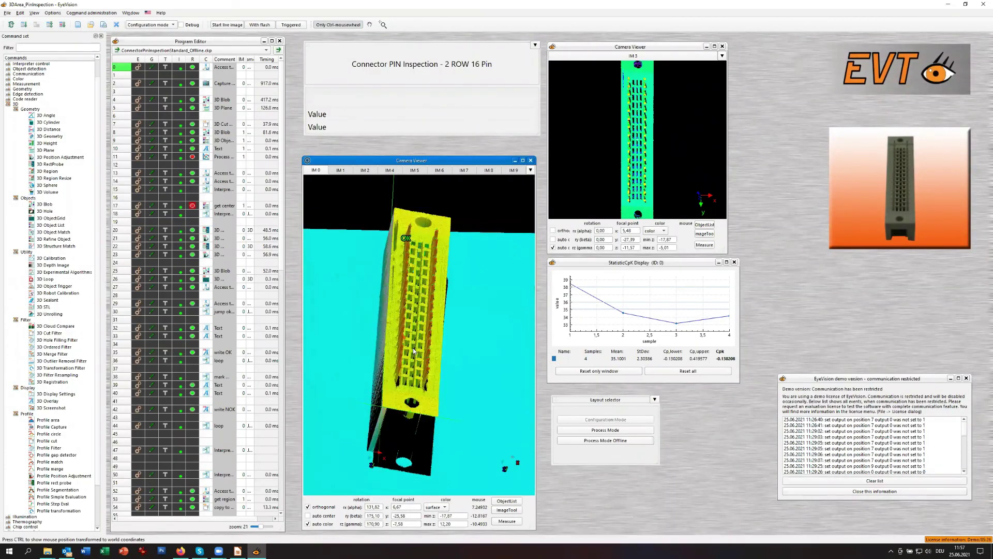
pyautogui.scroll(-5, 205, 305)
pyautogui.scroll(5, 204, 309)
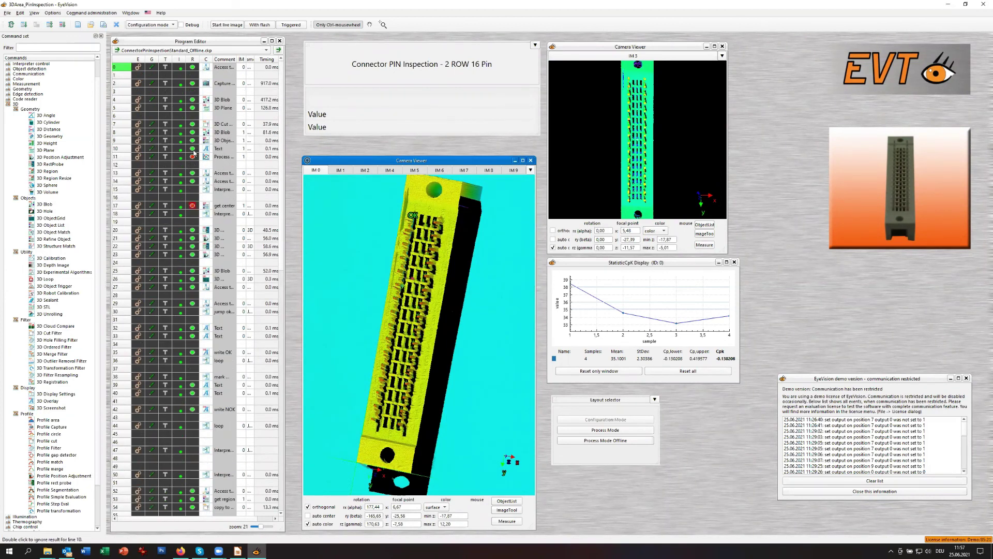
# Review the commands of the pin inspection program and widen its Comment column to show fuller names.
pyautogui.scroll(-5, 232, 236)
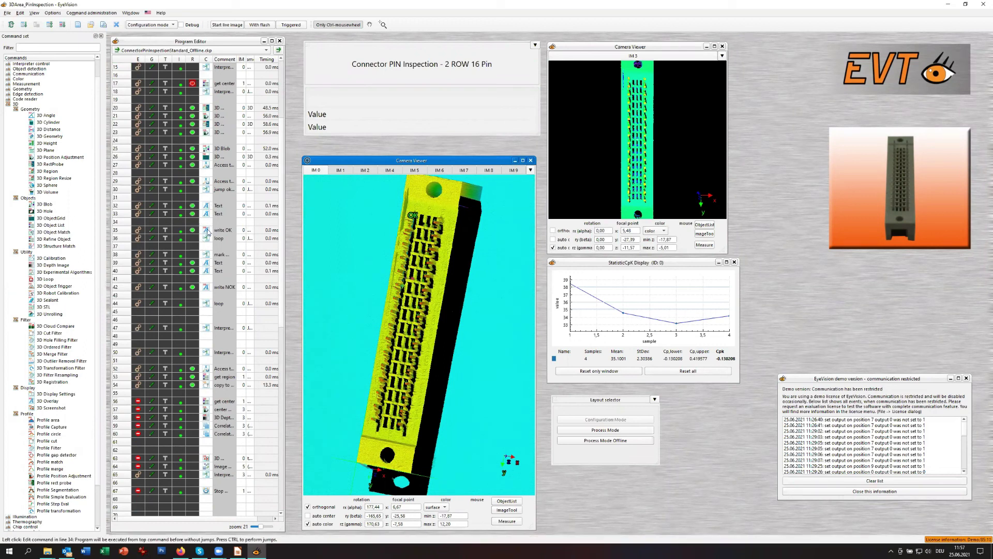
pyautogui.scroll(5, 209, 282)
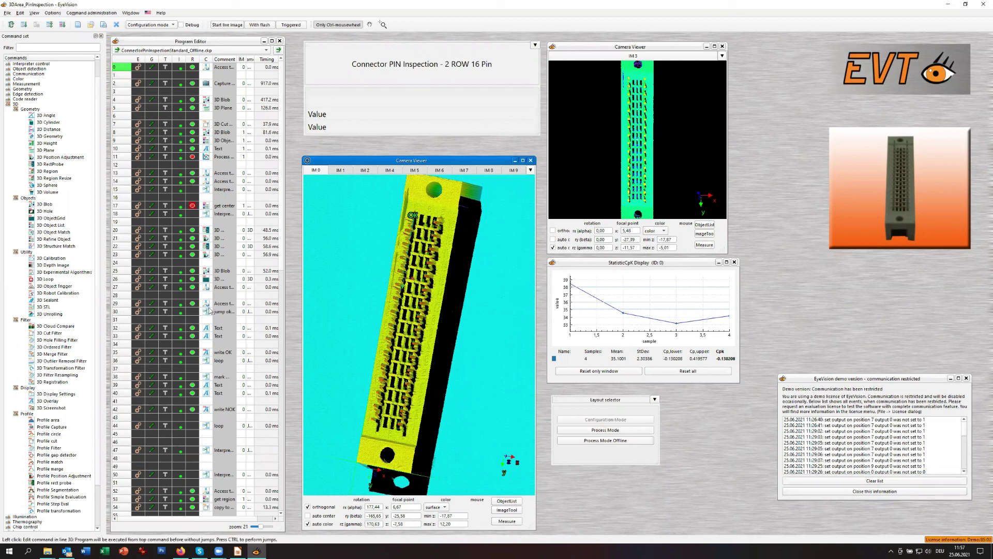
pyautogui.moveTo(205, 88)
pyautogui.moveTo(207, 308)
pyautogui.moveTo(237, 59); pyautogui.dragTo(253, 59)
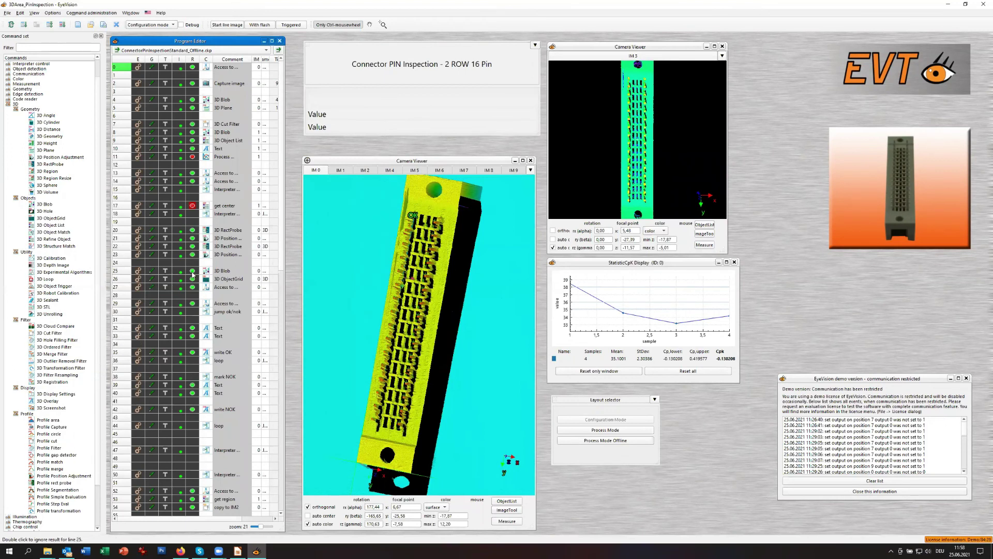
# Open the RV_2D_Area_RobotCalibrationComm project from the 1RV_RobotVision_Examples folder.
pyautogui.click(7, 13)
pyautogui.click(31, 87)
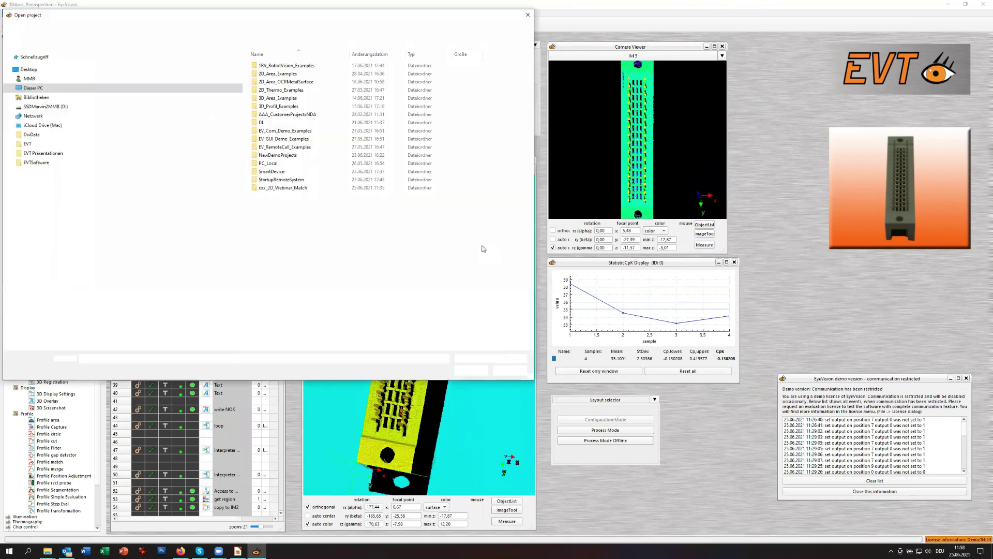
pyautogui.doubleClick(288, 66)
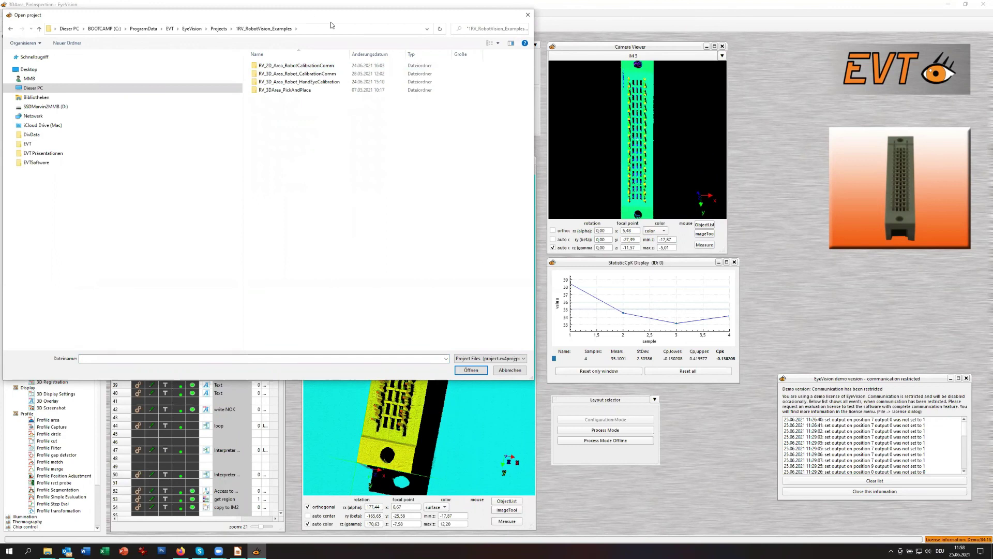
pyautogui.moveTo(320, 16); pyautogui.dragTo(514, 59)
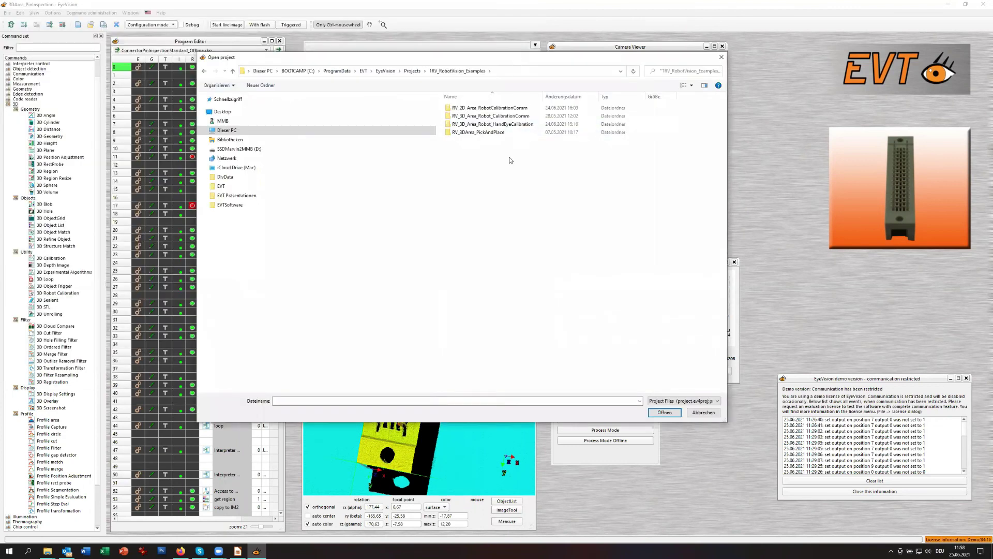
pyautogui.click(475, 110)
pyautogui.doubleClick(475, 110)
pyautogui.click(470, 206)
pyautogui.doubleClick(470, 206)
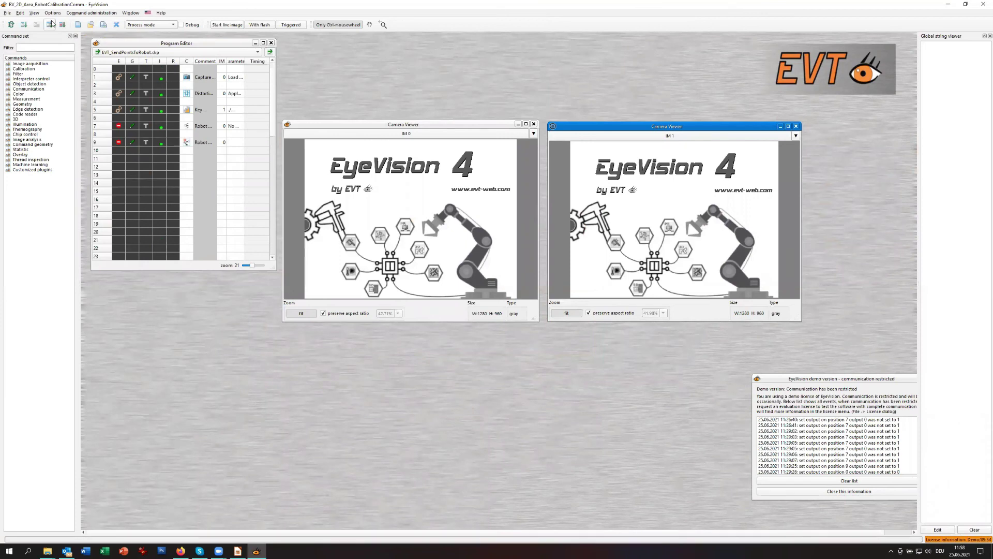
# Run the EVT_SendPointsToRobot program once, enable the robot command on line 7 and run the program again.
pyautogui.click(25, 25)
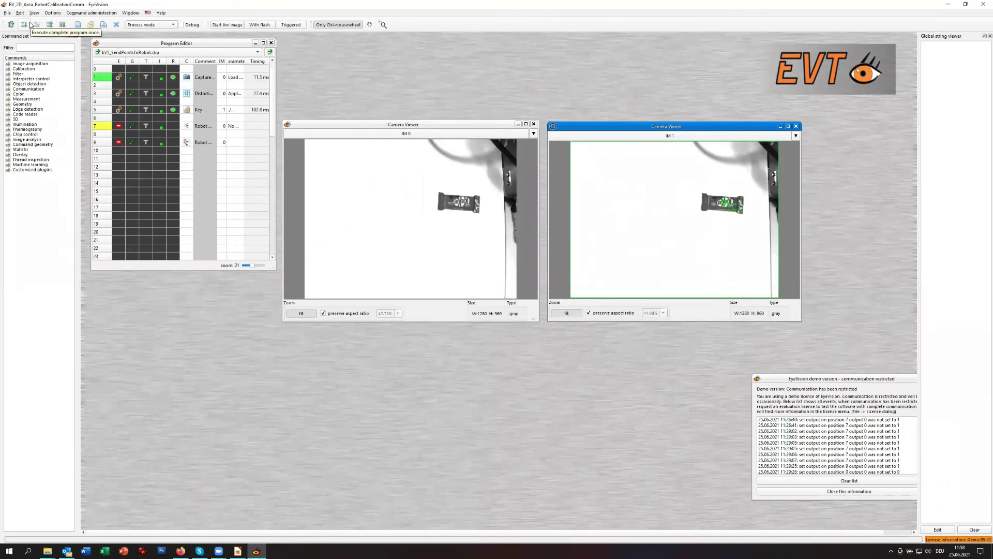
pyautogui.click(119, 126)
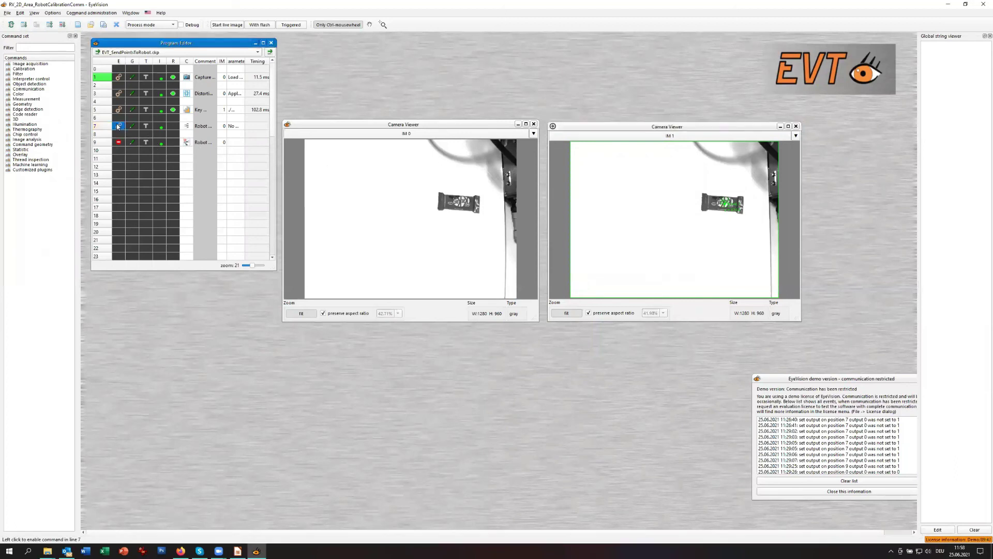
pyautogui.click(20, 22)
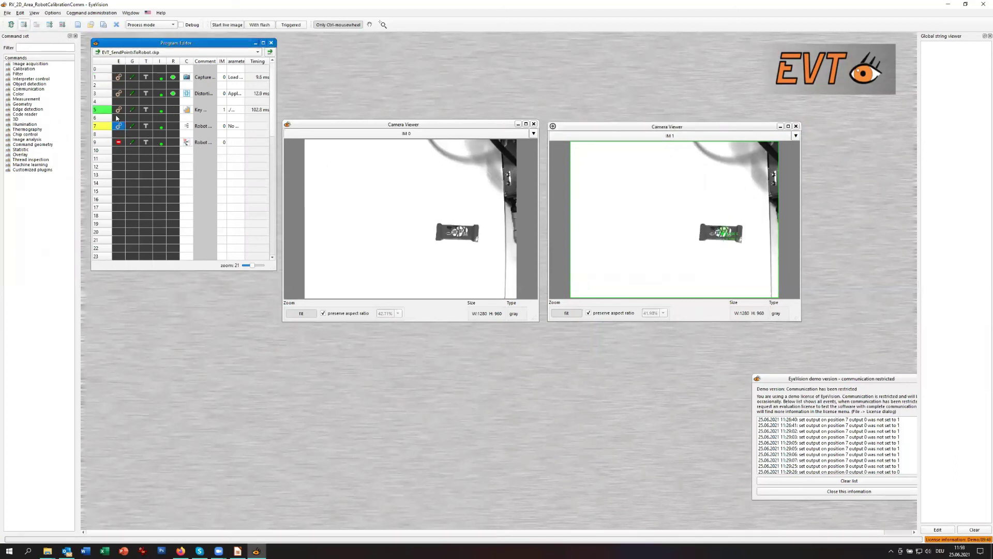
# Review the model choices in line 7's DL Image Classification settings, cancel the dialog and disable line 7.
pyautogui.click(185, 129)
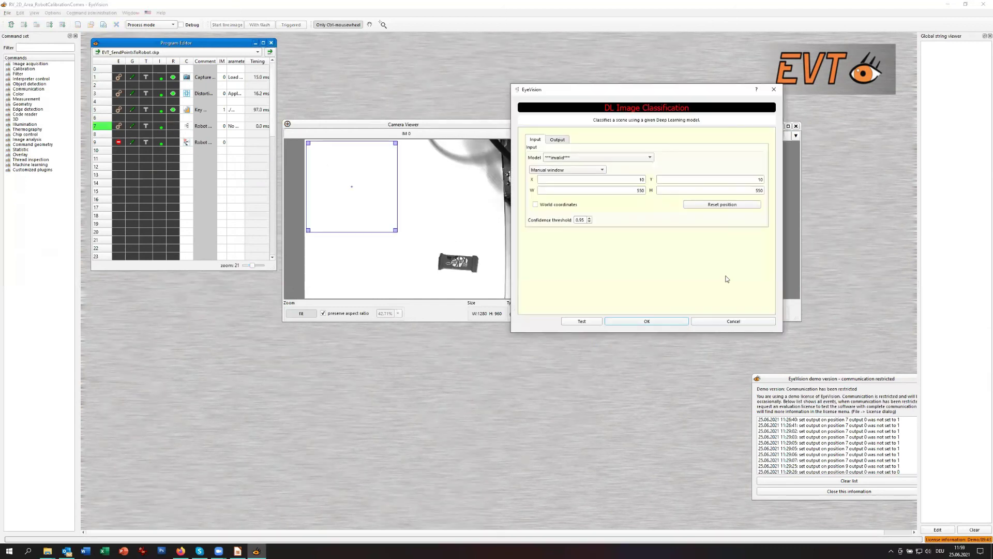
pyautogui.click(648, 158)
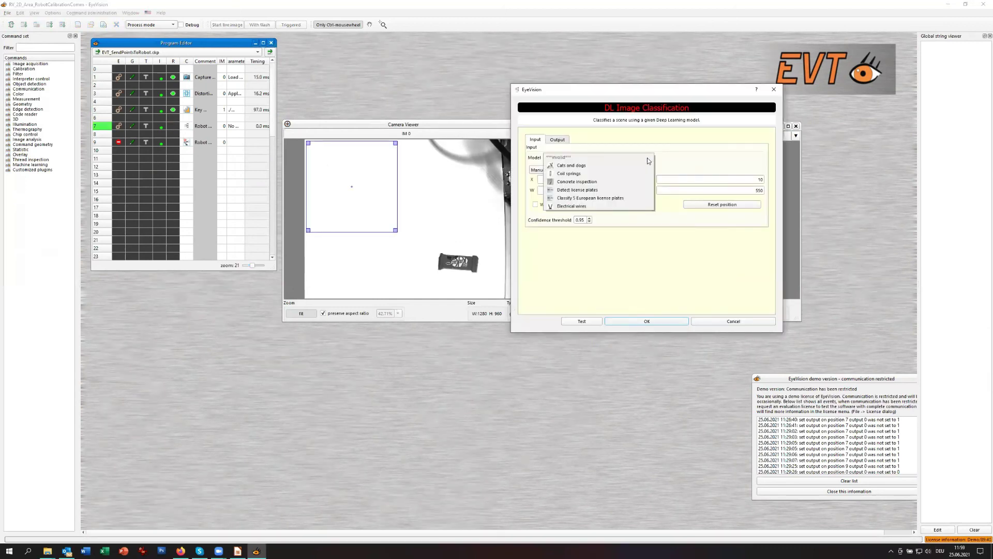
pyautogui.click(690, 259)
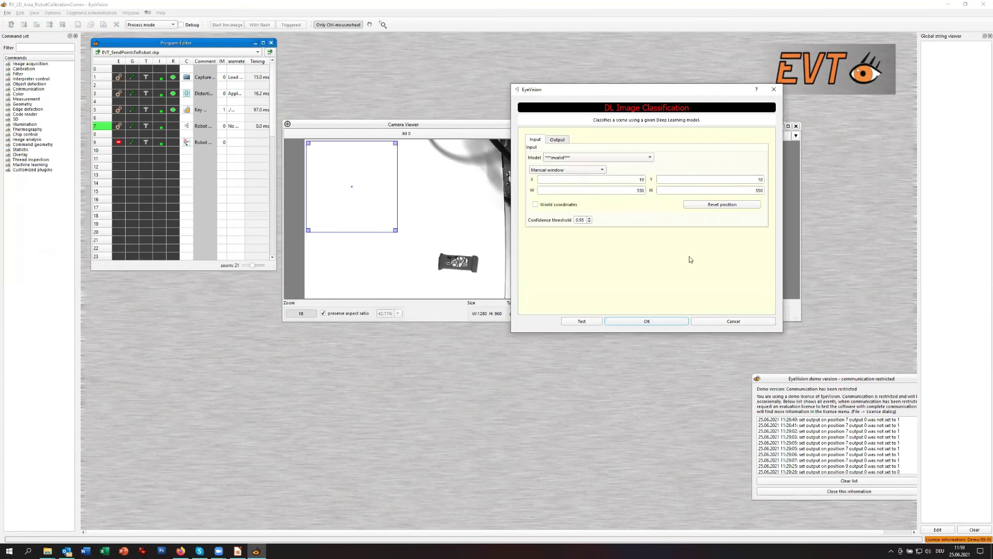
pyautogui.click(733, 321)
pyautogui.click(120, 125)
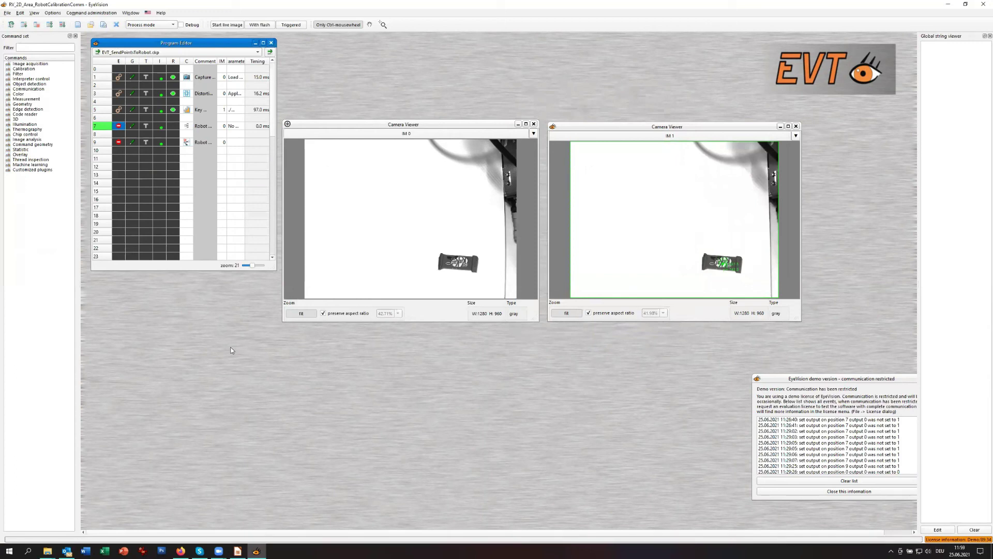
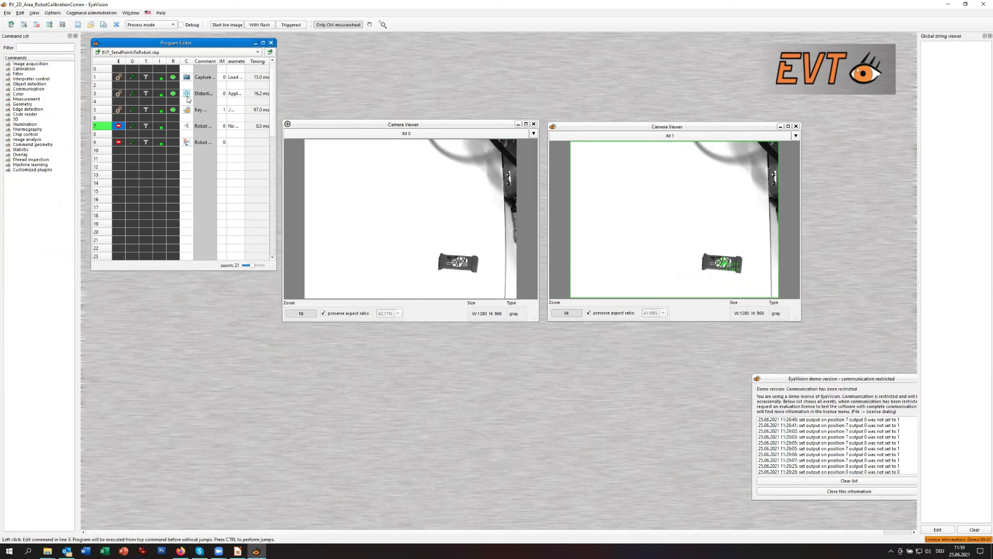
# Open the RV_3D_Area_Robot_CalibrationComm project, saving the modified program, and execute its object picking program once.
pyautogui.click(8, 13)
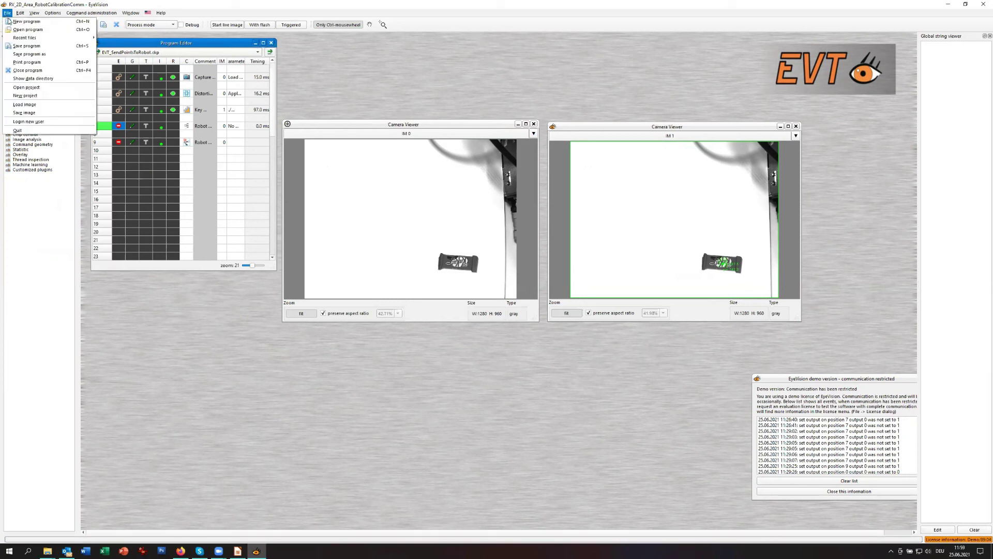
pyautogui.click(32, 87)
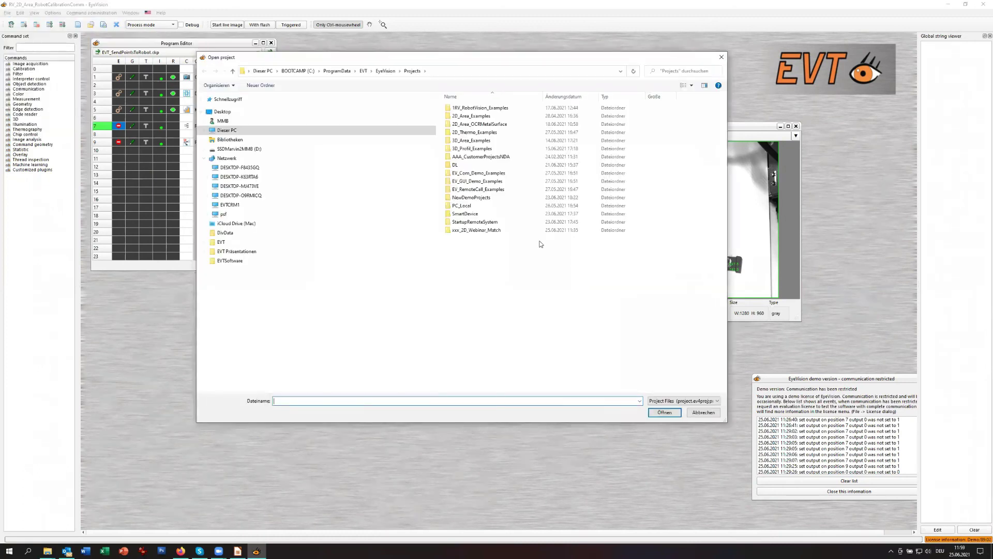
pyautogui.doubleClick(477, 108)
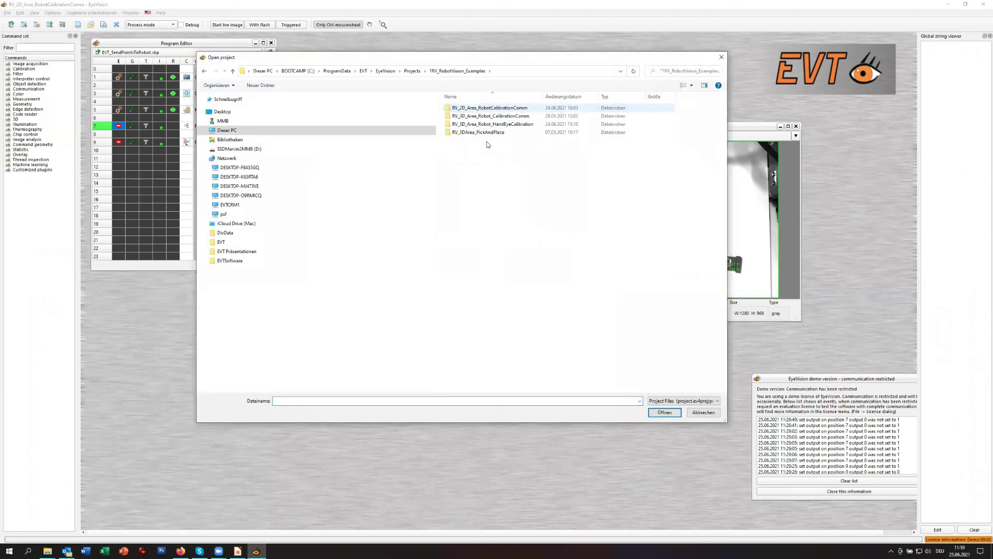
pyautogui.doubleClick(483, 116)
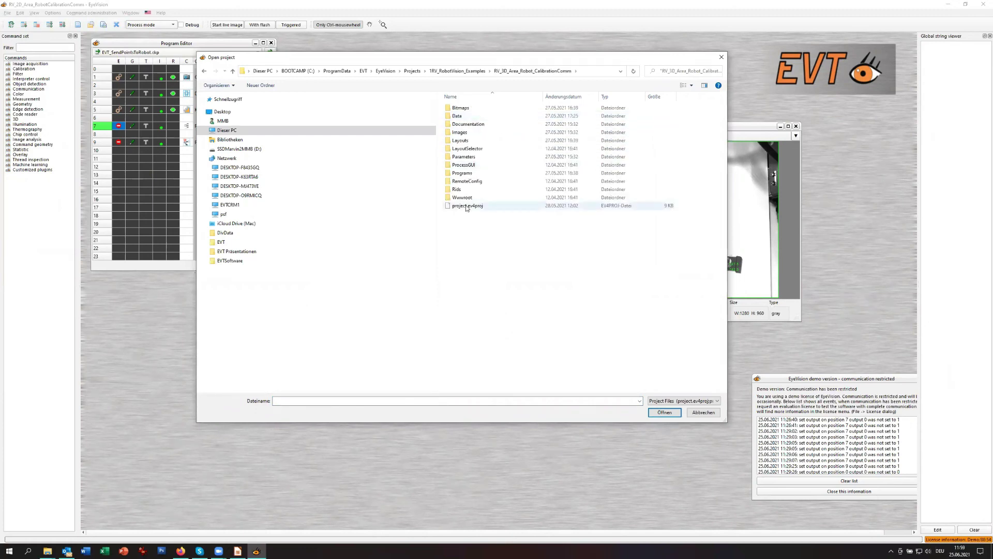
pyautogui.doubleClick(466, 205)
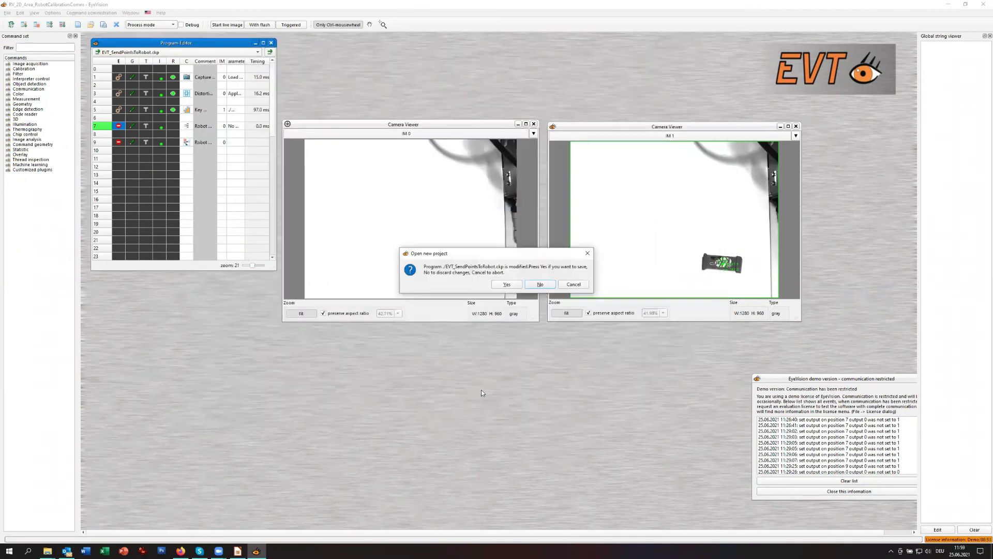
pyautogui.click(515, 284)
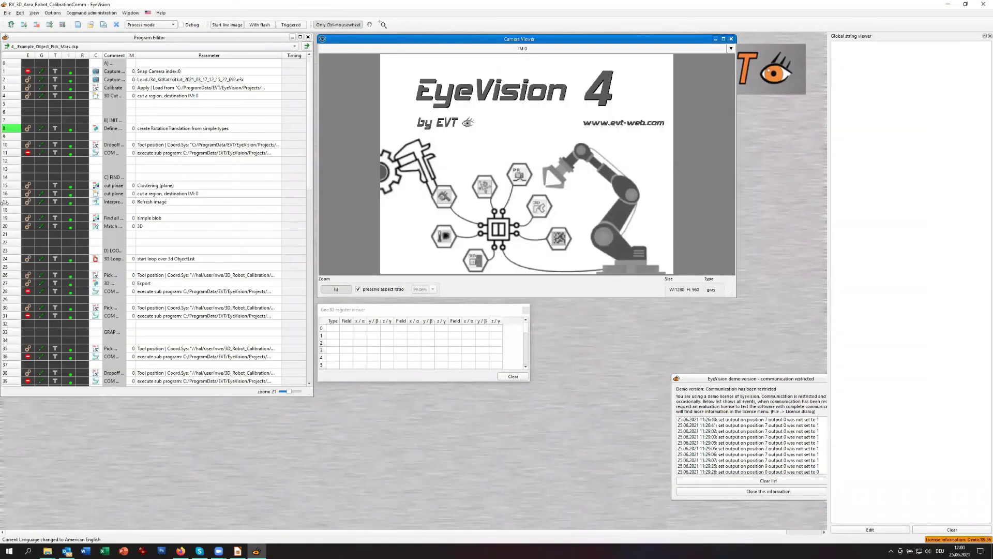
pyautogui.click(23, 24)
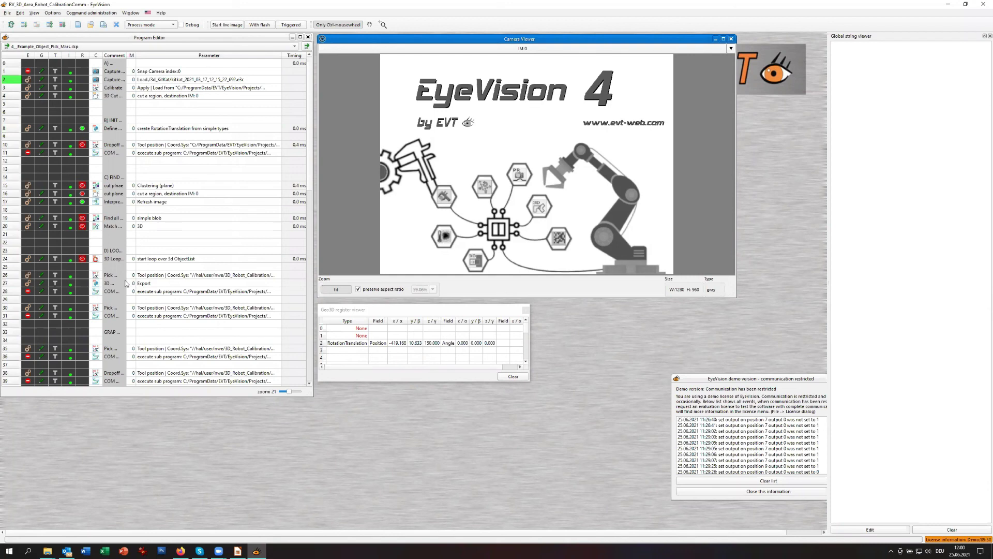
pyautogui.scroll(-4, 102, 271)
pyautogui.scroll(4, 101, 271)
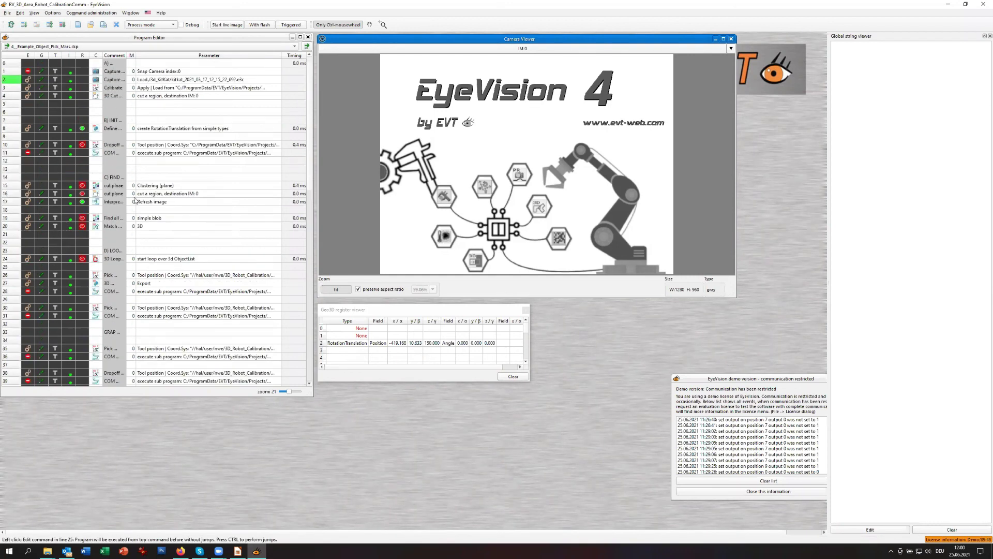
pyautogui.click(8, 13)
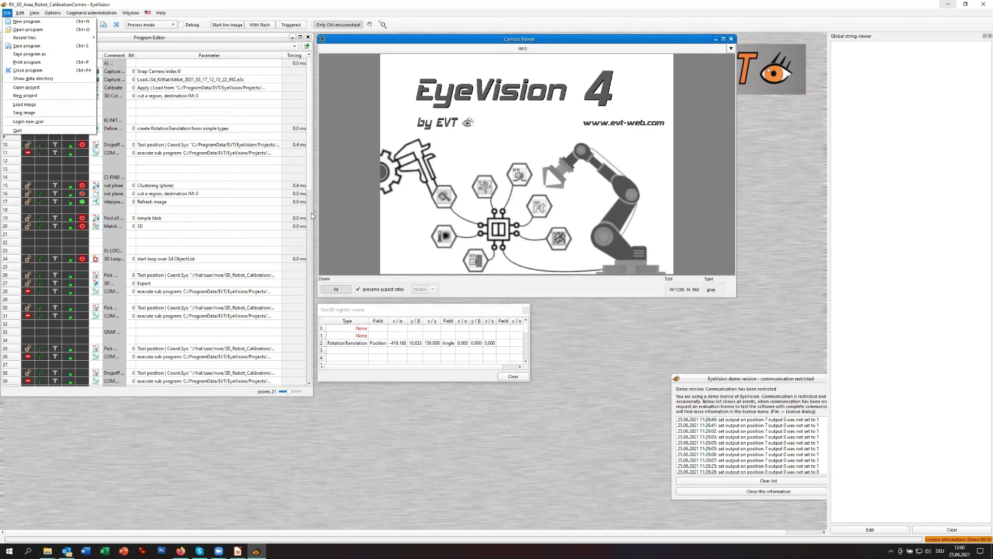
pyautogui.press('Escape')
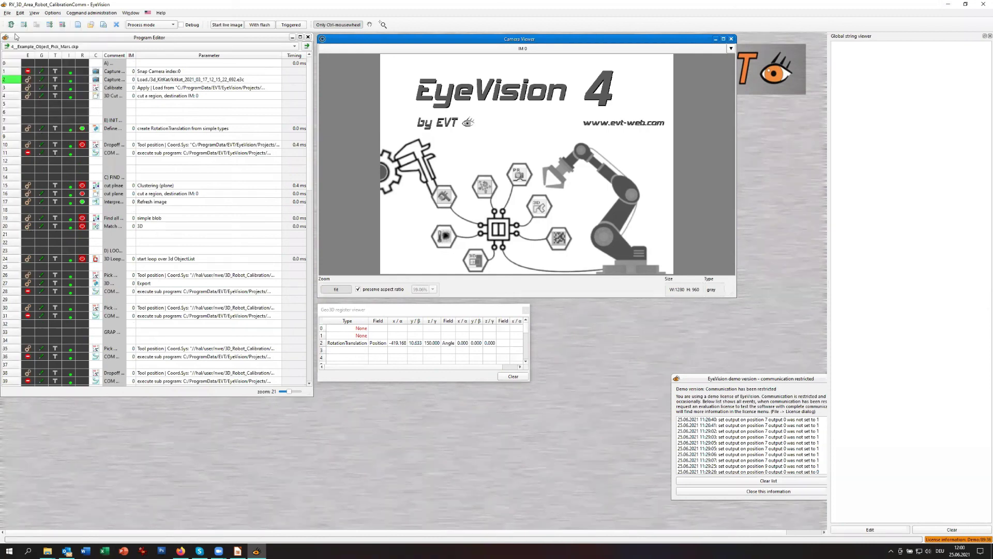
# Open the banana_detector project from the DL projects folder.
pyautogui.click(7, 13)
pyautogui.press('Escape')
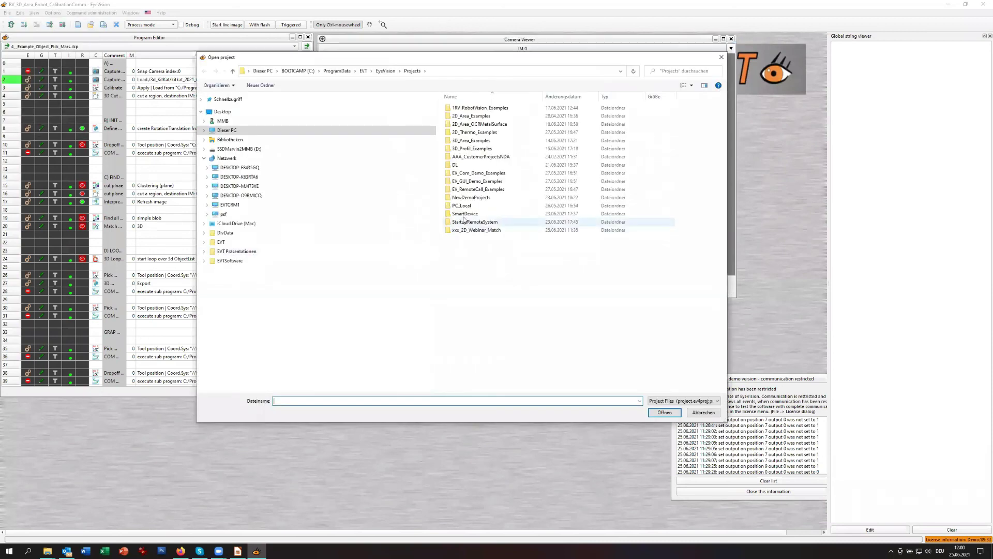
pyautogui.doubleClick(466, 165)
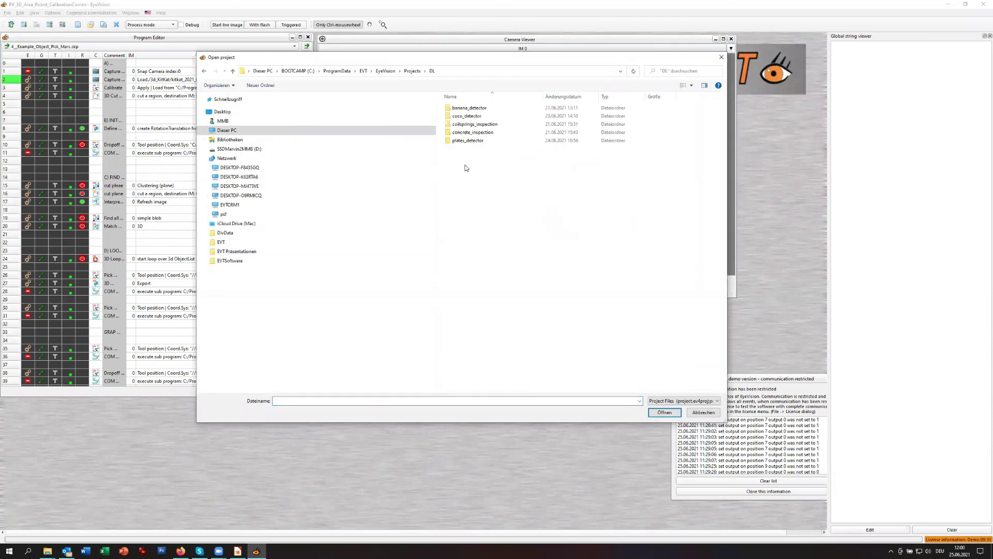
pyautogui.doubleClick(467, 109)
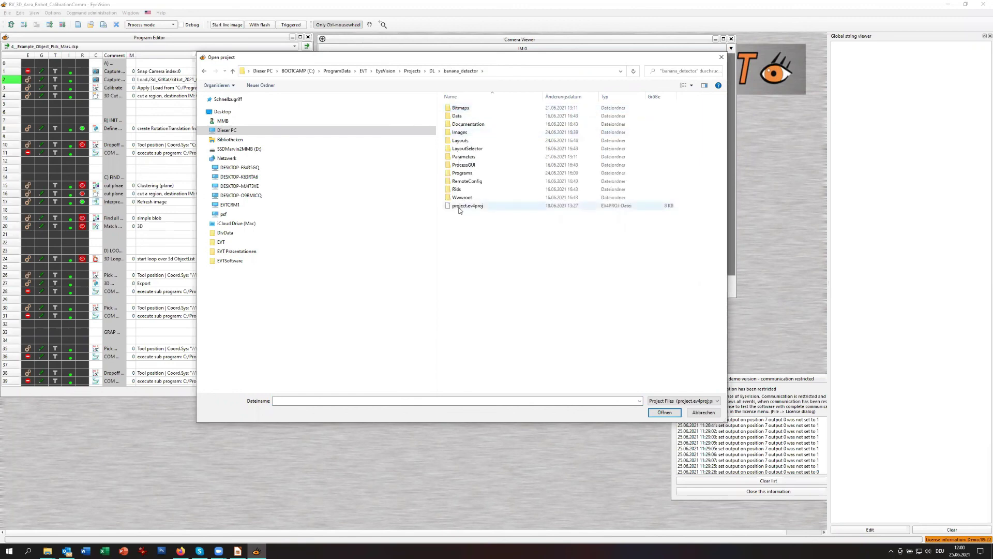
pyautogui.doubleClick(465, 206)
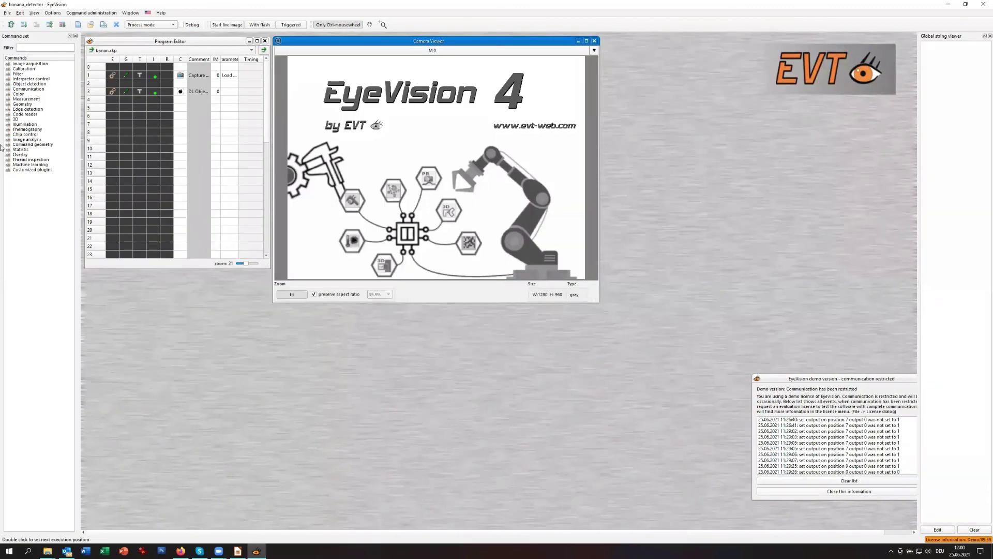
# Execute the complete banana detection program three times and move the demo version notice fully into view.
pyautogui.click(24, 24)
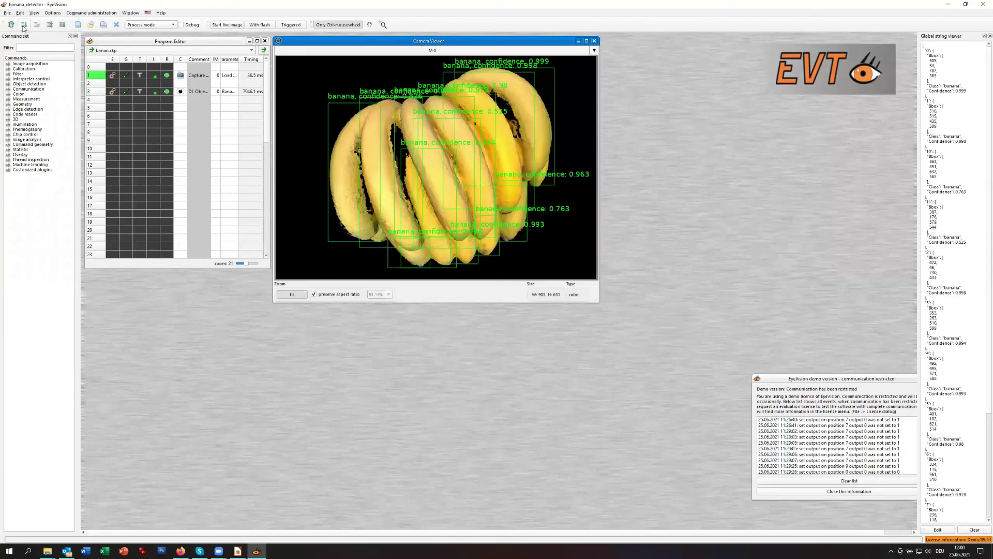
pyautogui.click(22, 25)
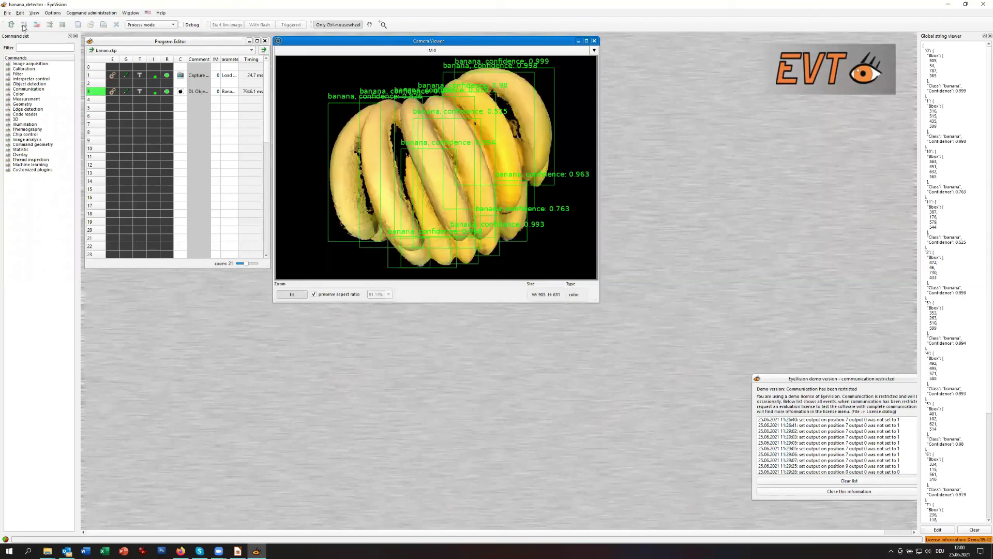
pyautogui.click(23, 25)
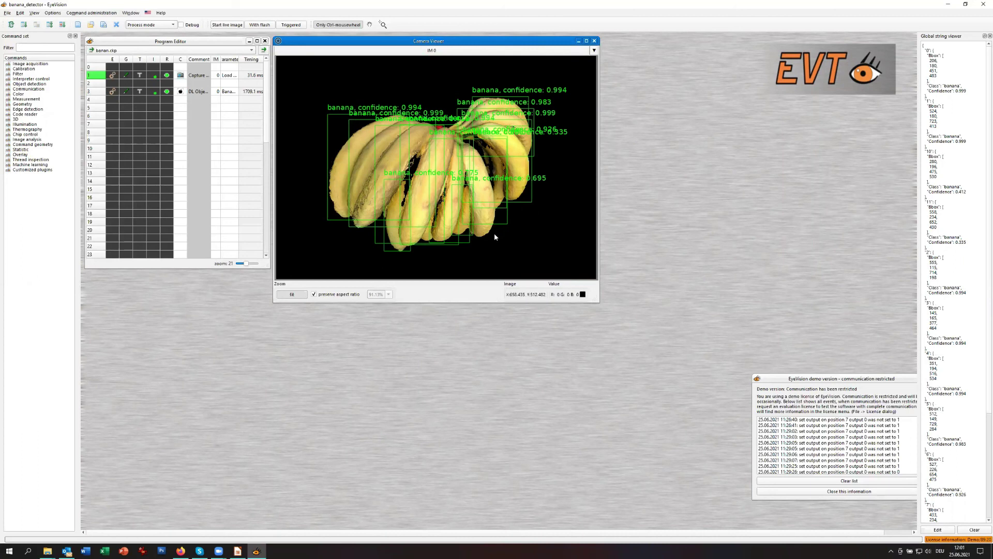
pyautogui.moveTo(838, 381); pyautogui.dragTo(708, 389)
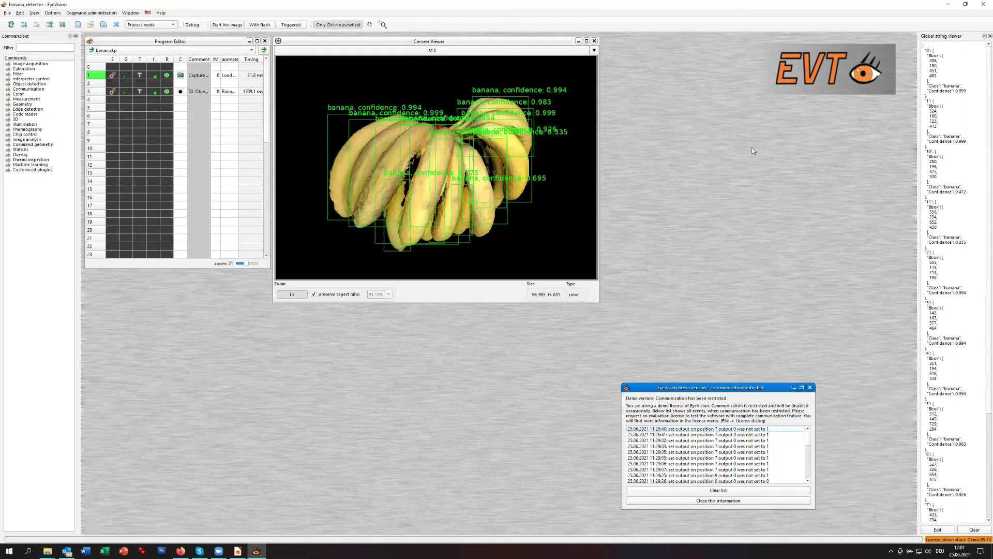
# Open the coco_detector project from the DL projects folder.
pyautogui.click(7, 13)
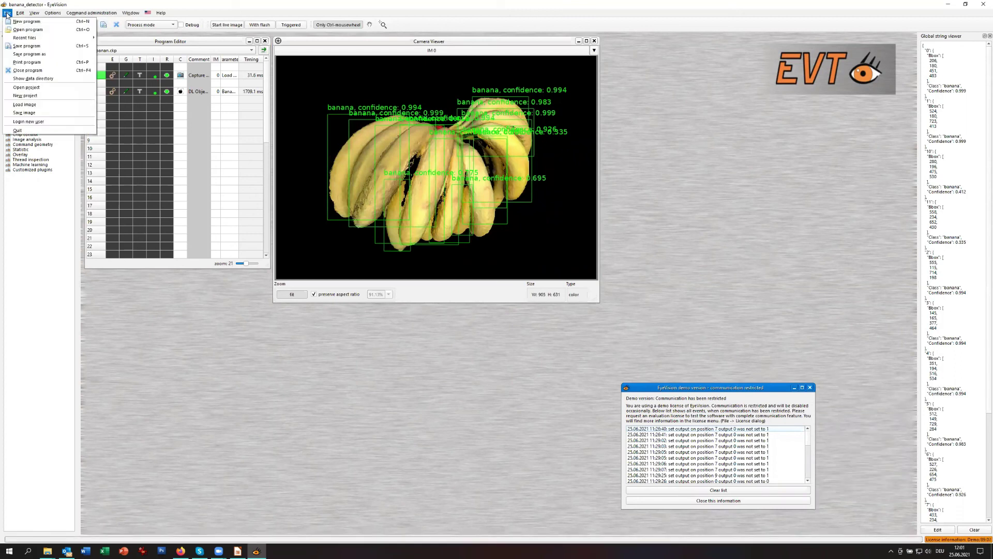
pyautogui.click(28, 88)
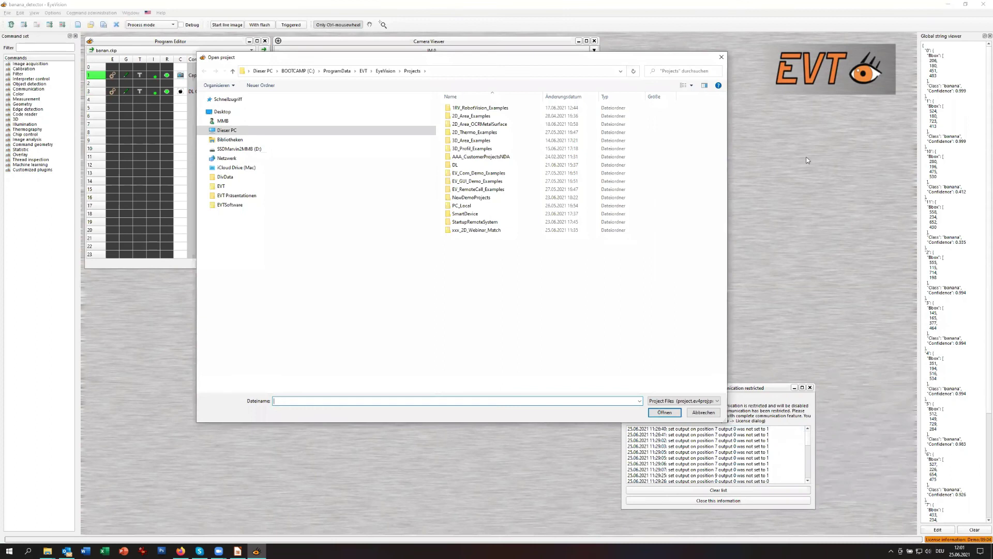
pyautogui.doubleClick(459, 164)
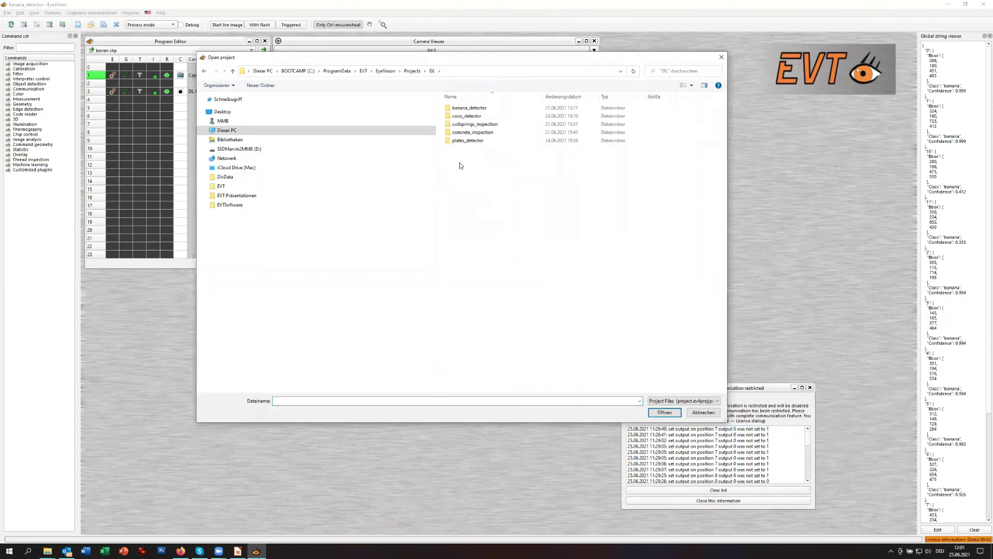
pyautogui.doubleClick(467, 116)
pyautogui.doubleClick(467, 205)
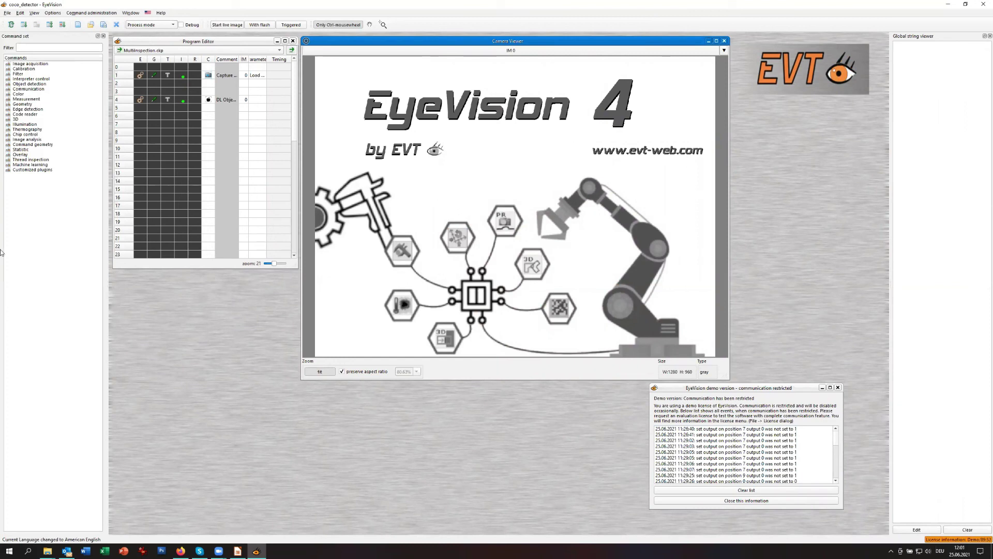
# Execute the complete MultiInspection program three times to detect objects in the street images.
pyautogui.click(23, 24)
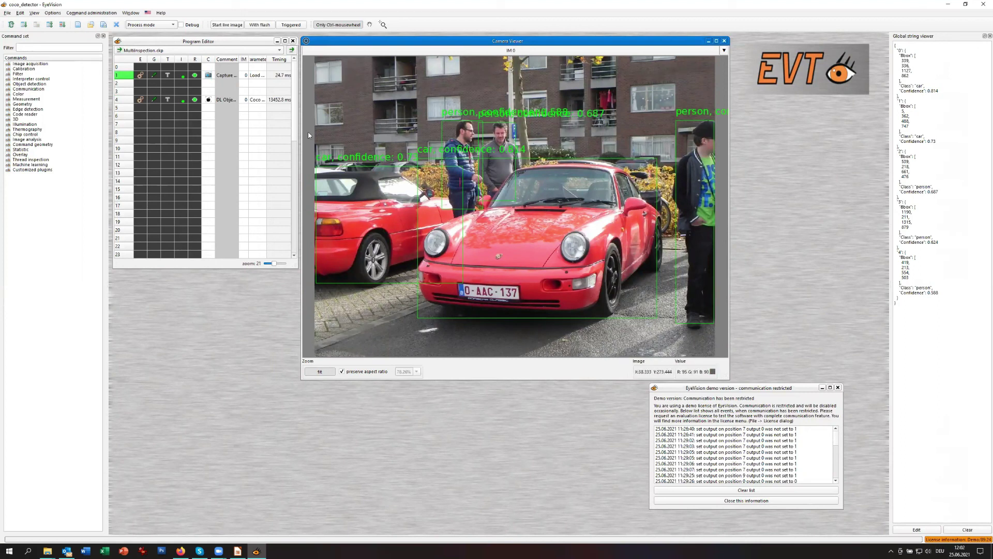
pyautogui.click(25, 28)
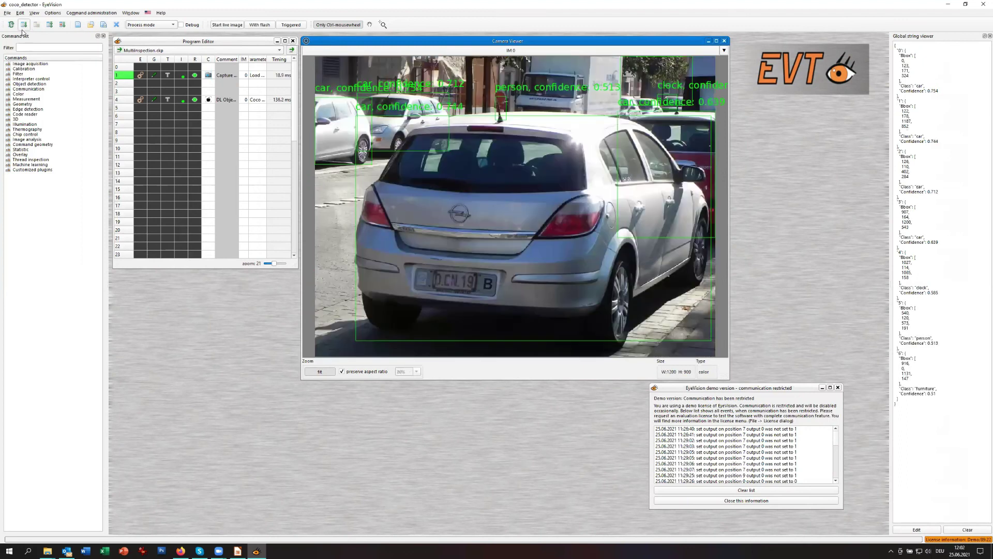
pyautogui.click(24, 25)
# Open the plates_detector project from the DL projects folder.
pyautogui.click(8, 14)
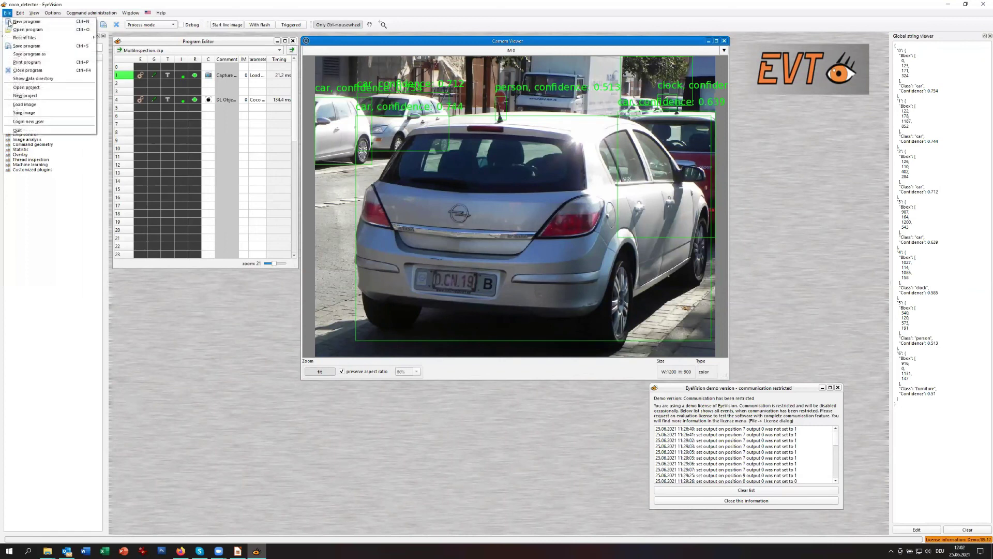
pyautogui.click(26, 92)
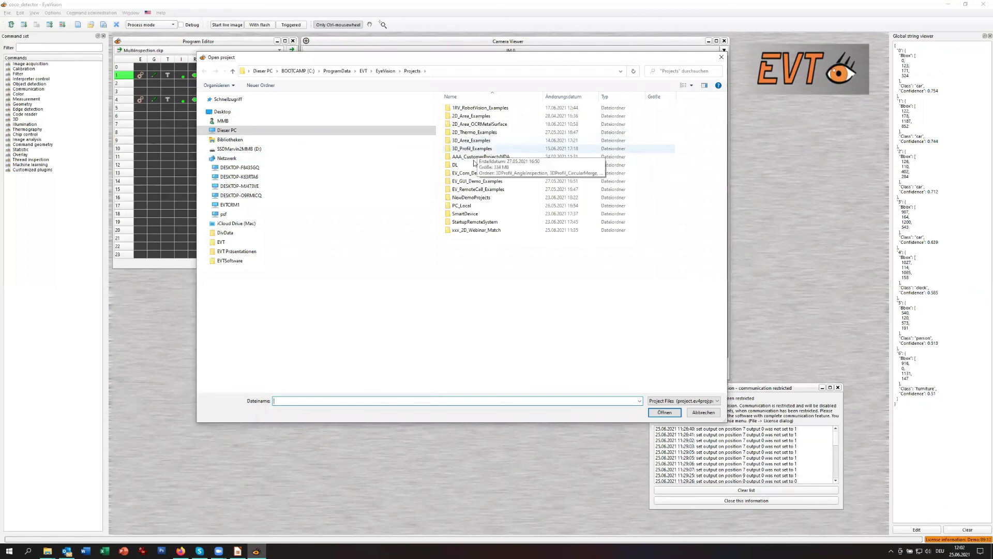
pyautogui.doubleClick(457, 164)
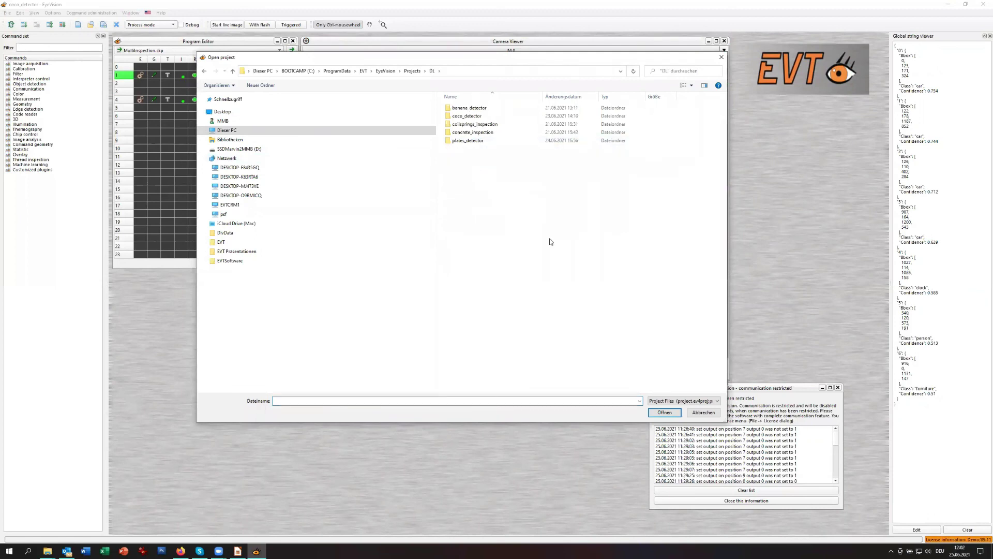
pyautogui.doubleClick(467, 140)
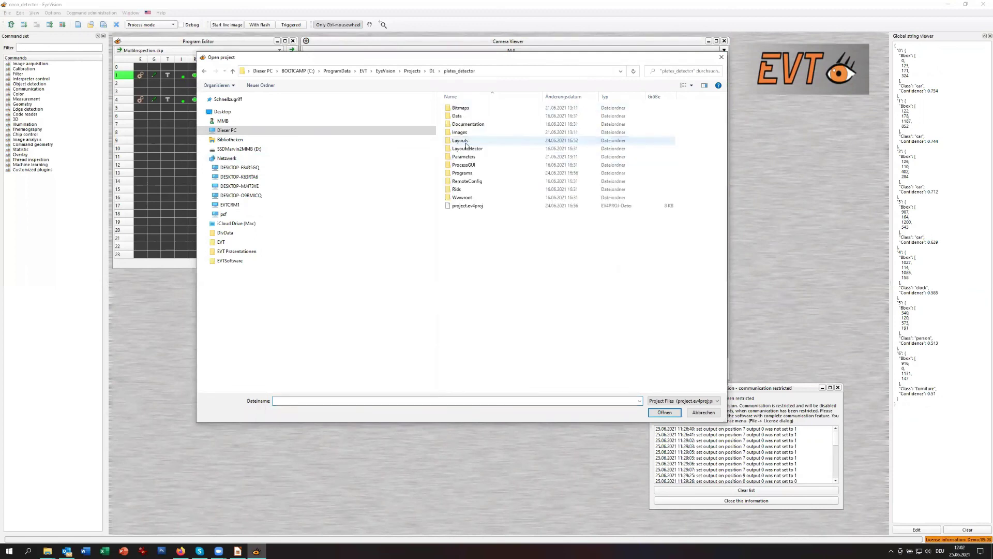
pyautogui.click(470, 206)
pyautogui.doubleClick(471, 206)
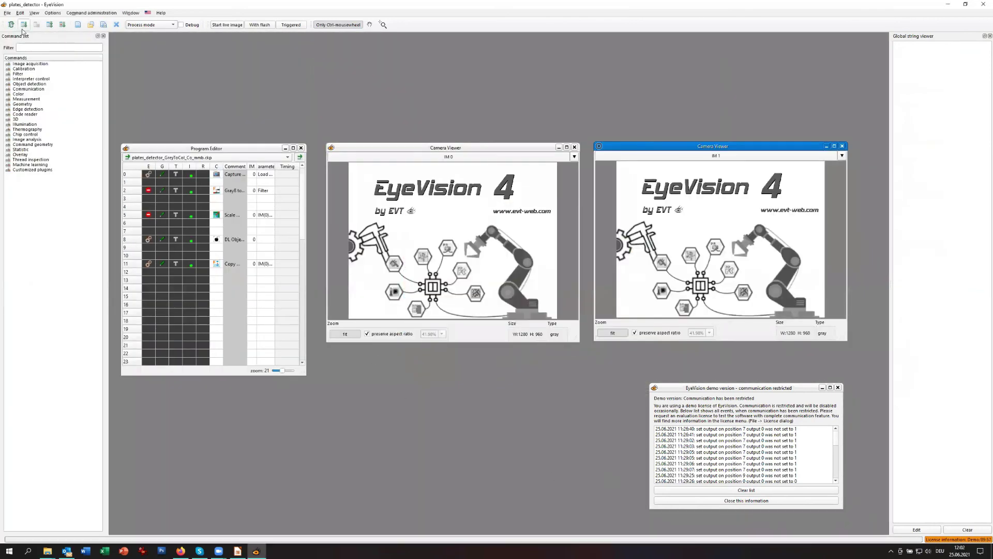
# Execute the complete license plate detection program repeatedly over the series of parking garage images, and close the application.
pyautogui.click(25, 26)
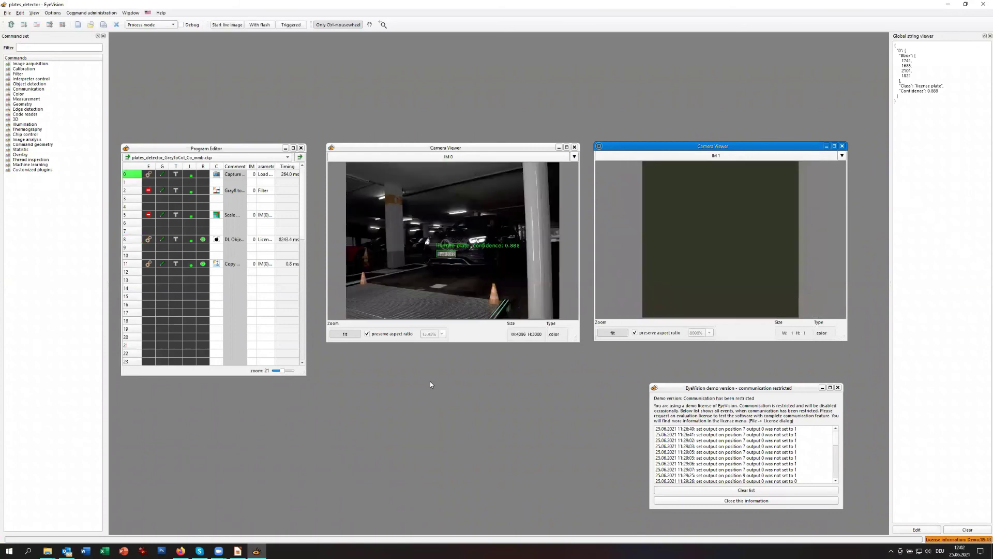
pyautogui.click(25, 24)
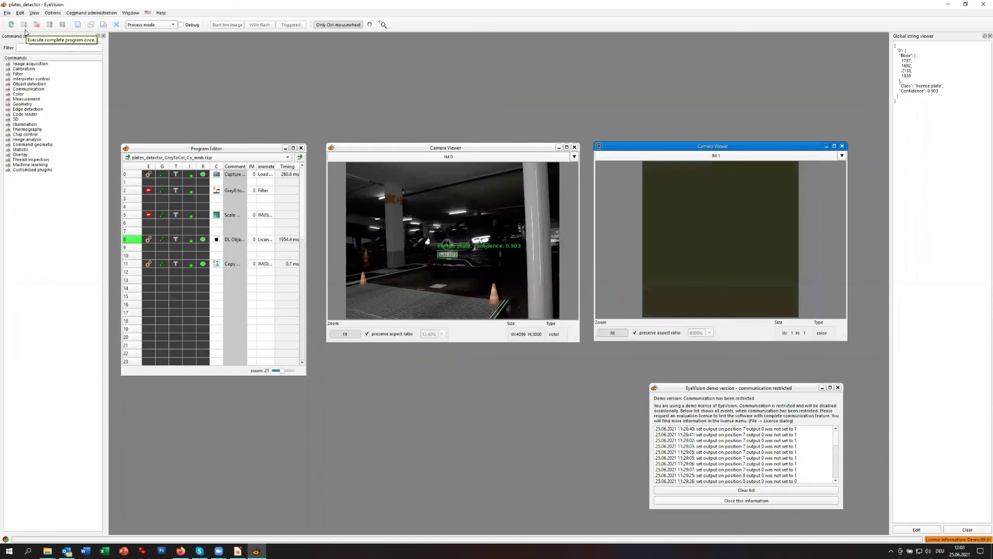
pyautogui.click(25, 31)
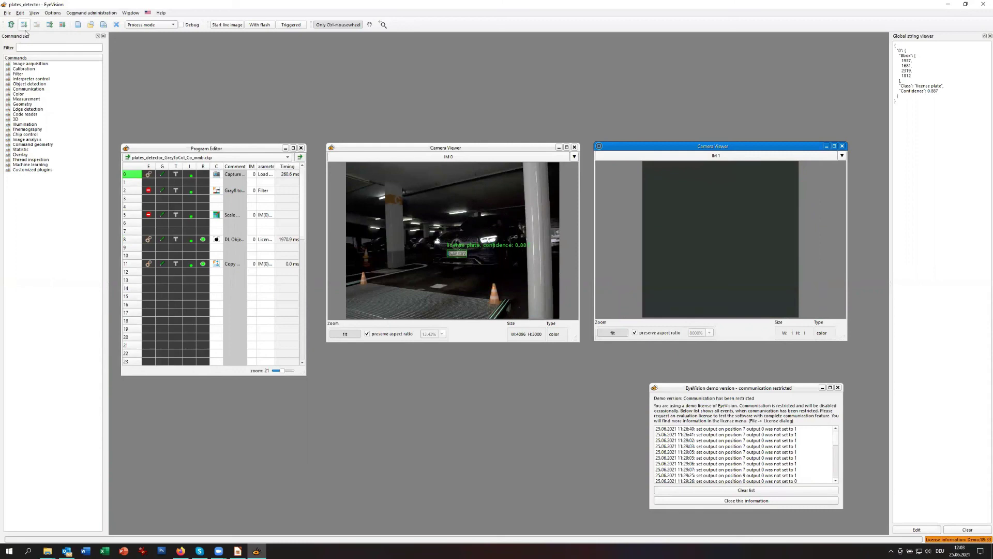
pyautogui.click(25, 26)
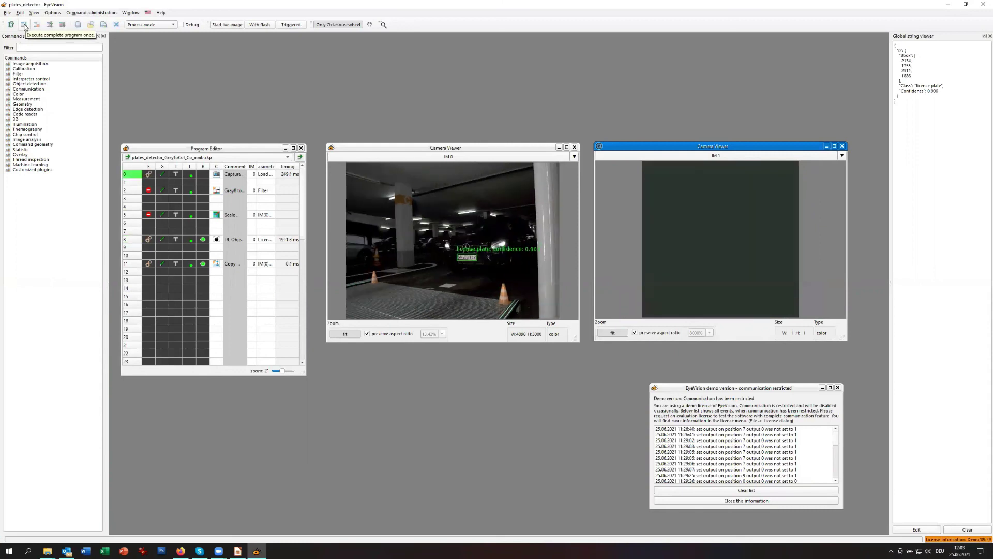
pyautogui.click(24, 26)
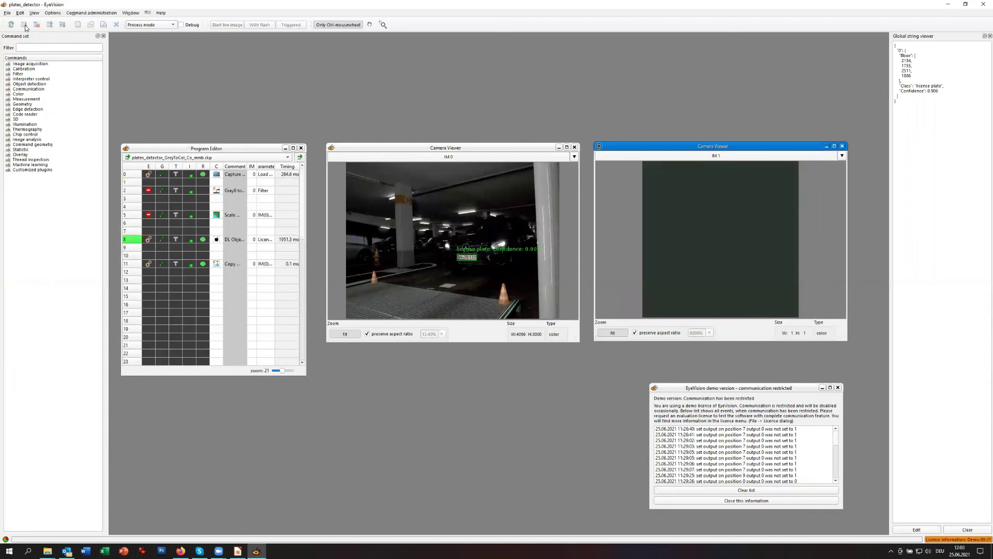
pyautogui.click(25, 26)
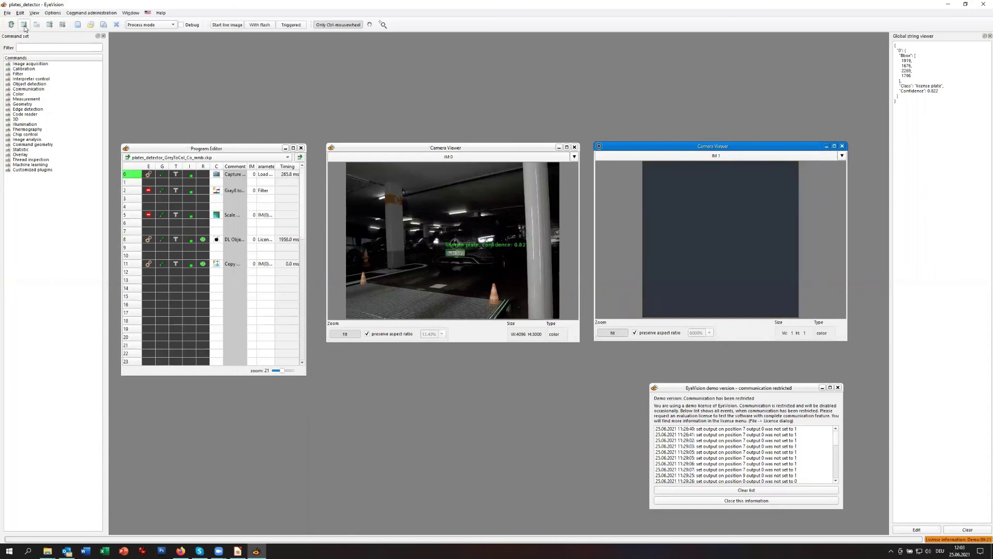
pyautogui.click(24, 28)
pyautogui.click(24, 24)
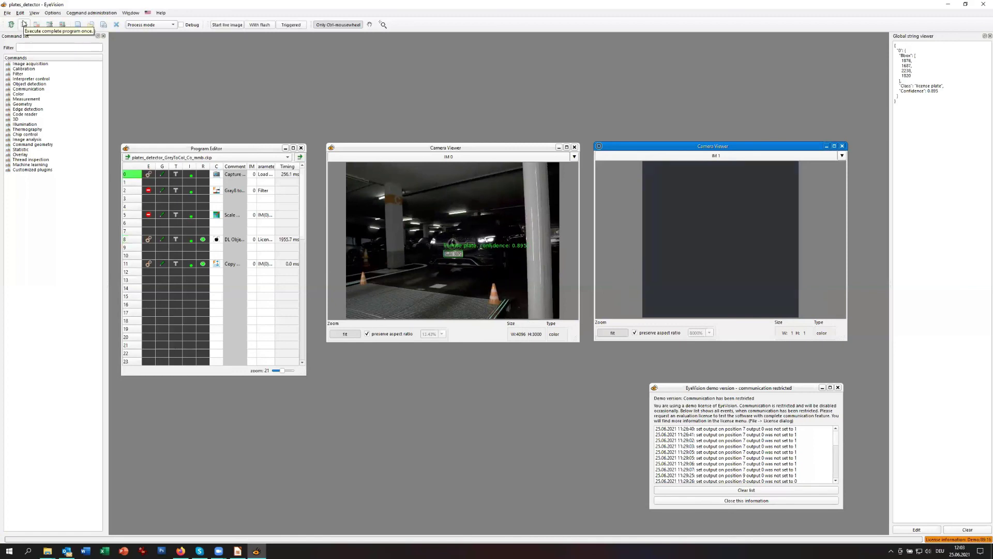
pyautogui.click(24, 25)
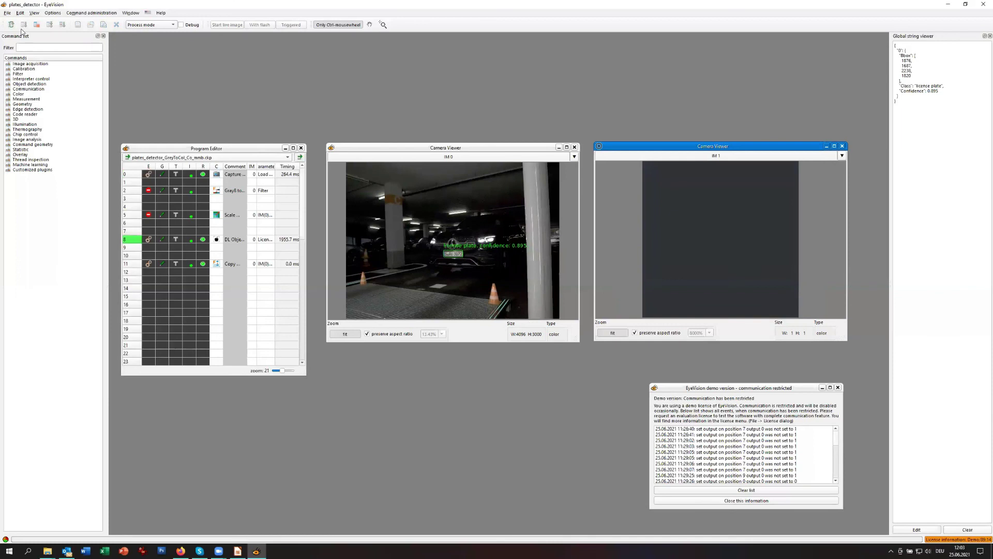
pyautogui.click(24, 25)
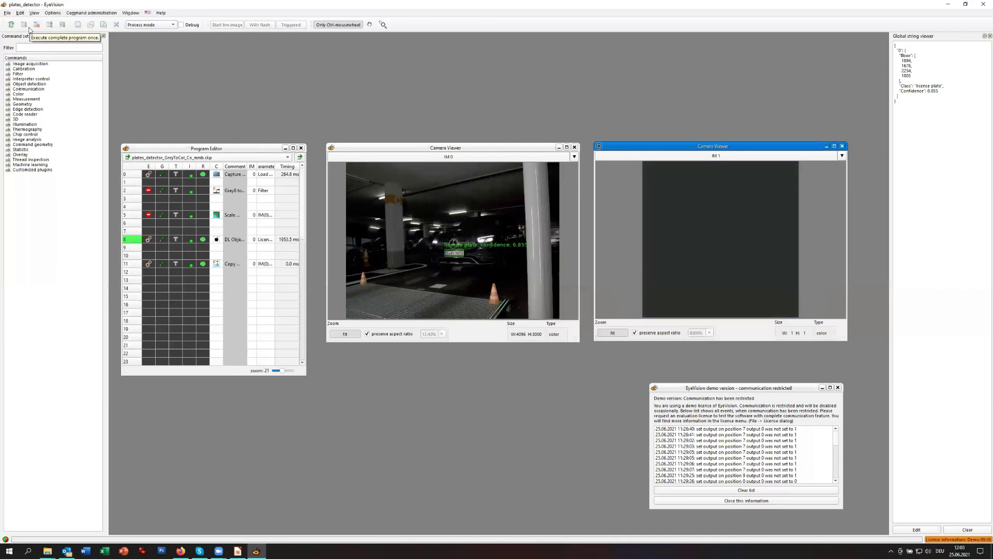
pyautogui.click(28, 28)
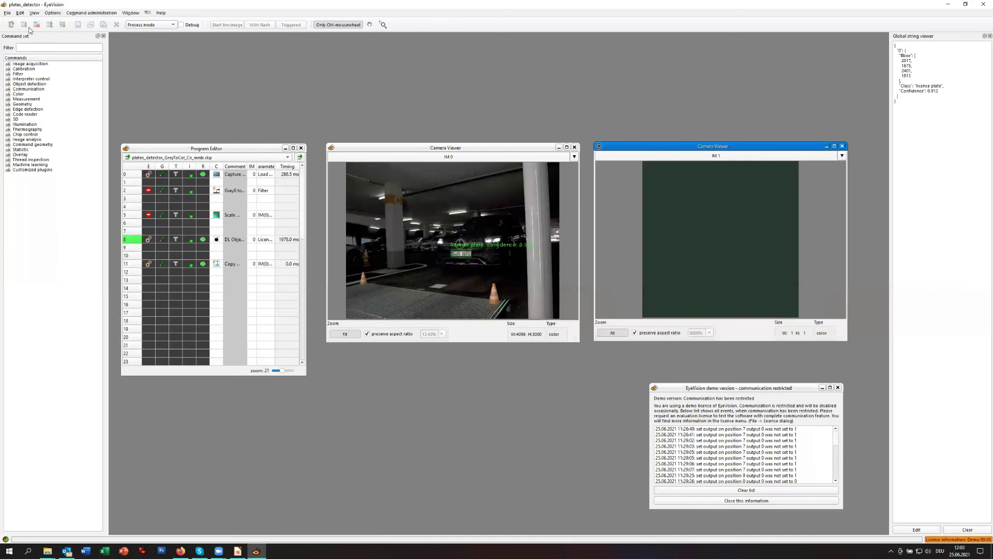
pyautogui.click(28, 28)
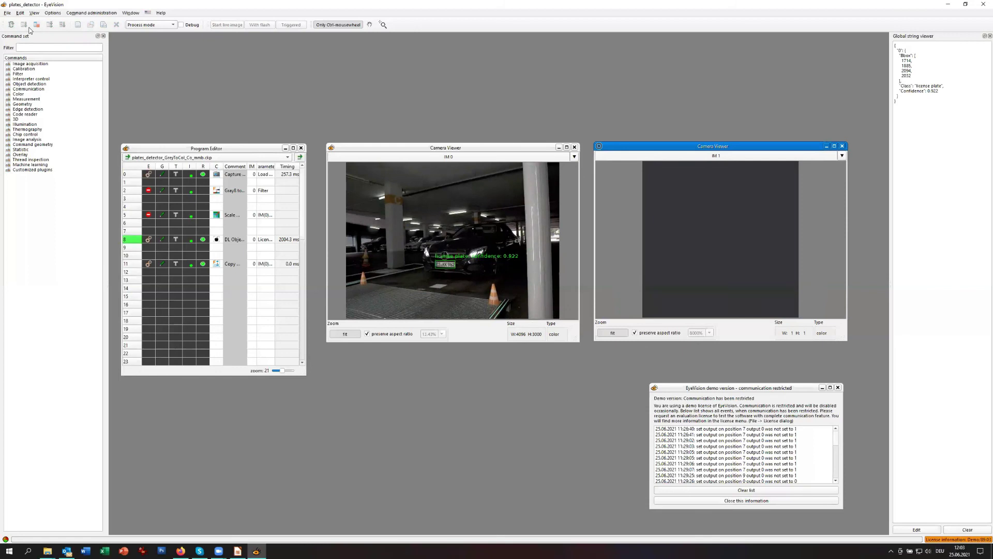
pyautogui.click(29, 29)
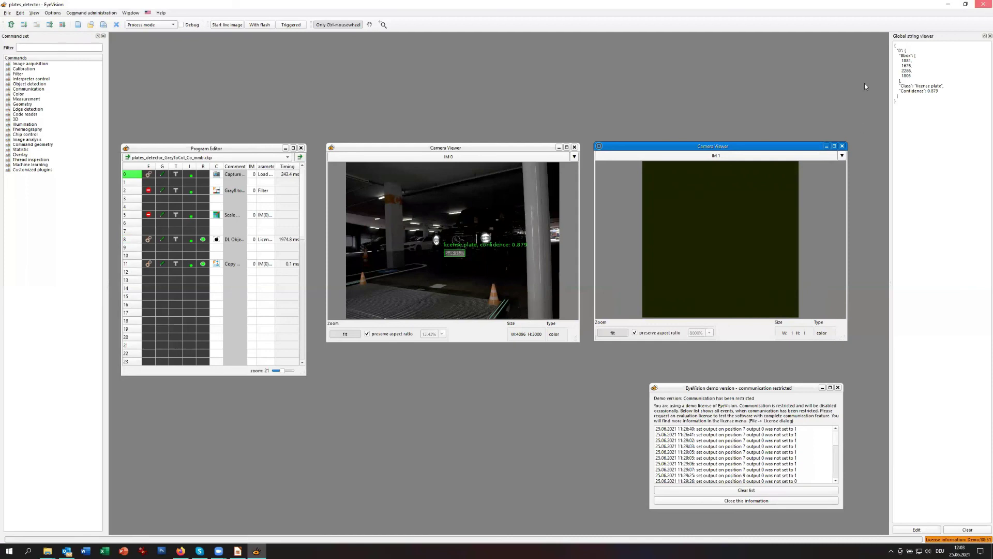
pyautogui.hotkey('alt', 'F4')
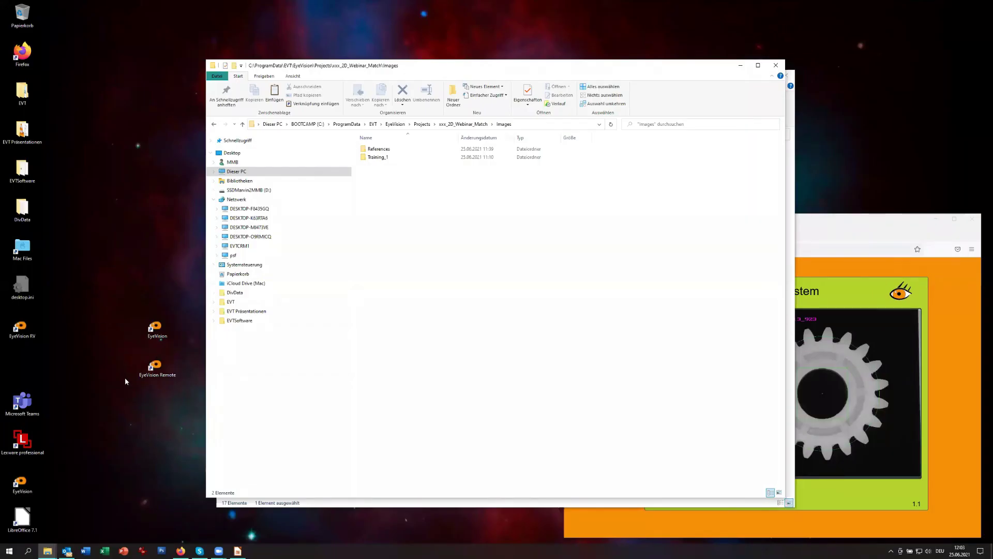
# Launch EyeVision RV from the desktop and open the RV_2D_Area_RobotCalibrationComm project from the 1RV_RobotVision_Examples folder.
pyautogui.click(26, 325)
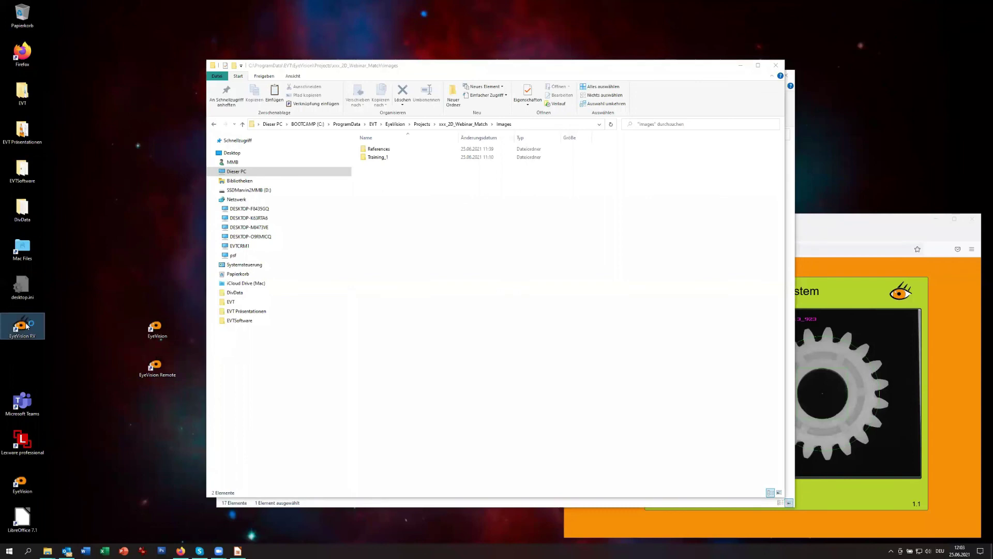
pyautogui.click(132, 216)
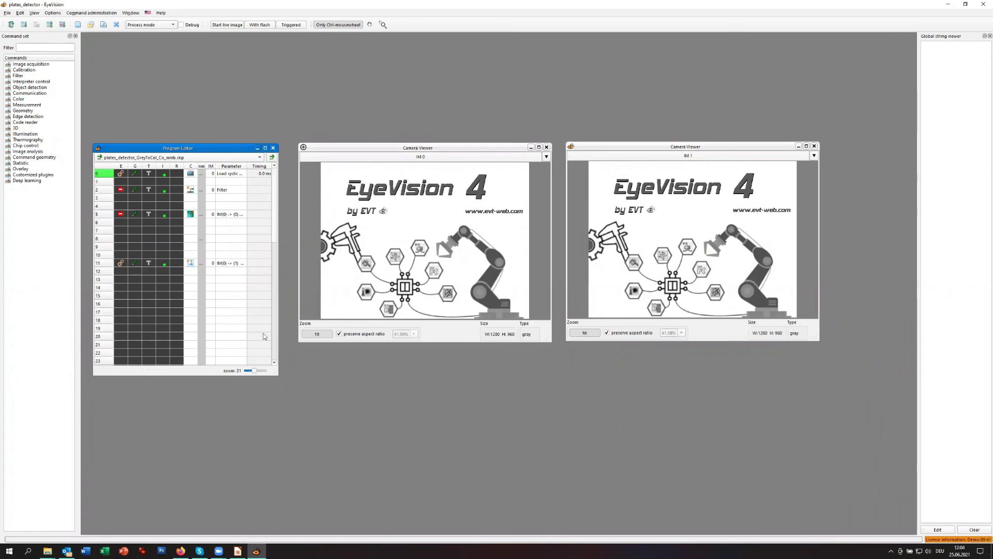
pyautogui.click(8, 13)
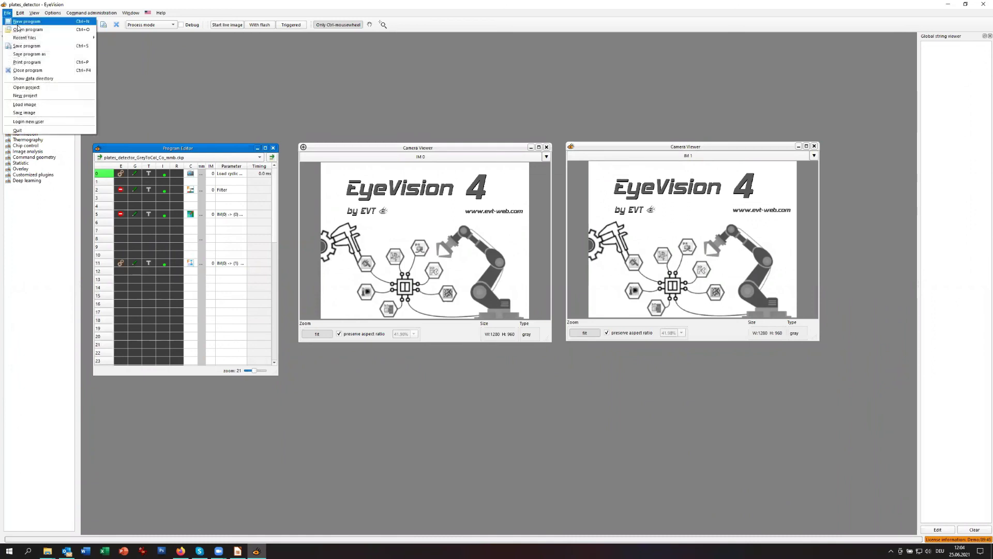
pyautogui.click(26, 88)
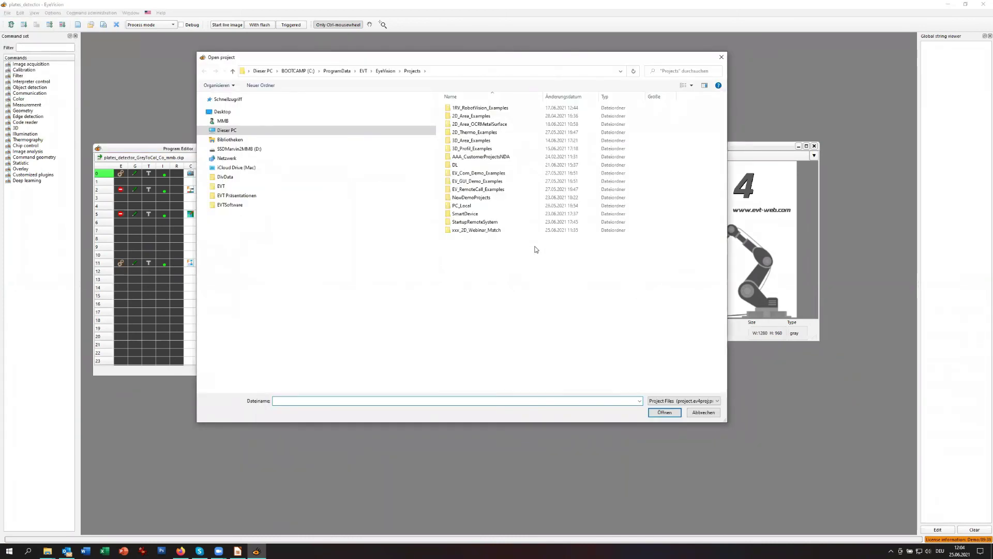
pyautogui.doubleClick(480, 109)
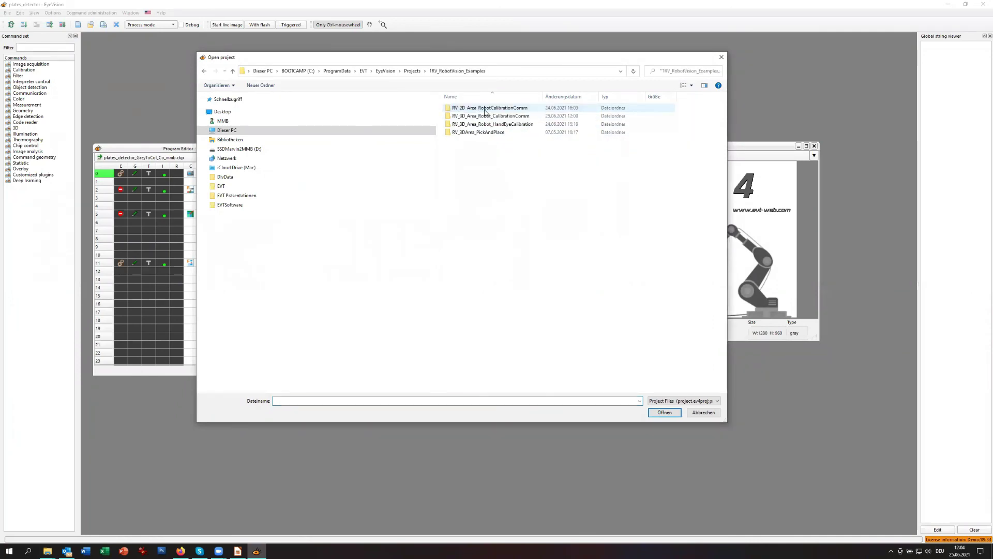
pyautogui.doubleClick(487, 109)
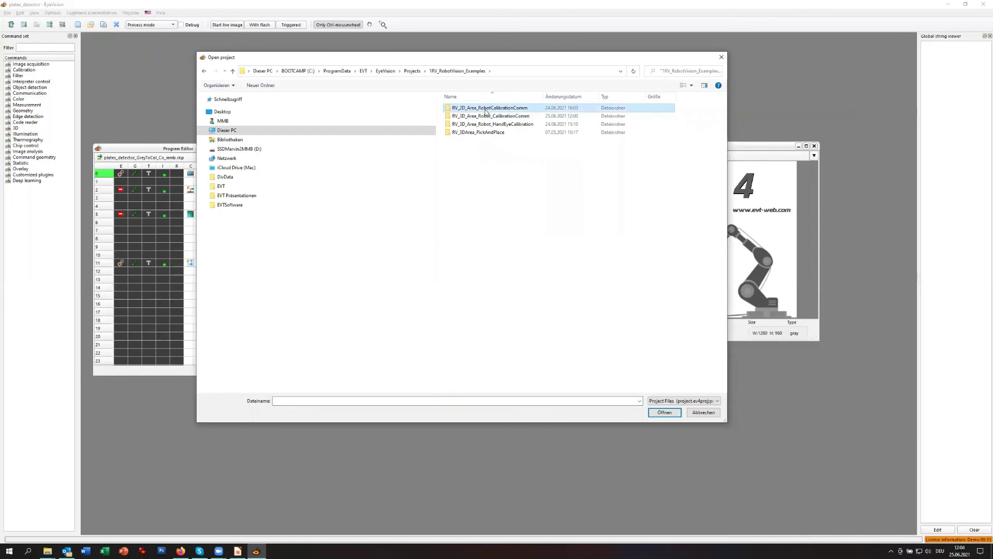
pyautogui.click(473, 207)
pyautogui.doubleClick(472, 207)
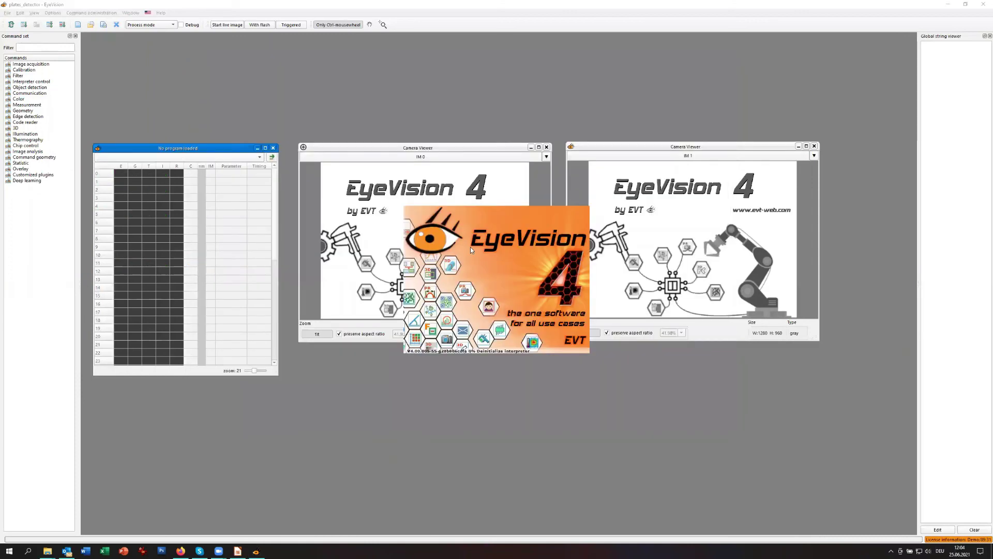